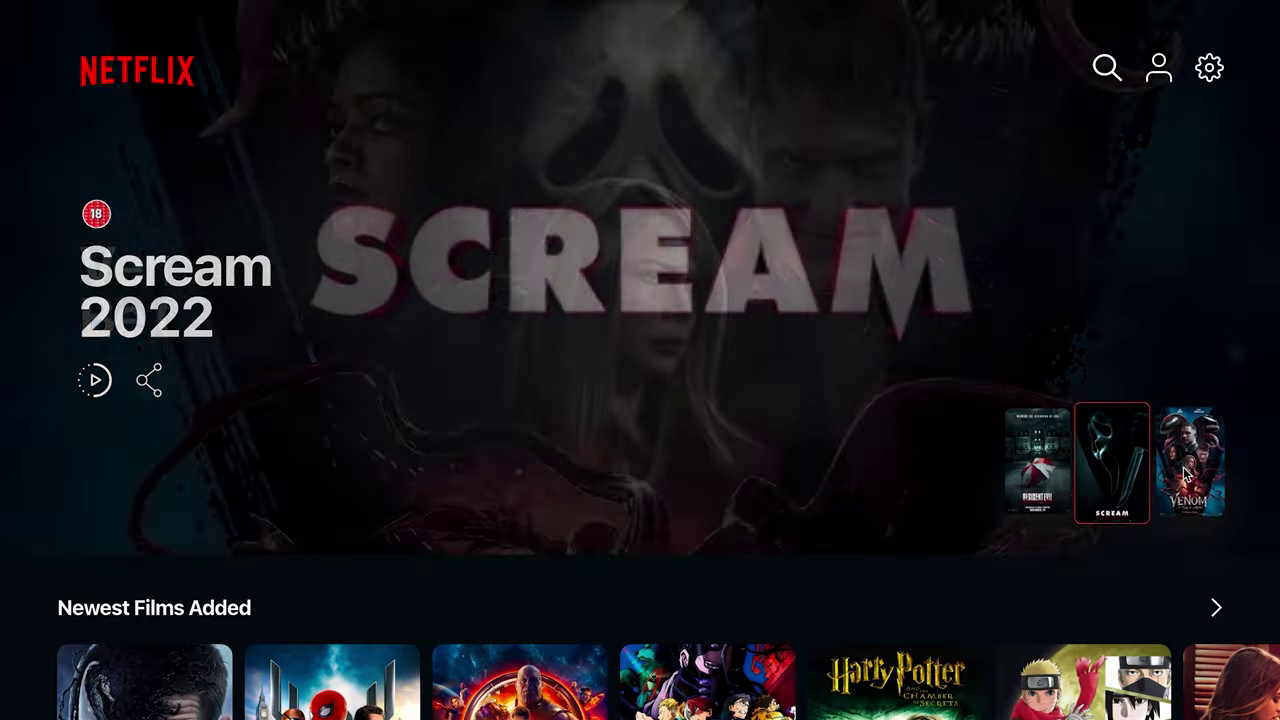
Step: Switch the reference hero banner to Venom and select the blank Web 1366 – 1 artboard
left_click(1168, 478)
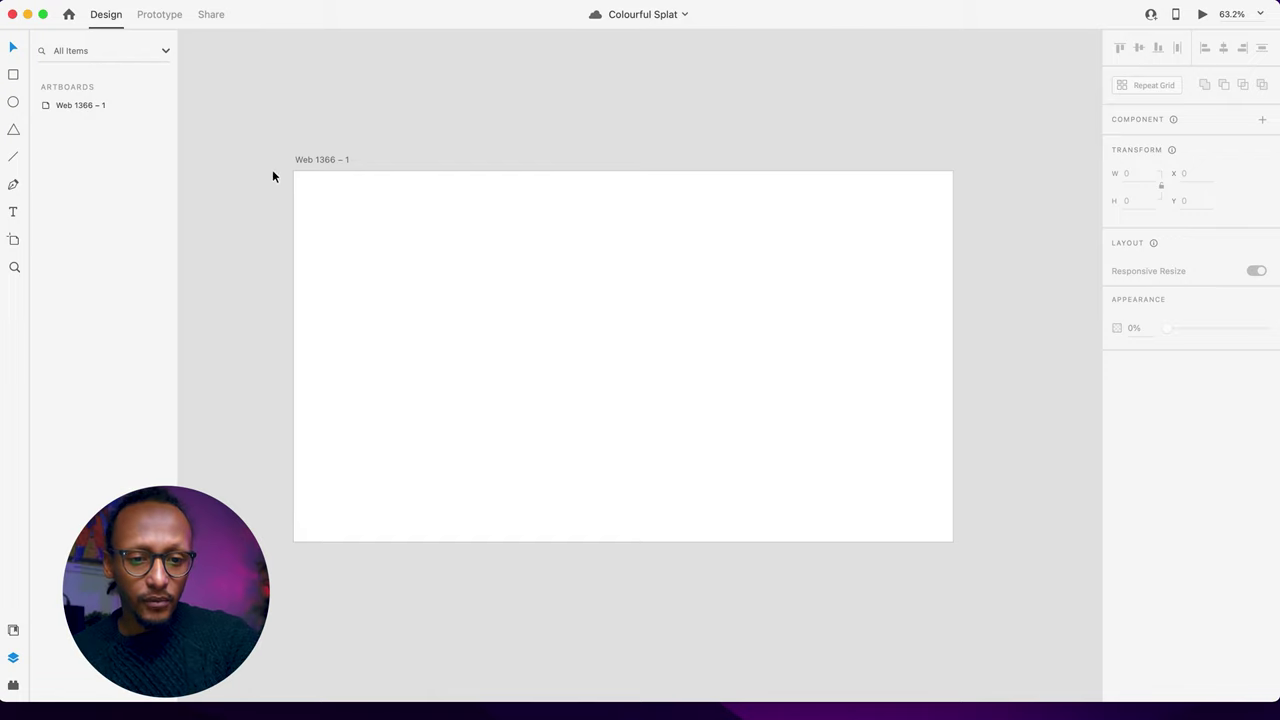
left_click(312, 160)
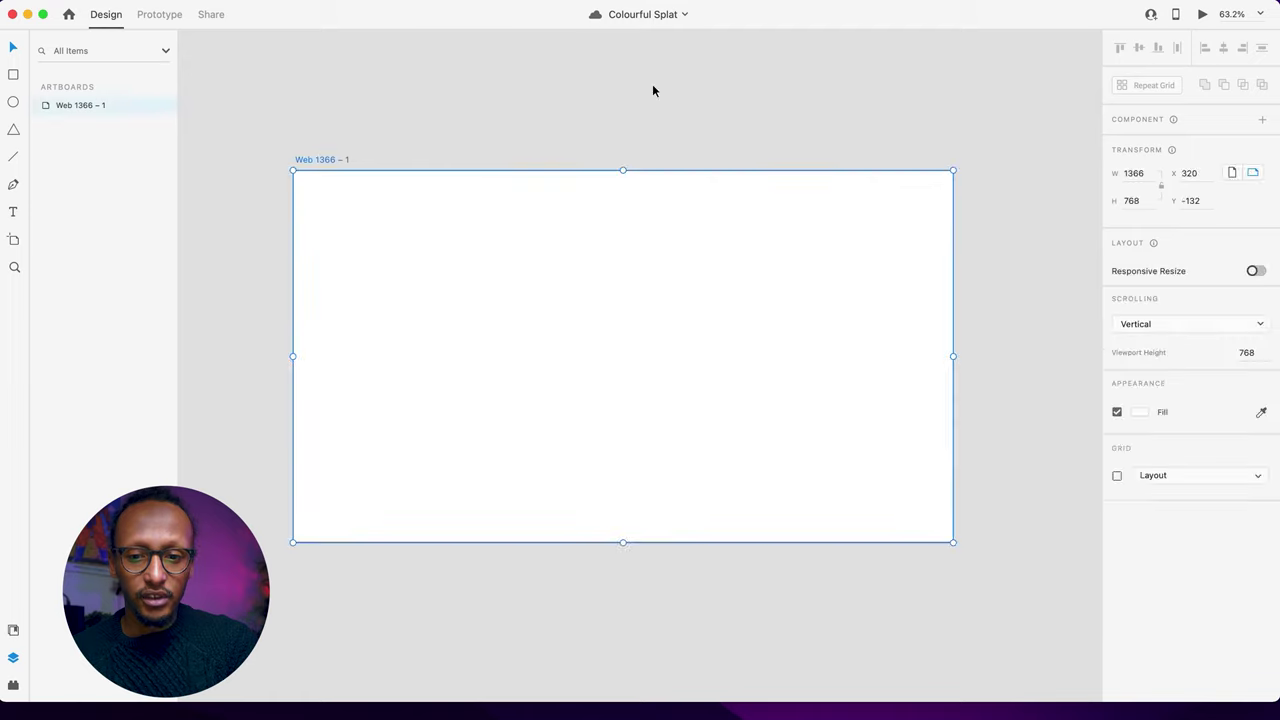
left_click(1151, 173)
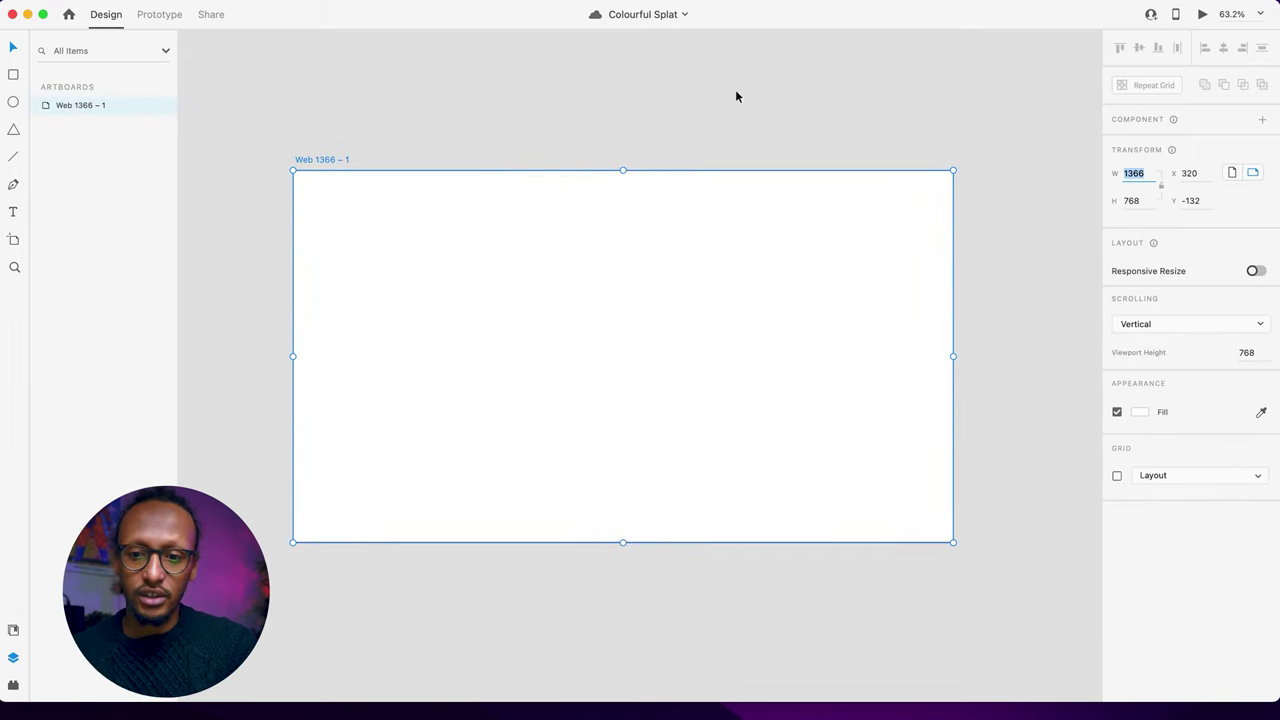
left_click(471, 138)
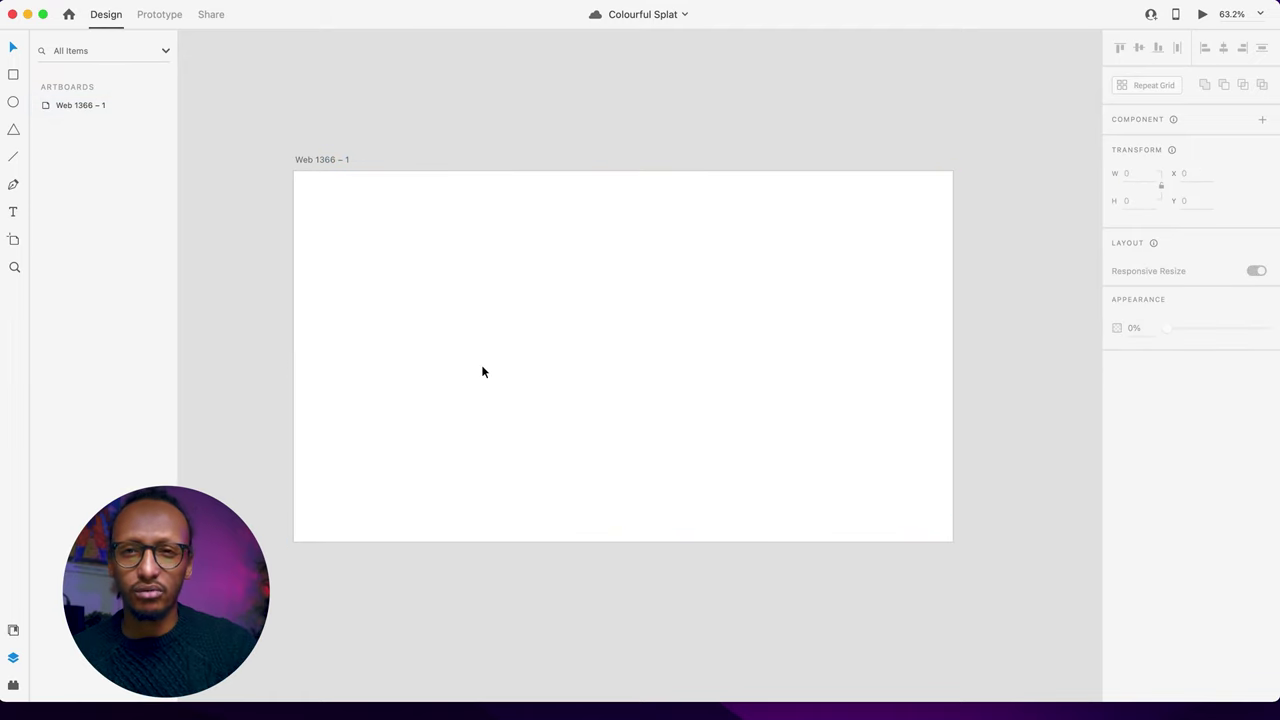
scroll(482, 368, "up", 3)
scroll(482, 368, "down", 2)
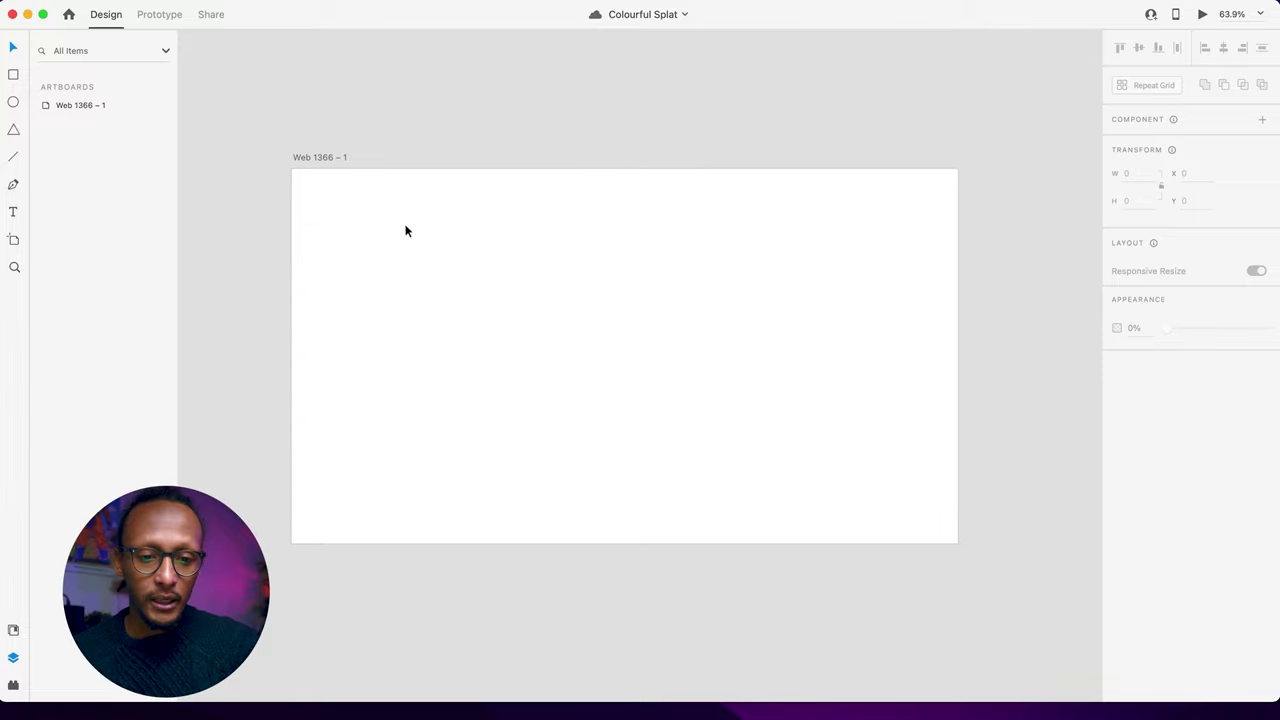
Step: Set the artboard's fill to a near-black navy, #05090D
left_click(311, 155)
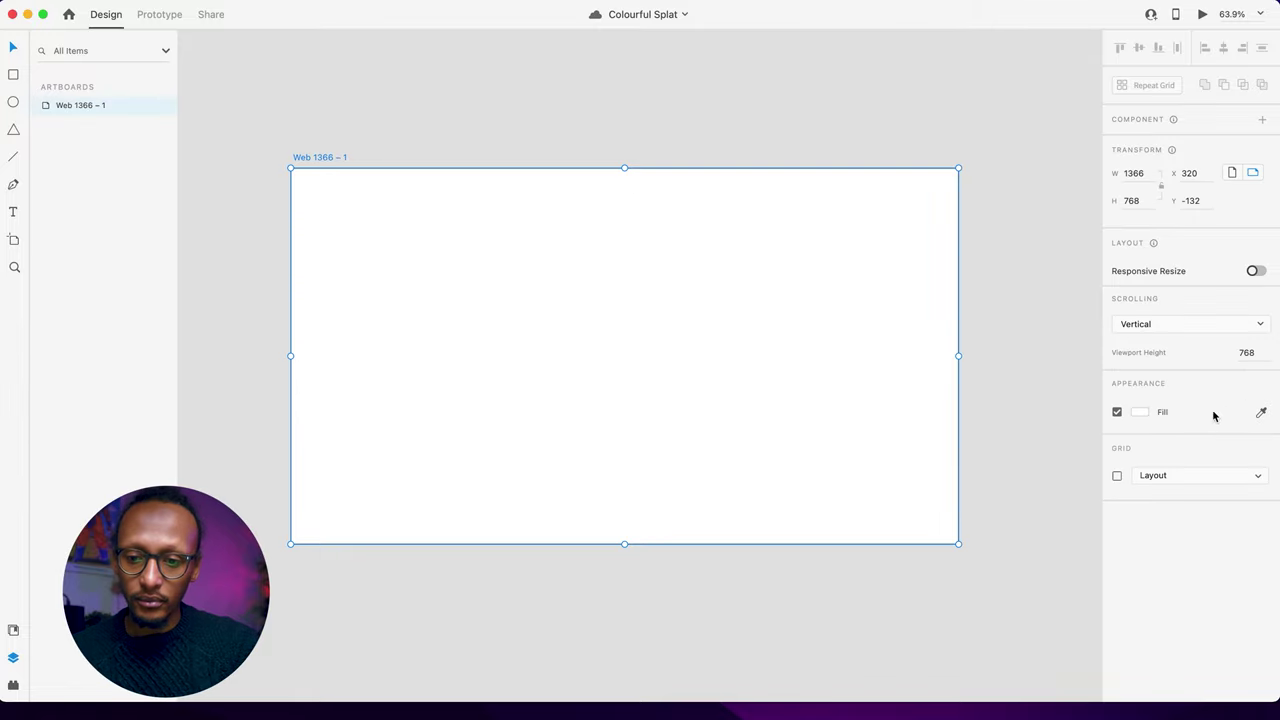
left_click(1138, 418)
left_click_drag(963, 410, 1001, 452)
left_click_drag(1089, 456, 1089, 387)
left_click_drag(1025, 453, 1034, 455)
left_click(1060, 220)
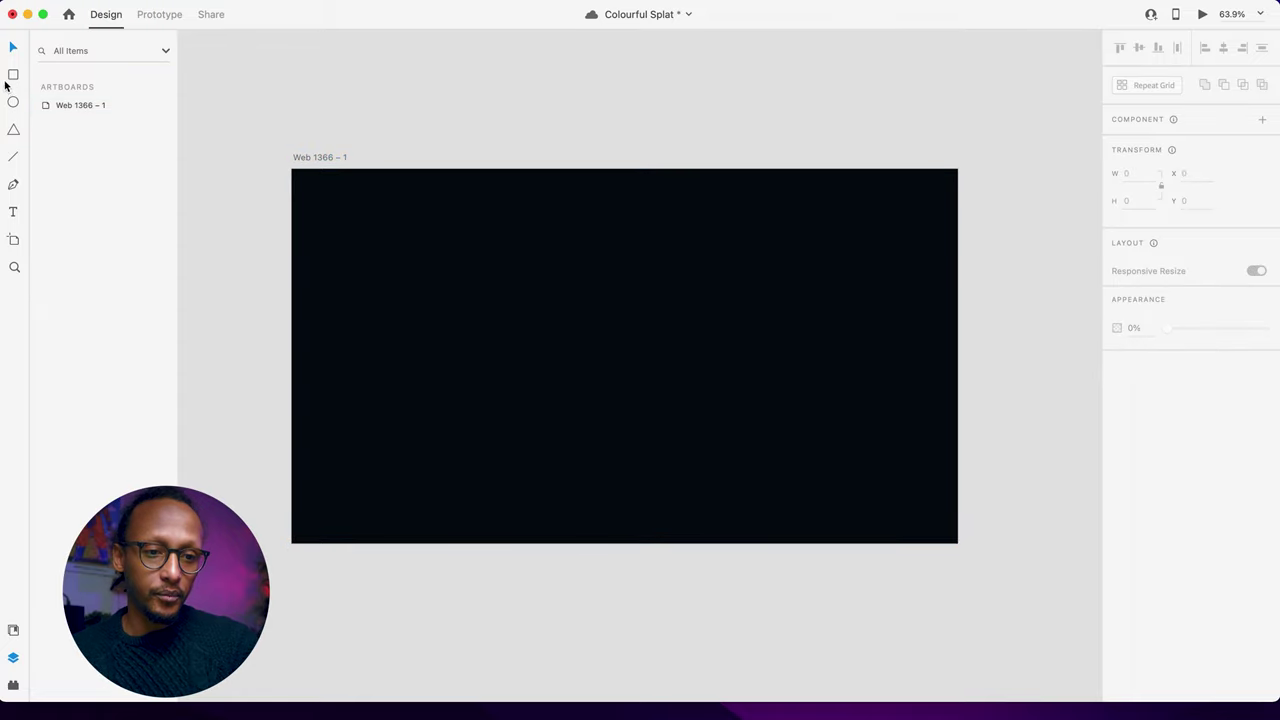
Step: Draw a rectangle stretched 1366 wide across the top of the artboard
left_click_drag(368, 212, 640, 380)
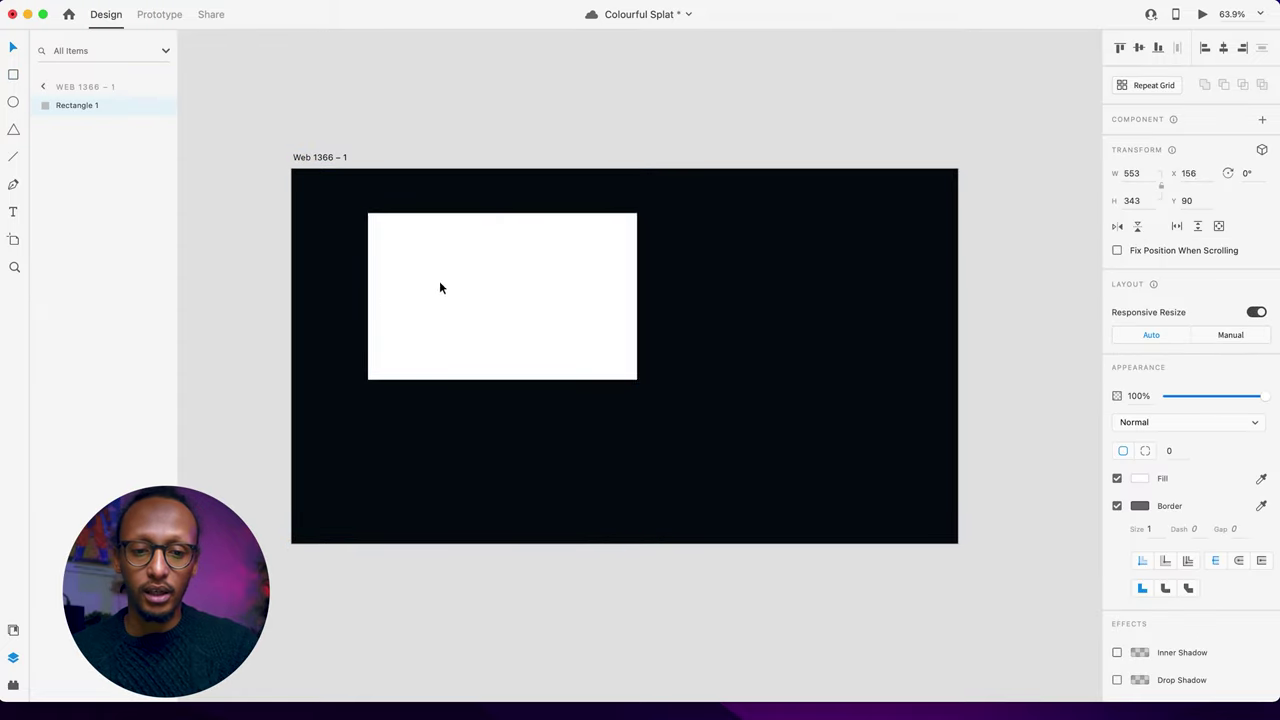
left_click_drag(440, 286, 363, 242)
left_click_drag(561, 336, 959, 461)
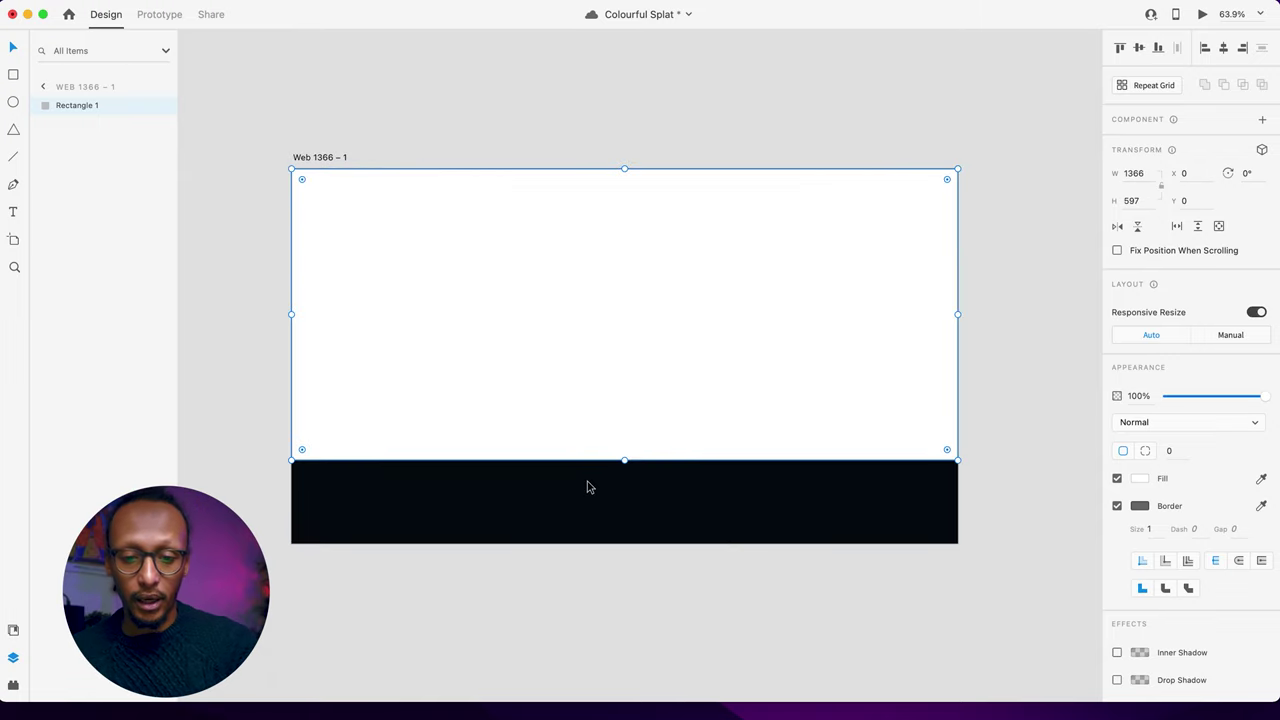
left_click_drag(622, 461, 622, 455)
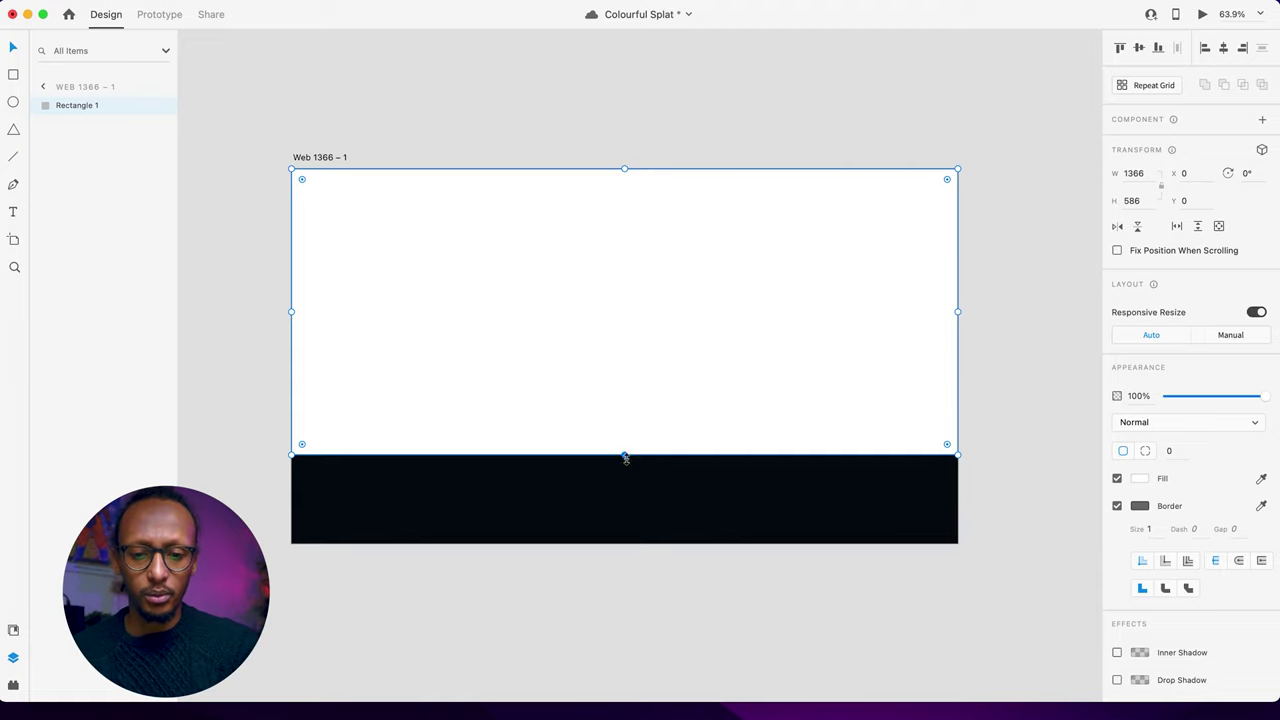
Step: Fill the hero rectangle with light grey #CECECE
left_click(1020, 468)
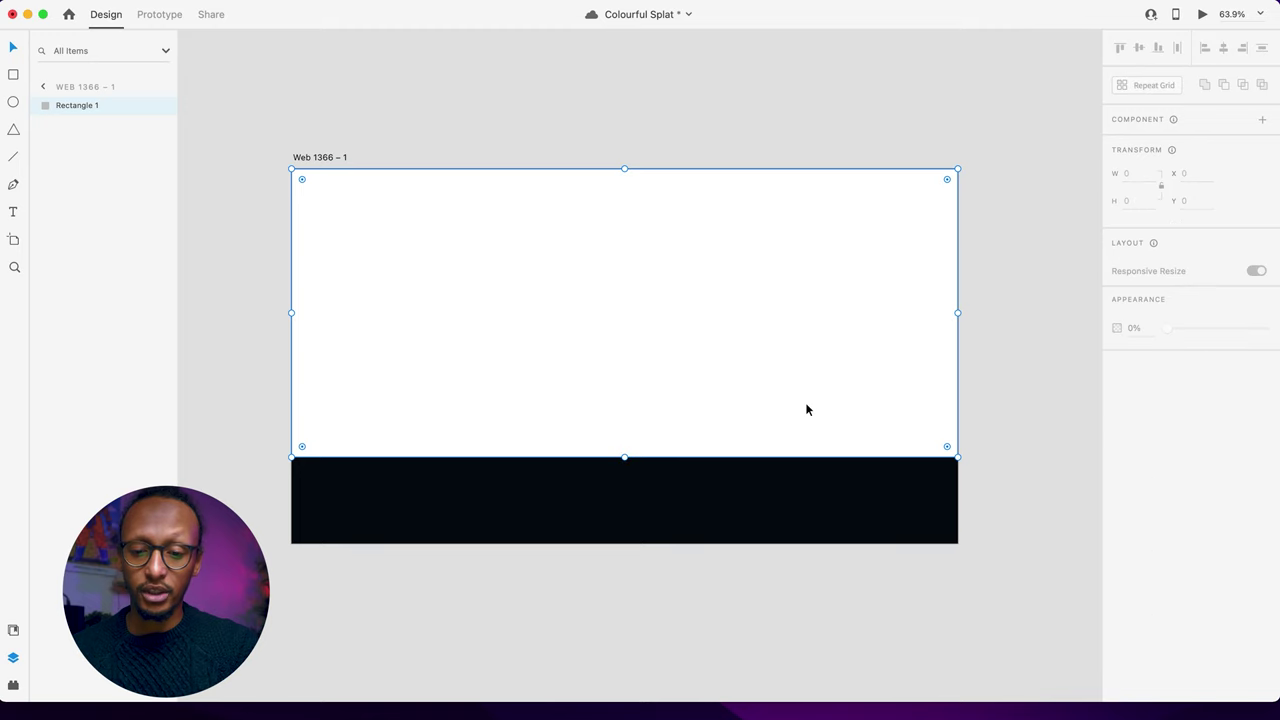
left_click(1140, 480)
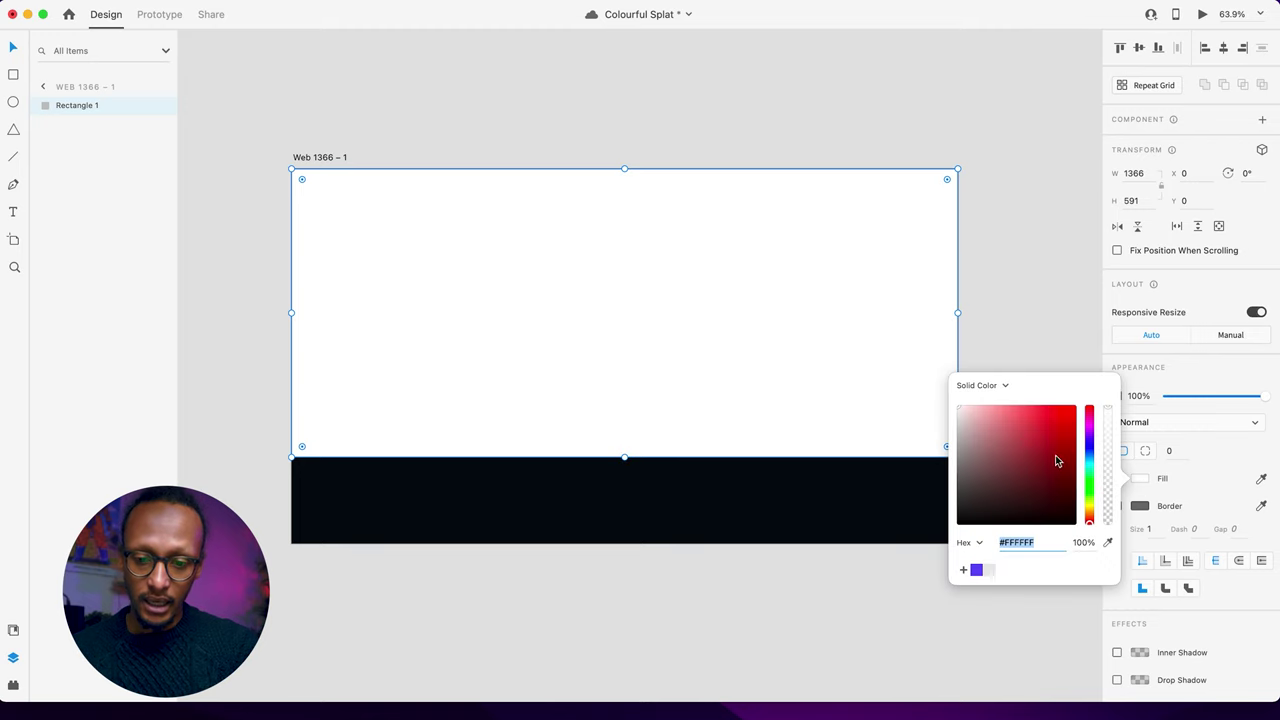
left_click_drag(1002, 428, 926, 427)
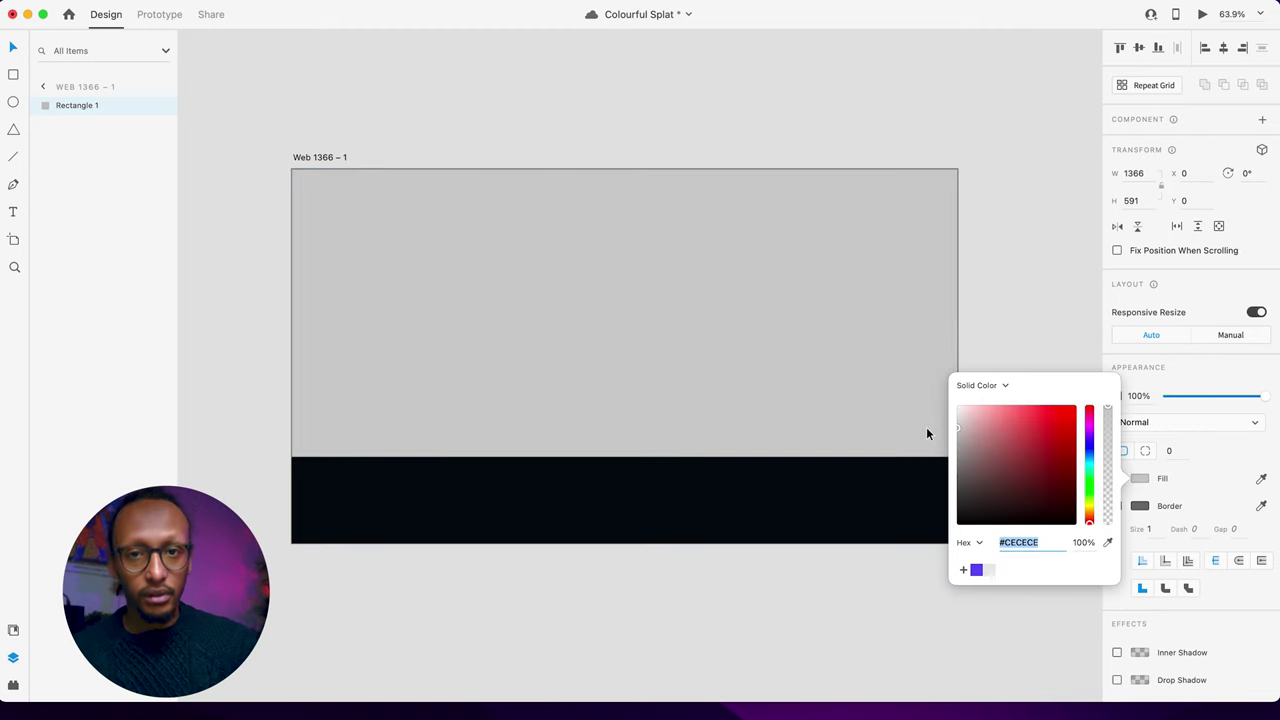
left_click(1003, 317)
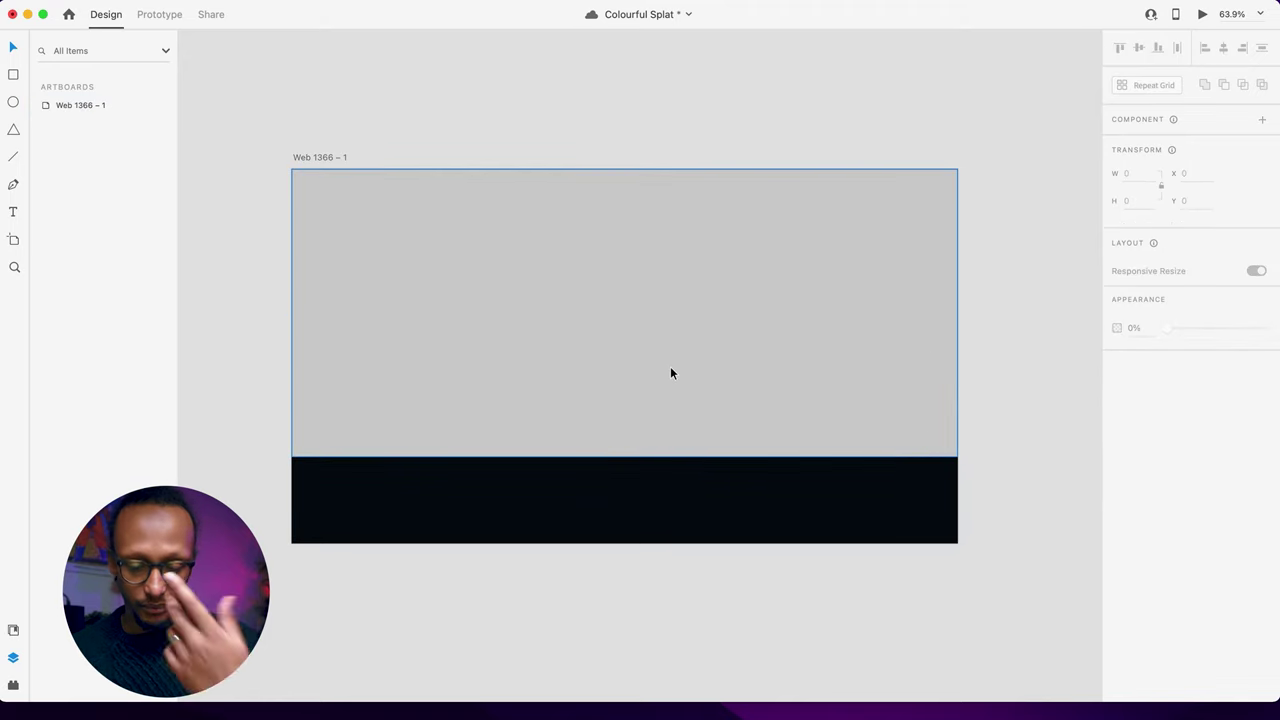
left_click(597, 366)
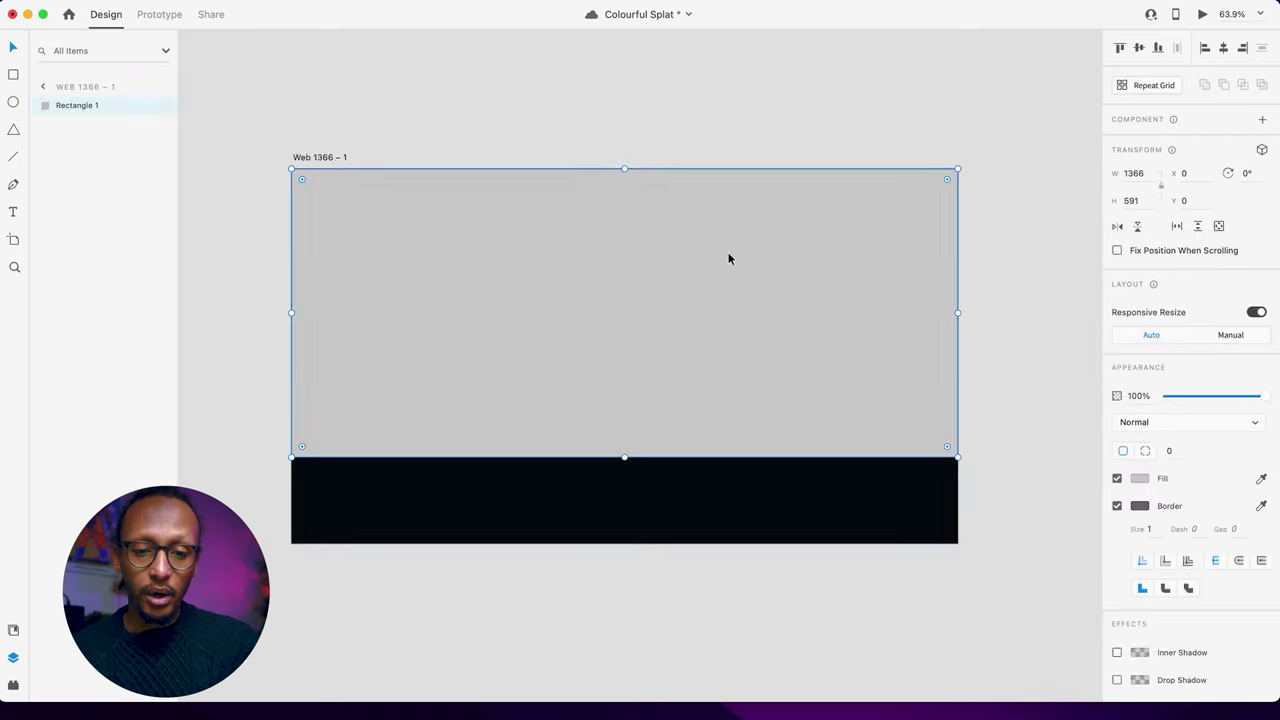
Step: Add a bold, size-59, left-aligned headline reading 'Welcome to Racoon City' on the grey hero
left_click(497, 164)
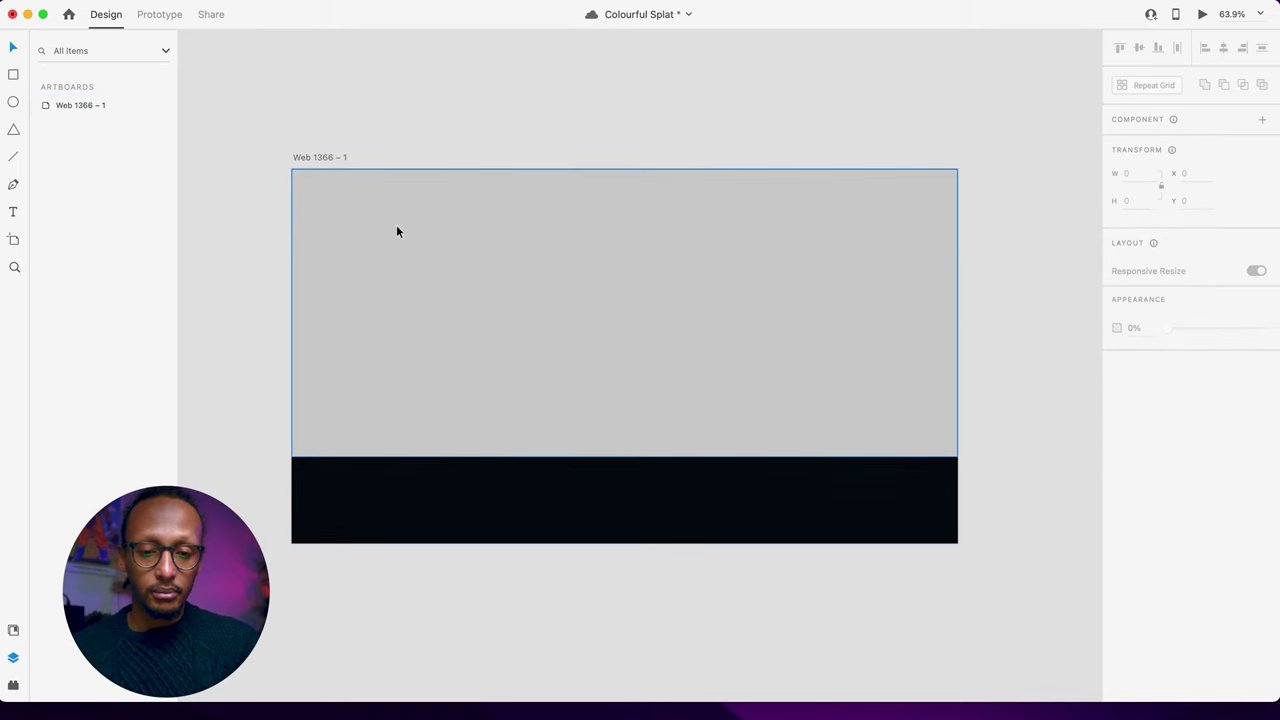
key("t")
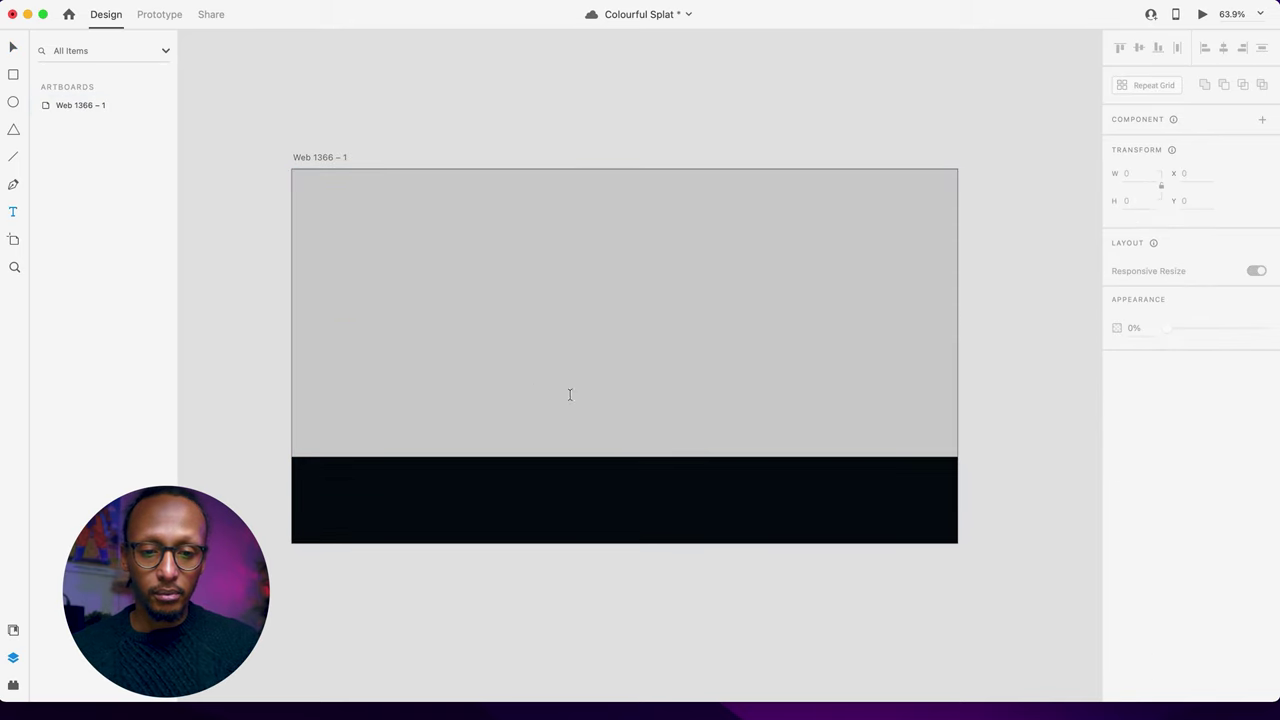
left_click_drag(334, 321, 589, 370)
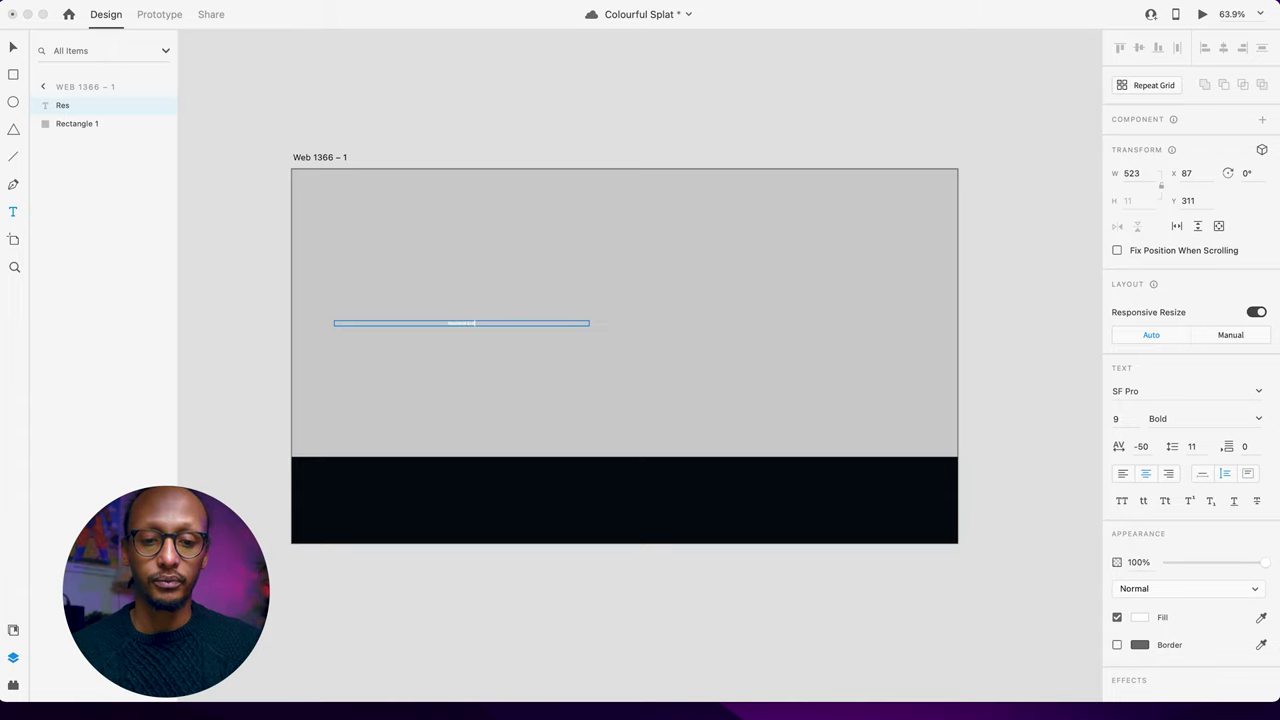
left_click(1120, 419)
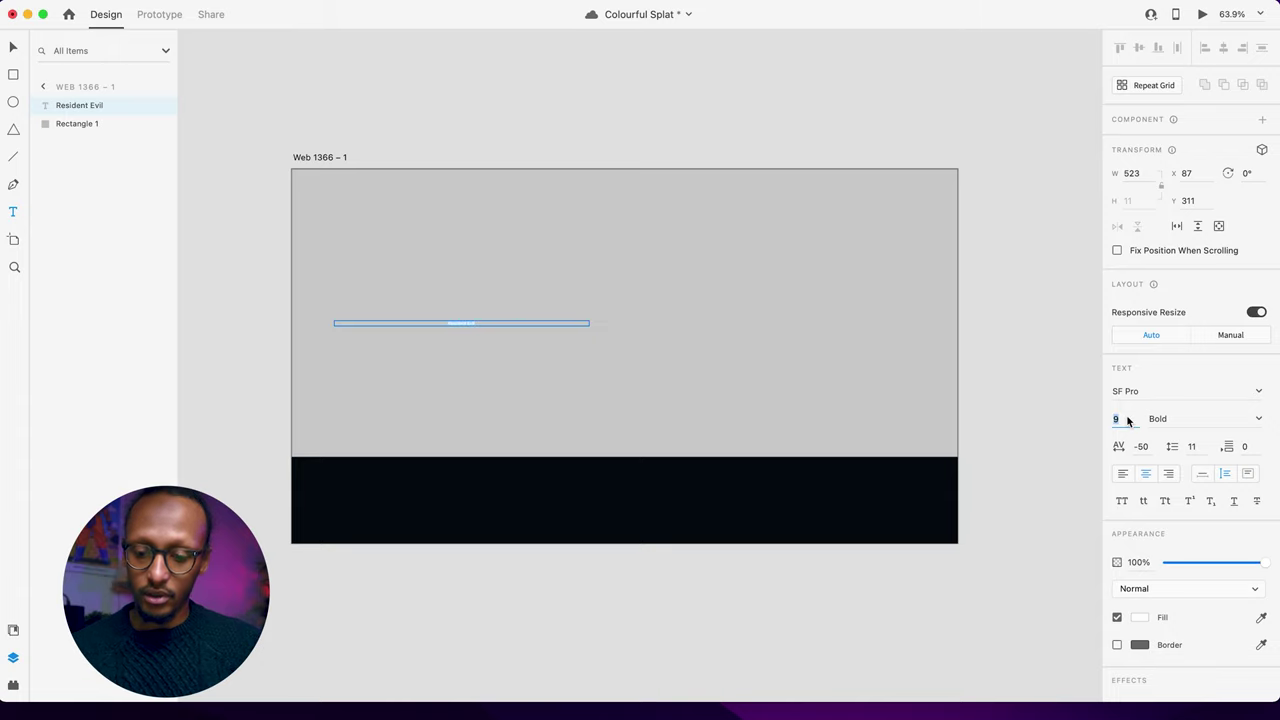
key("shift+Up")
key("shift+Up")
key("shift+Up")
key("shift+Up")
key("shift+Up")
key("shift+Up")
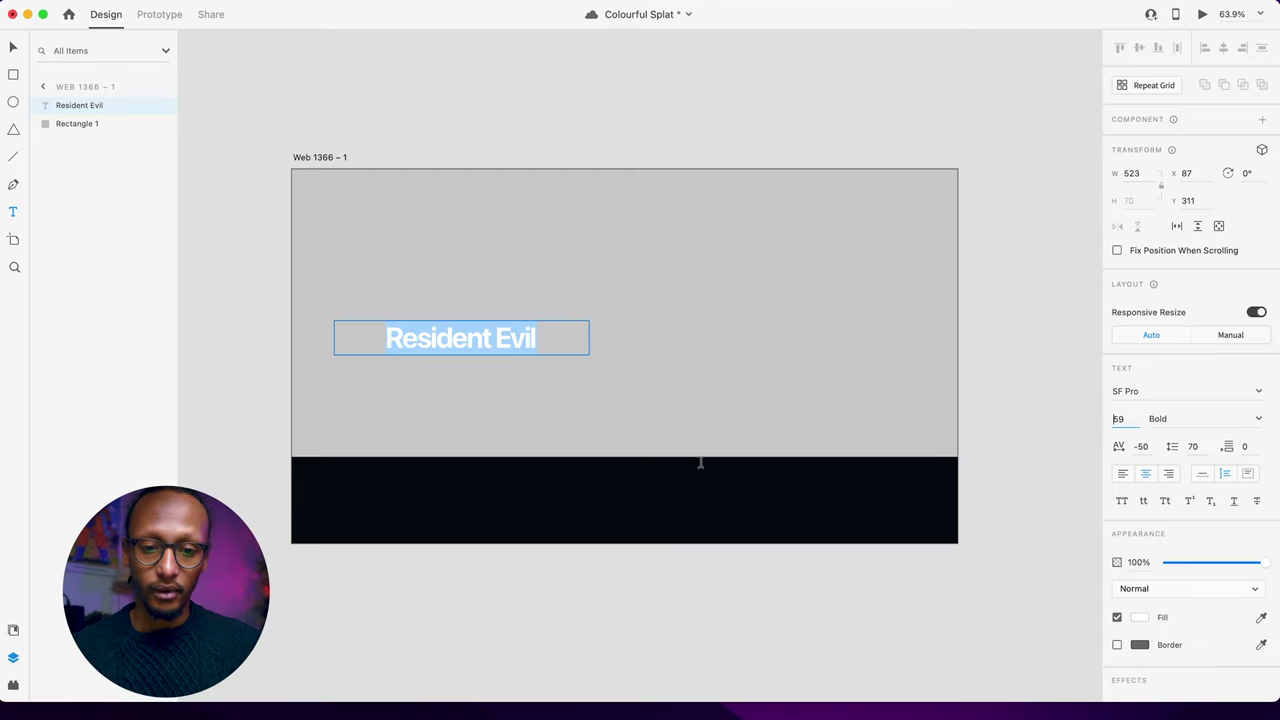
left_click(1123, 474)
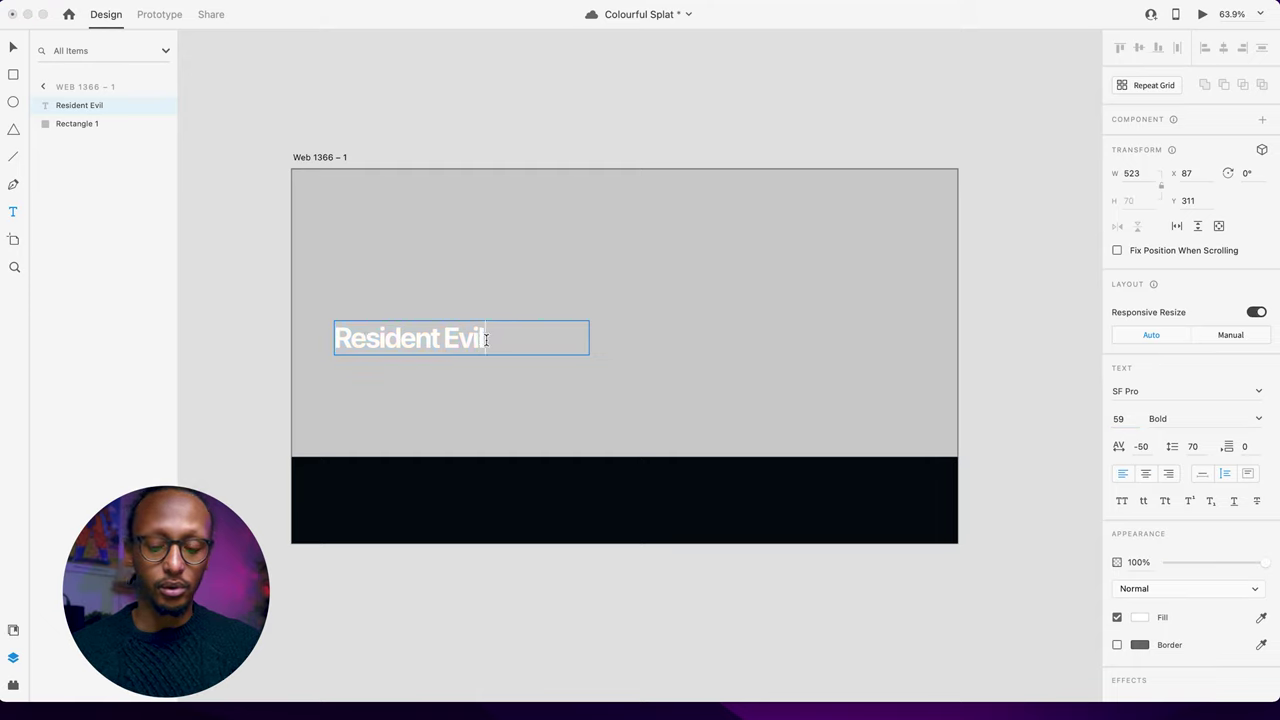
type("Welcome to ")
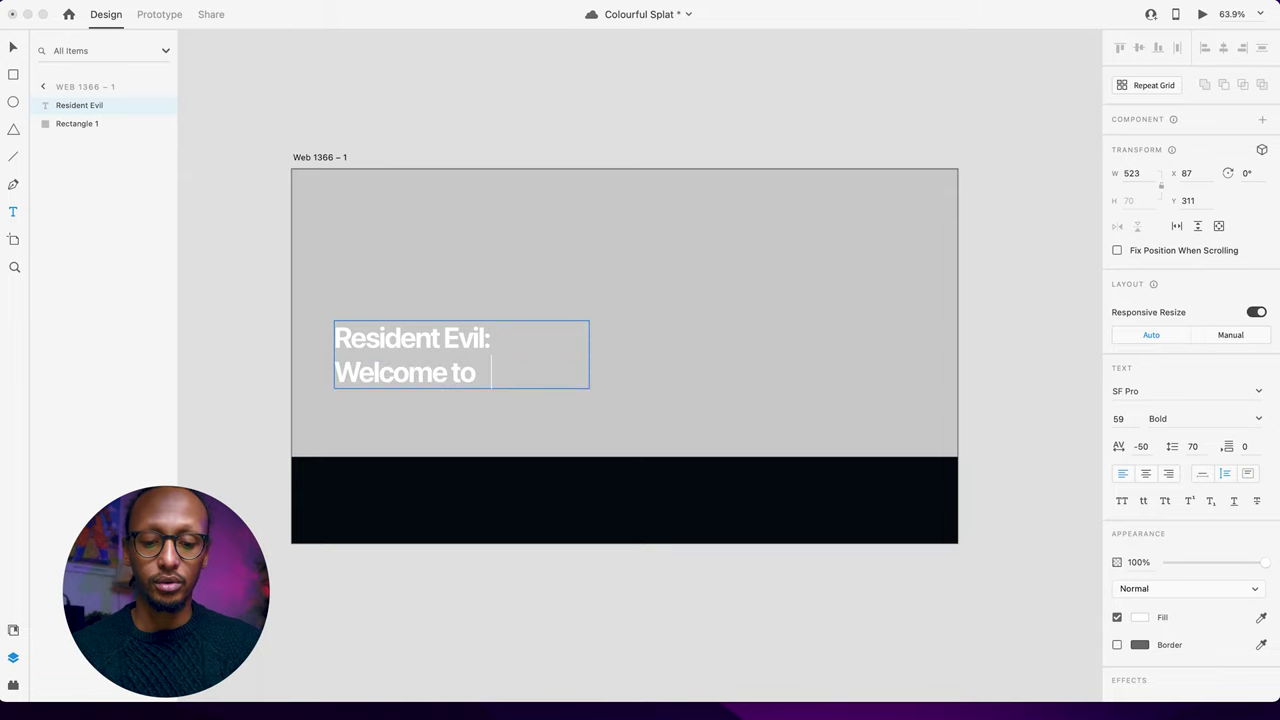
type("Racoon City")
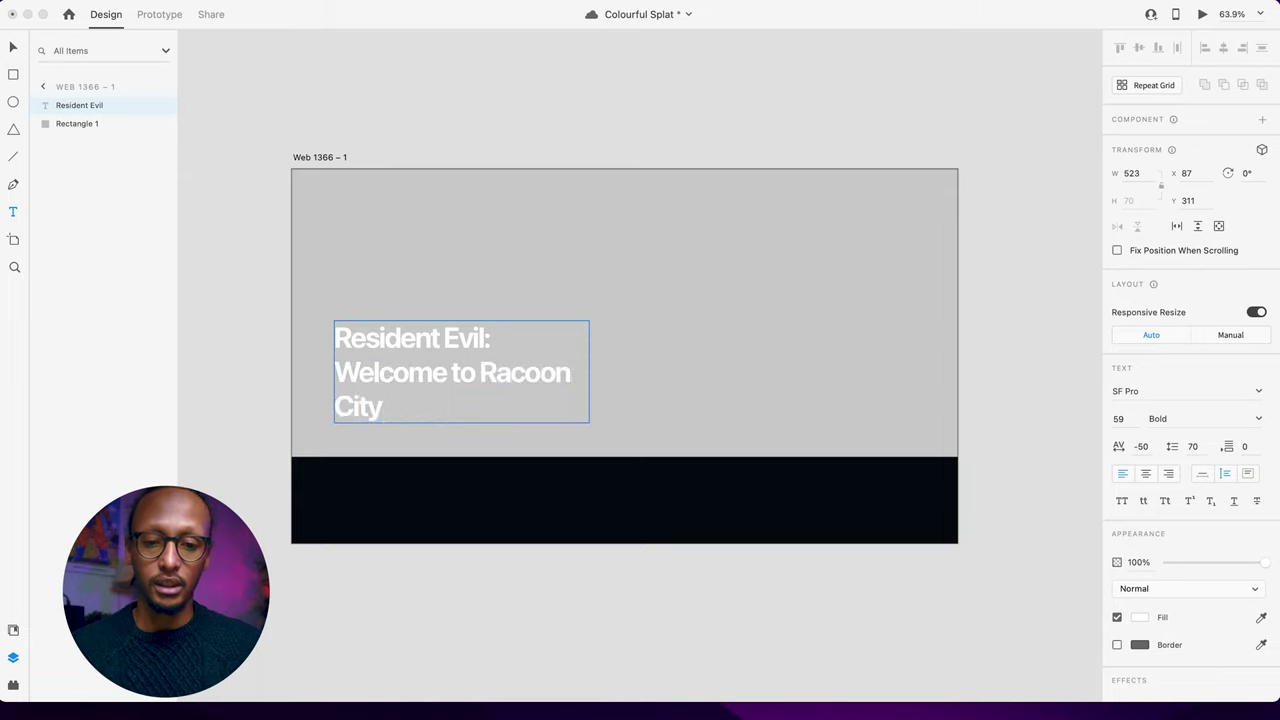
key("Escape")
Step: Set the headline's character spacing to -10 and line spacing to 54, and widen it to two lines
key("v")
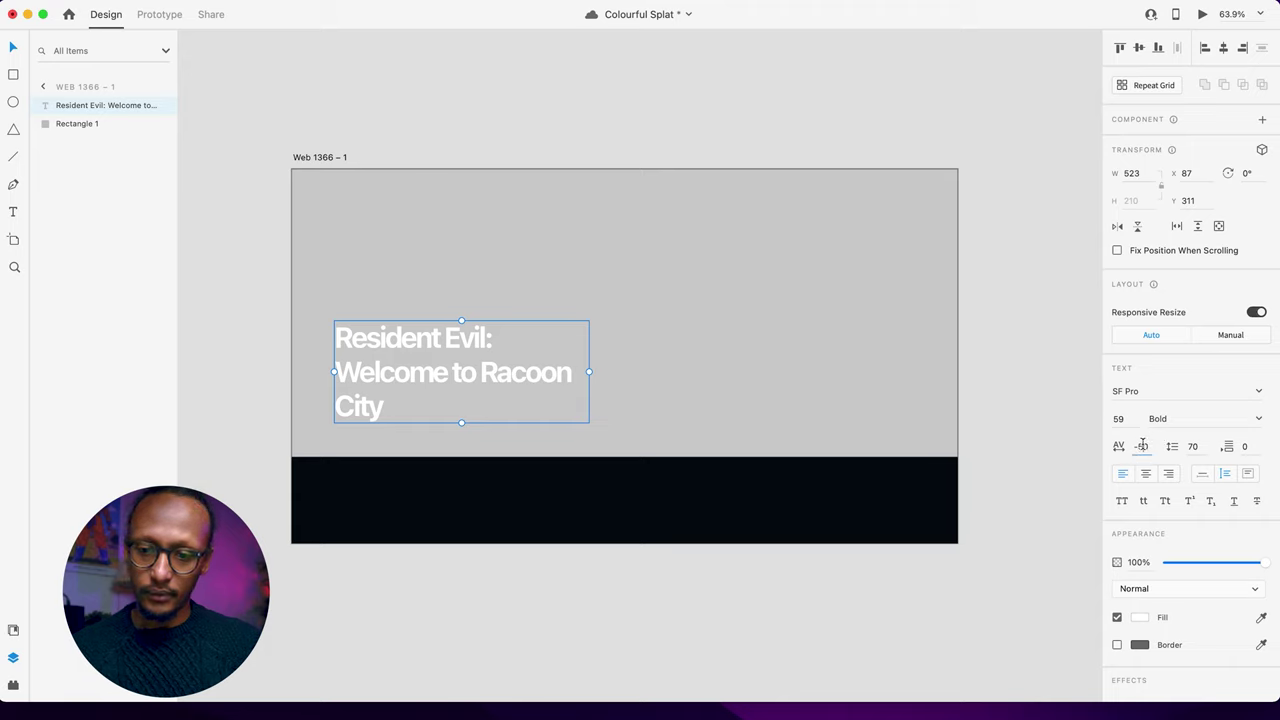
key("shift+Up")
key("shift+Up")
key("shift+Up")
key("shift+Up")
key("shift+Up")
key("shift+Up")
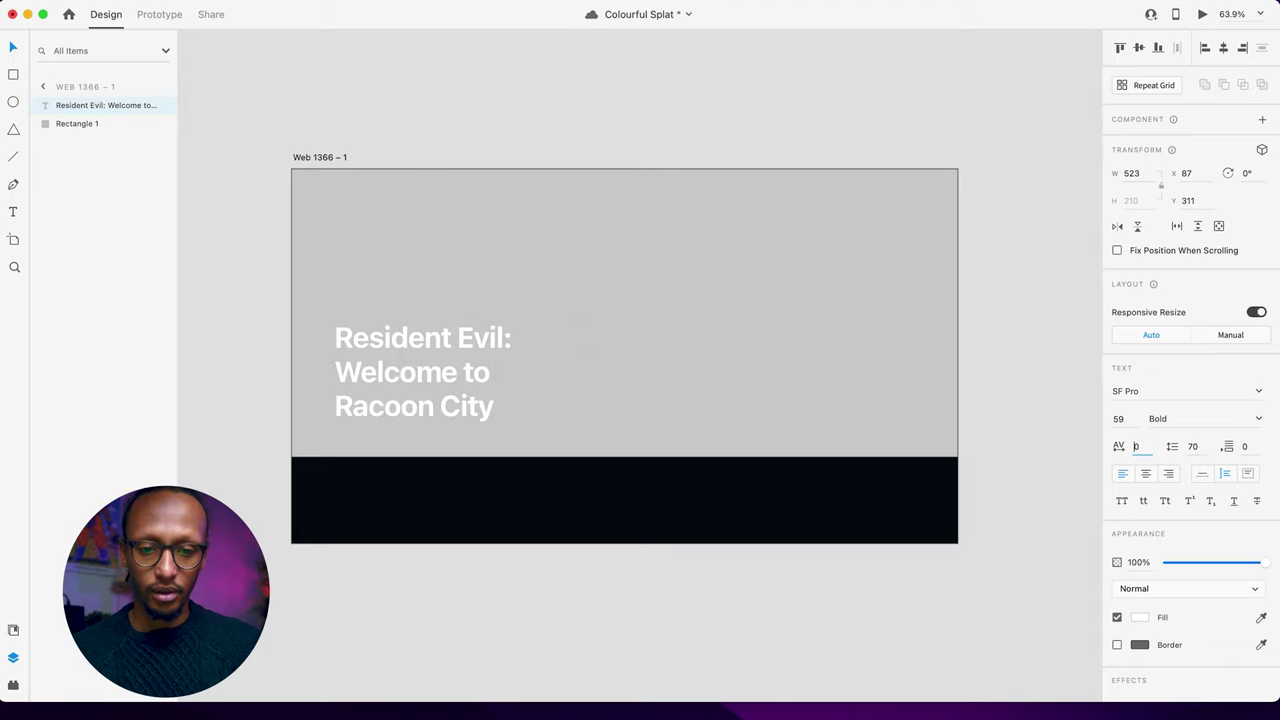
key("shift+Down")
key("shift+Down")
key("Tab")
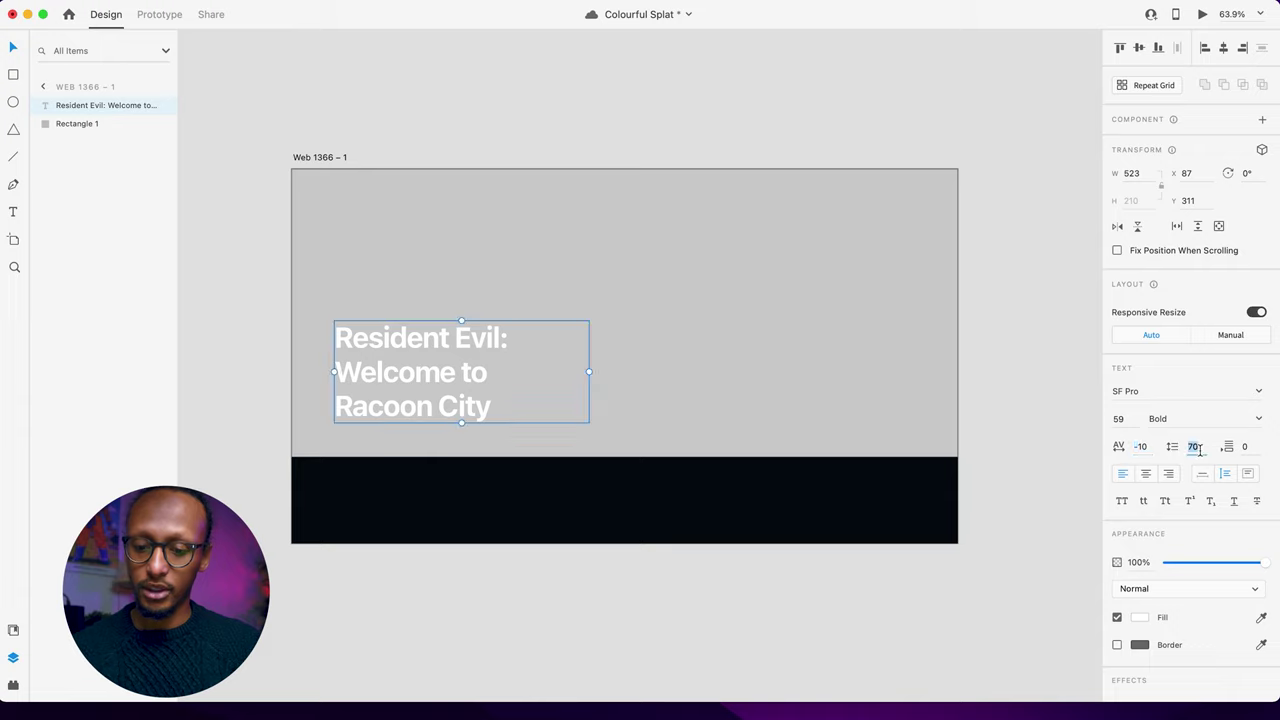
key("shift+Down")
key("shift+Down")
key("Up")
key("Up")
key("Up")
key("Up")
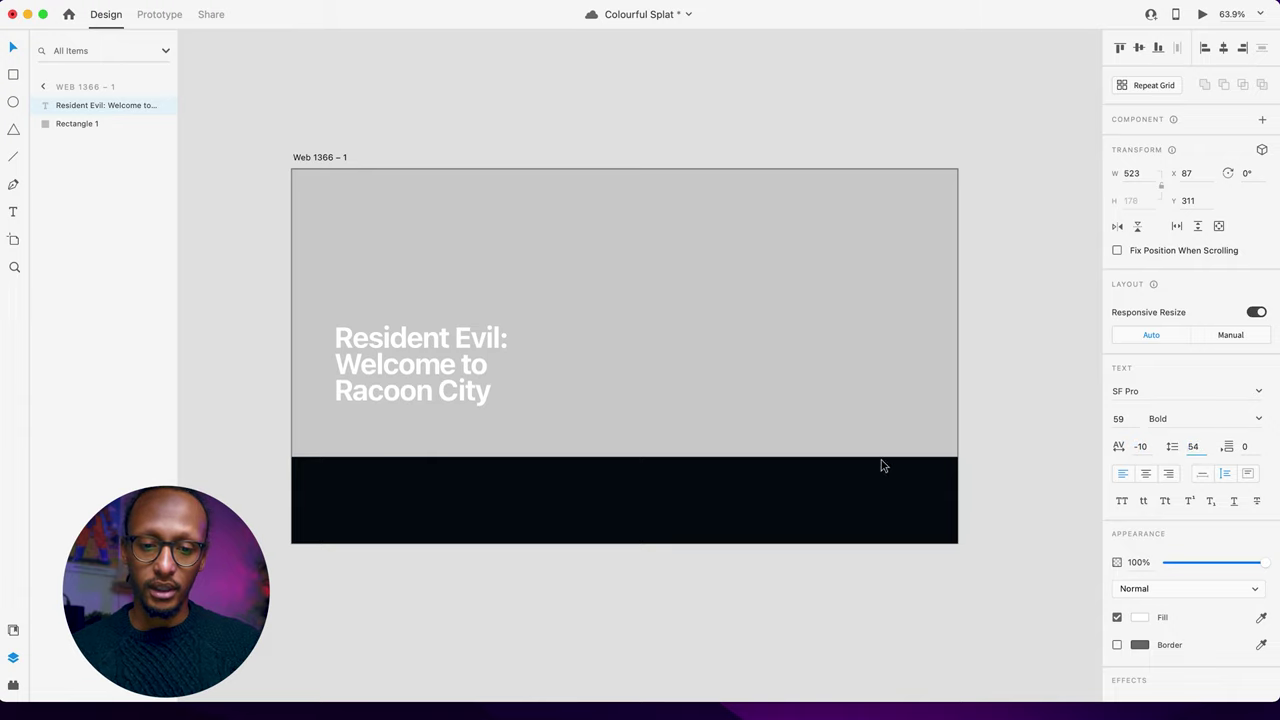
left_click_drag(589, 364, 741, 372)
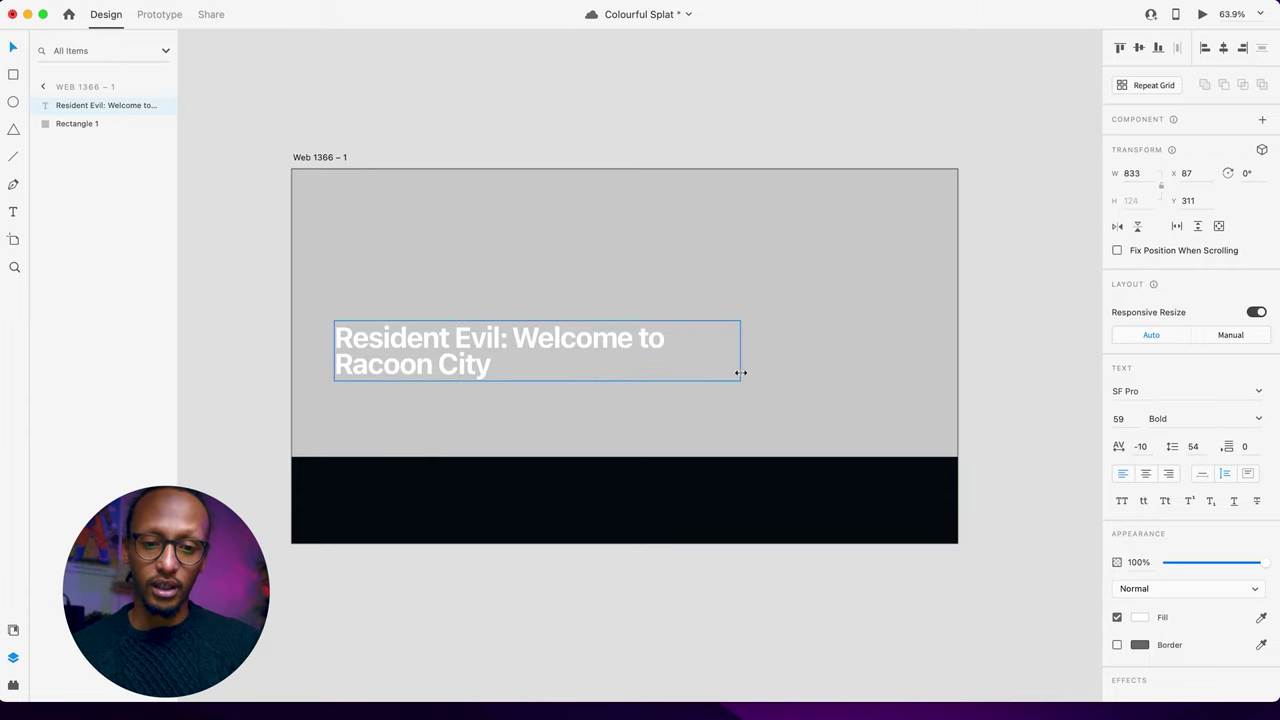
left_click(265, 360)
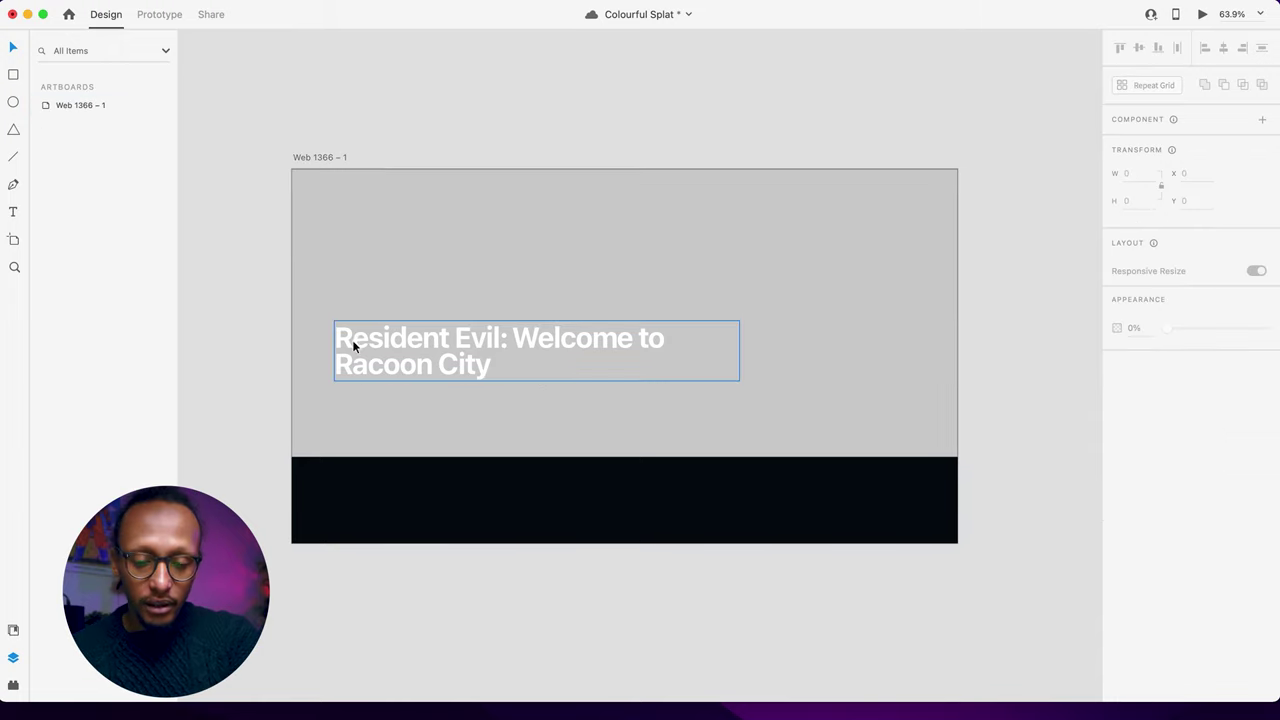
Step: Duplicate the headline above itself and retype the copy as 'Rated 18'
left_click(386, 343)
left_click_drag(388, 345, 390, 282)
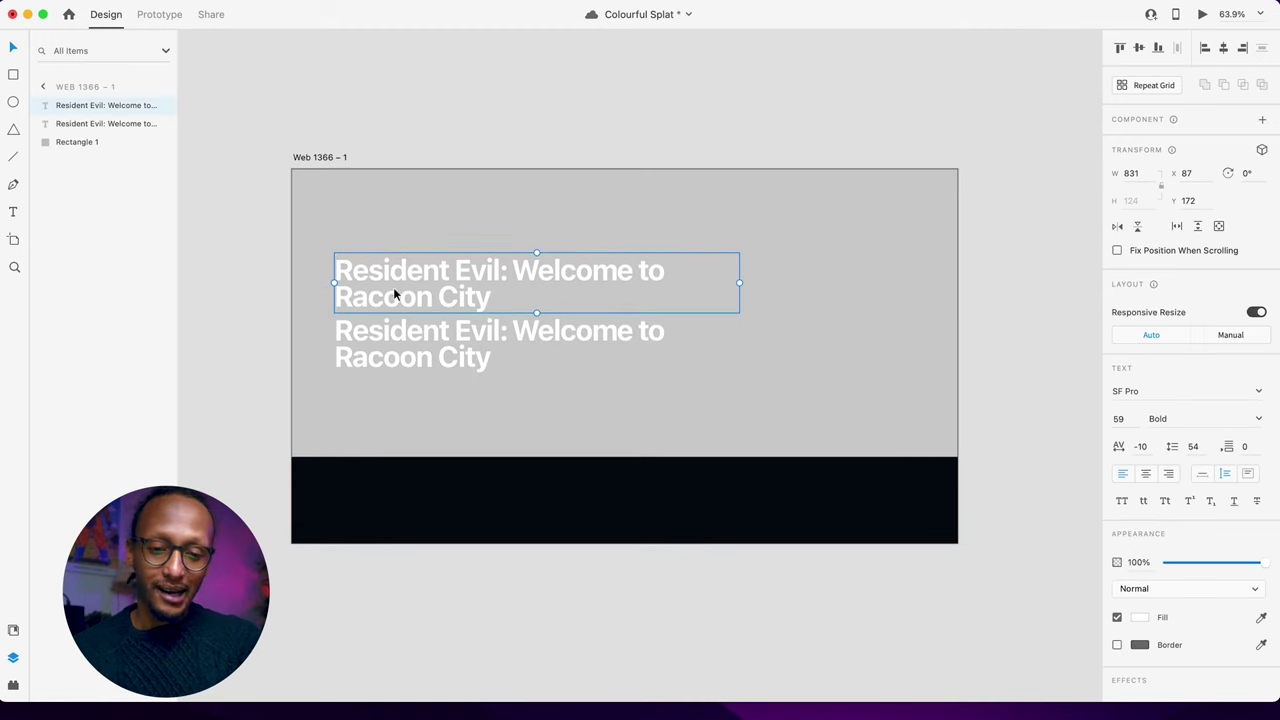
double_click(393, 287)
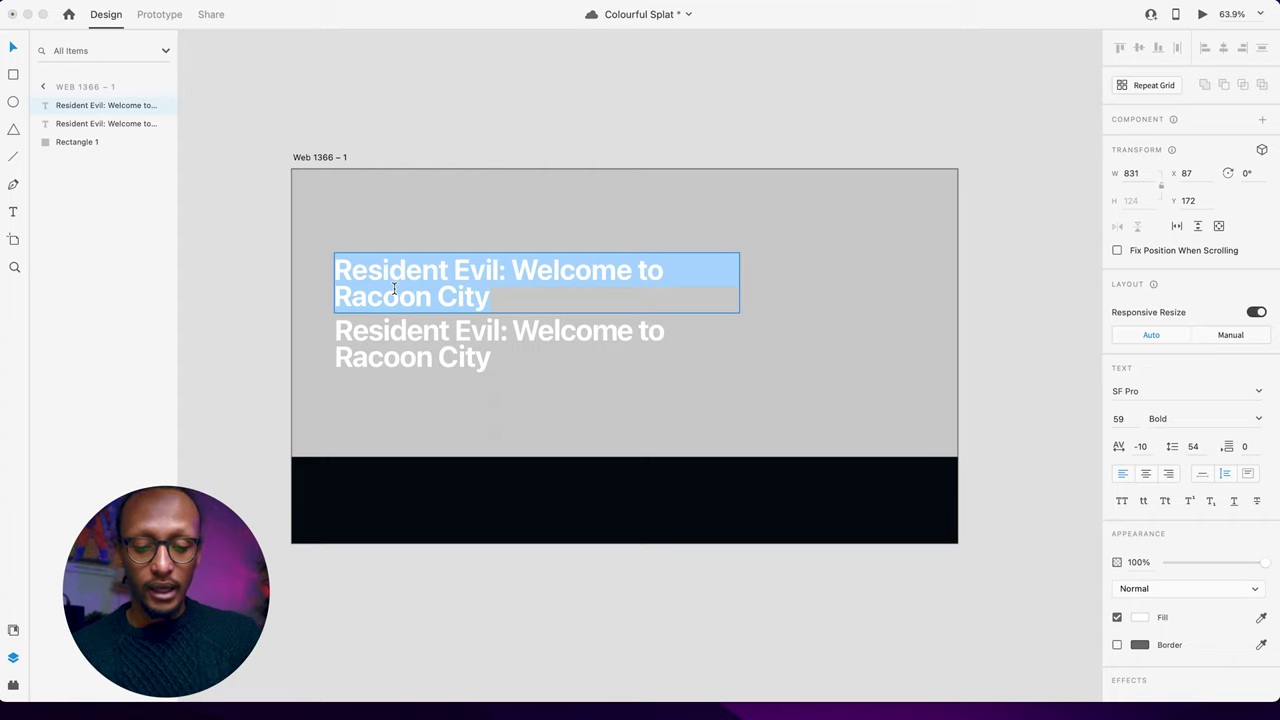
type("PEGI ")
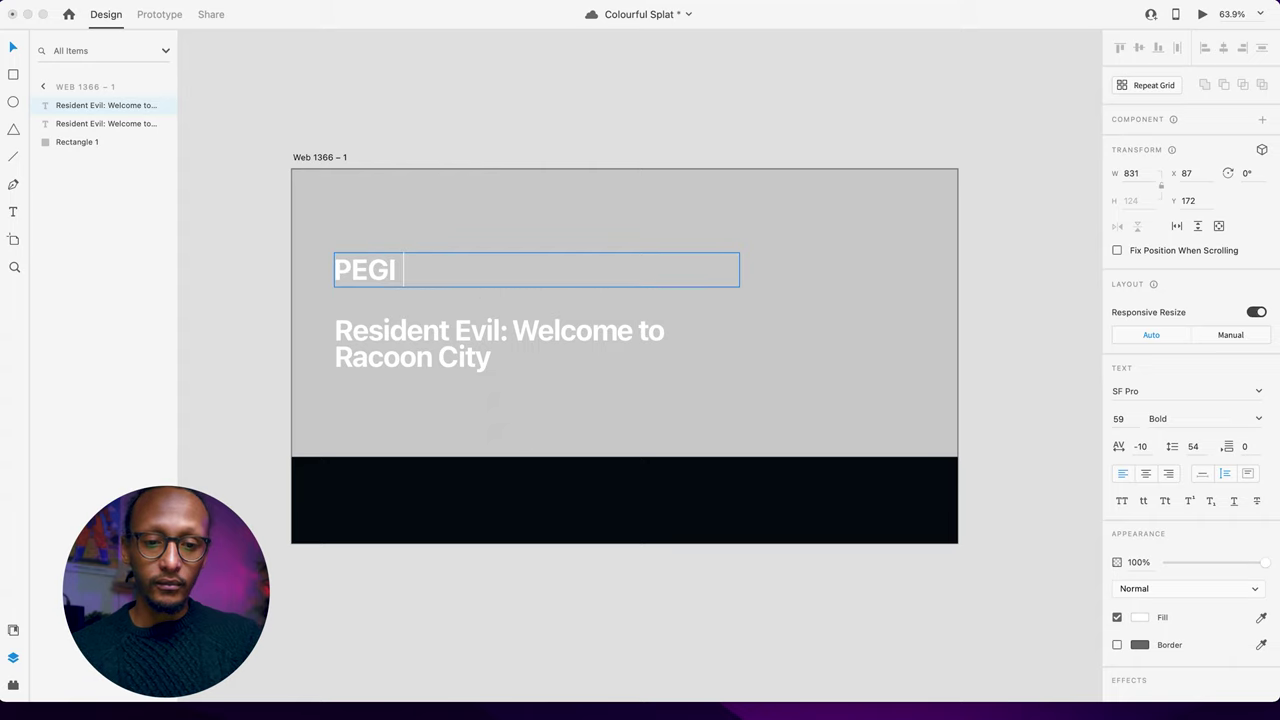
type("18")
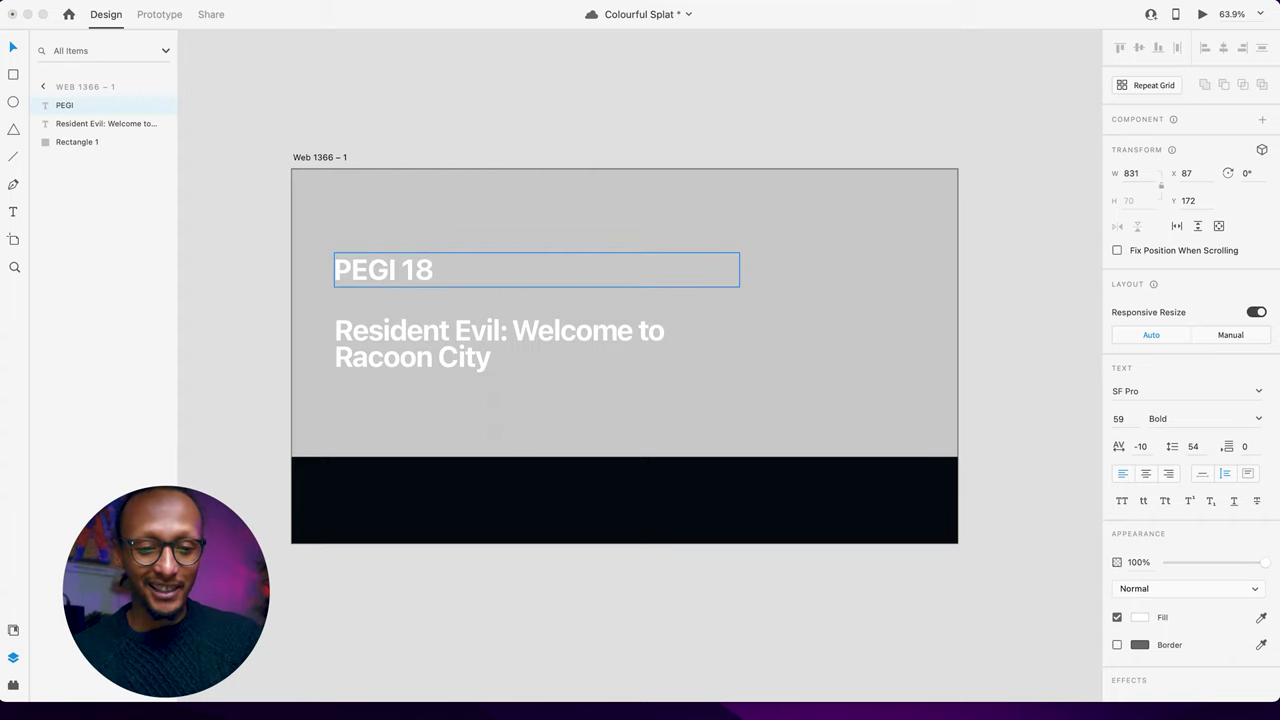
key("BackSpace")
key("BackSpace")
key("BackSpace")
key("BackSpace")
key("BackSpace")
key("BackSpace")
key("BackSpace")
type("RAT")
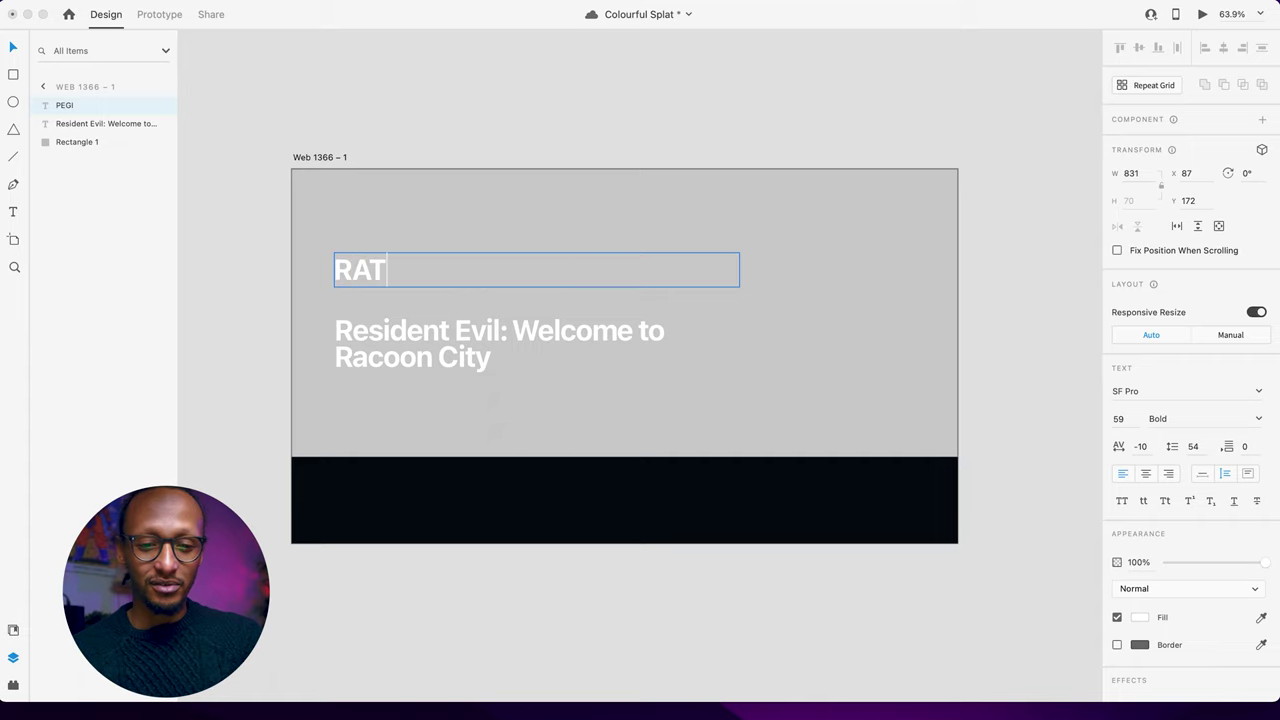
key("BackSpace")
key("BackSpace")
type("ated 18")
Step: Set the Rated 18 label's font size to 22
key("super+a")
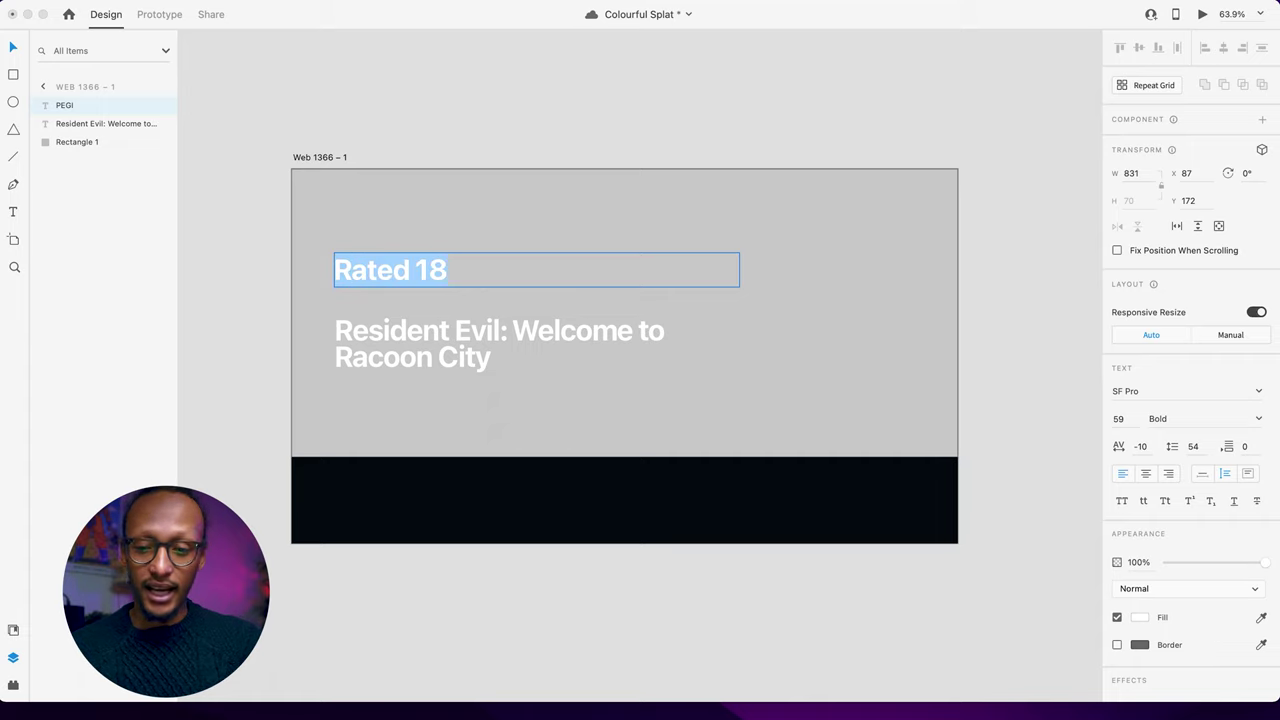
left_click(1117, 418)
type("29")
key("Return")
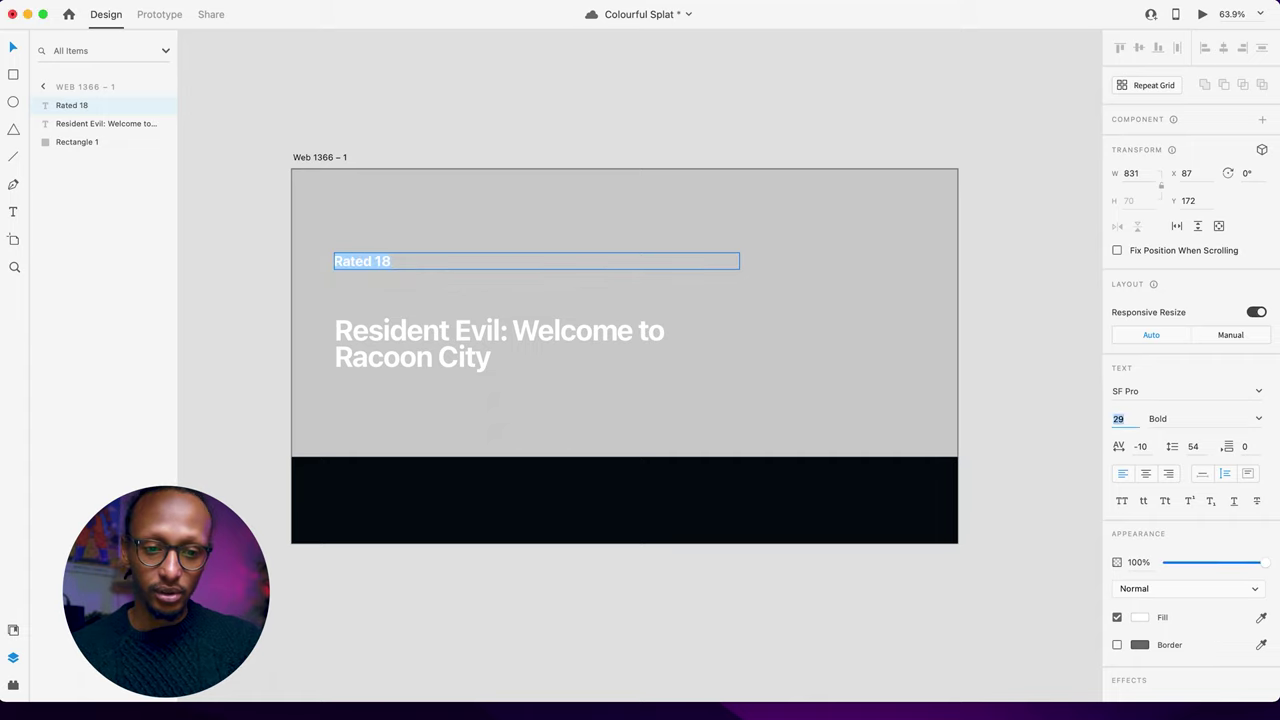
type("22")
key("Return")
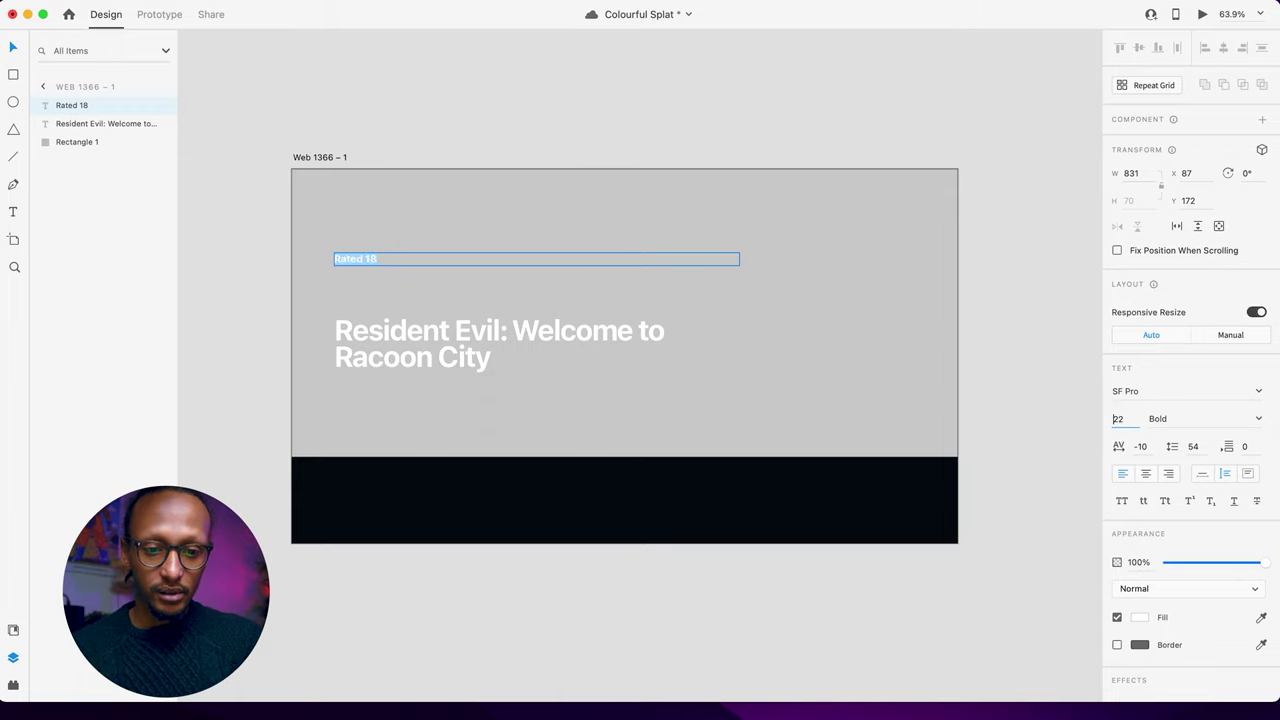
key("Escape")
Step: Try the Rated 18 label above and below the title, then delete it and switch to Chrome
left_click_drag(369, 257, 369, 300)
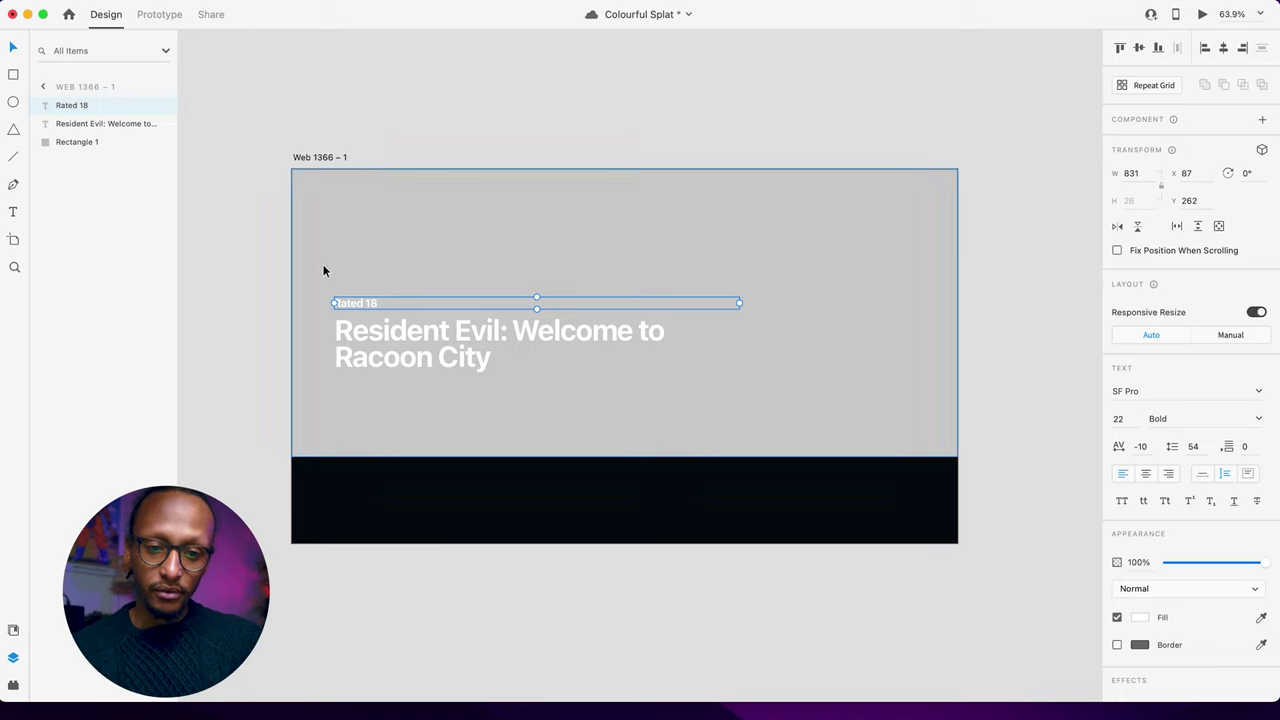
key("Delete")
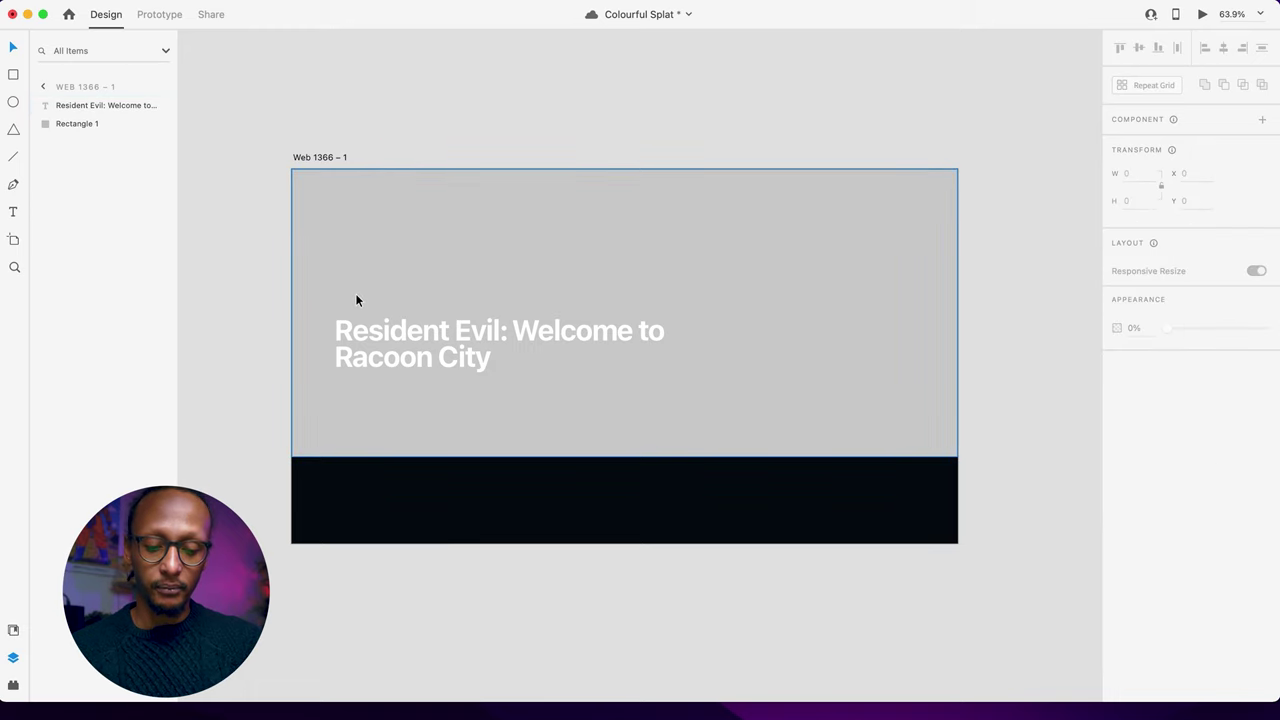
key("super+z")
left_click_drag(356, 300, 356, 384)
key("Delete")
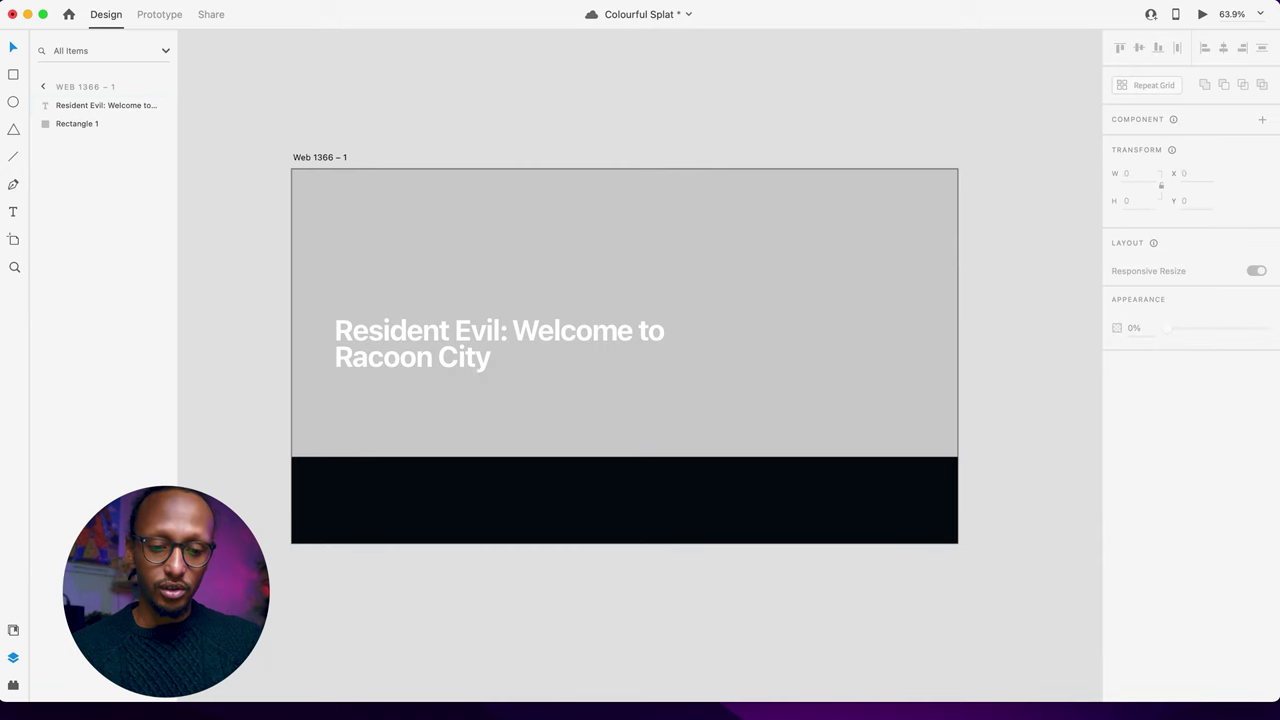
left_click(328, 714)
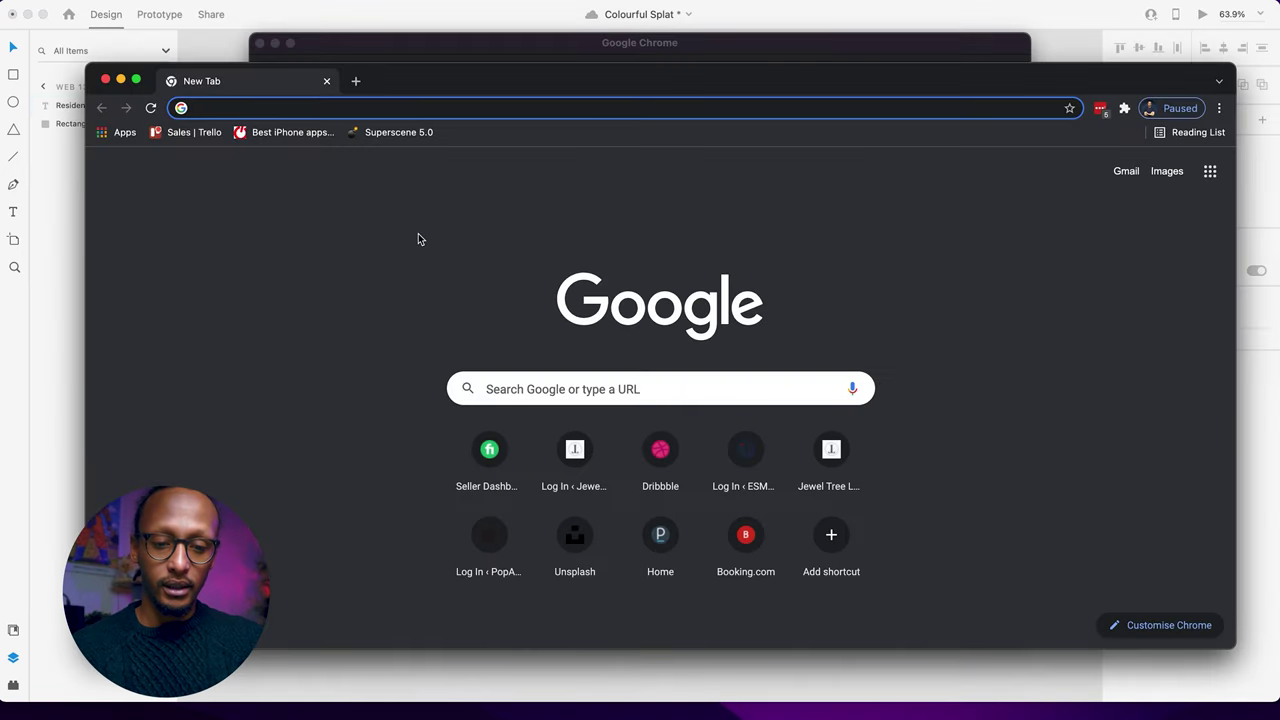
Step: Image-search Google for 'rated 18 png' and drag the red 18 badge toward XD
left_click(426, 230)
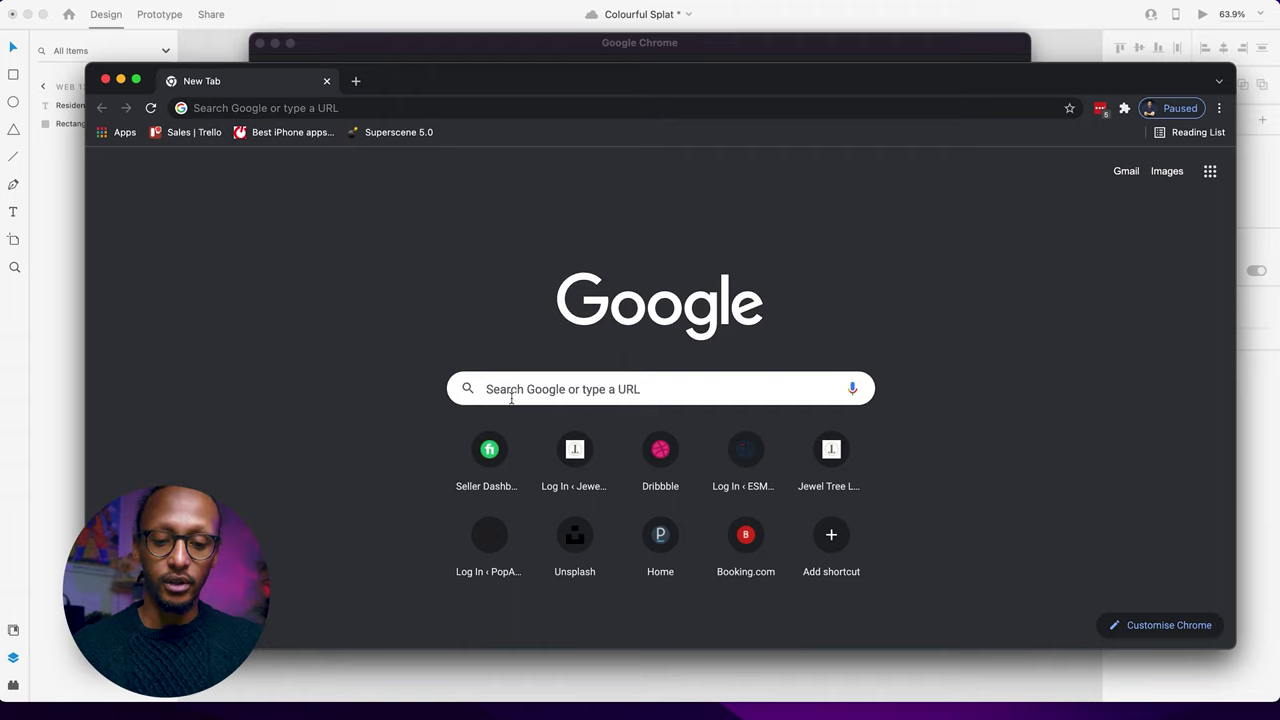
left_click(512, 392)
type("rated §8 png")
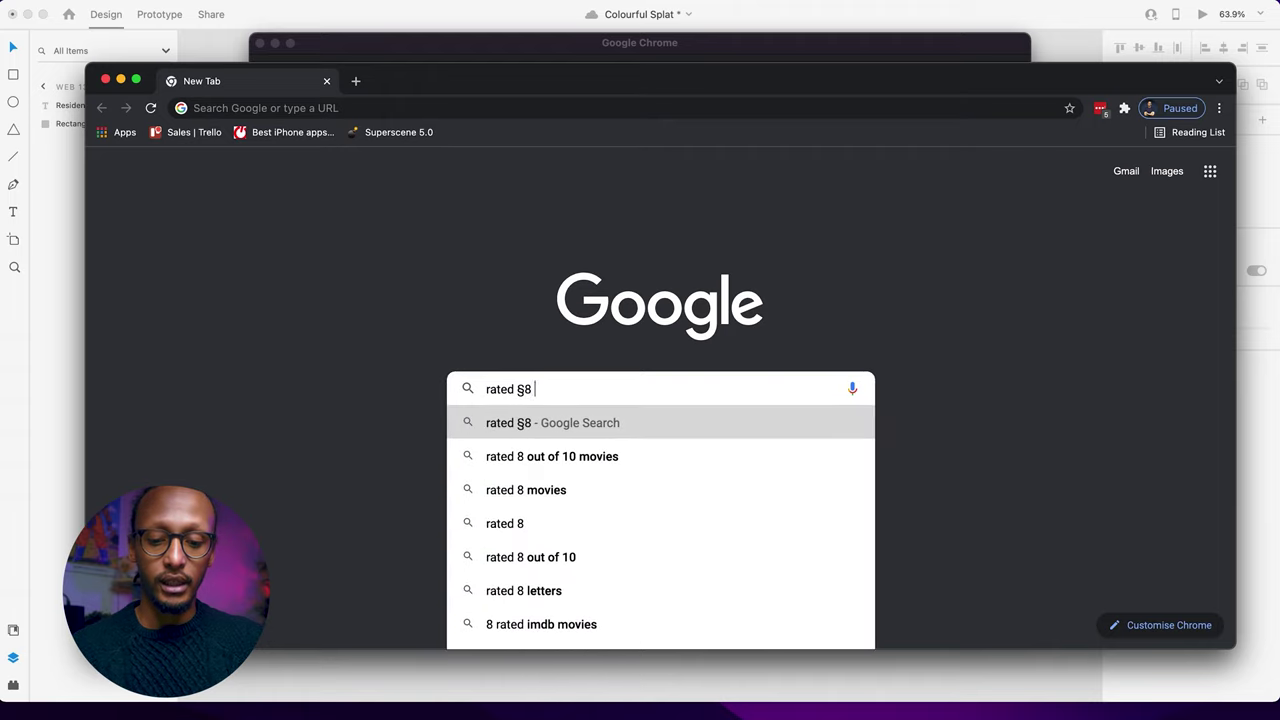
key("Left")
key("Left")
key("Left")
key("Left")
key("Left")
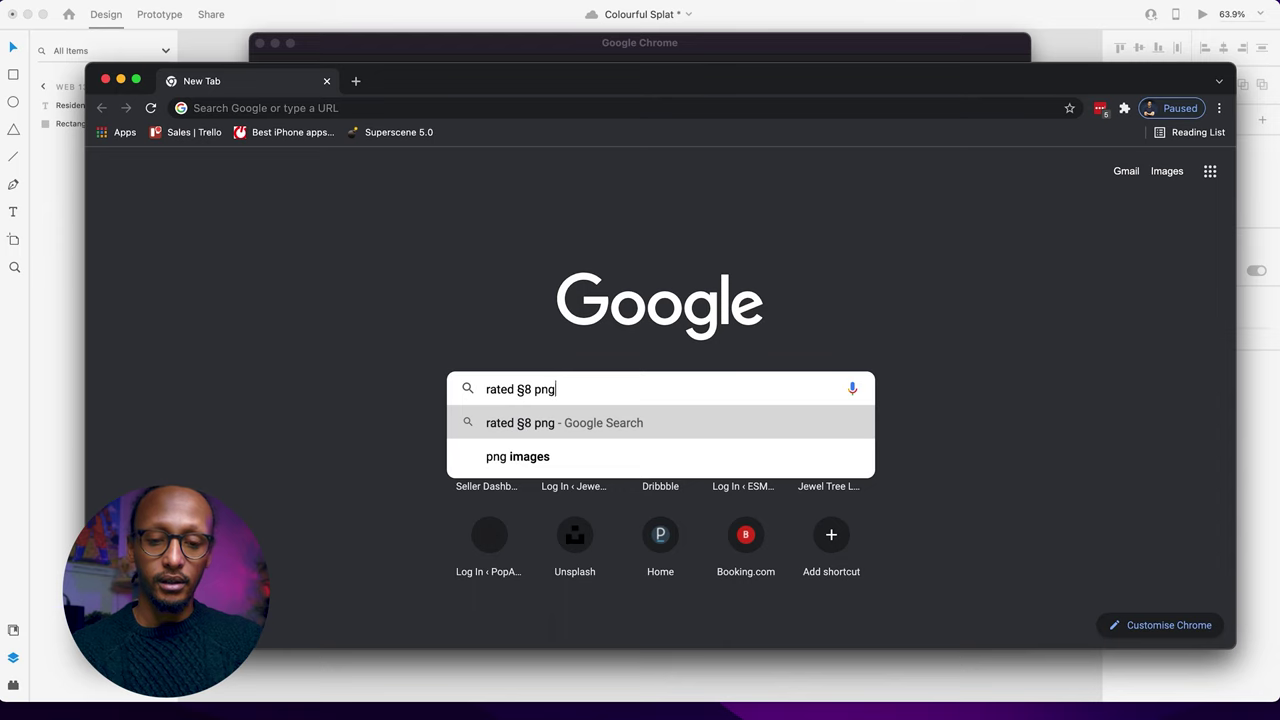
key("shift+Left")
key("shift+Left")
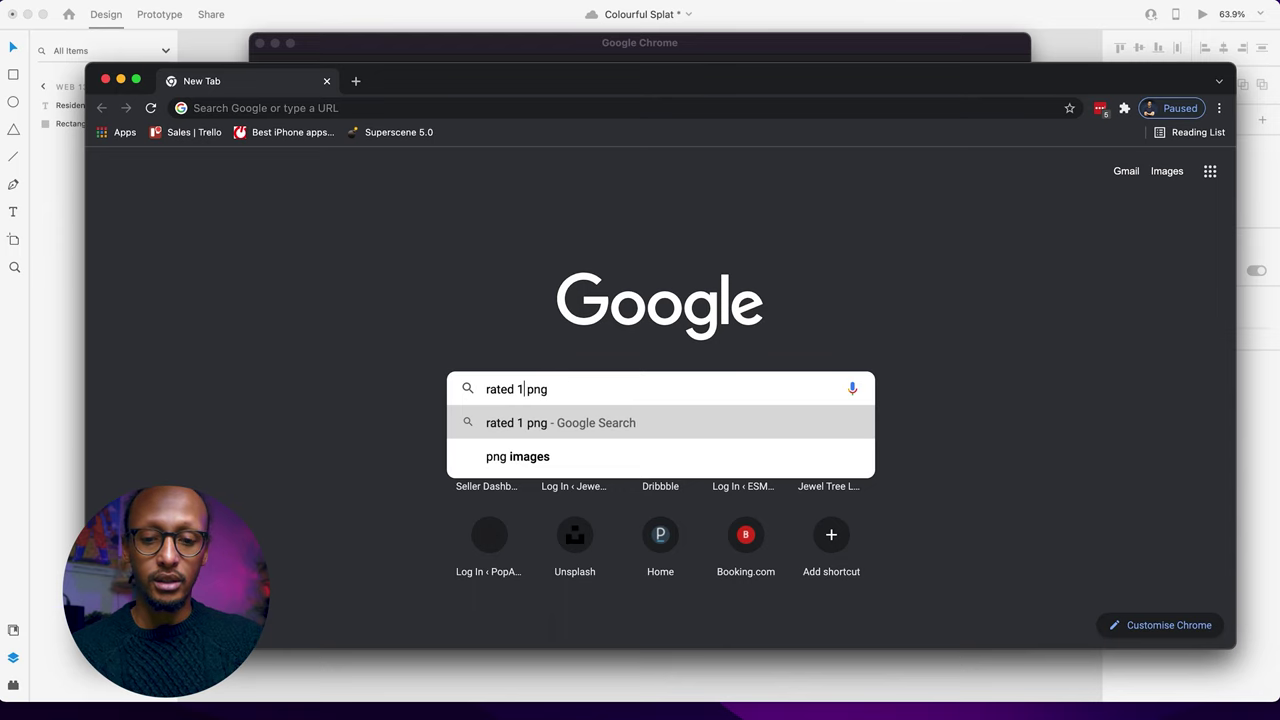
key("Return")
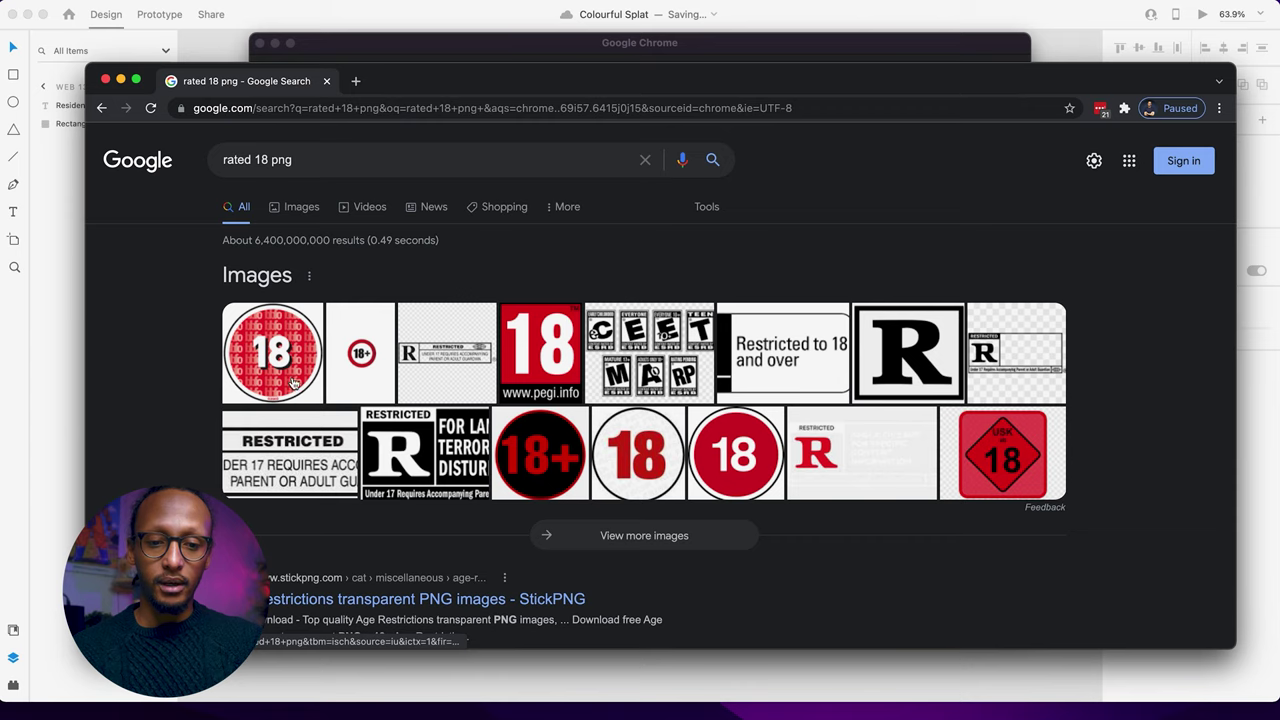
left_click(293, 383)
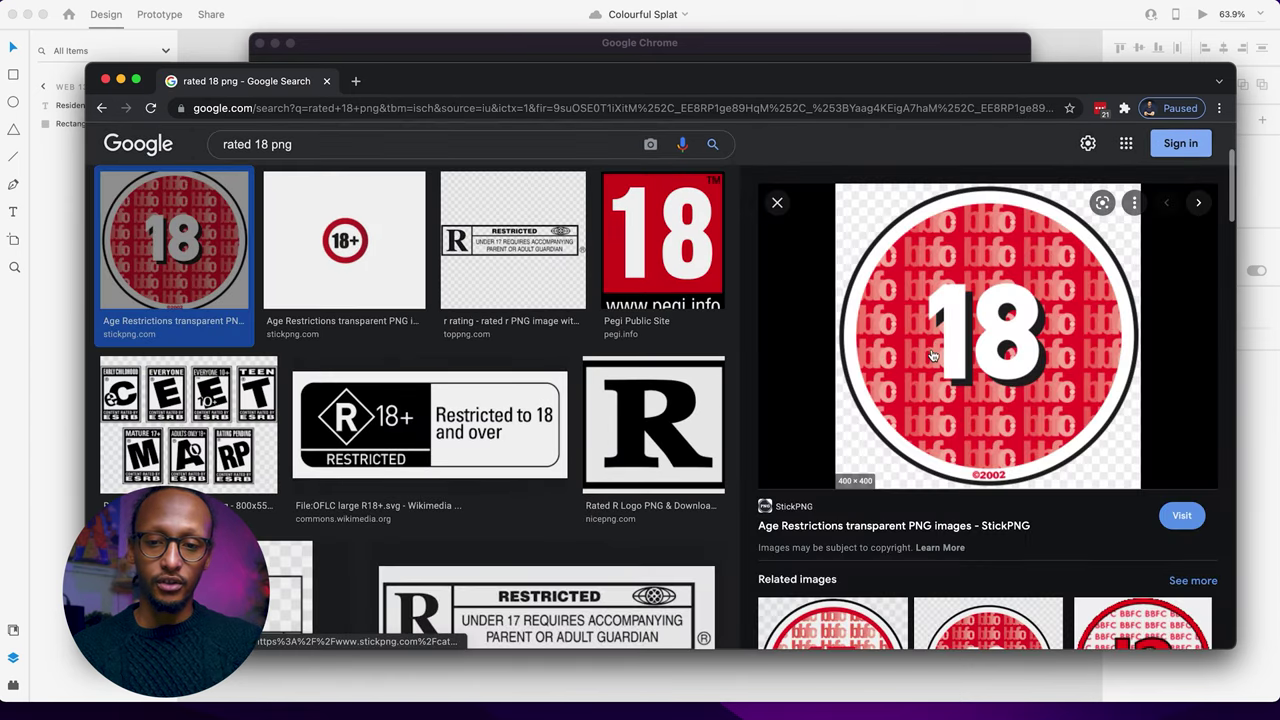
left_click_drag(930, 355, 1057, 51)
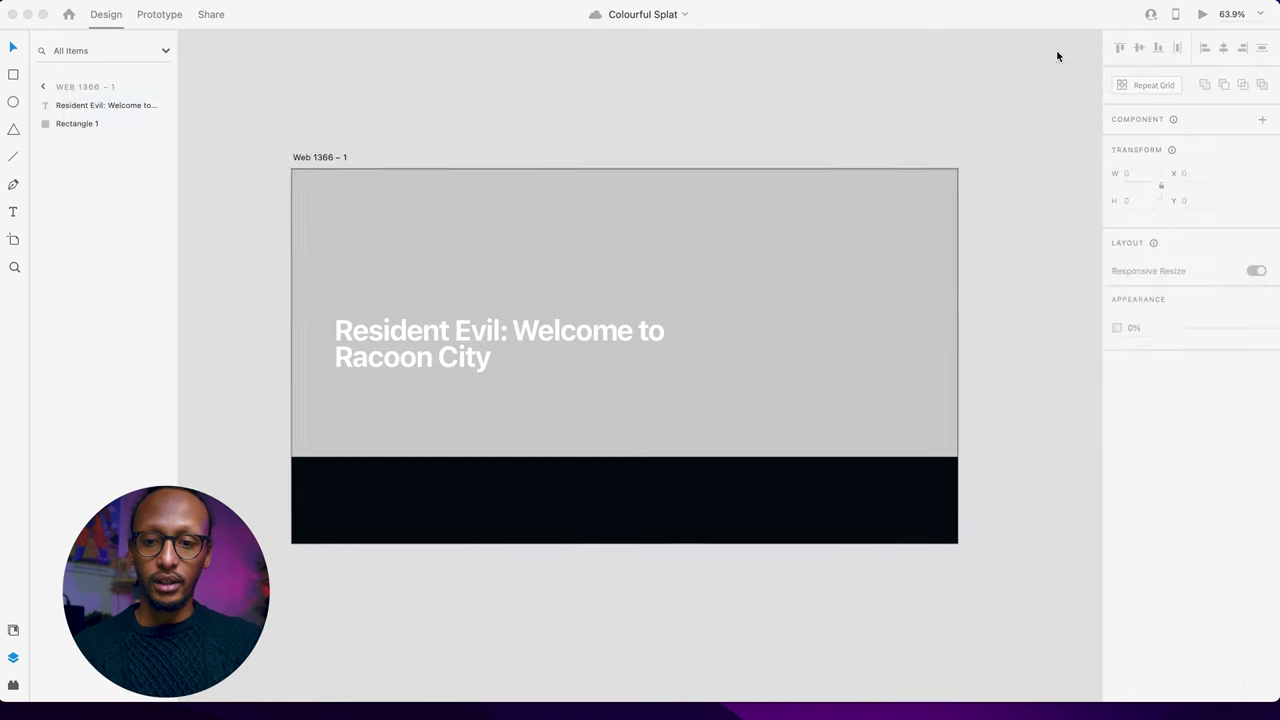
Step: Drop the red 18 badge onto the hero and shrink it to 32 × 32 just above the title
left_click_drag(519, 255, 473, 263)
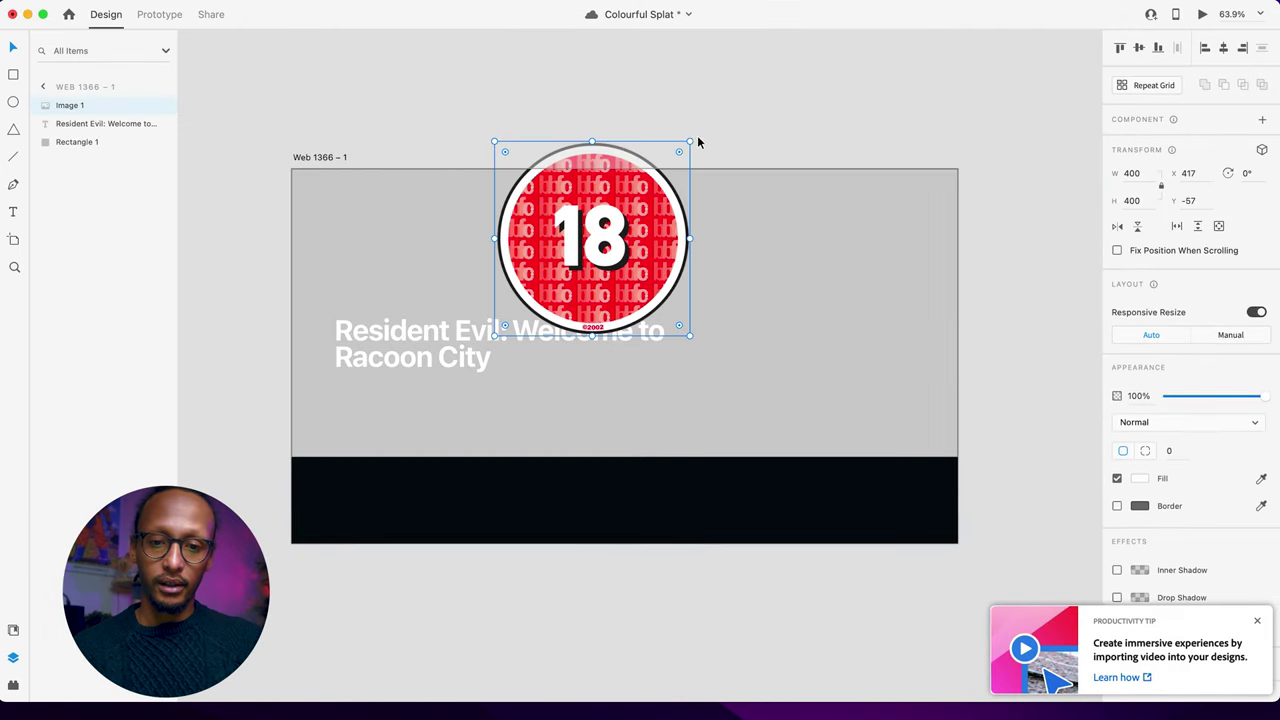
left_click_drag(690, 141, 516, 312)
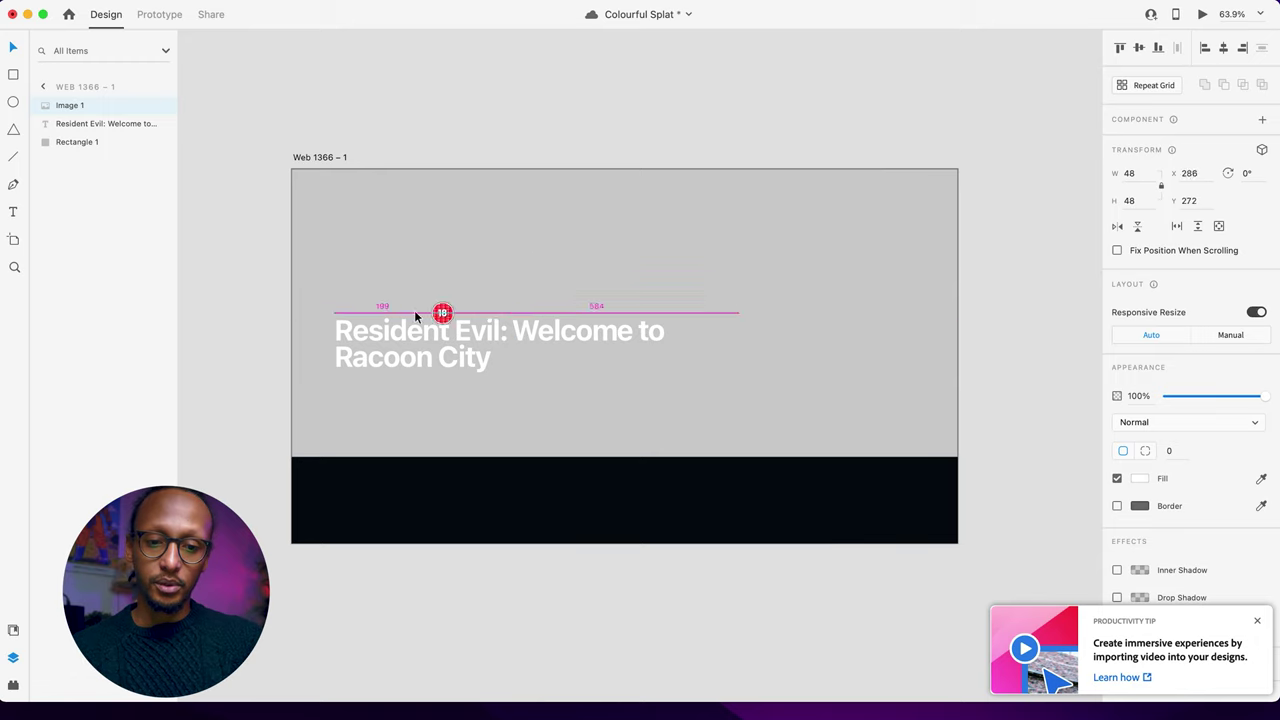
scroll(357, 301, "up", 5)
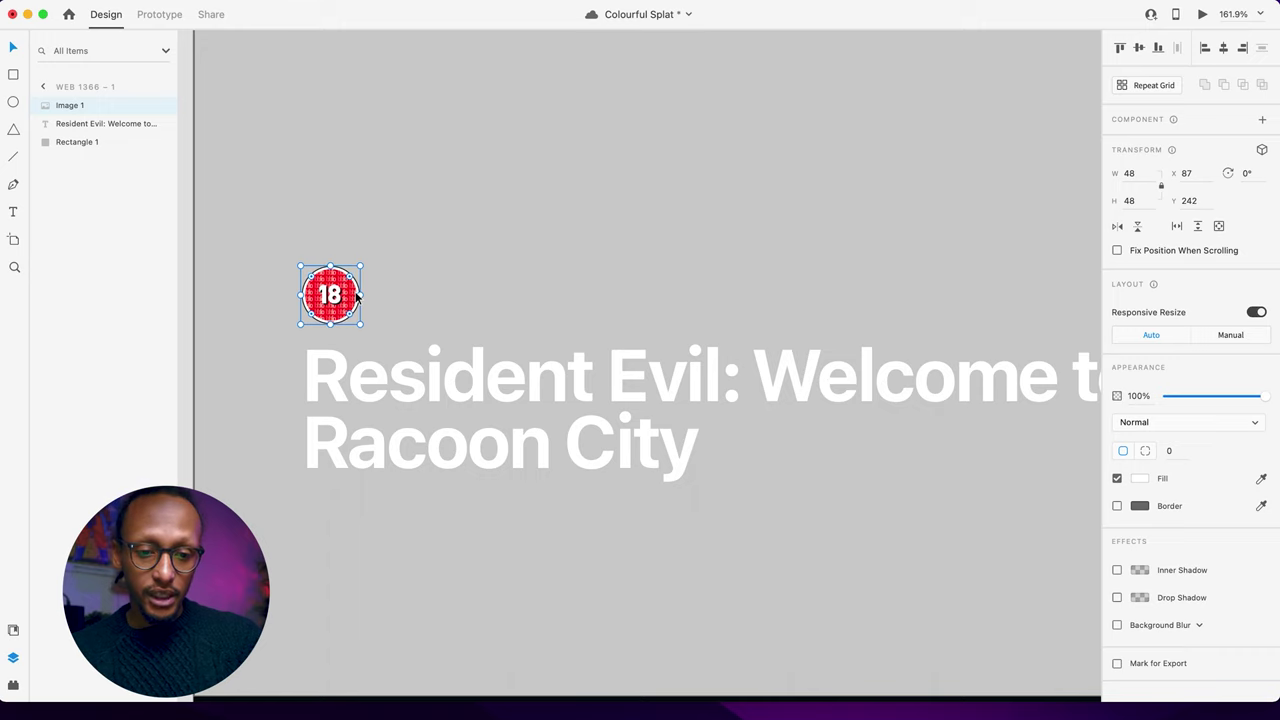
scroll(354, 312, "up", 3)
mouse_move(310, 333)
left_mouse_down()
mouse_move(322, 323)
mouse_move(363, 345)
mouse_move(315, 316)
mouse_move(314, 337)
left_mouse_up()
scroll(314, 338, "down", 5)
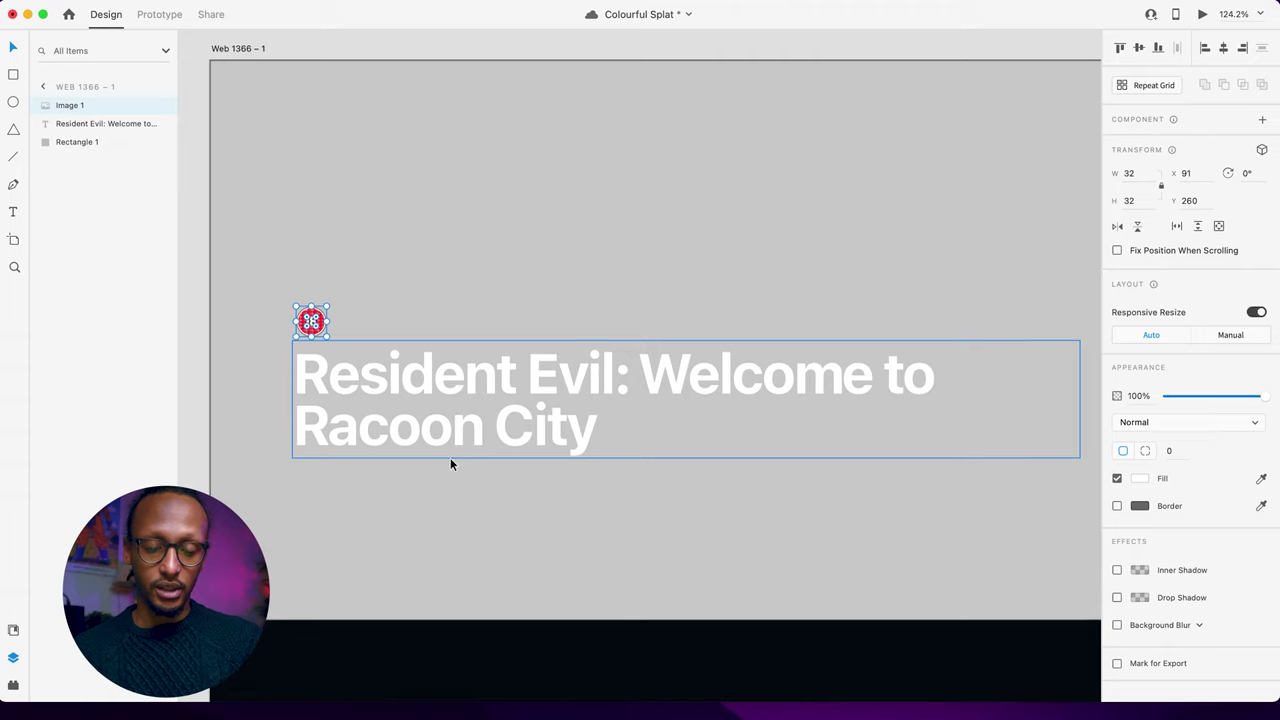
scroll(450, 457, "down", 2)
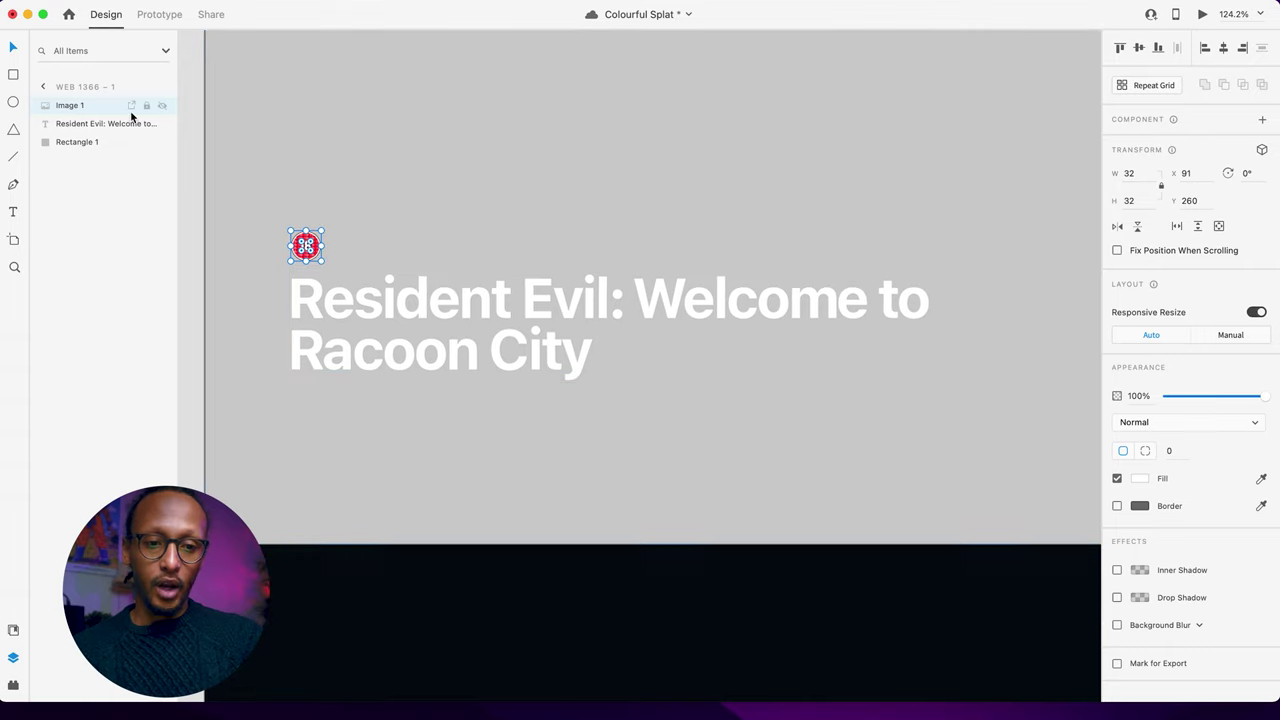
Step: Open the installed LottieFiles plugin, browse its animations, and return to the plugins list
left_click(14, 685)
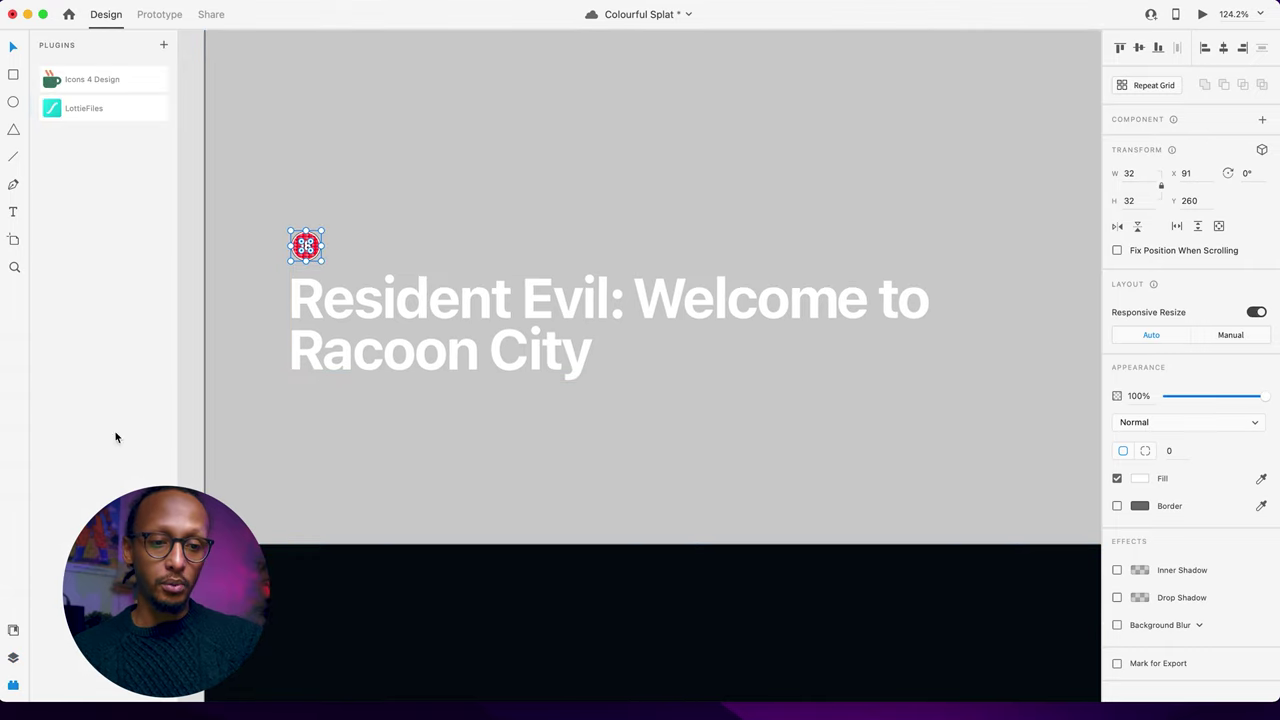
left_click(100, 109)
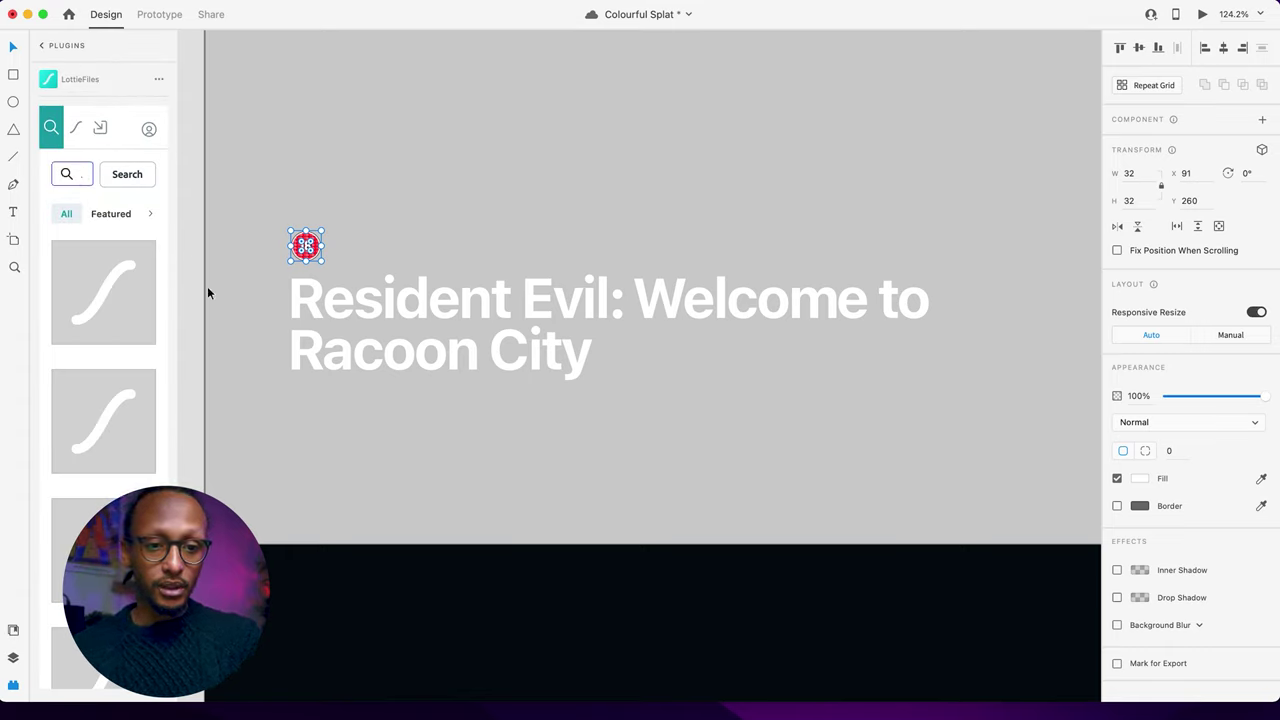
key("Return")
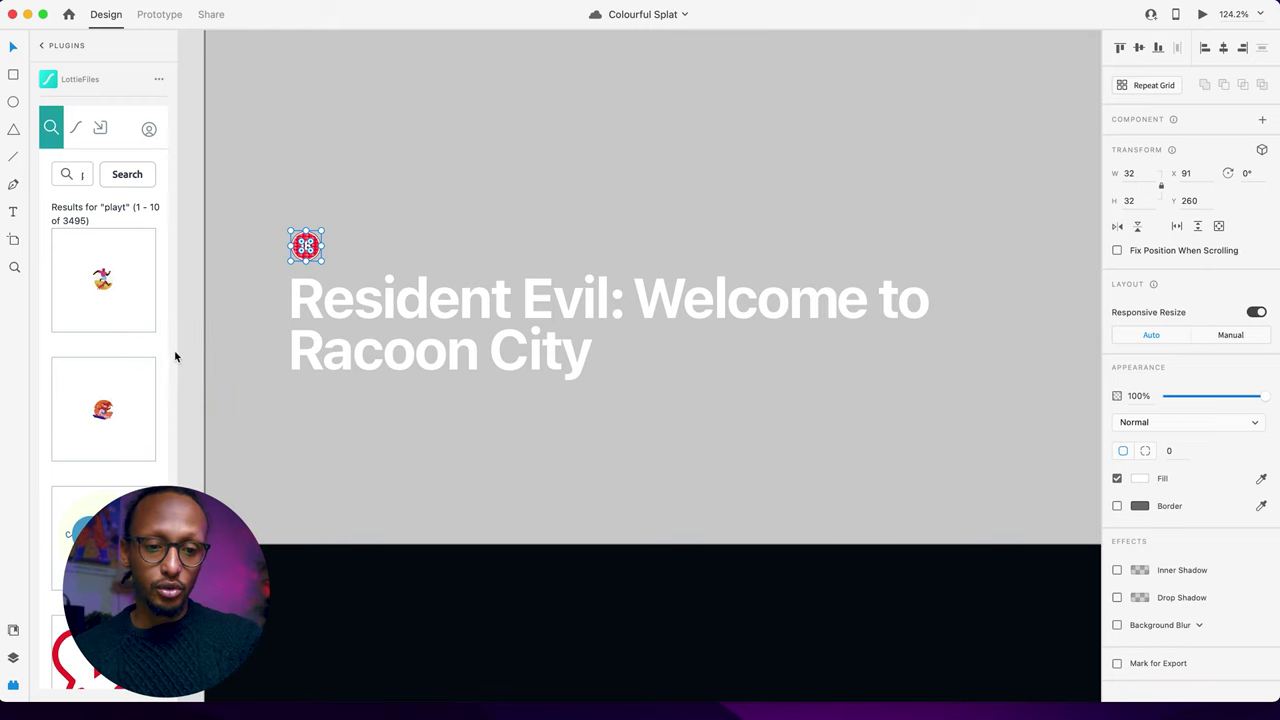
left_click_drag(176, 352, 229, 351)
left_click(41, 46)
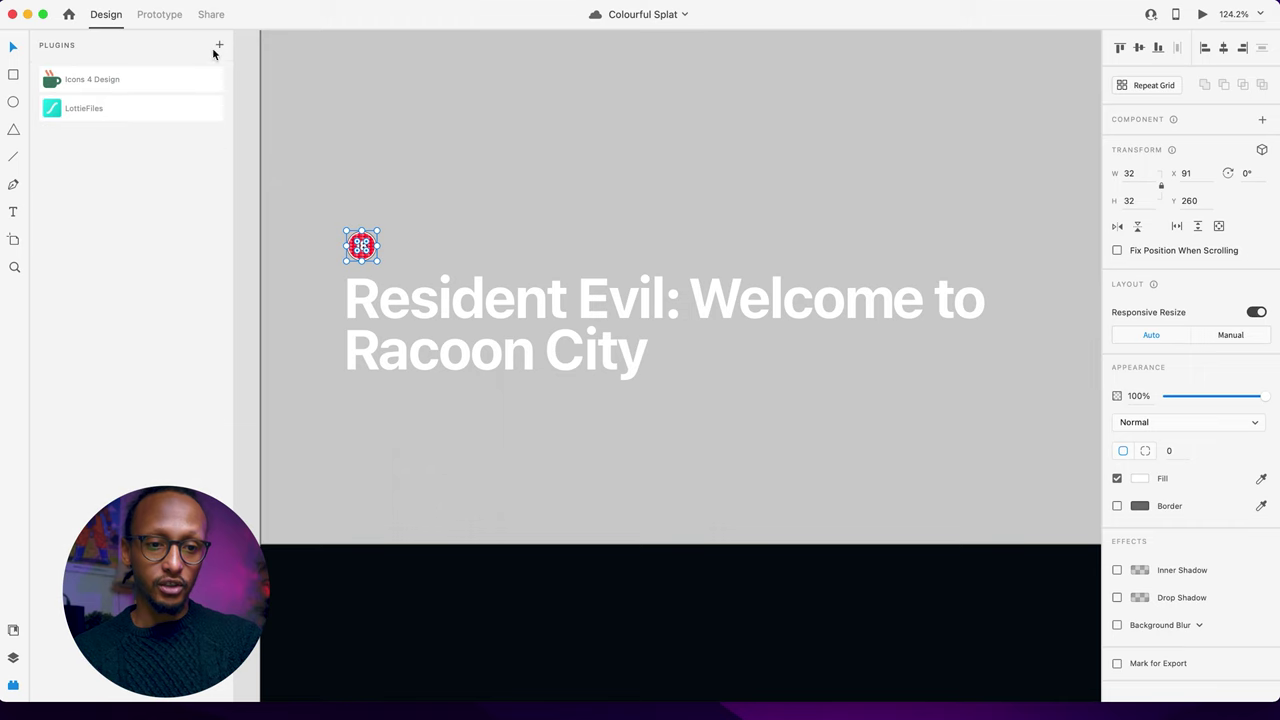
Step: Search the plugin marketplace for 'lottie', then close the marketplace
left_click(218, 46)
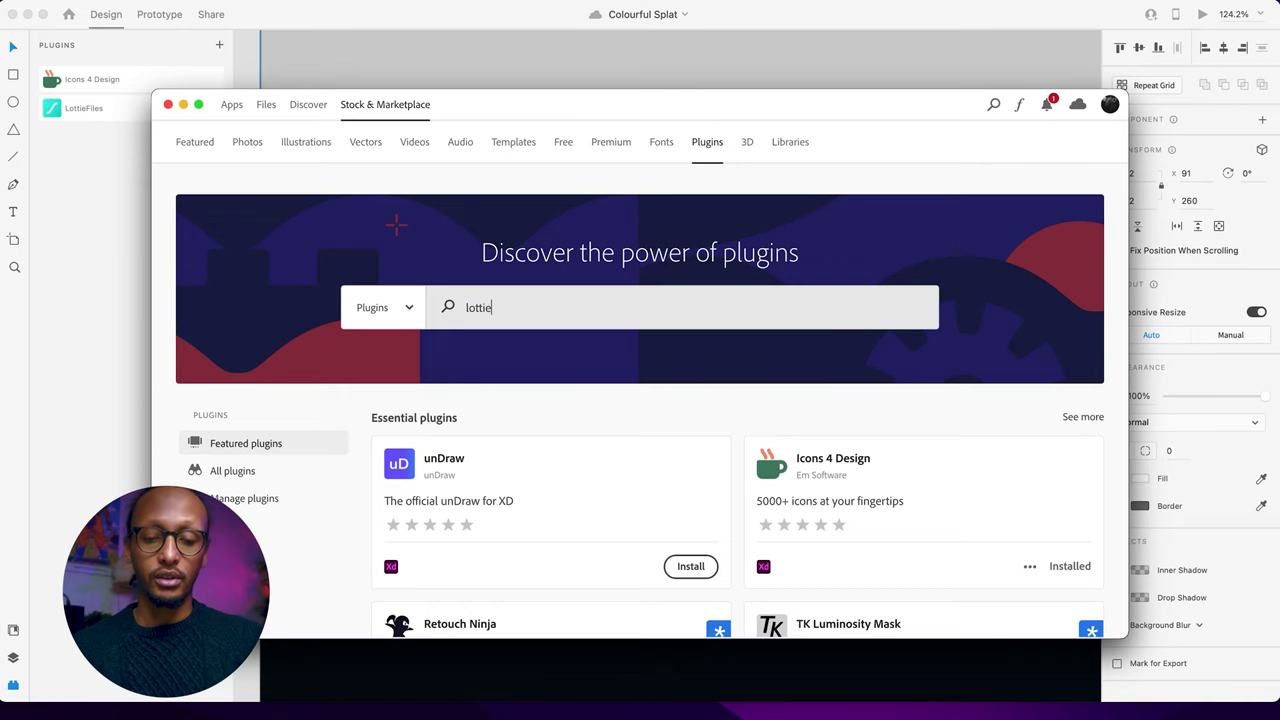
type("lottie")
key("Return")
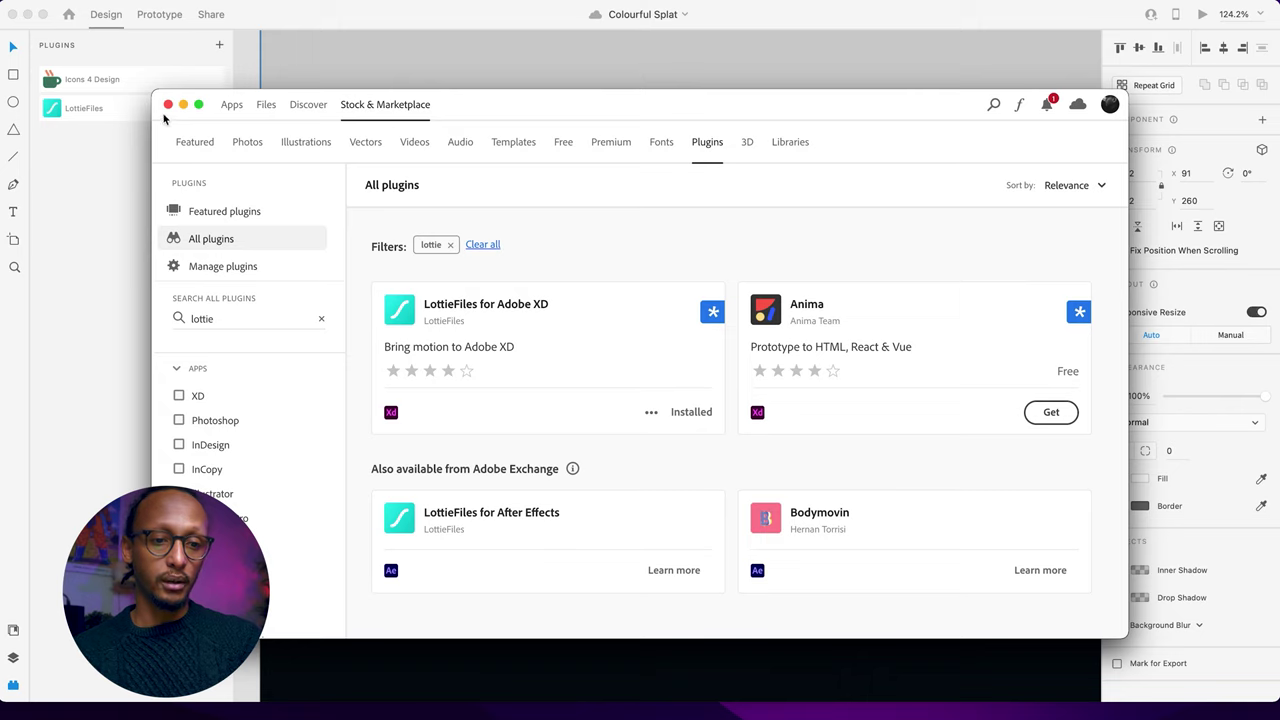
left_click(166, 103)
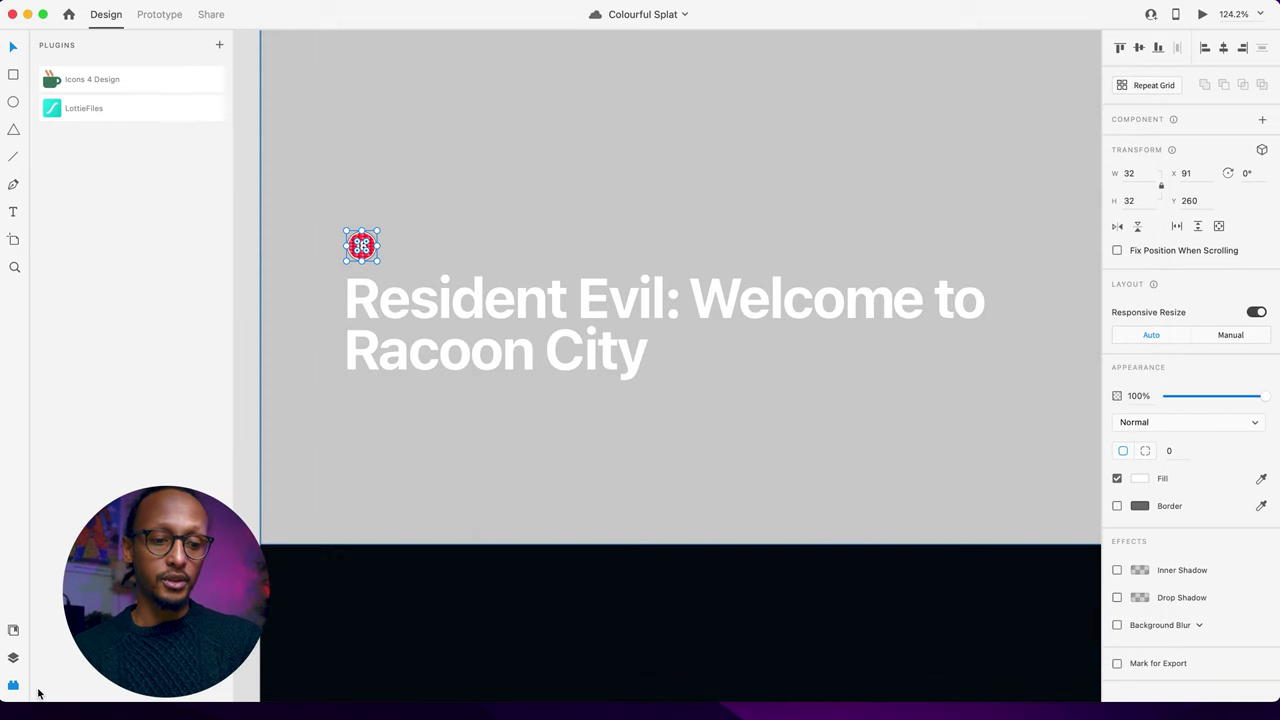
Step: Search LottieFiles for 'play icon' animations and scroll through the results
left_click(128, 113)
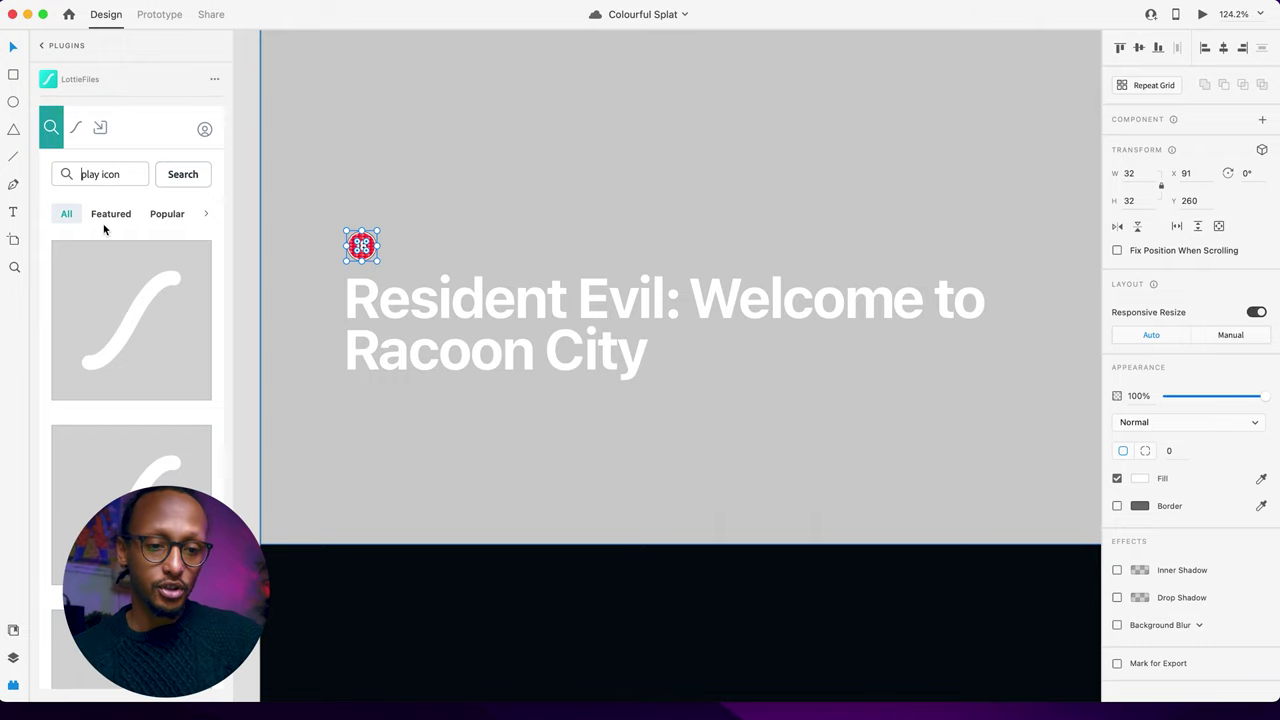
left_click(250, 215)
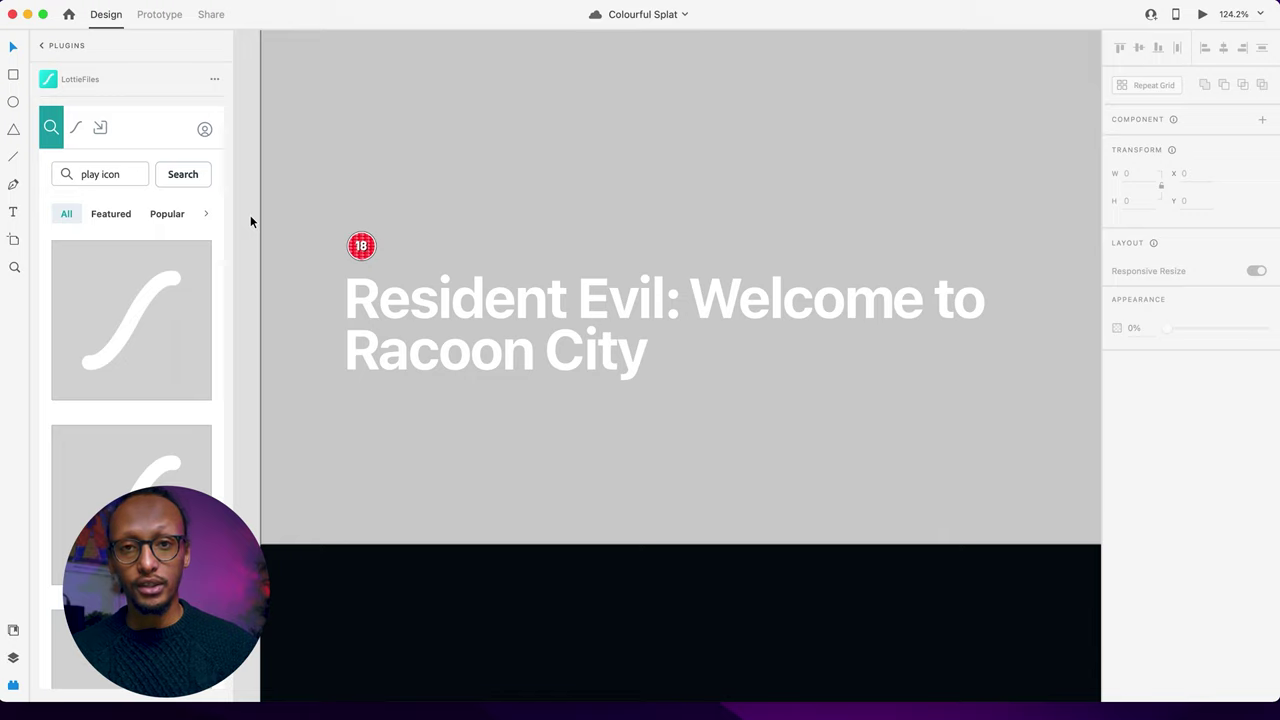
scroll(142, 334, "down", 2)
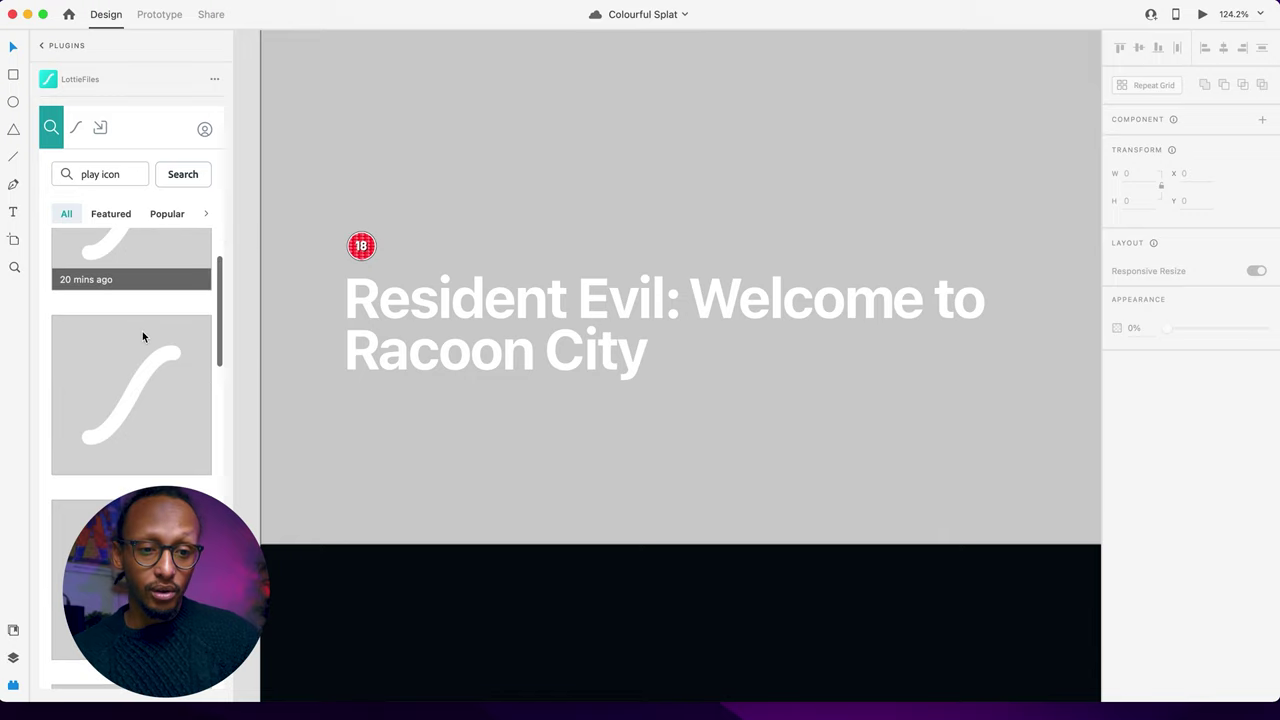
left_click(183, 174)
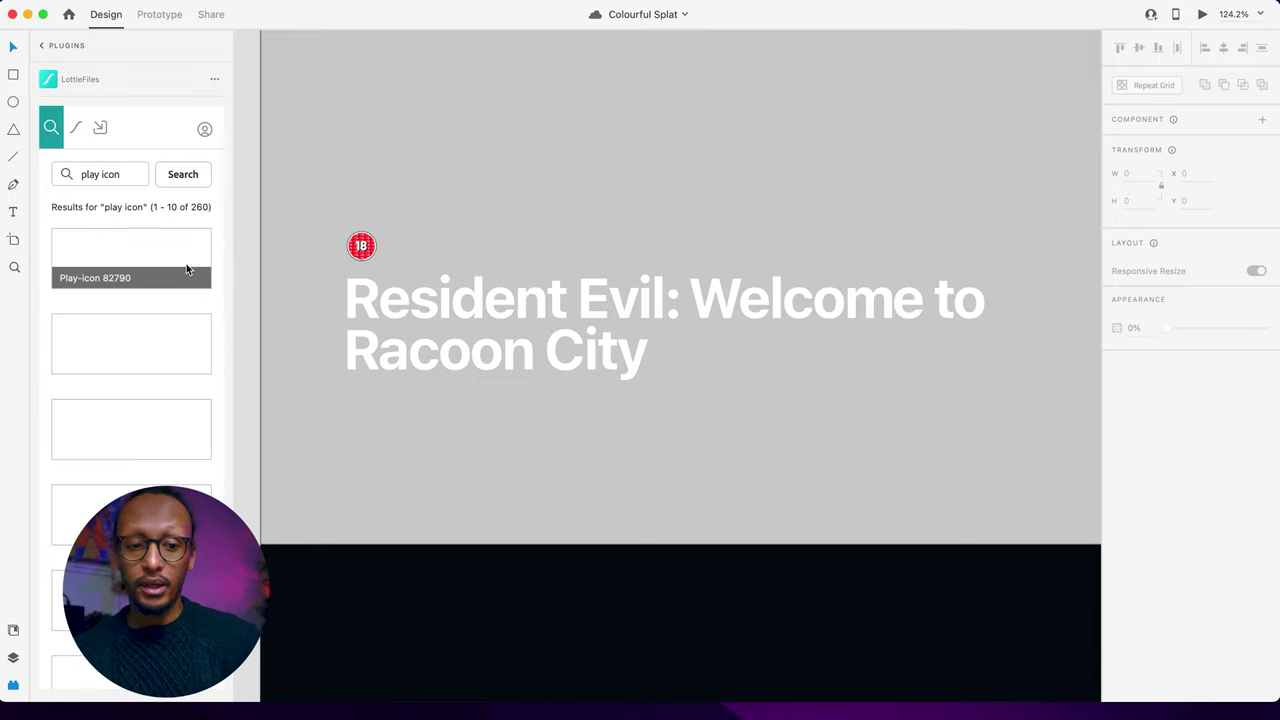
scroll(166, 250, "down", 2)
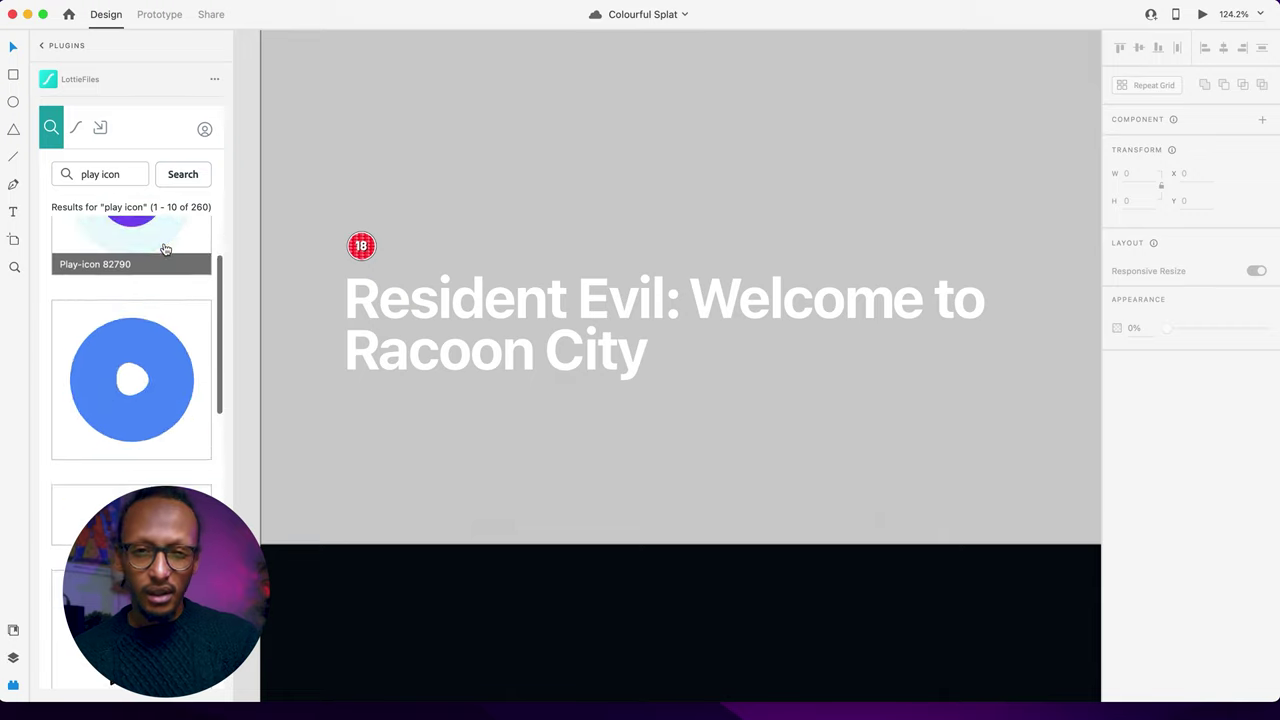
scroll(163, 248, "down", 1)
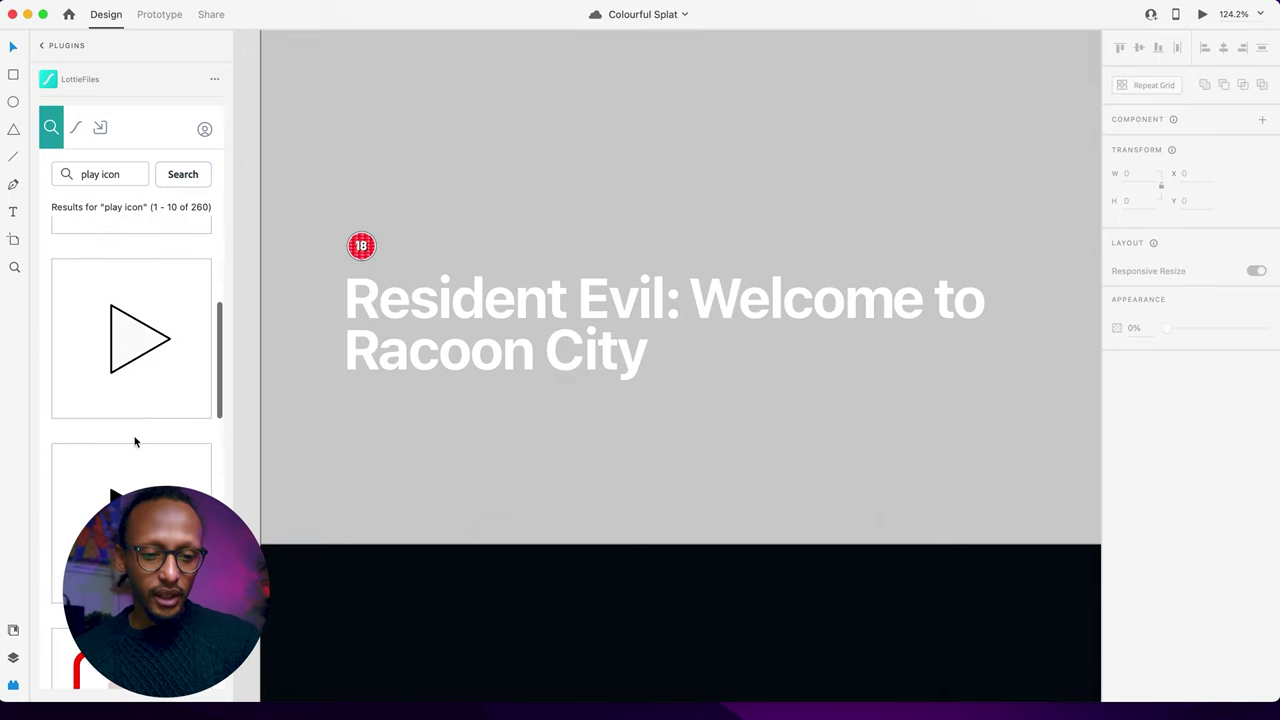
scroll(135, 441, "down", 15)
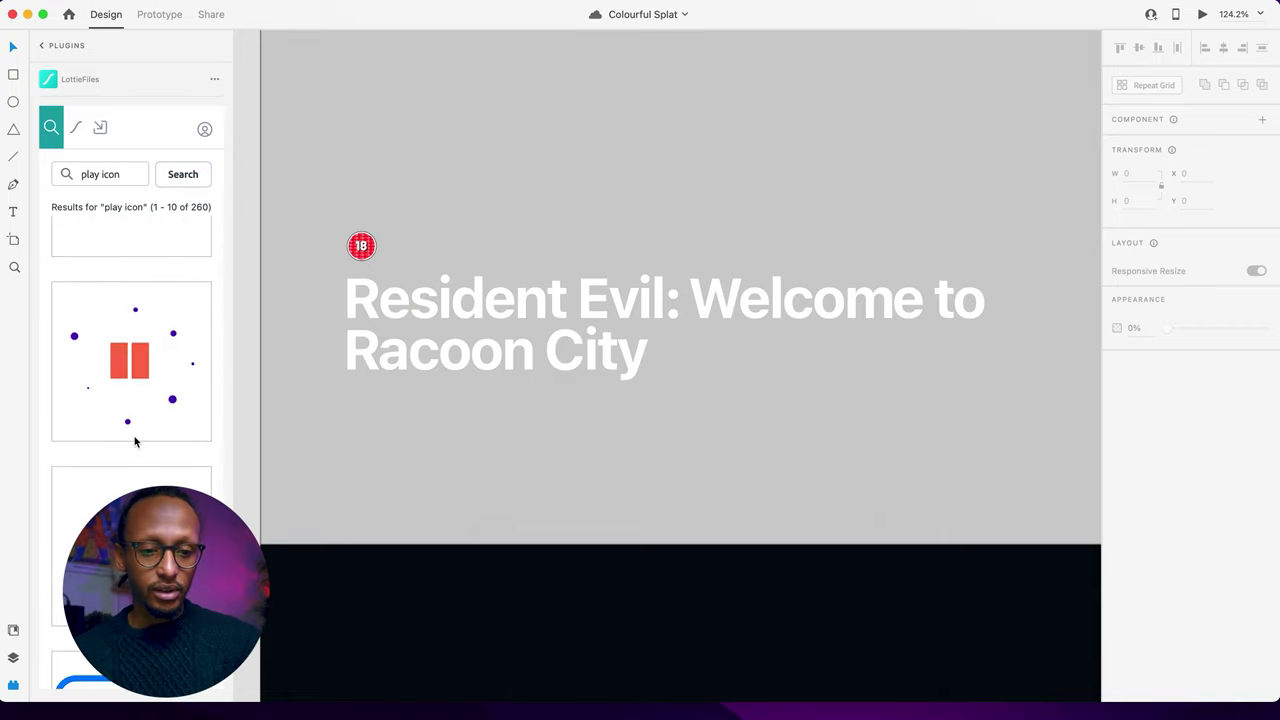
scroll(135, 441, "up", 1)
scroll(135, 441, "down", 2)
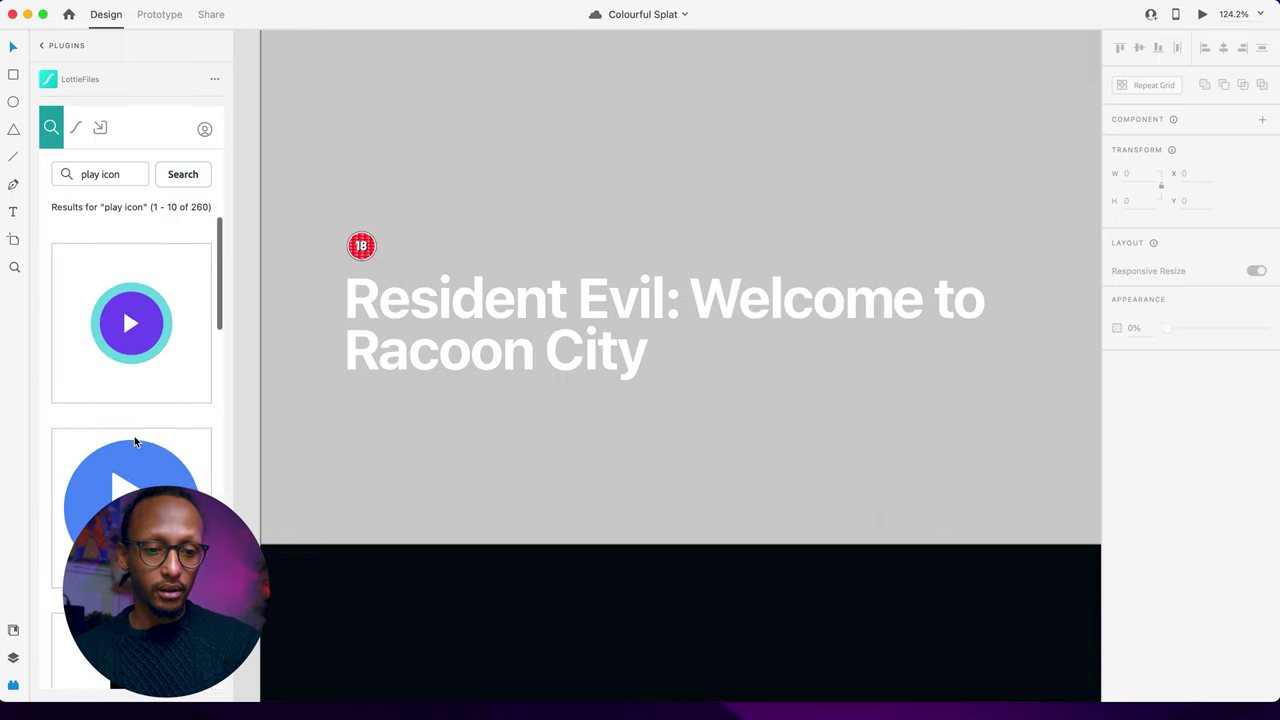
scroll(135, 441, "down", 1)
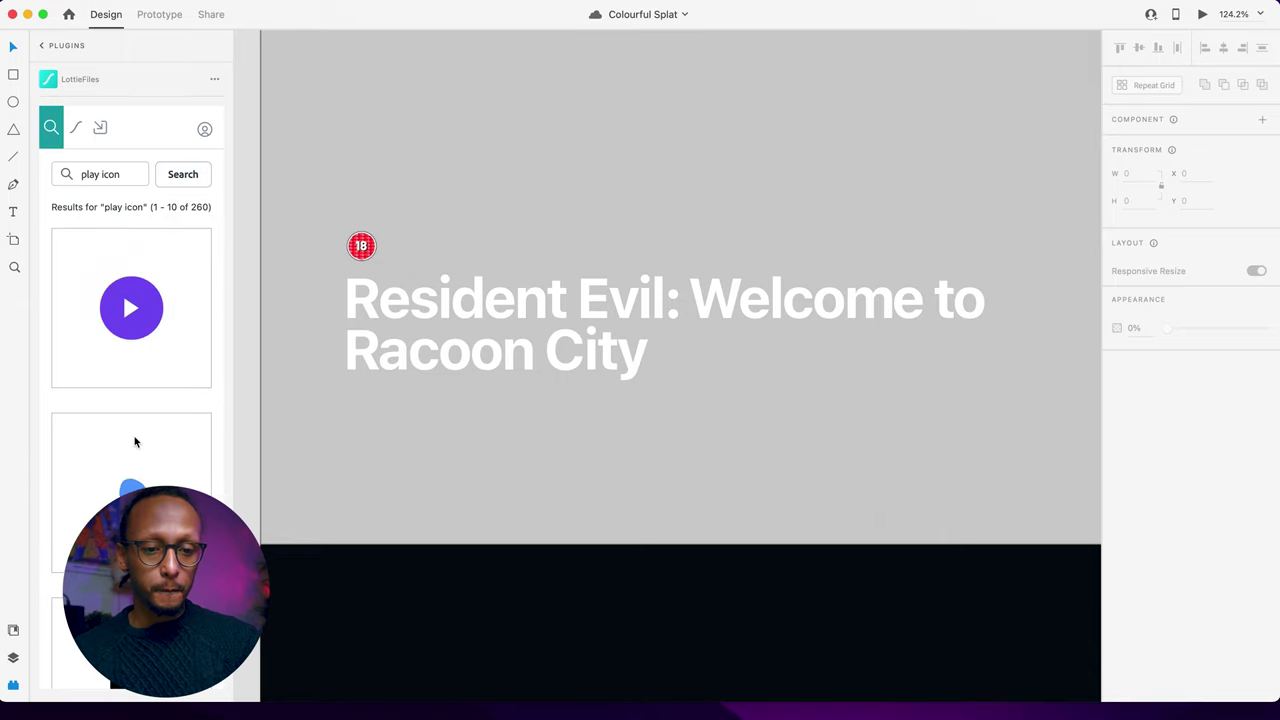
scroll(135, 441, "up", 4)
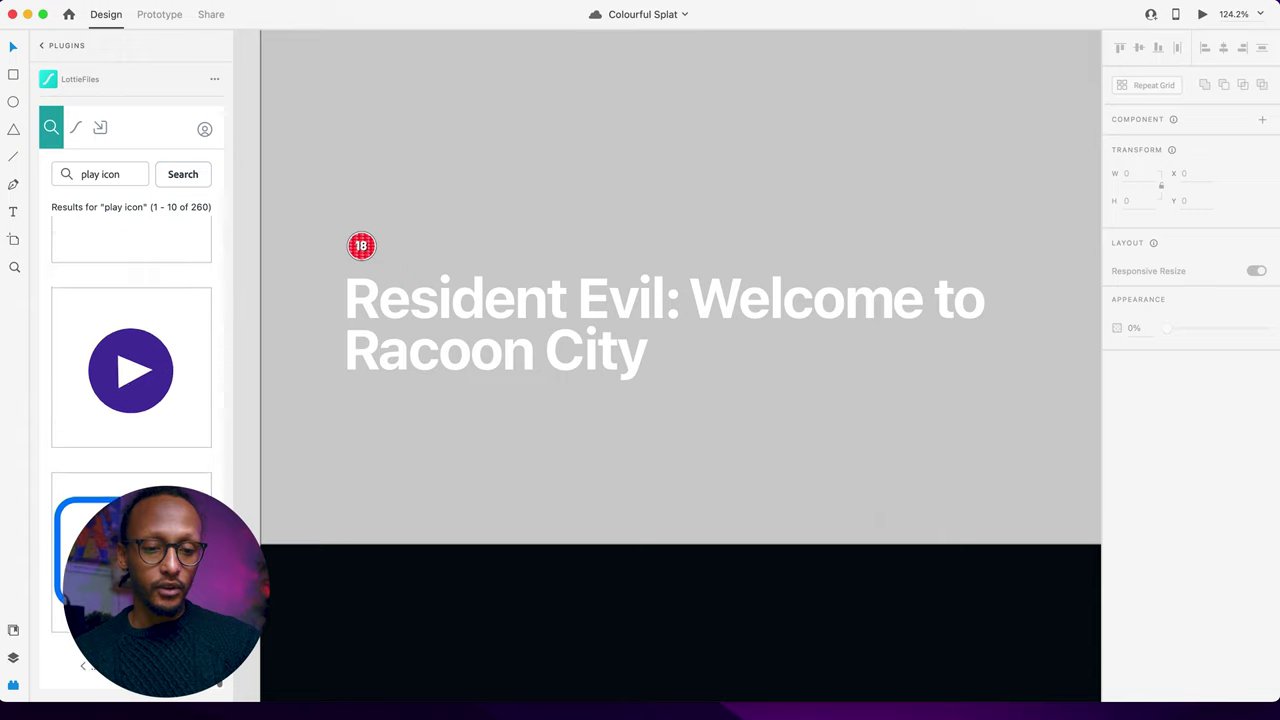
Step: Load the second page of play icon results and browse it
left_click(180, 667)
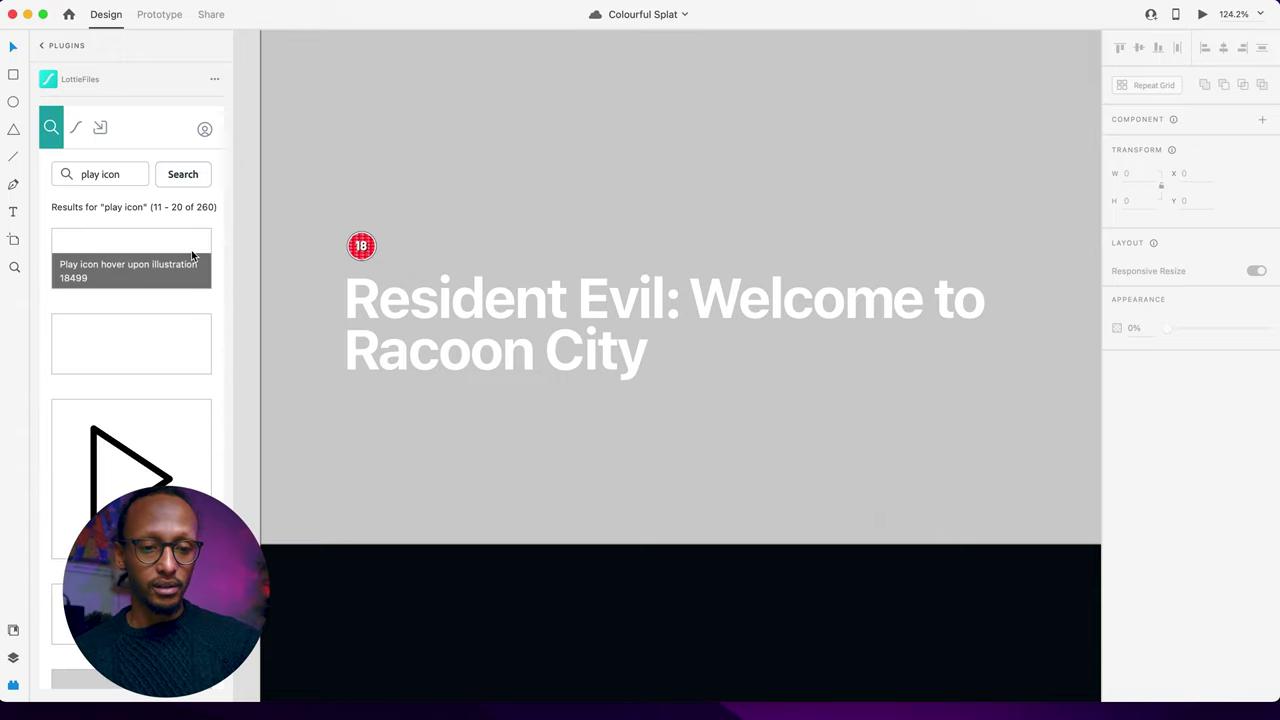
scroll(210, 370, "down", 6)
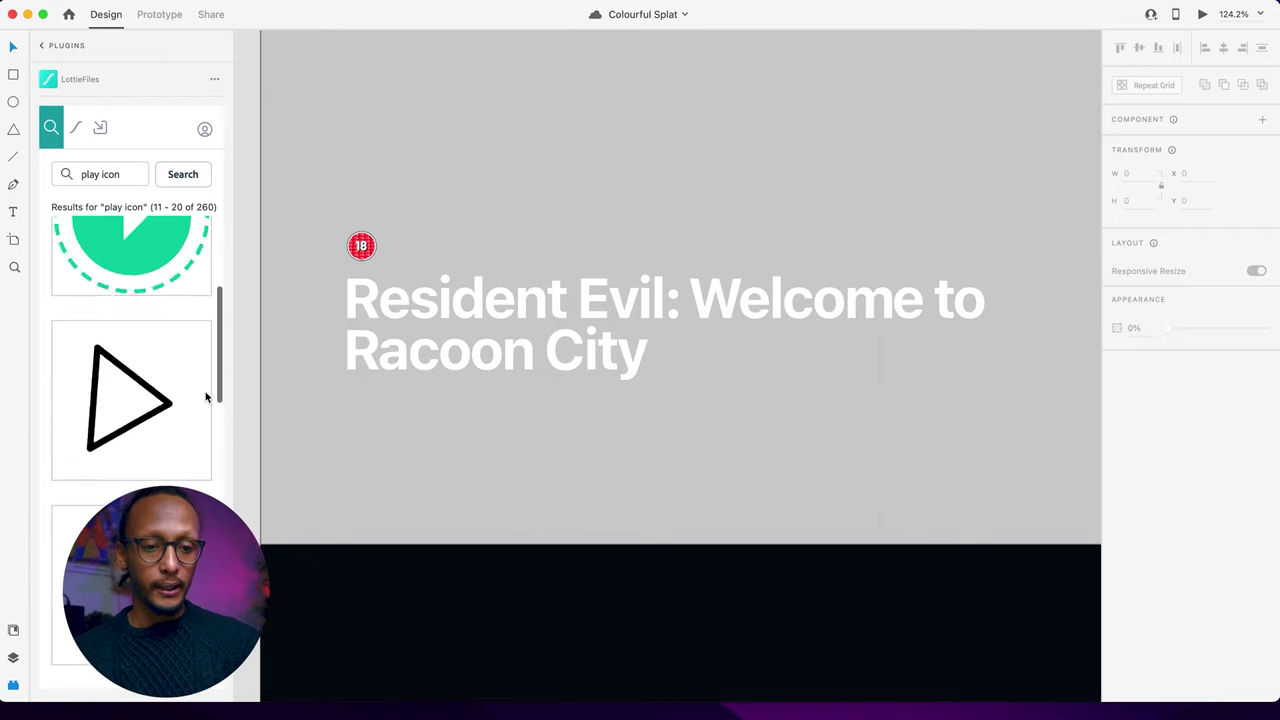
scroll(206, 397, "up", 1)
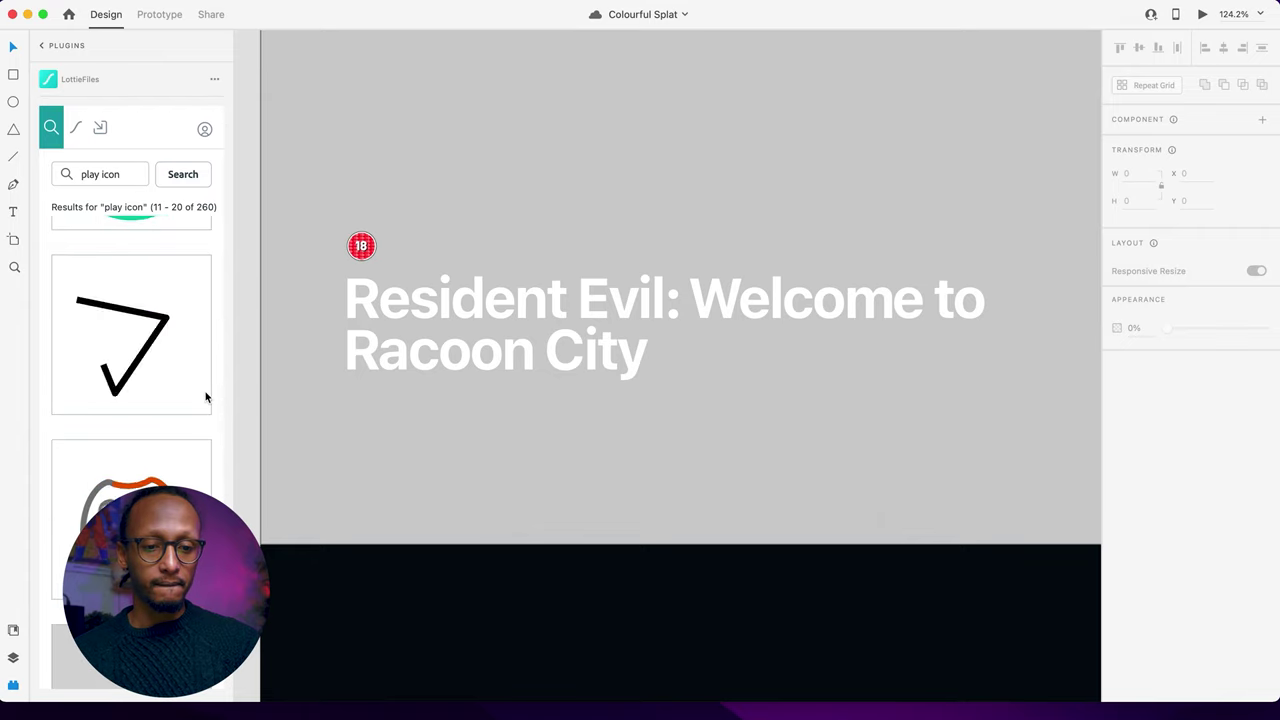
scroll(206, 397, "down", 9)
scroll(206, 397, "down", 4)
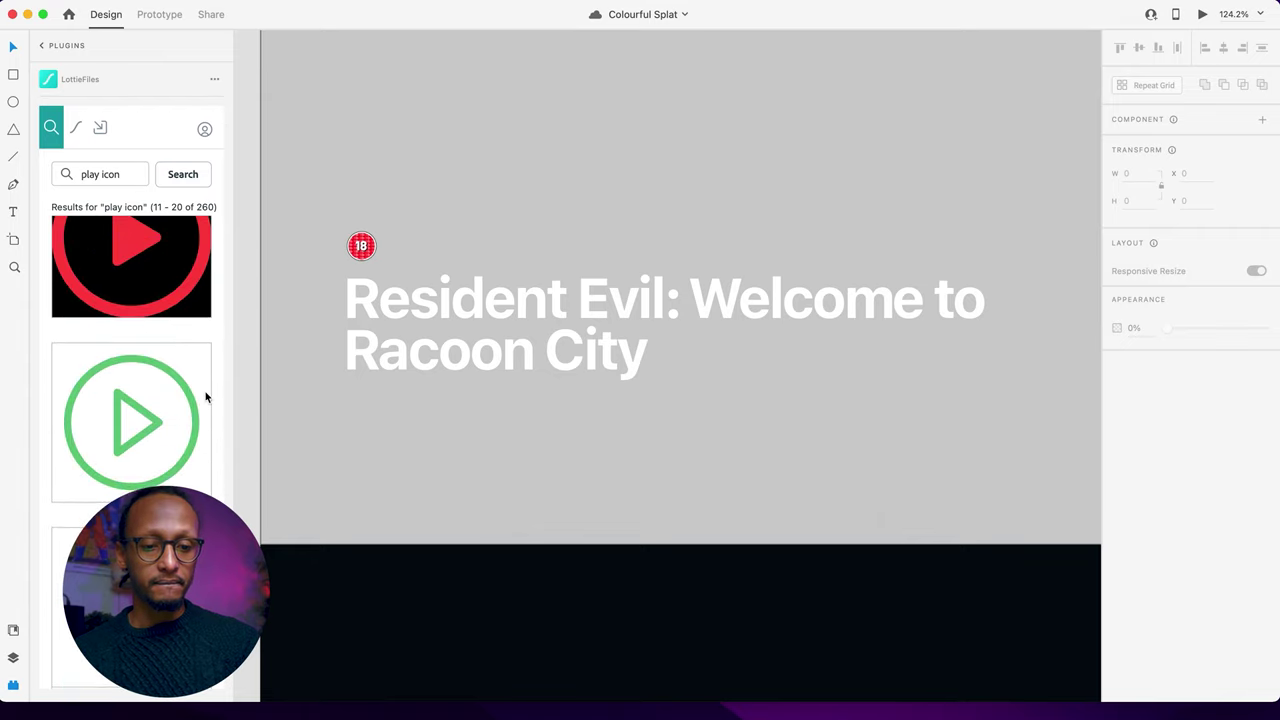
scroll(206, 397, "up", 2)
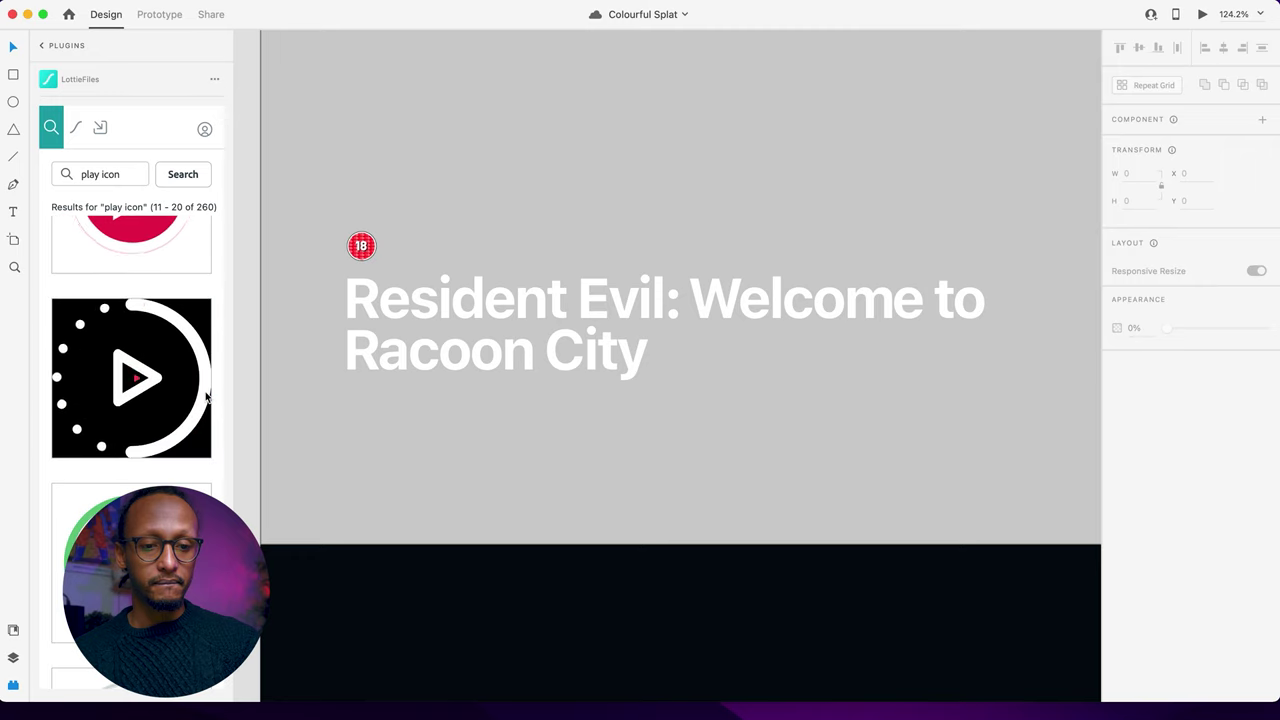
scroll(155, 388, "down", 3)
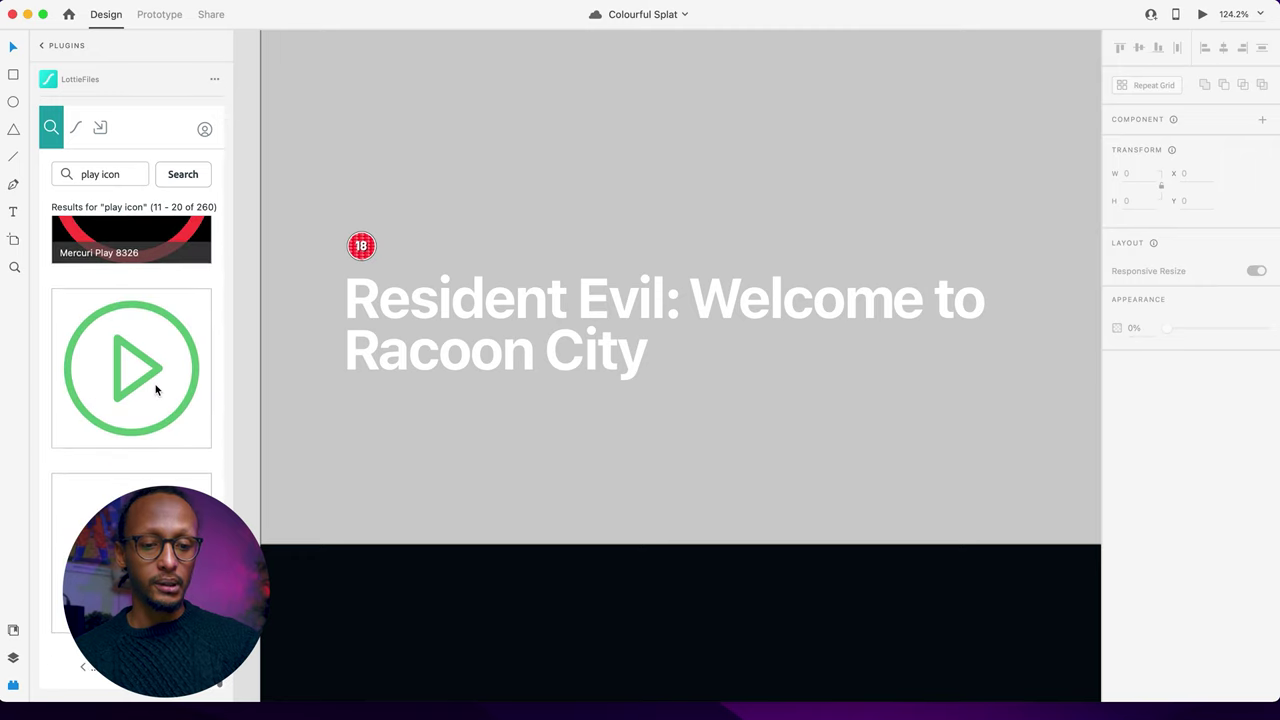
scroll(125, 318, "up", 2)
Step: Place the Mercuri Play animation at 36 × 36 just below the title, at X 87, Y 434
left_click_drag(125, 318, 378, 606)
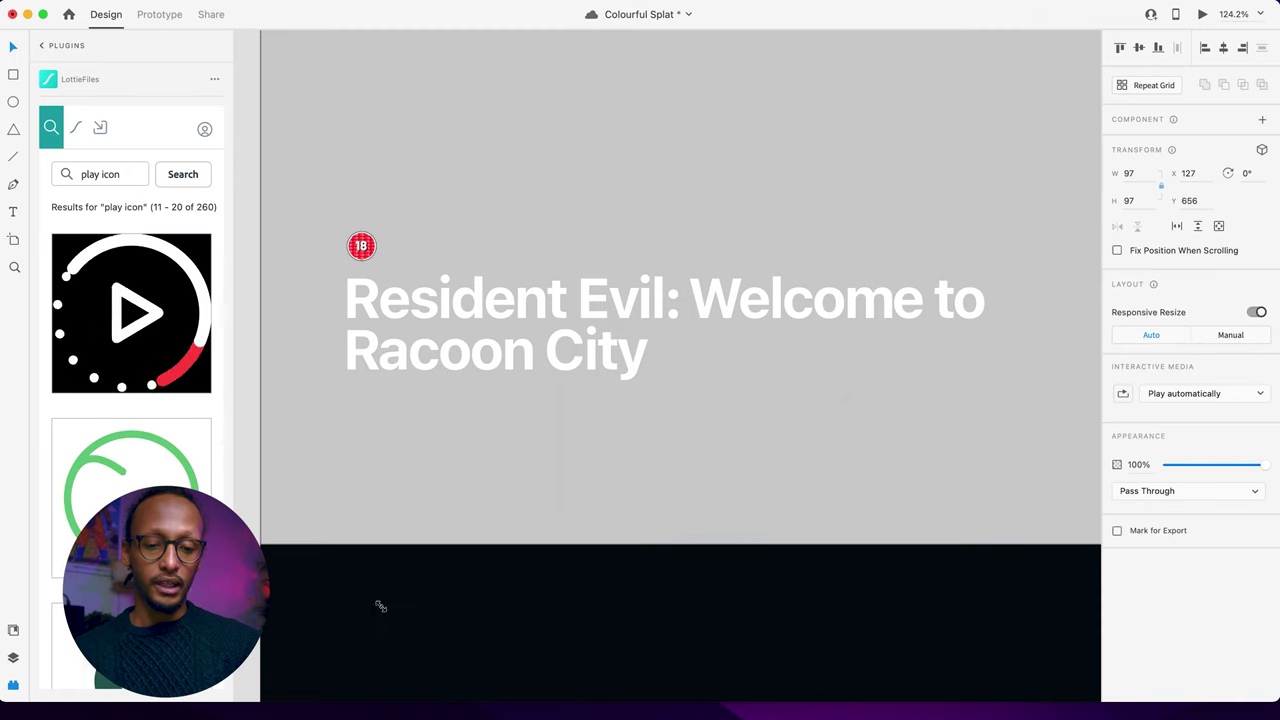
left_click_drag(437, 660, 360, 411)
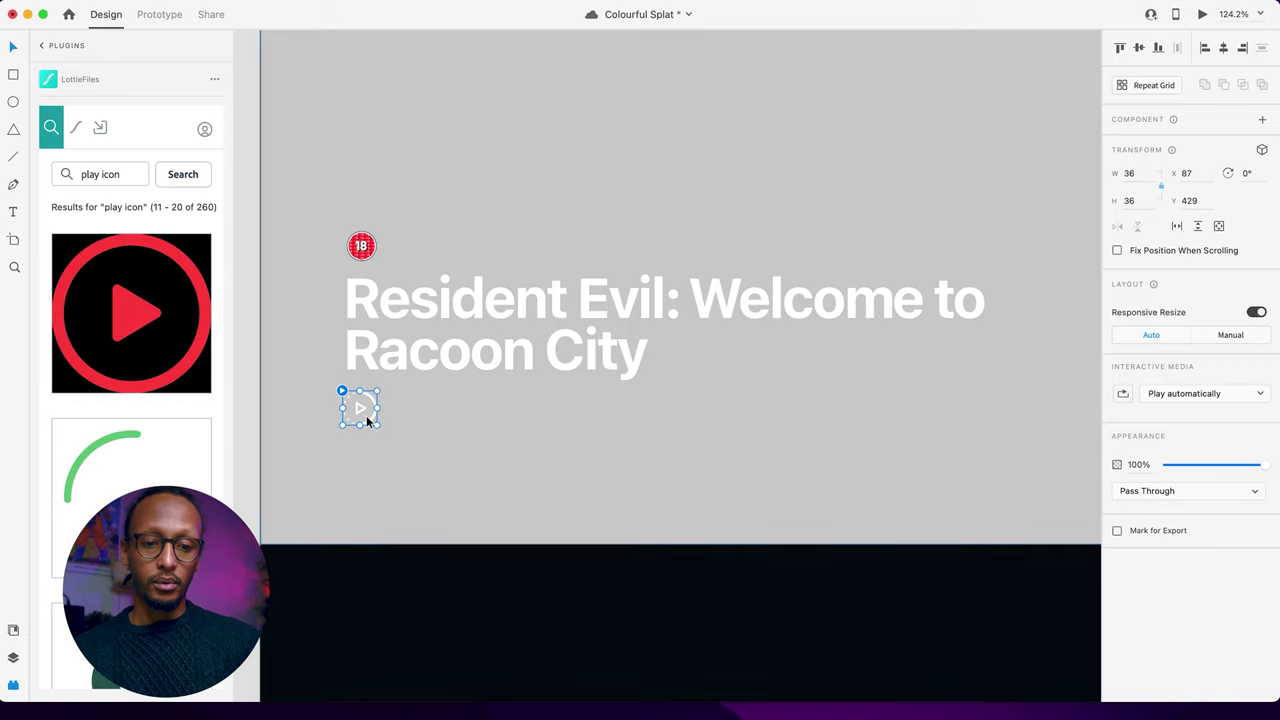
key("Down")
key("Down")
key("Down")
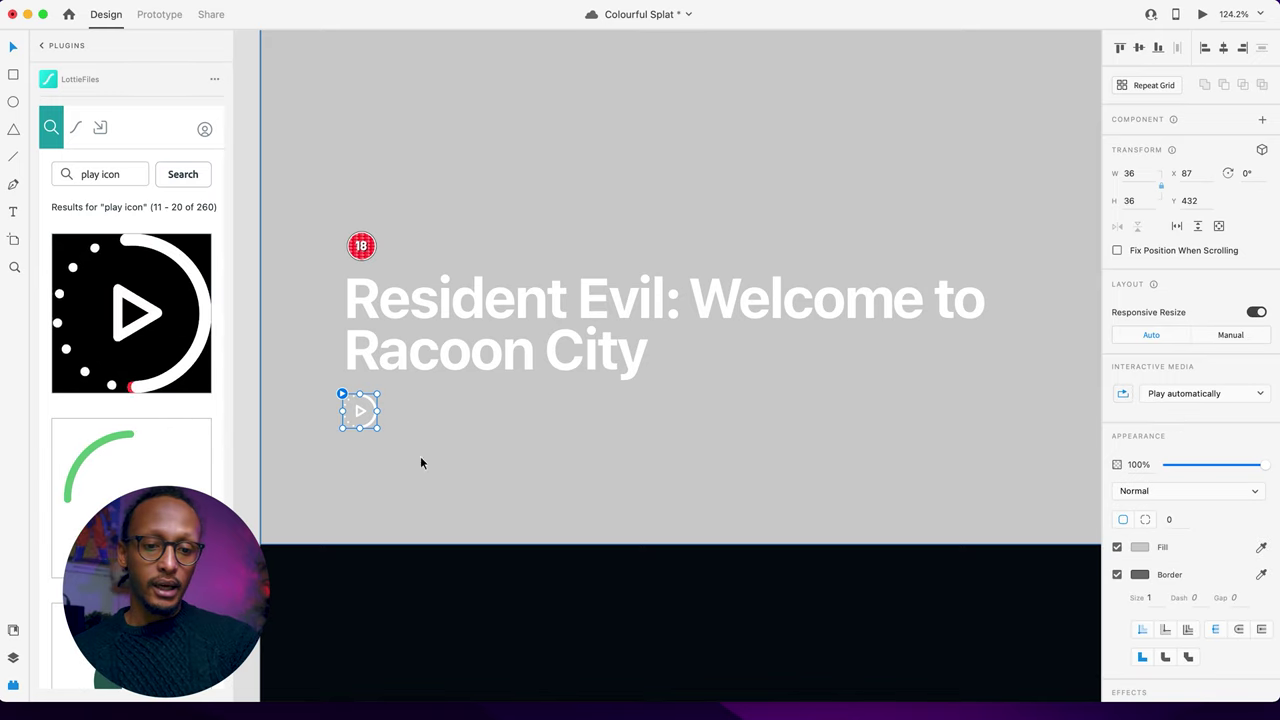
left_click(374, 585)
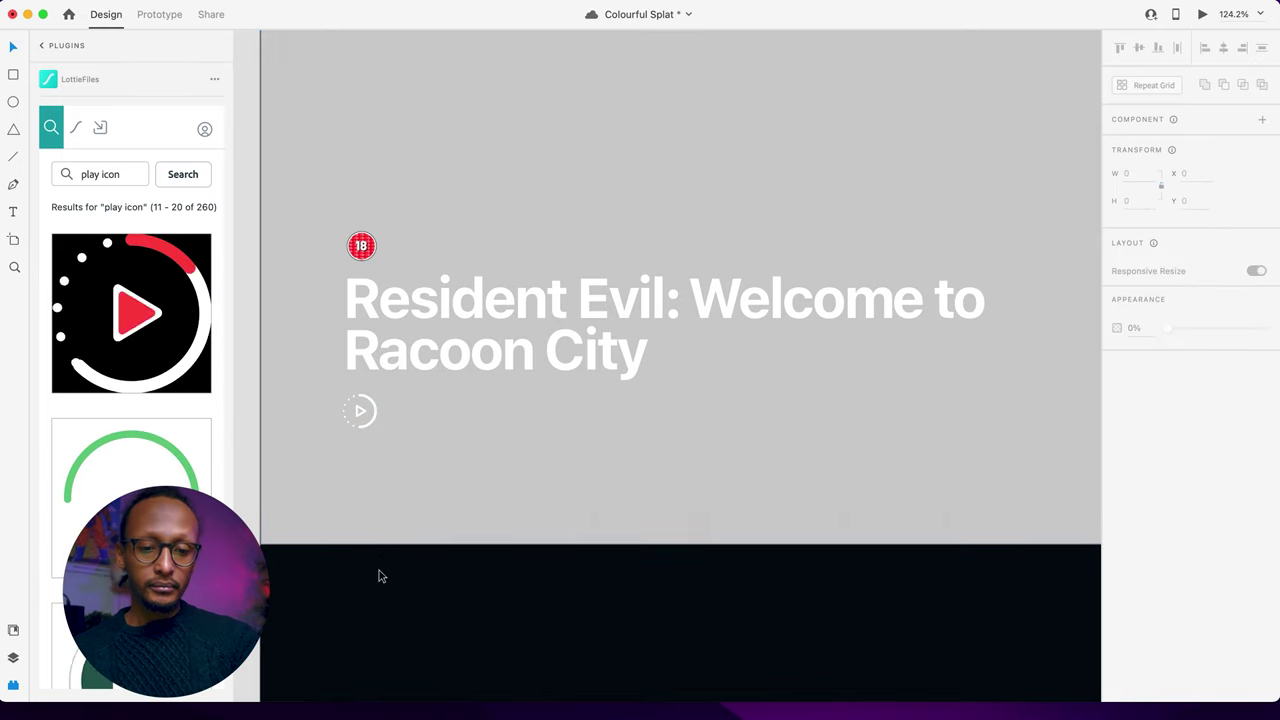
left_click(360, 410)
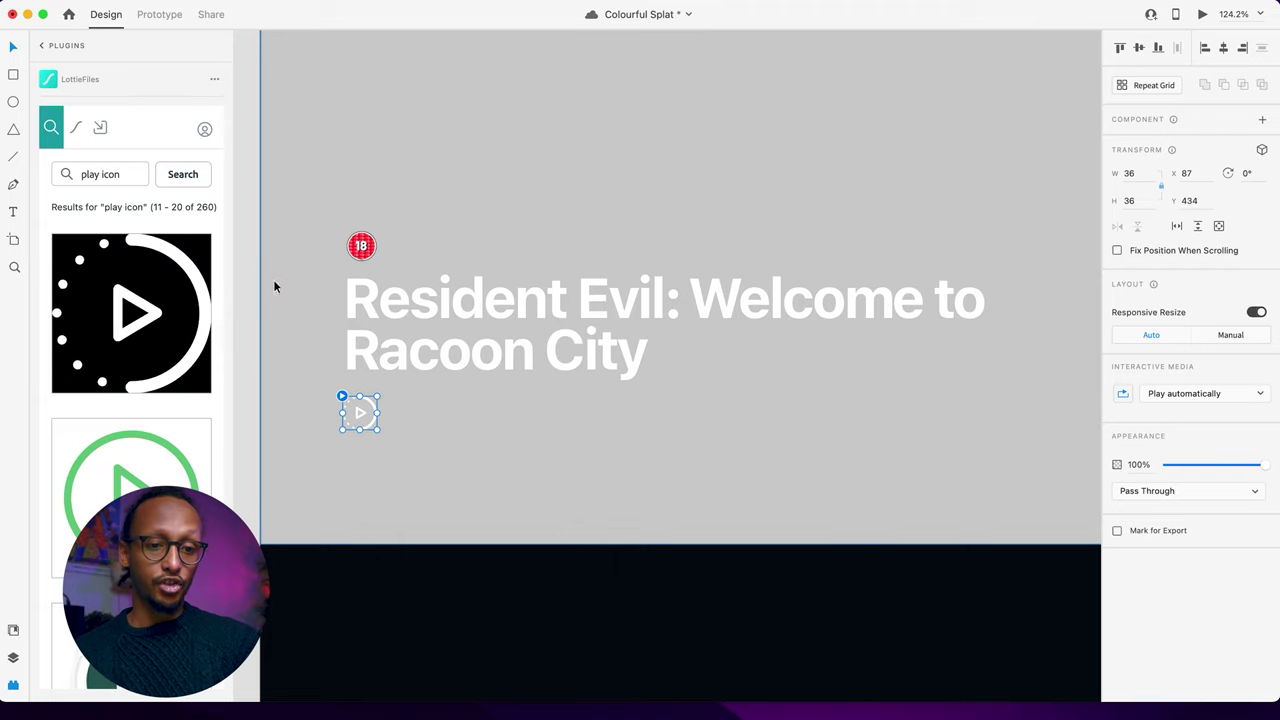
triple_click(134, 174)
type("share")
key("Return")
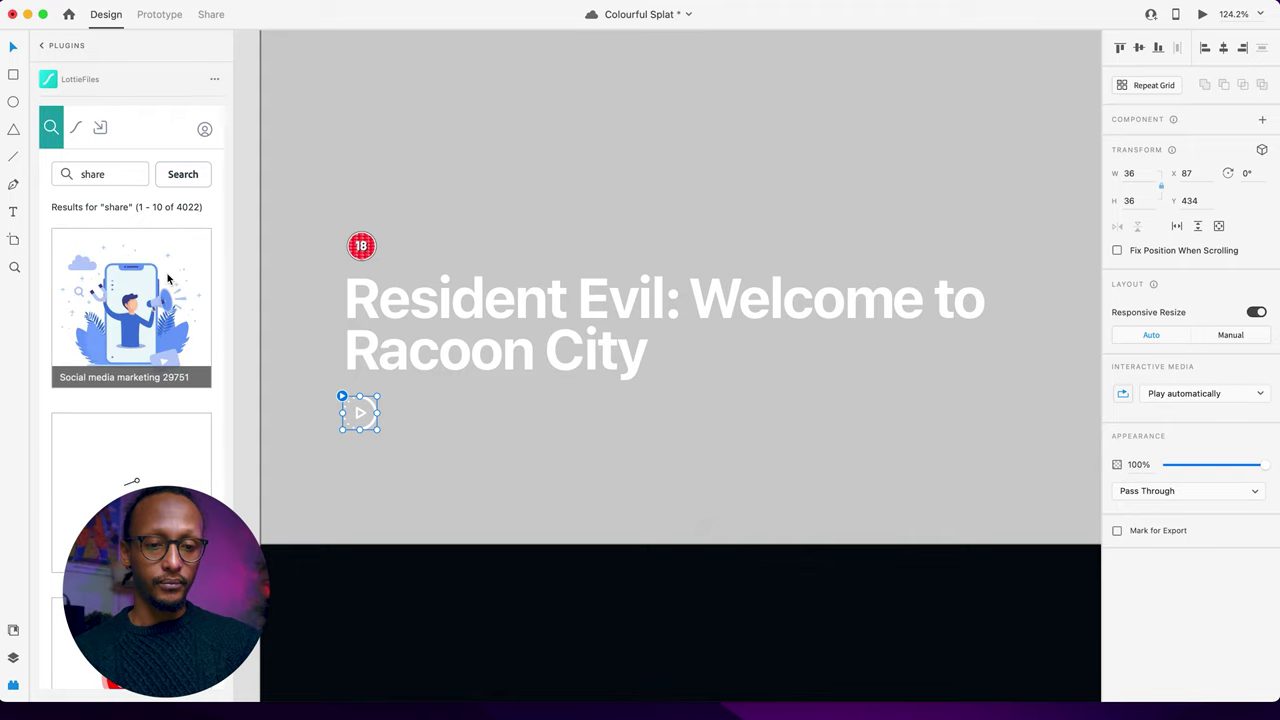
scroll(210, 475, "down", 3)
scroll(197, 478, "down", 5)
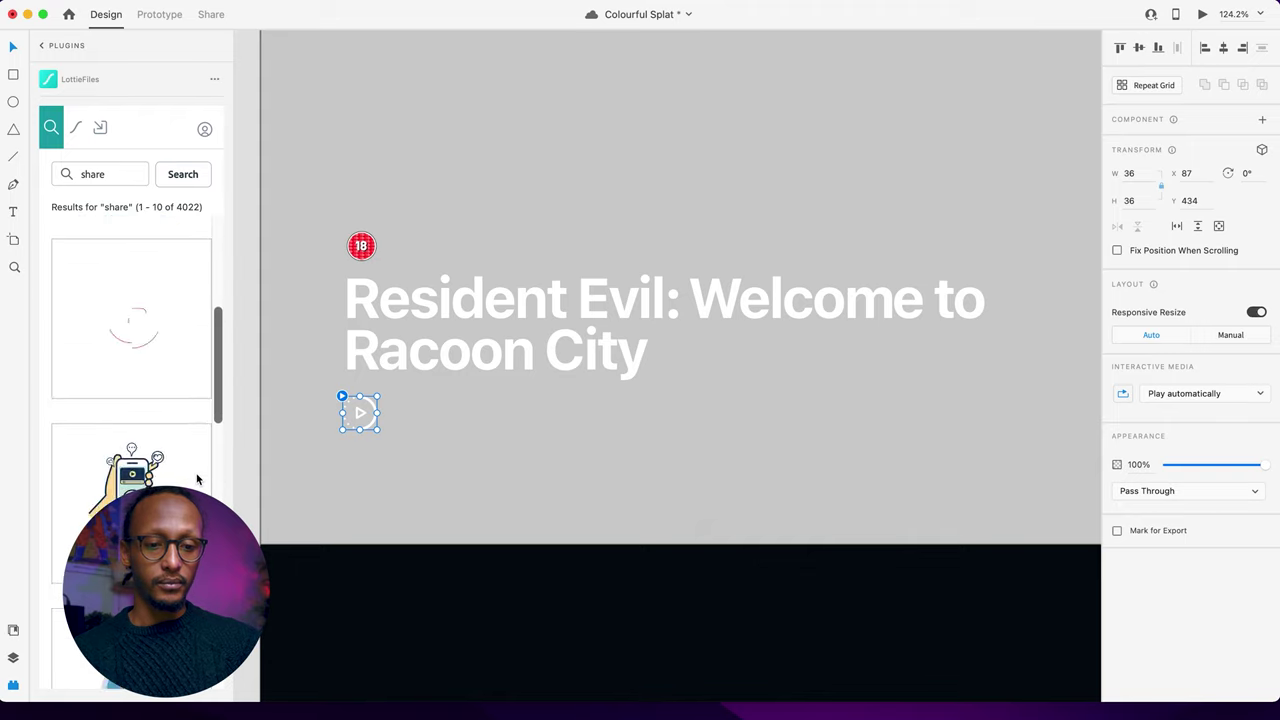
scroll(197, 478, "down", 5)
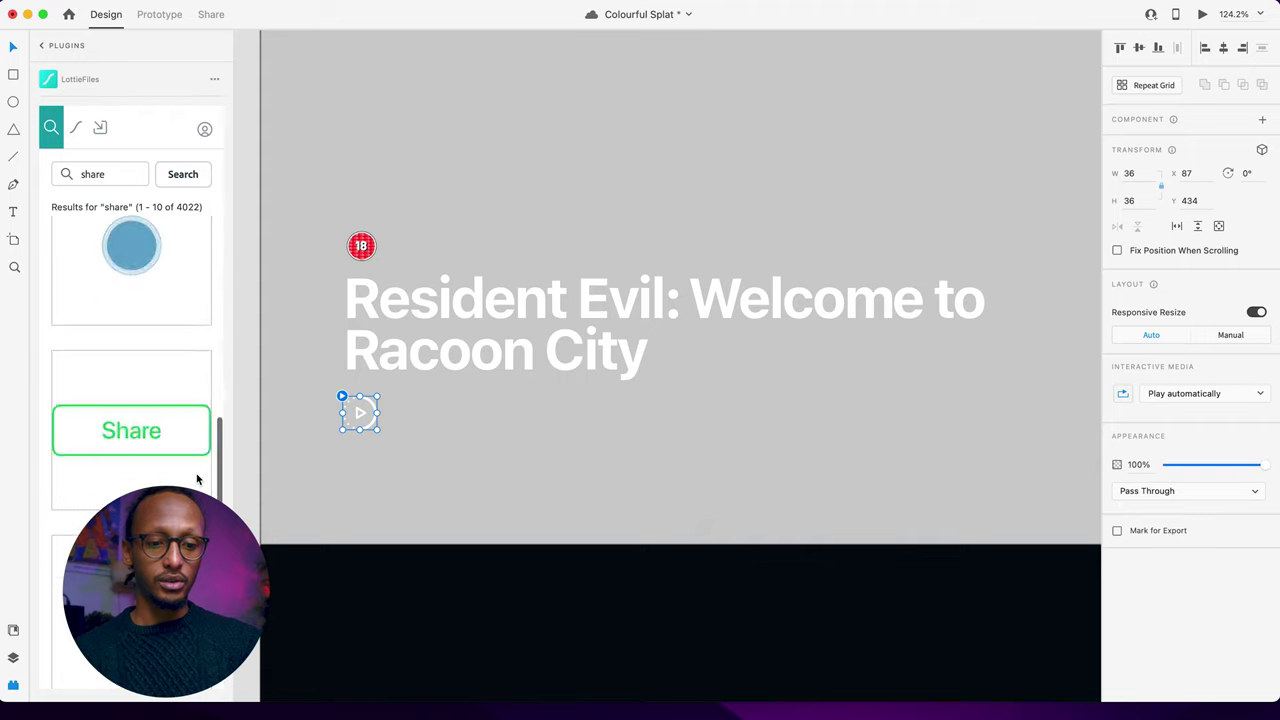
scroll(197, 480, "down", 6)
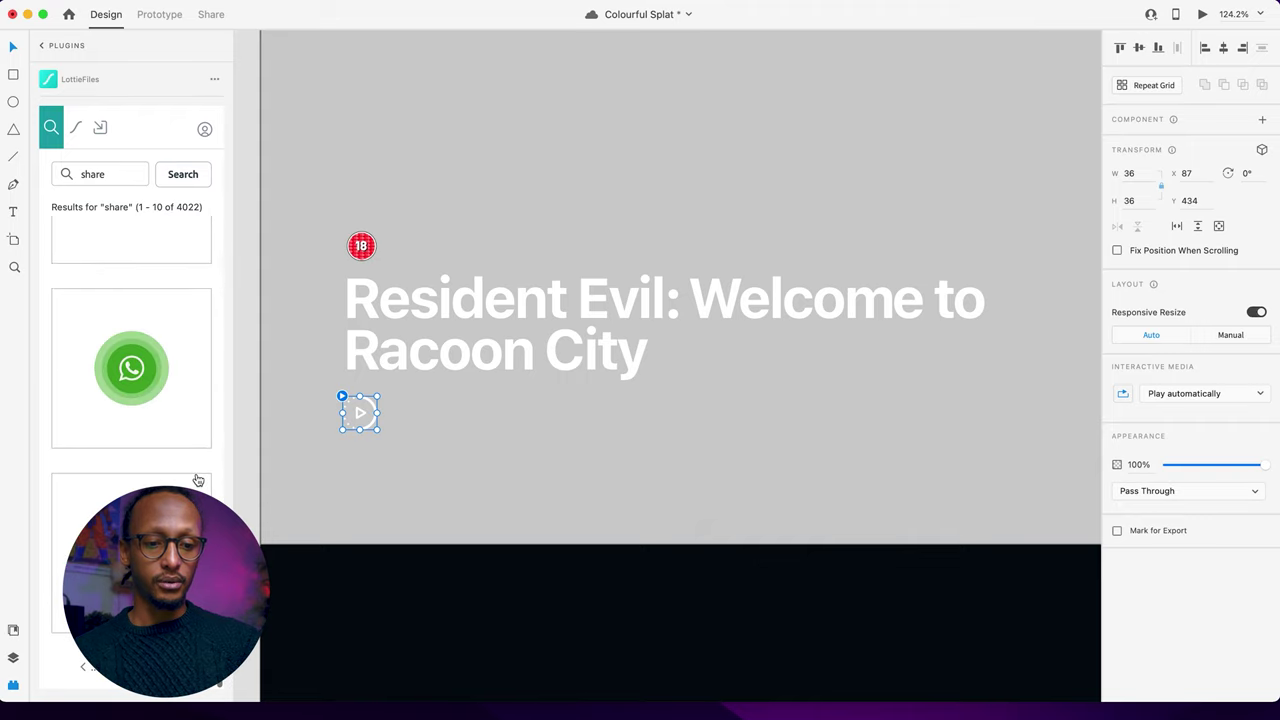
left_click(180, 666)
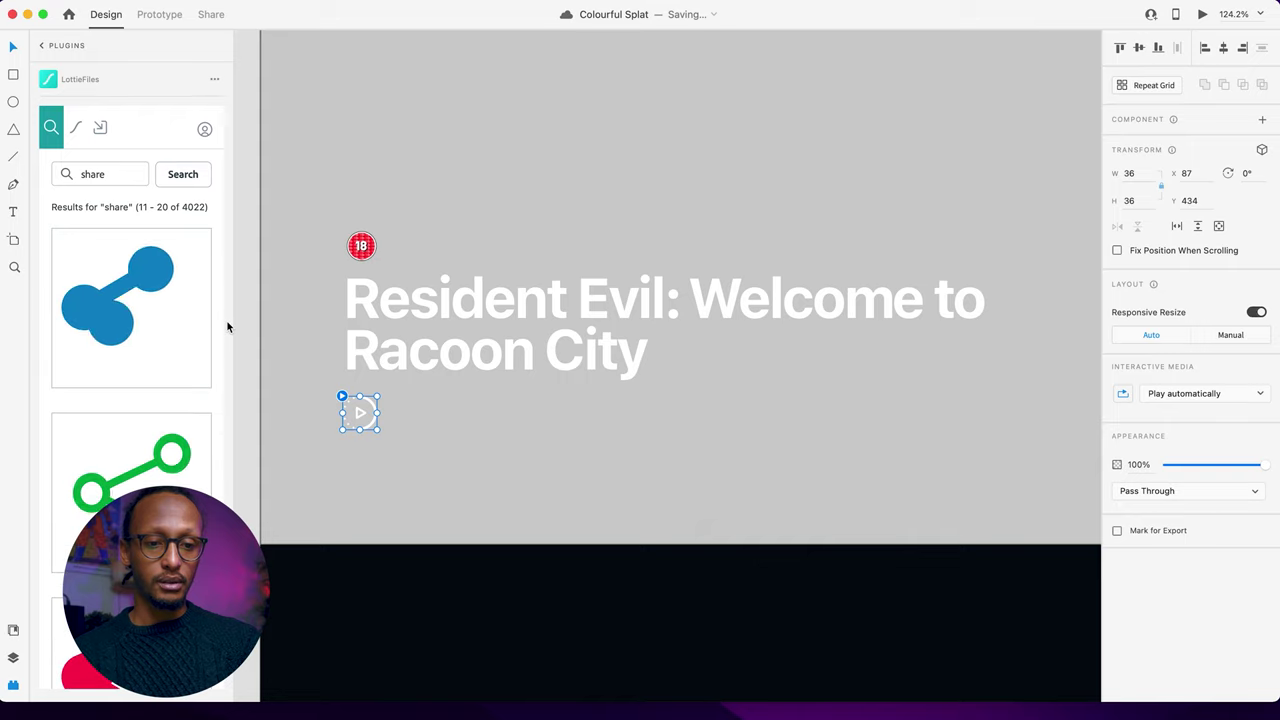
scroll(191, 420, "down", 5)
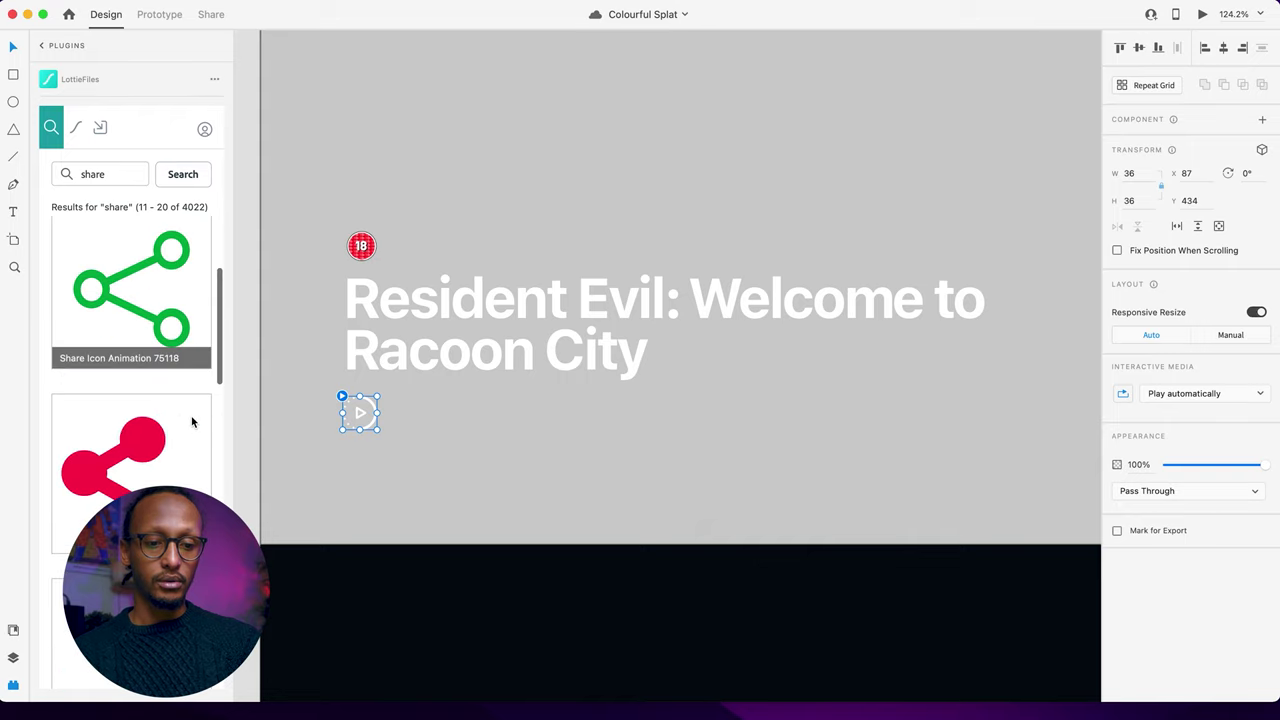
scroll(192, 422, "down", 5)
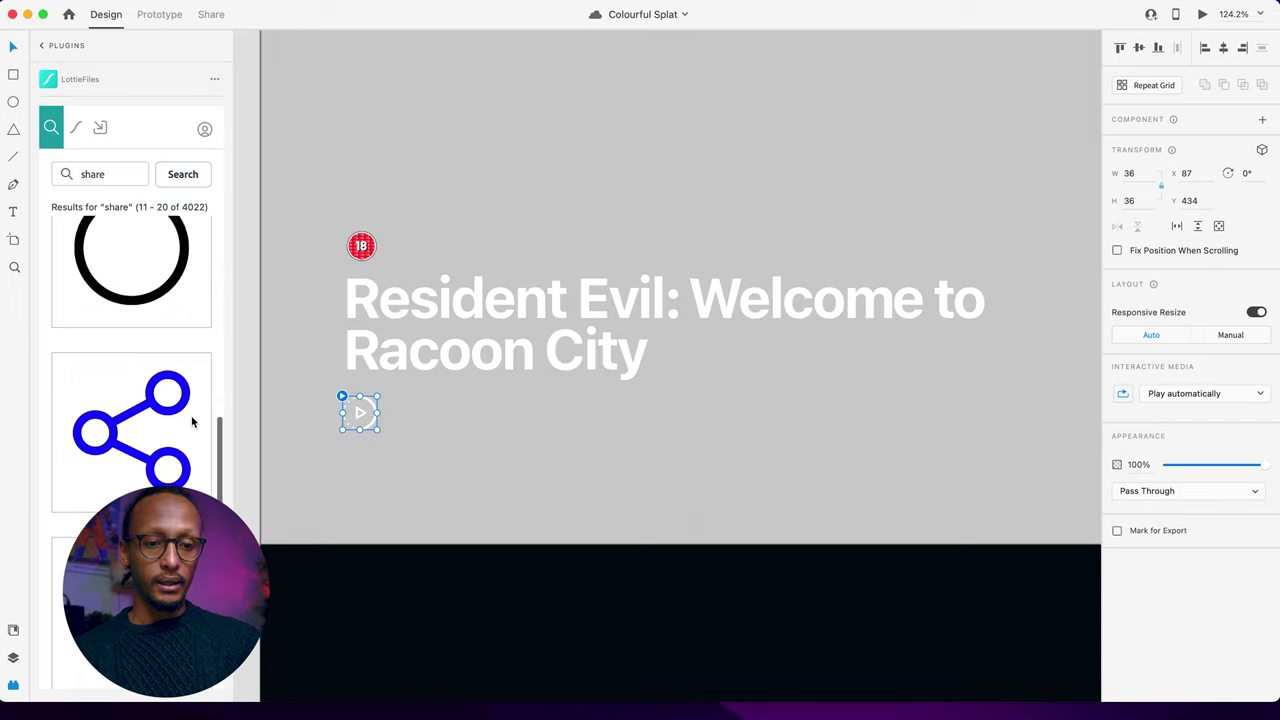
scroll(137, 373, "down", 6)
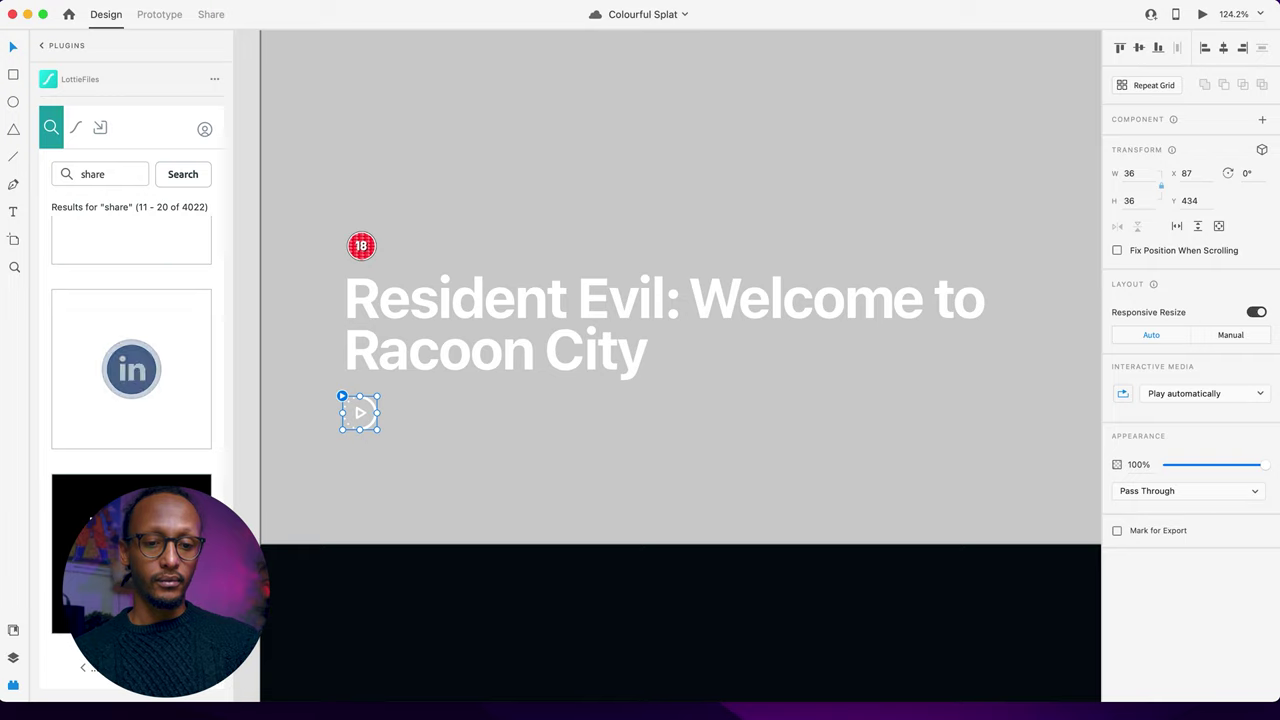
left_click(83, 667)
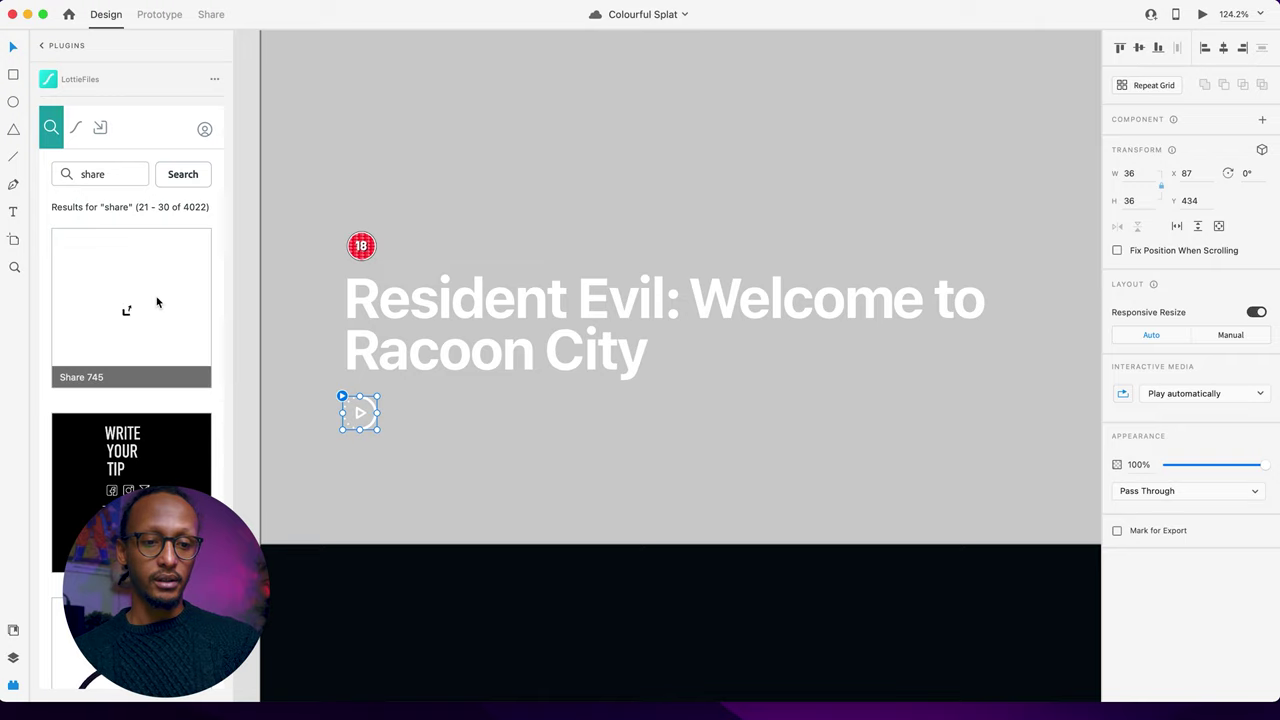
left_click(131, 316)
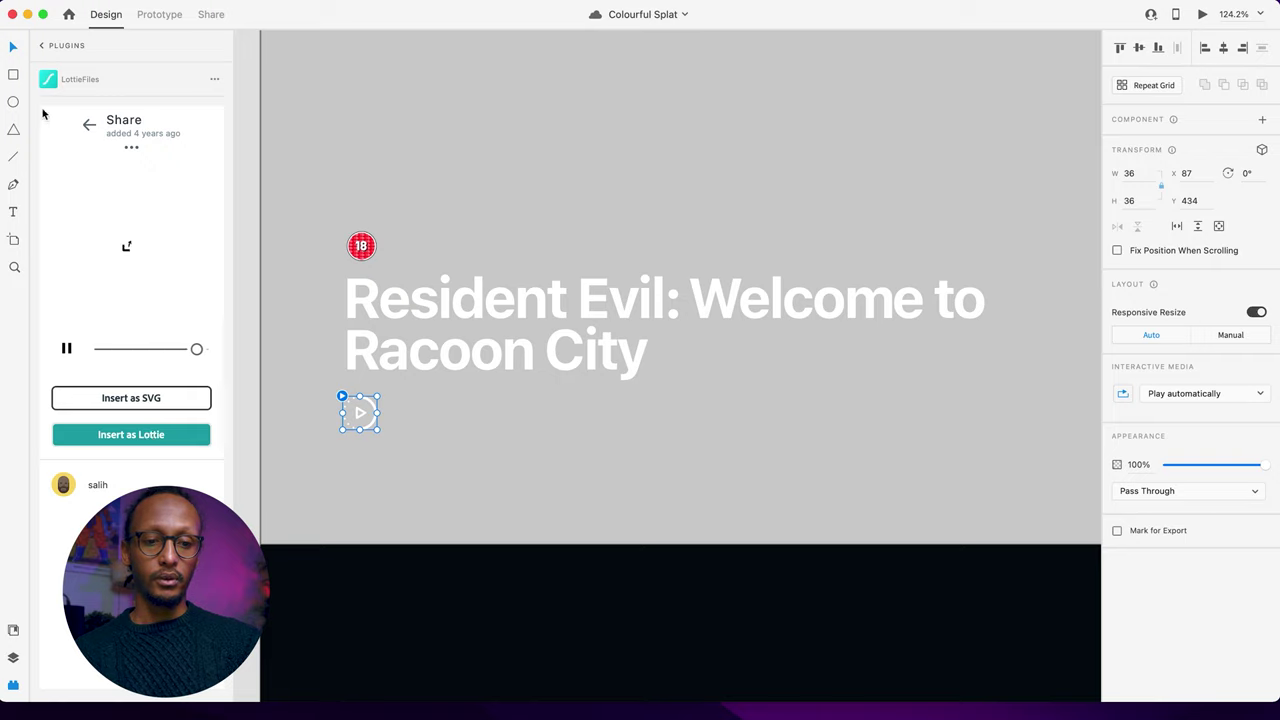
left_click(88, 125)
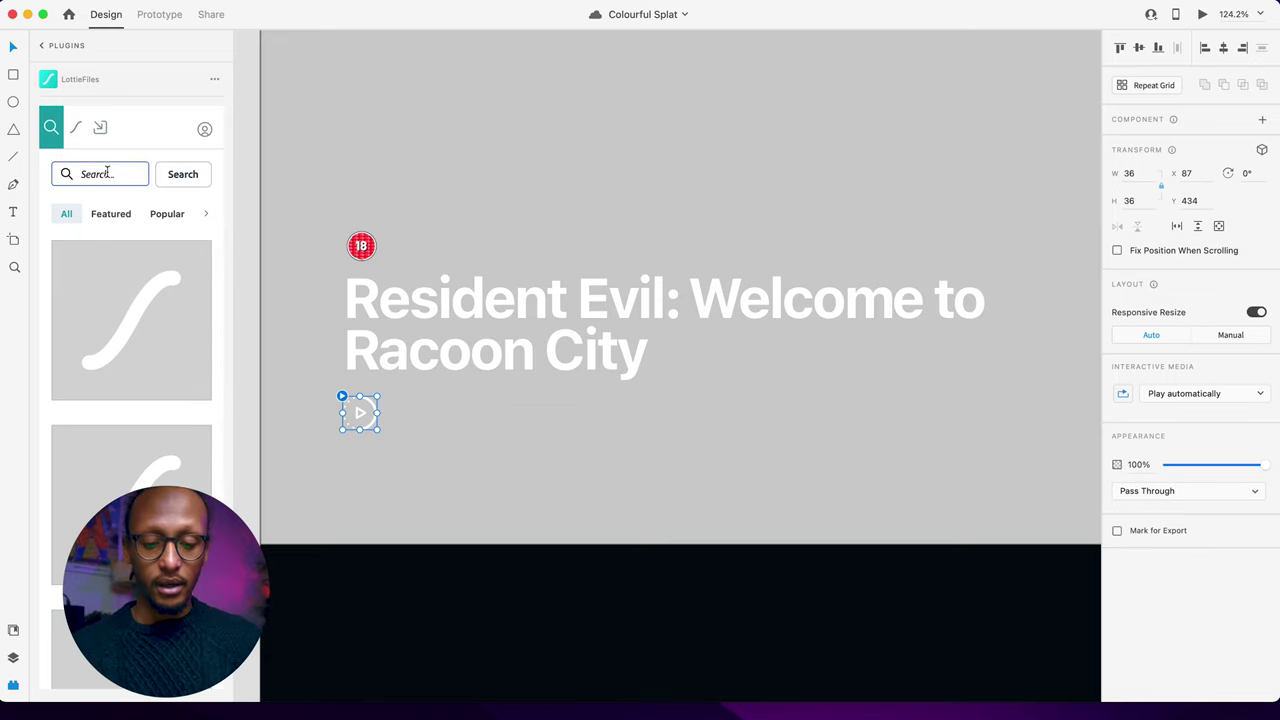
type("e")
key("Return")
scroll(133, 318, "down", 3)
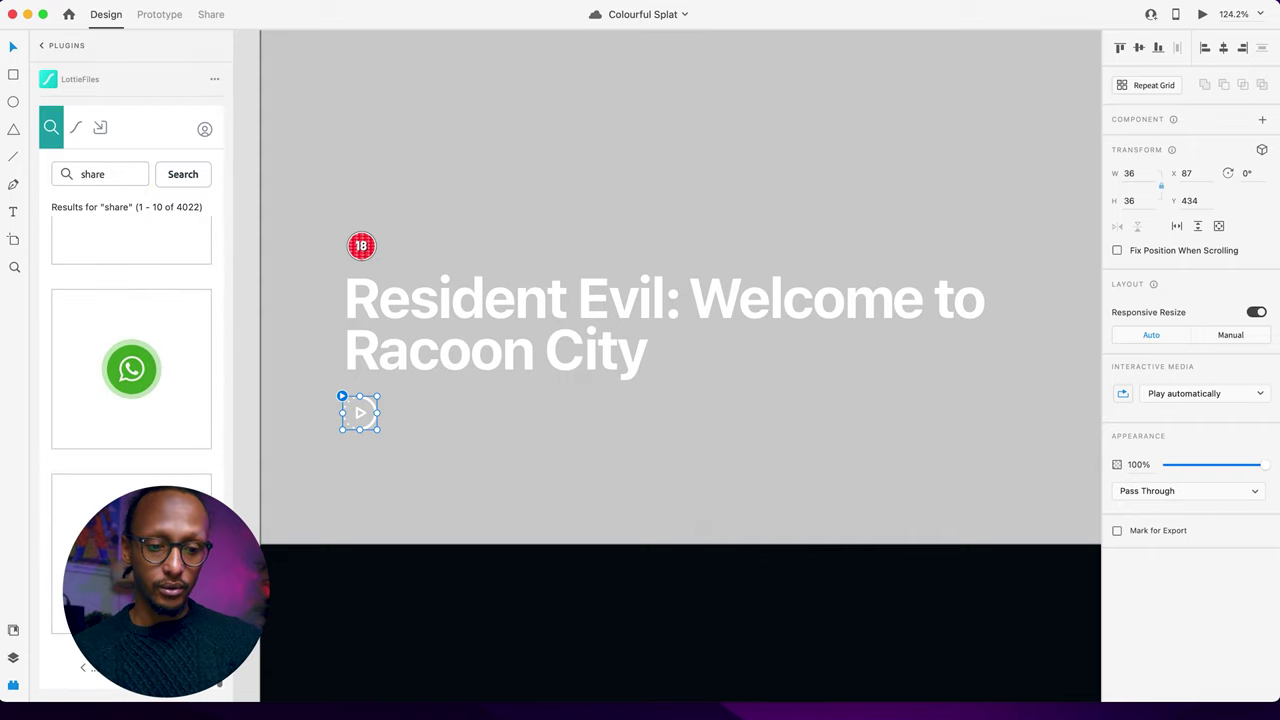
left_click(180, 667)
scroll(136, 486, "down", 2)
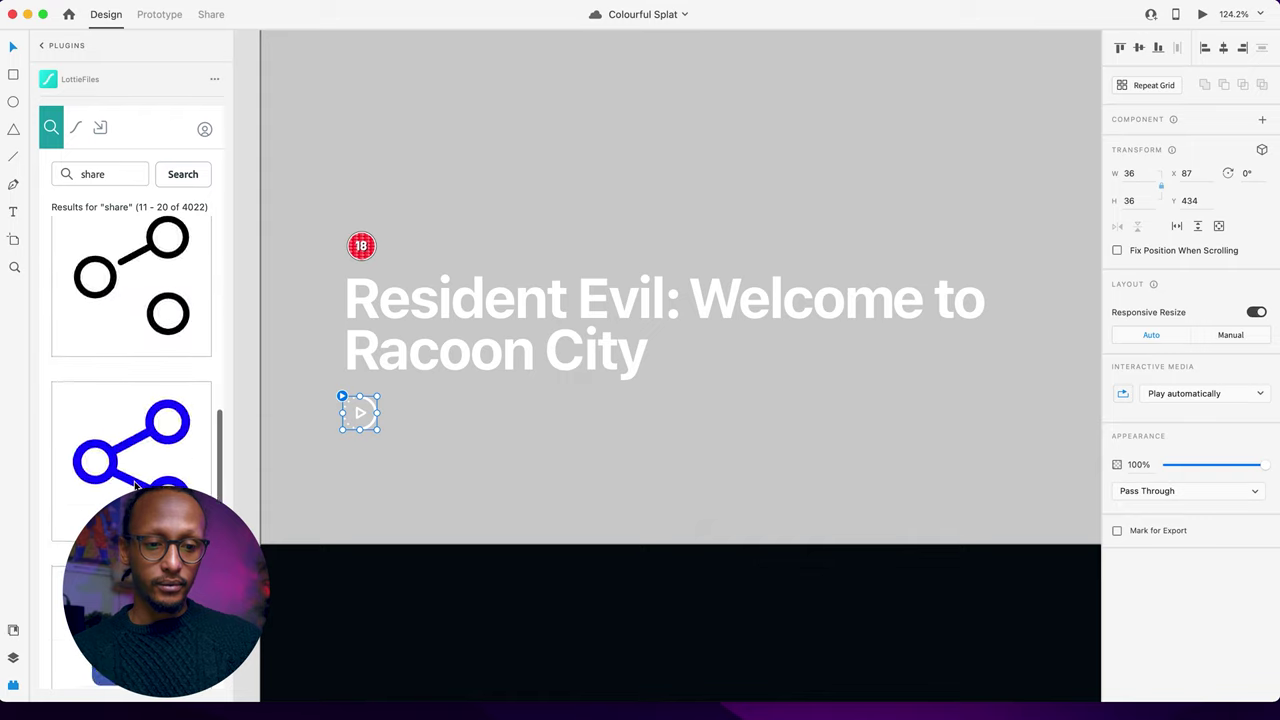
scroll(136, 486, "down", 3)
left_click(180, 667)
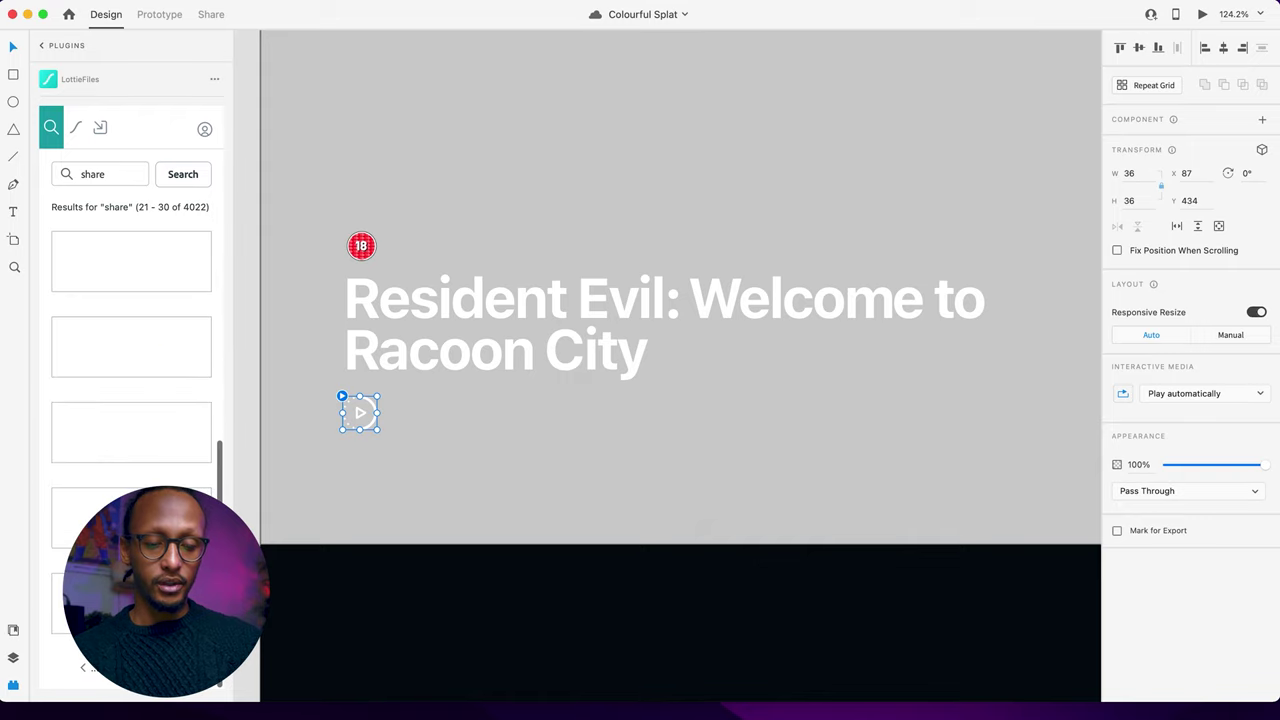
scroll(137, 453, "up", 3)
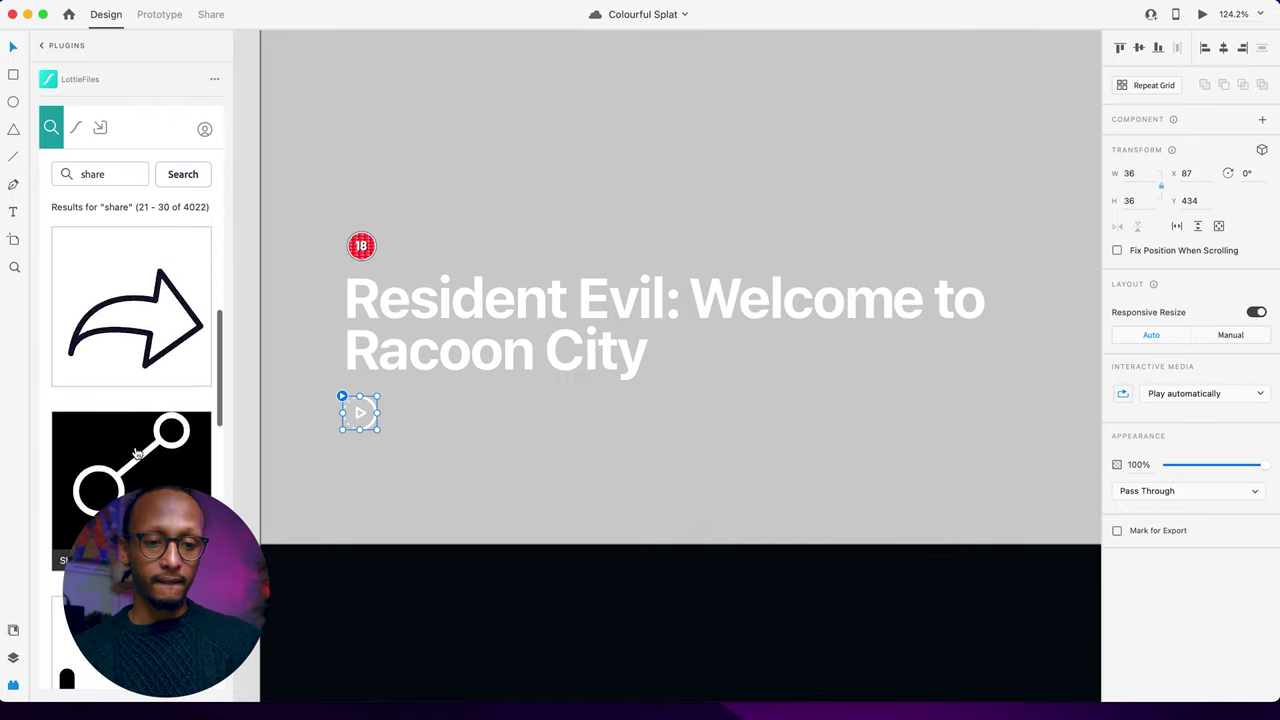
scroll(137, 453, "up", 2)
left_click_drag(137, 305, 434, 606)
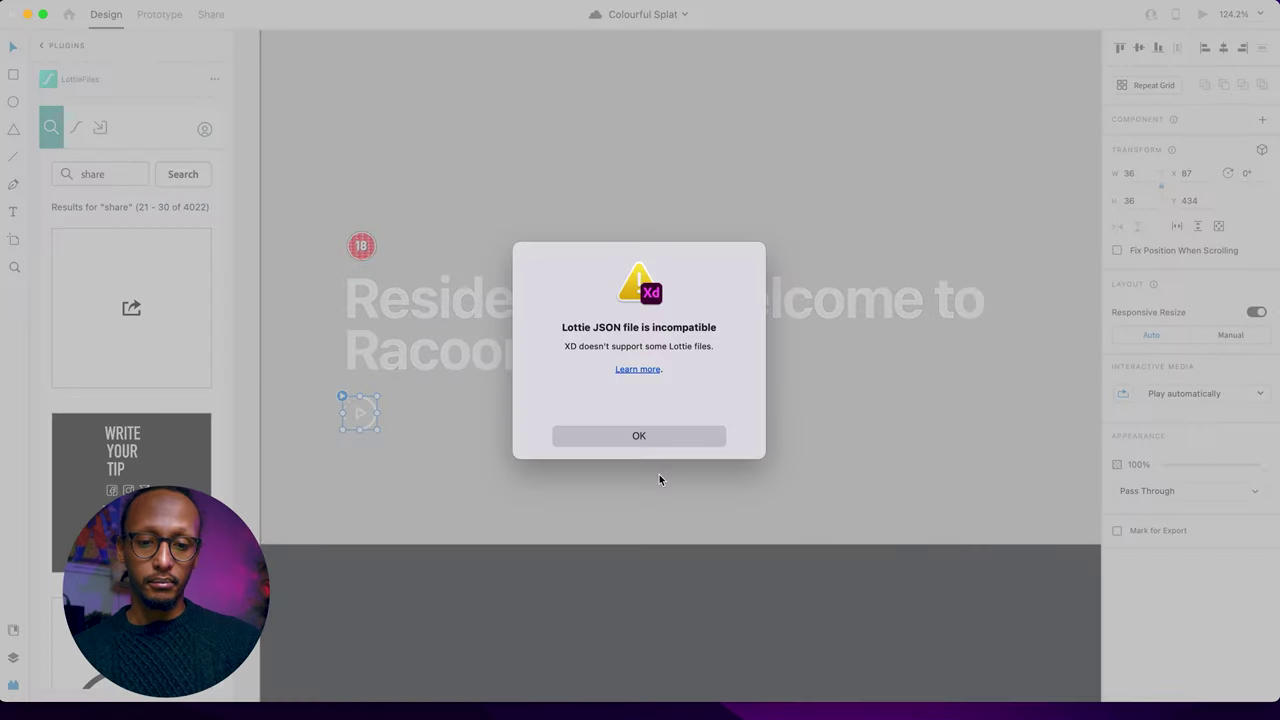
left_click(634, 438)
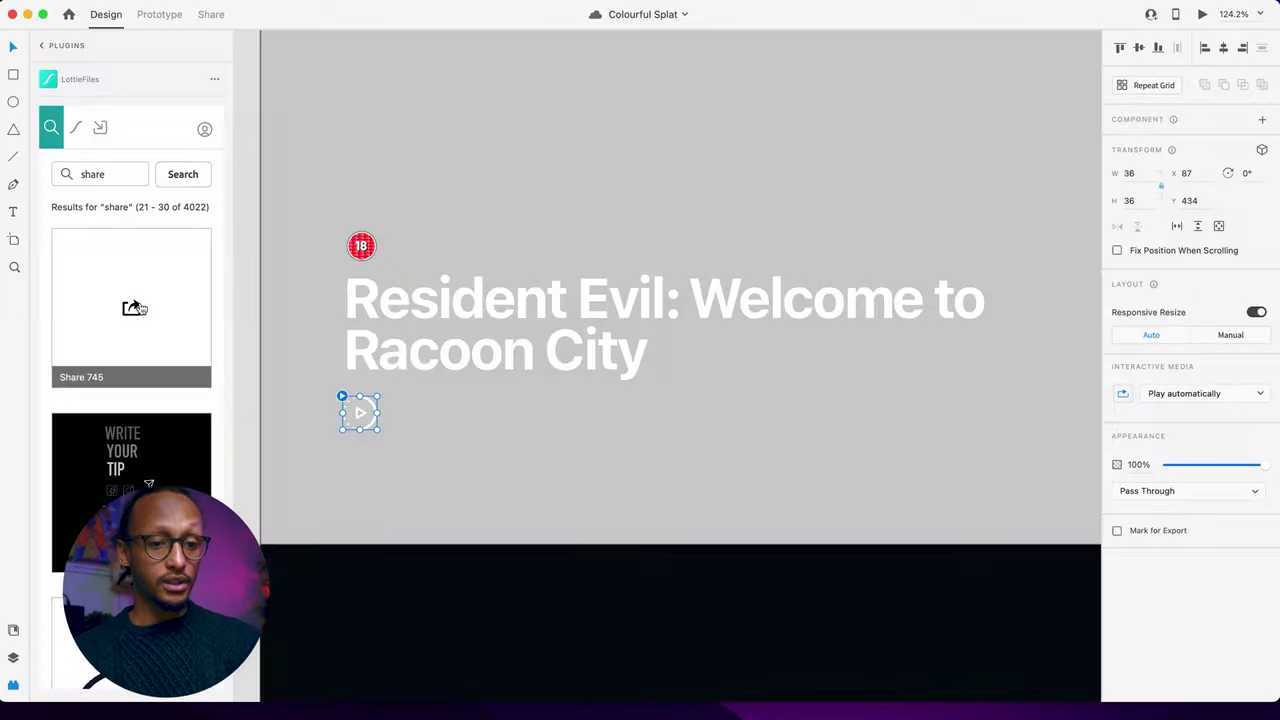
left_click(134, 307)
left_click(154, 397)
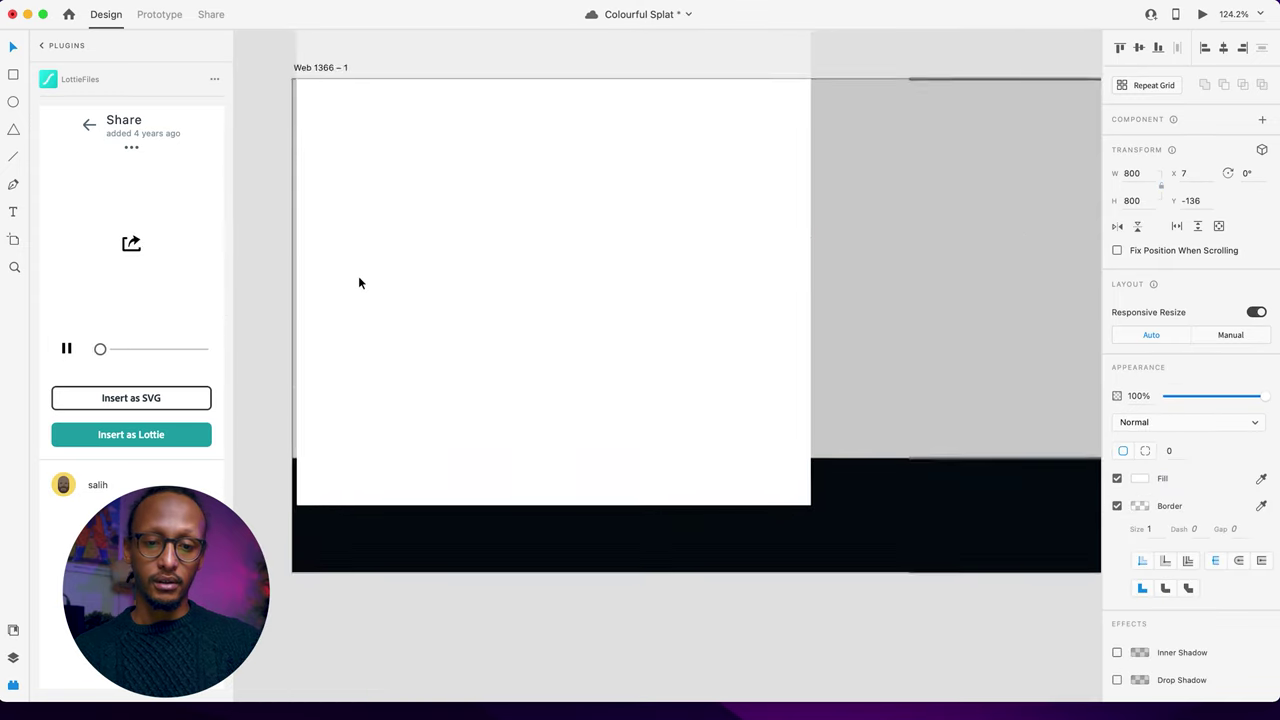
scroll(358, 283, "down", 3)
left_click_drag(437, 234, 500, 337)
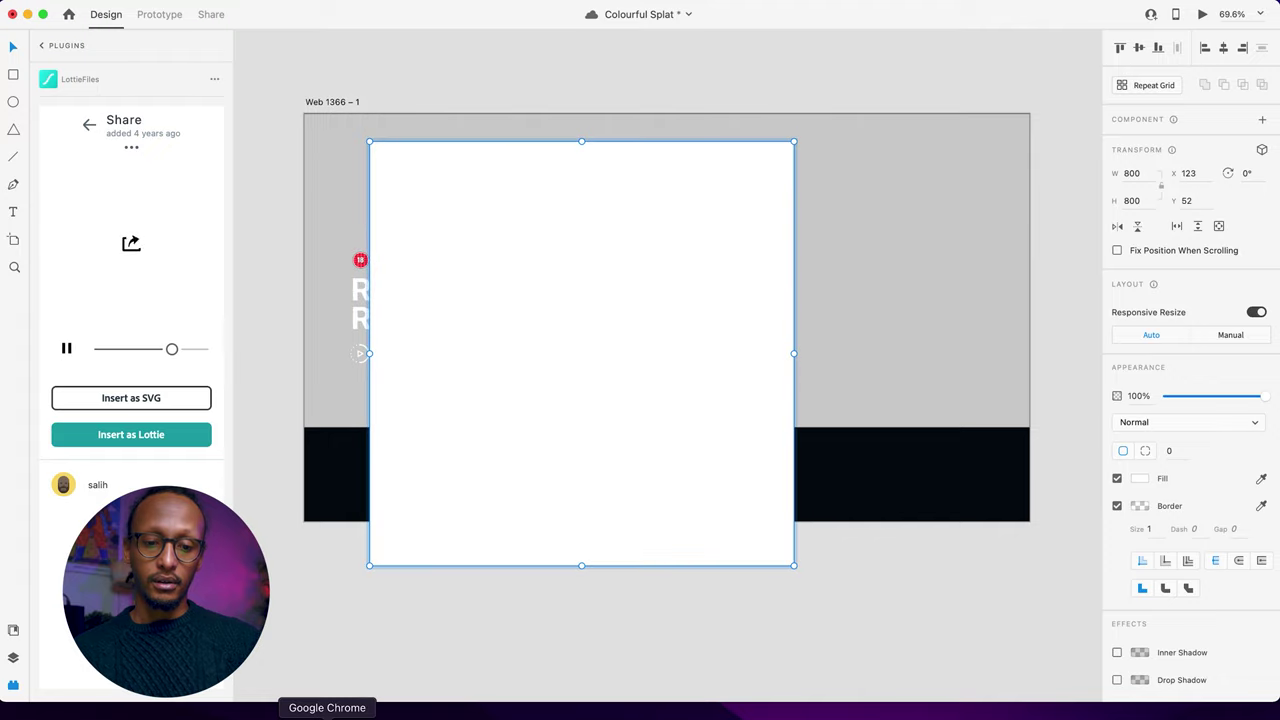
key("Delete")
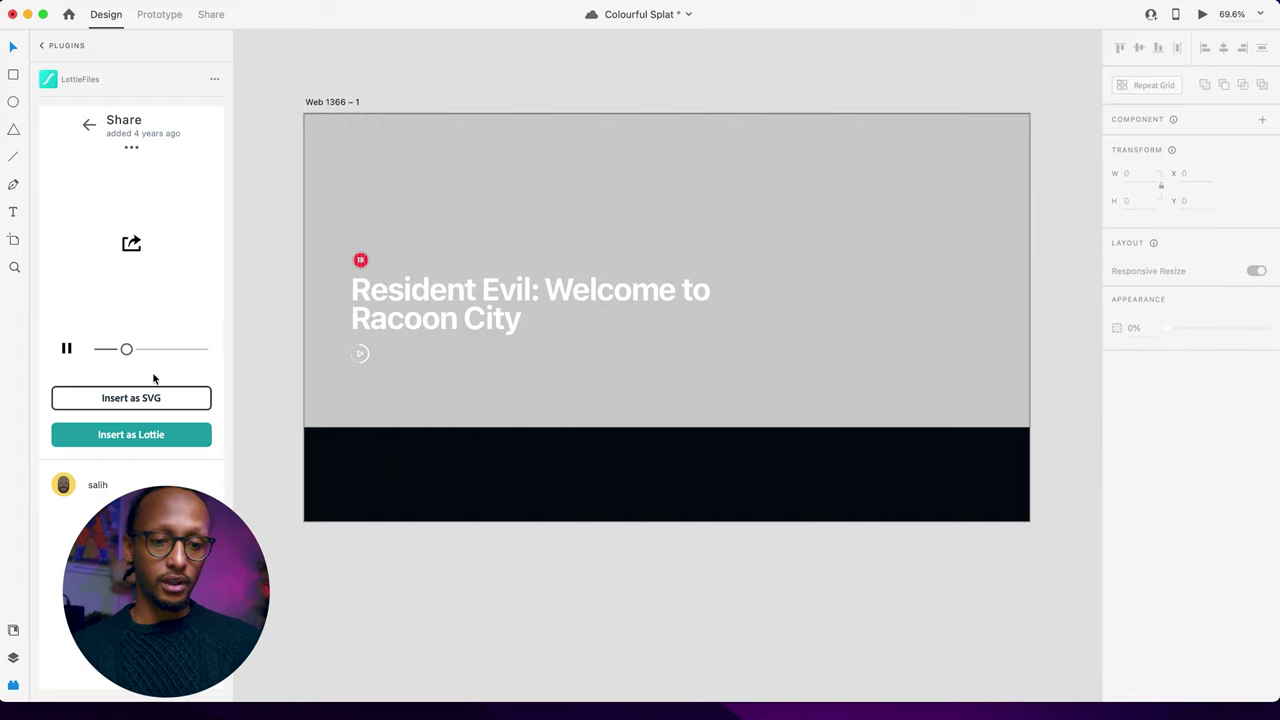
left_click(89, 127)
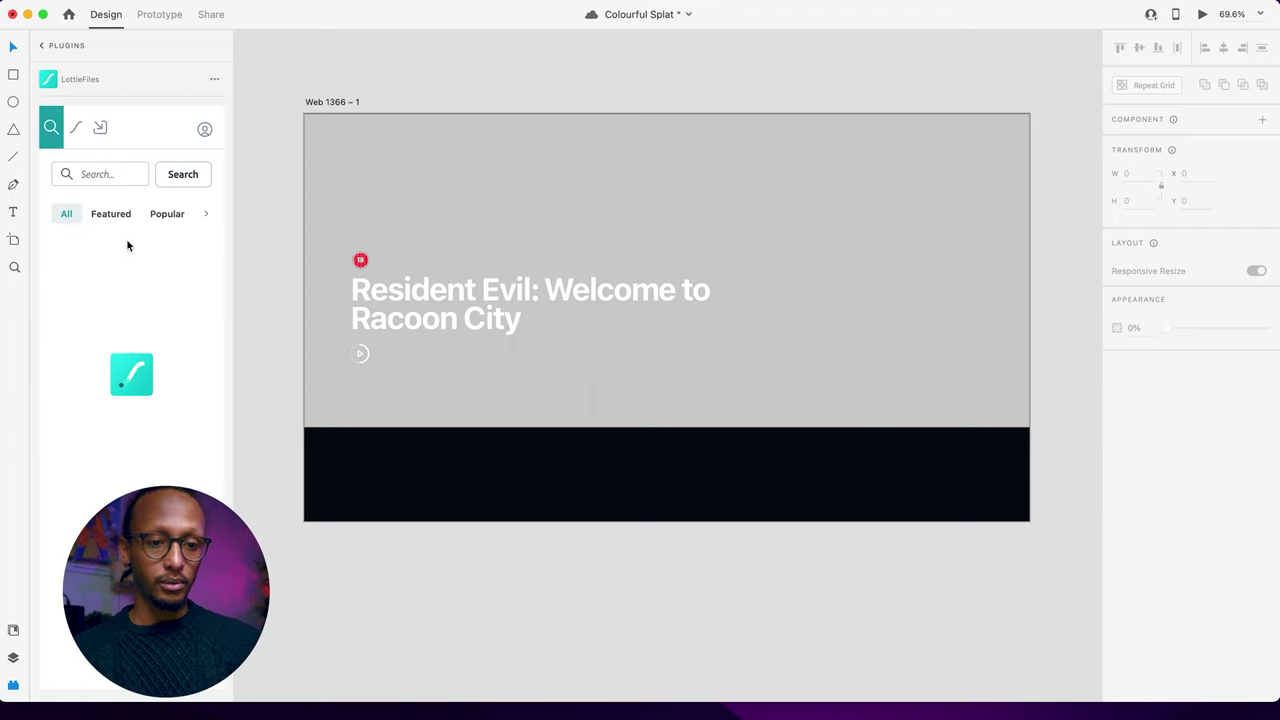
Step: Search LottieFiles for 'share' and place the Share button animation at 31 × 42 beside the play icon
left_click(107, 175)
key("Return")
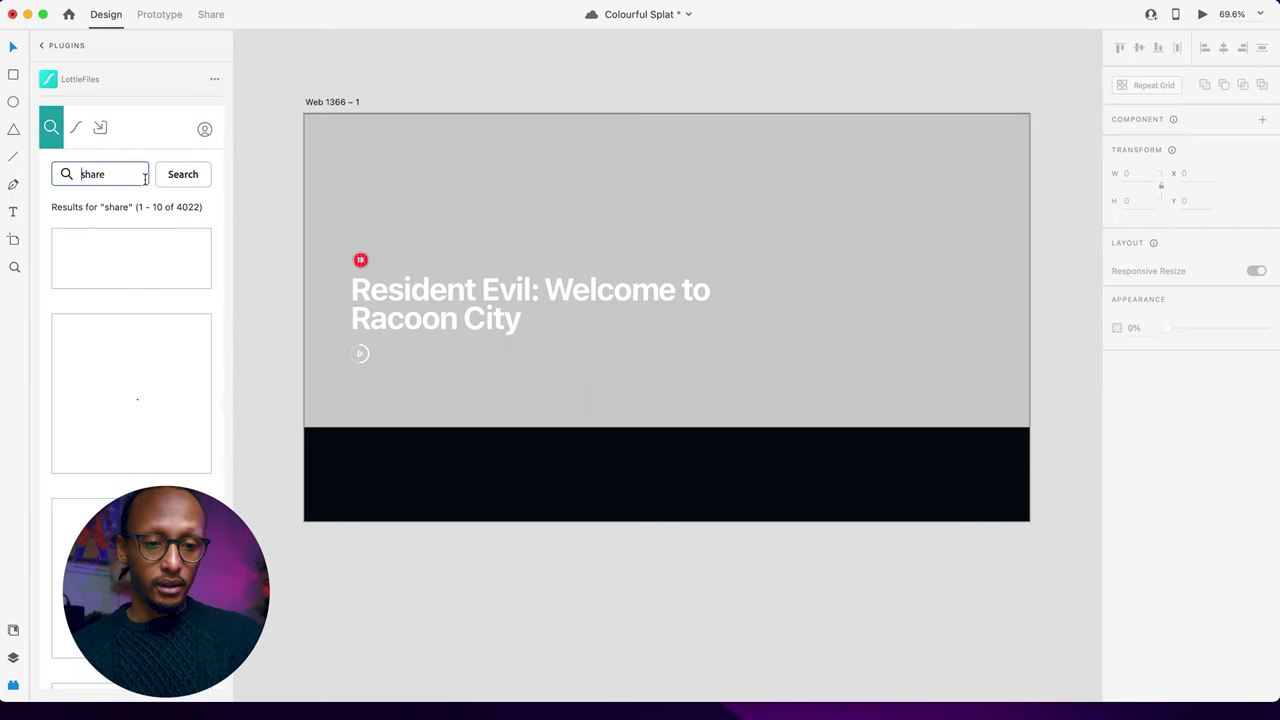
scroll(149, 403, "down", 5)
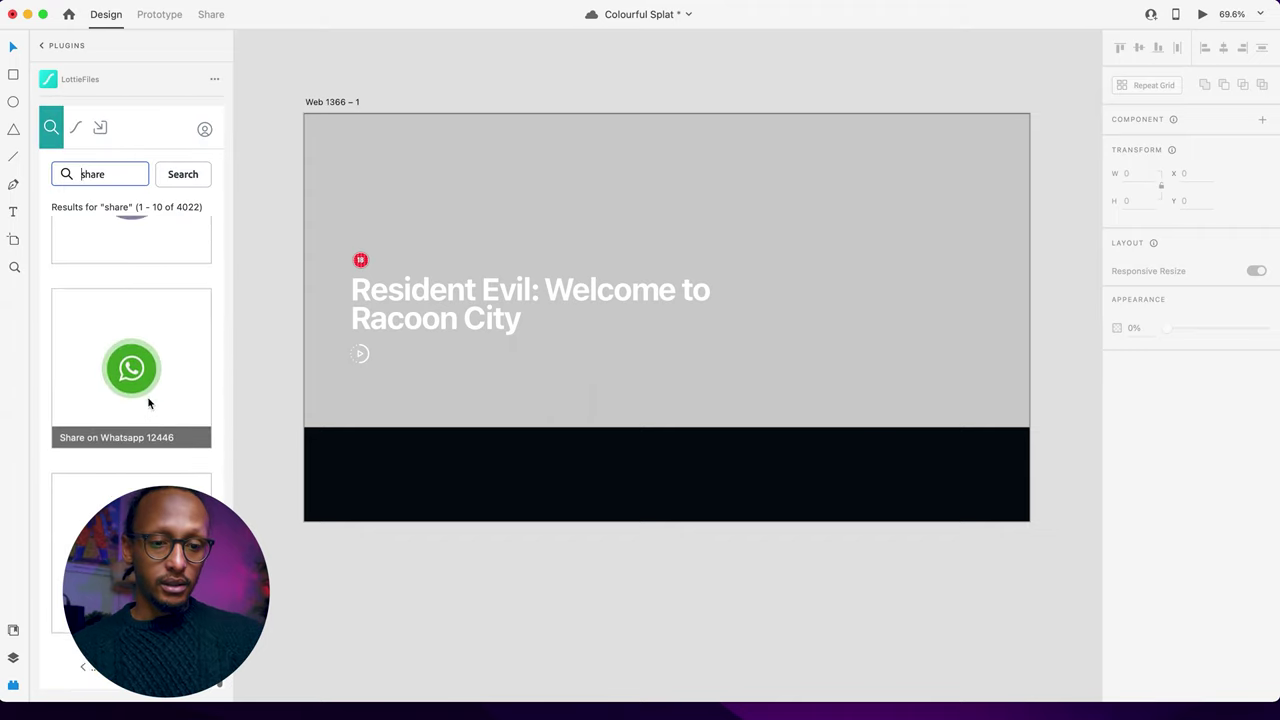
scroll(145, 423, "down", 10)
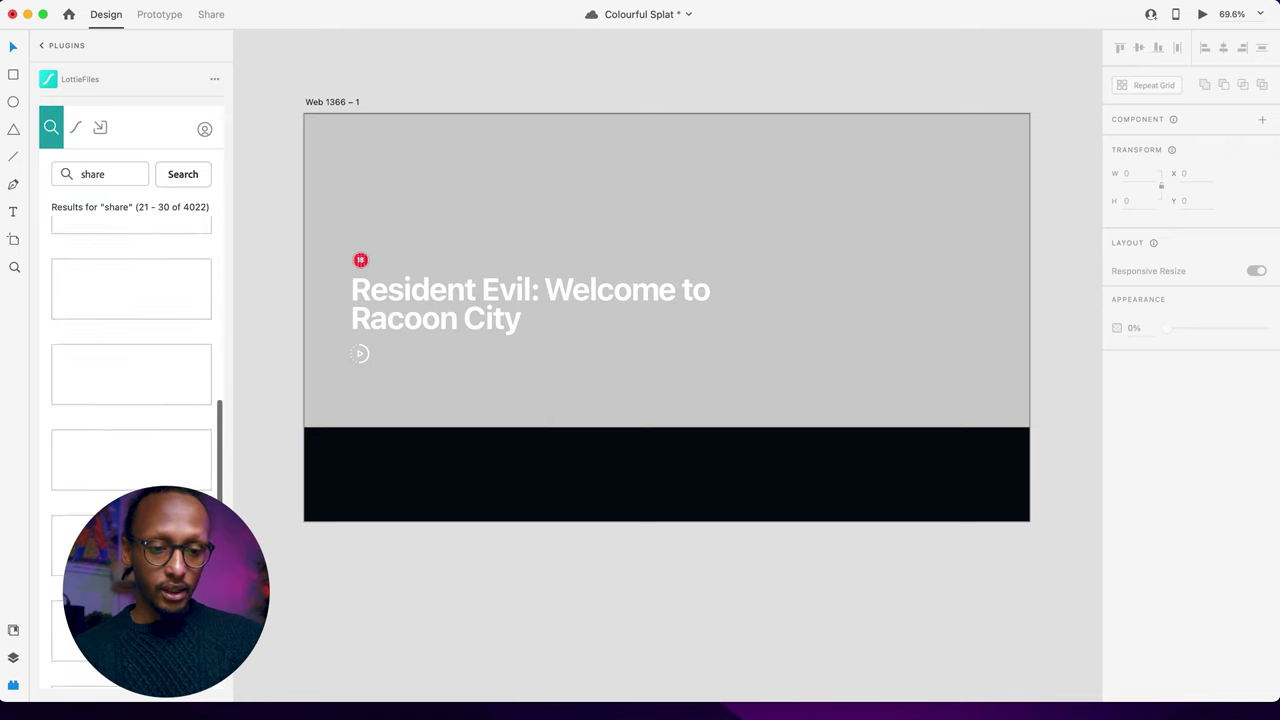
left_click_drag(145, 423, 503, 477)
scroll(504, 478, "up", 3)
left_click_drag(679, 516, 635, 289)
left_click_drag(713, 253, 523, 426)
left_click_drag(495, 510, 401, 383)
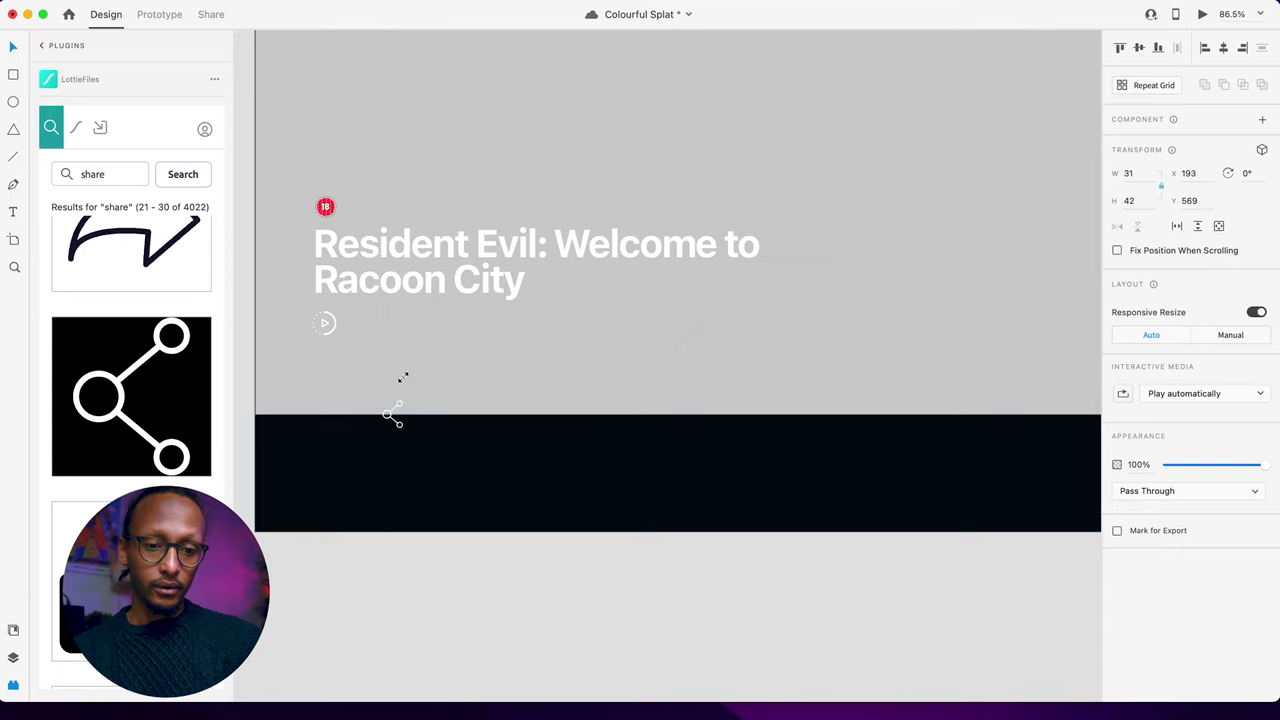
left_click(393, 413)
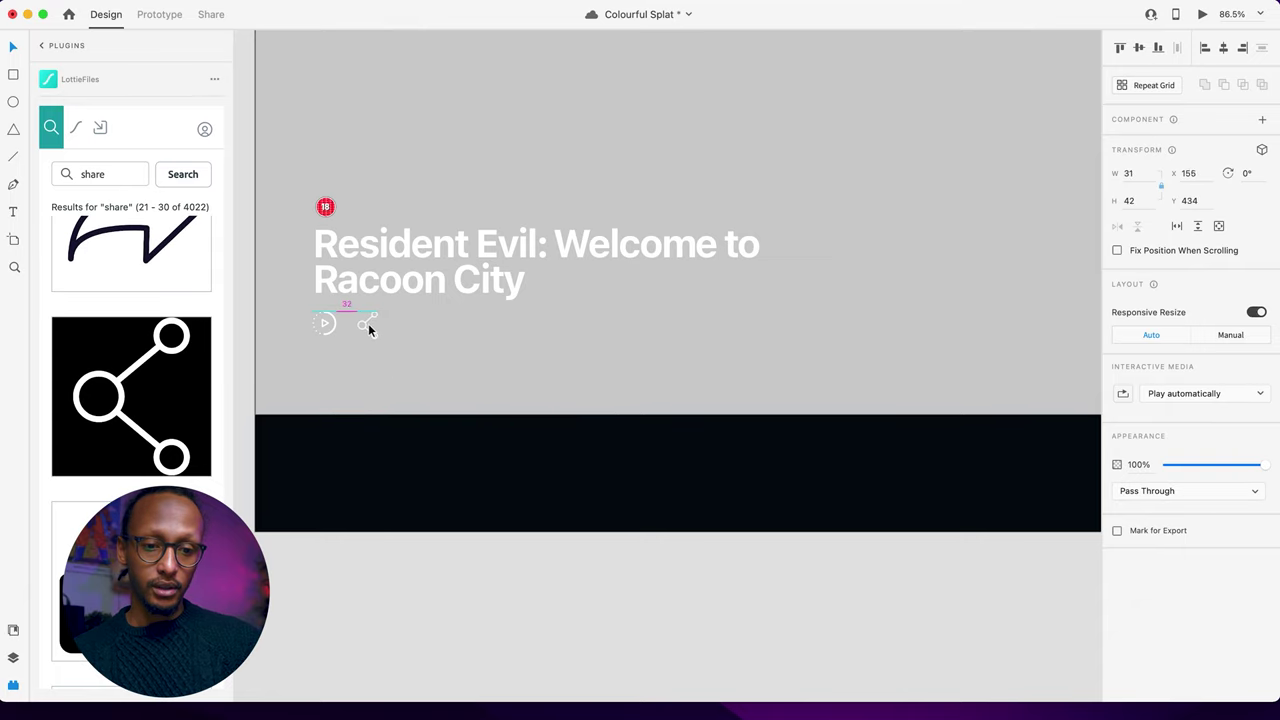
Step: Place the share icon beside the play icon with even spacing
left_click_drag(369, 330, 366, 330)
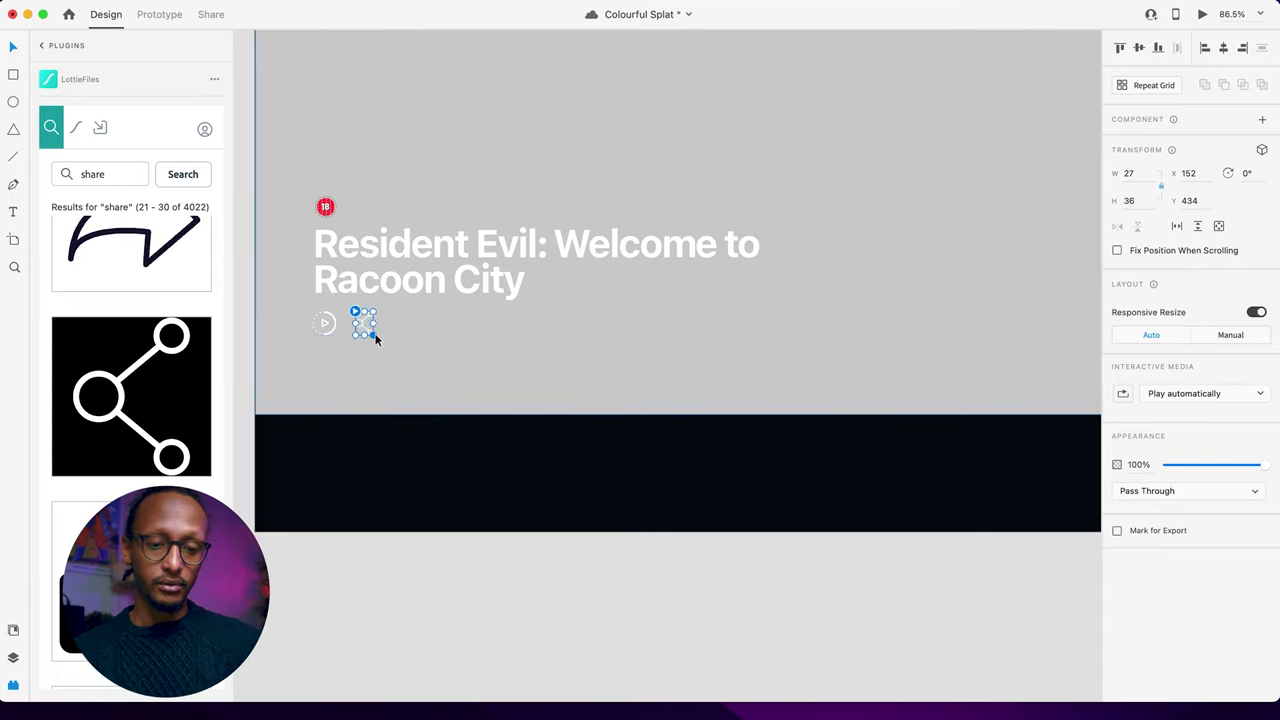
scroll(375, 339, "up", 5)
left_click_drag(349, 317, 343, 321)
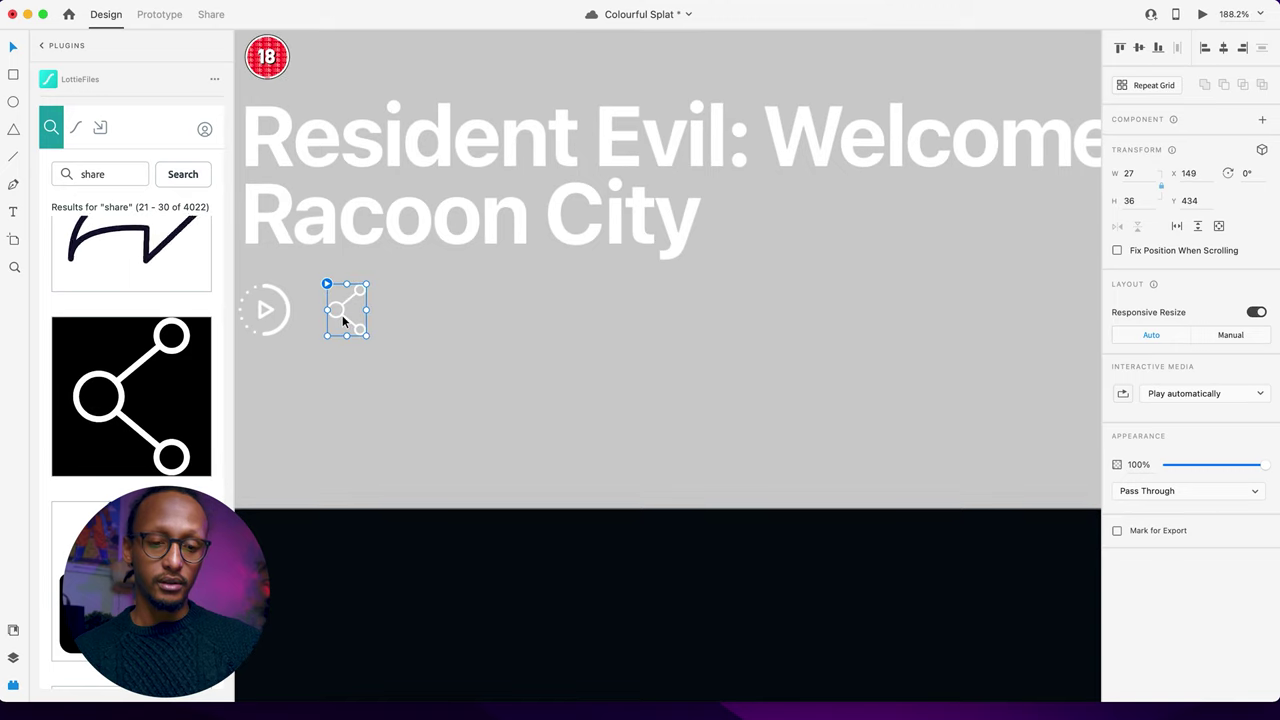
scroll(342, 315, "down", 5)
left_click(355, 442)
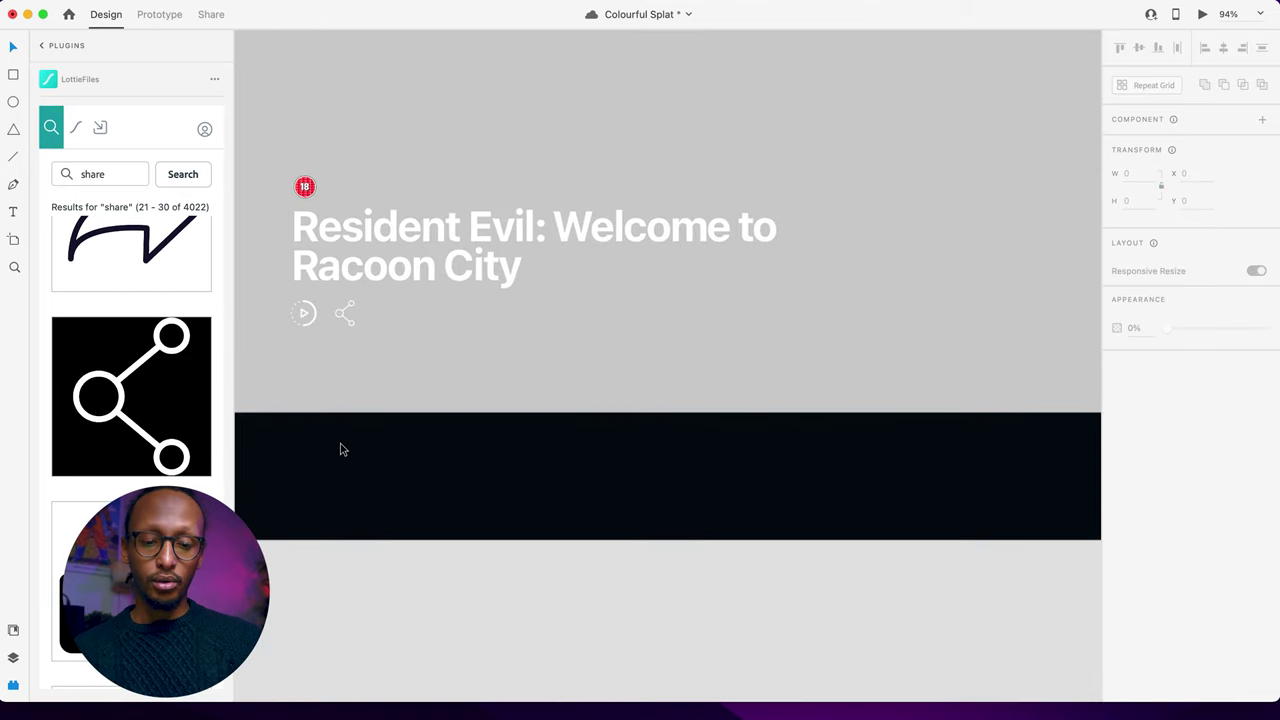
Step: Move the title, badge and icons group slightly higher in the hero, leaving the background in place
scroll(340, 446, "down", 3)
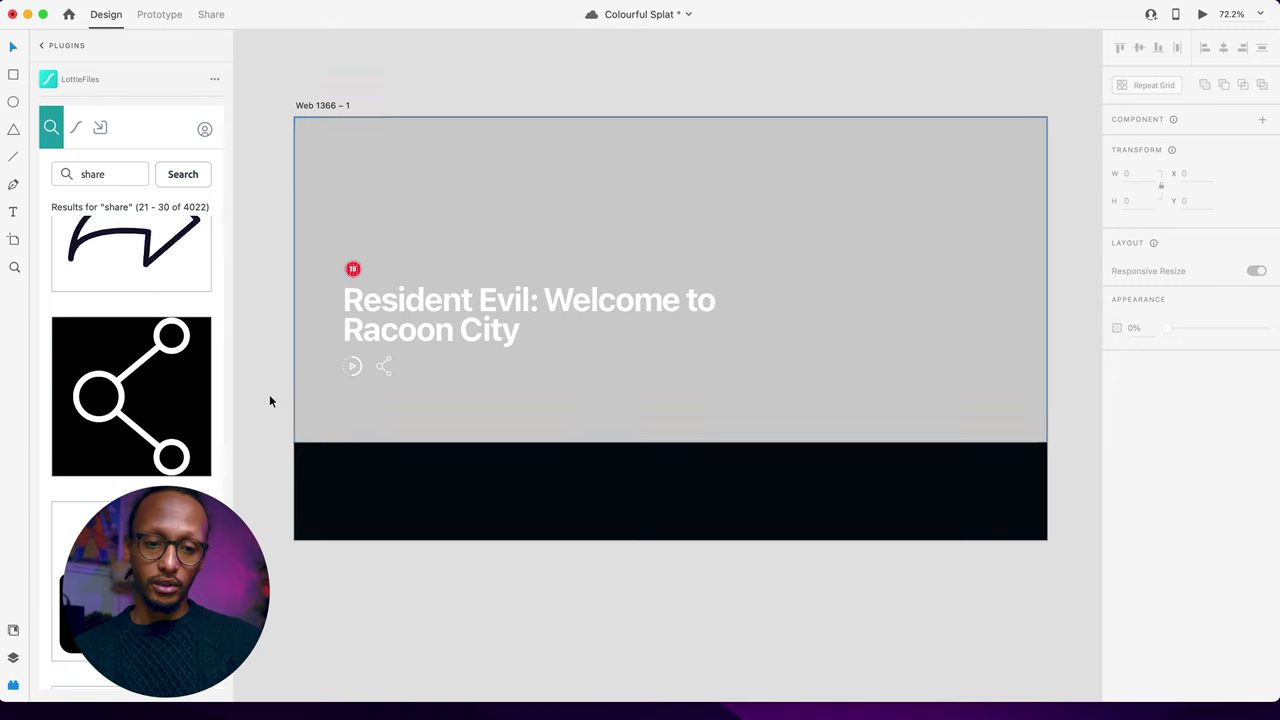
left_click_drag(270, 398, 779, 194)
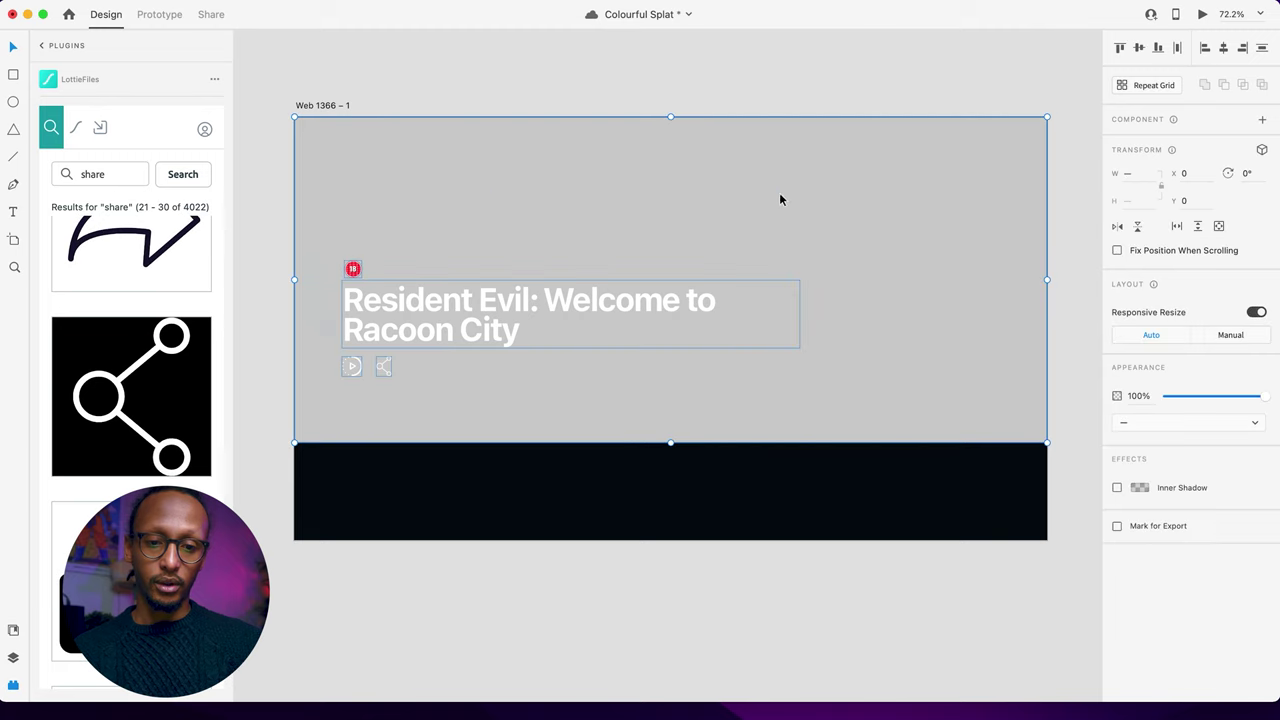
left_click(714, 183, "shift")
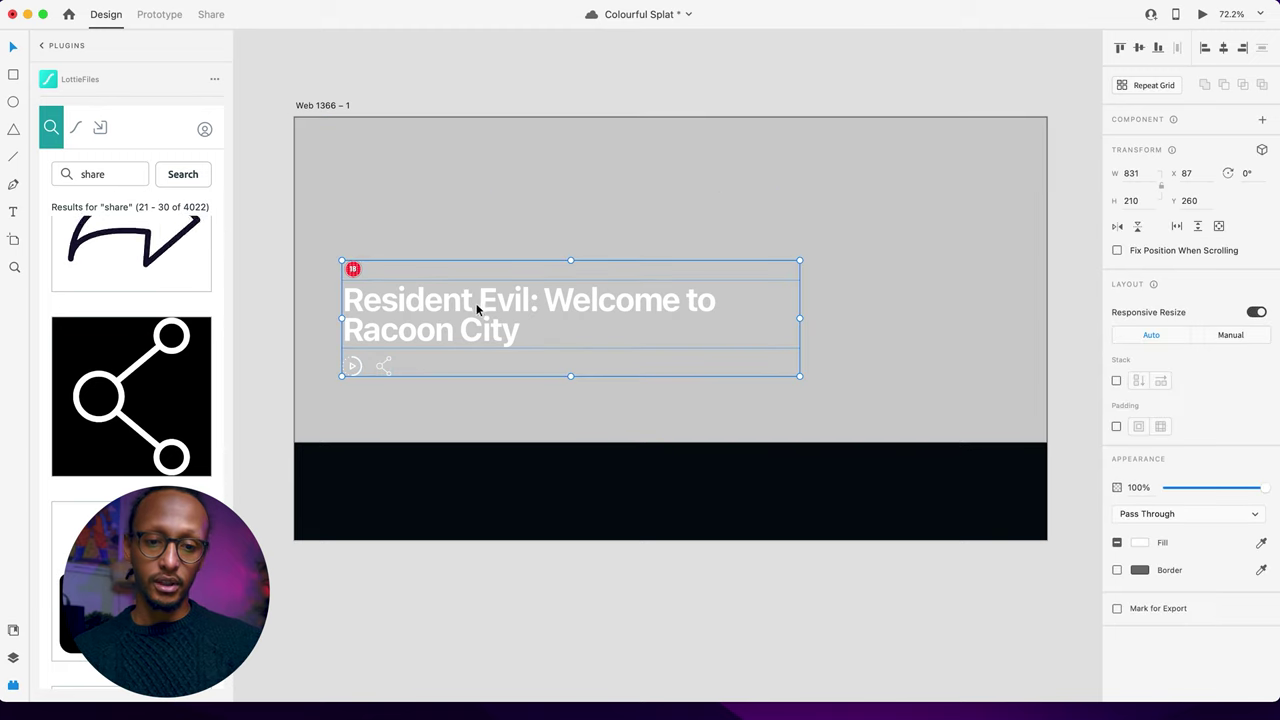
left_click_drag(476, 303, 475, 286)
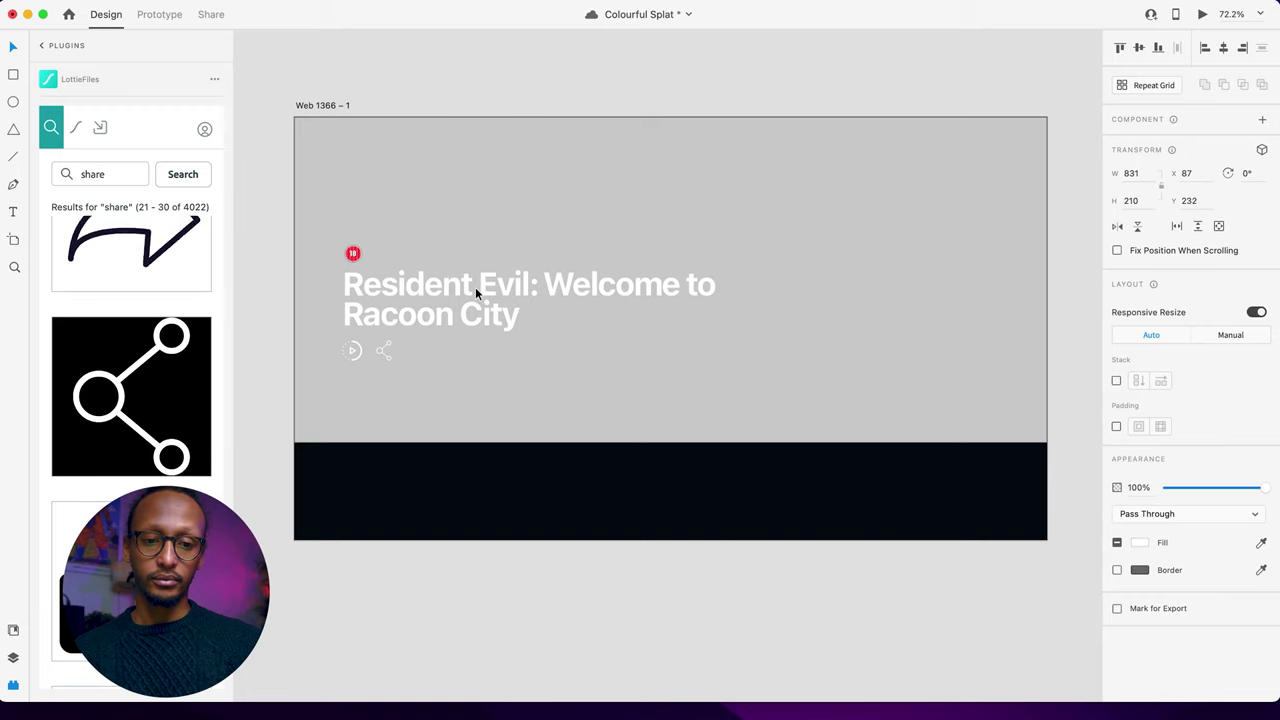
left_click_drag(475, 288, 477, 283)
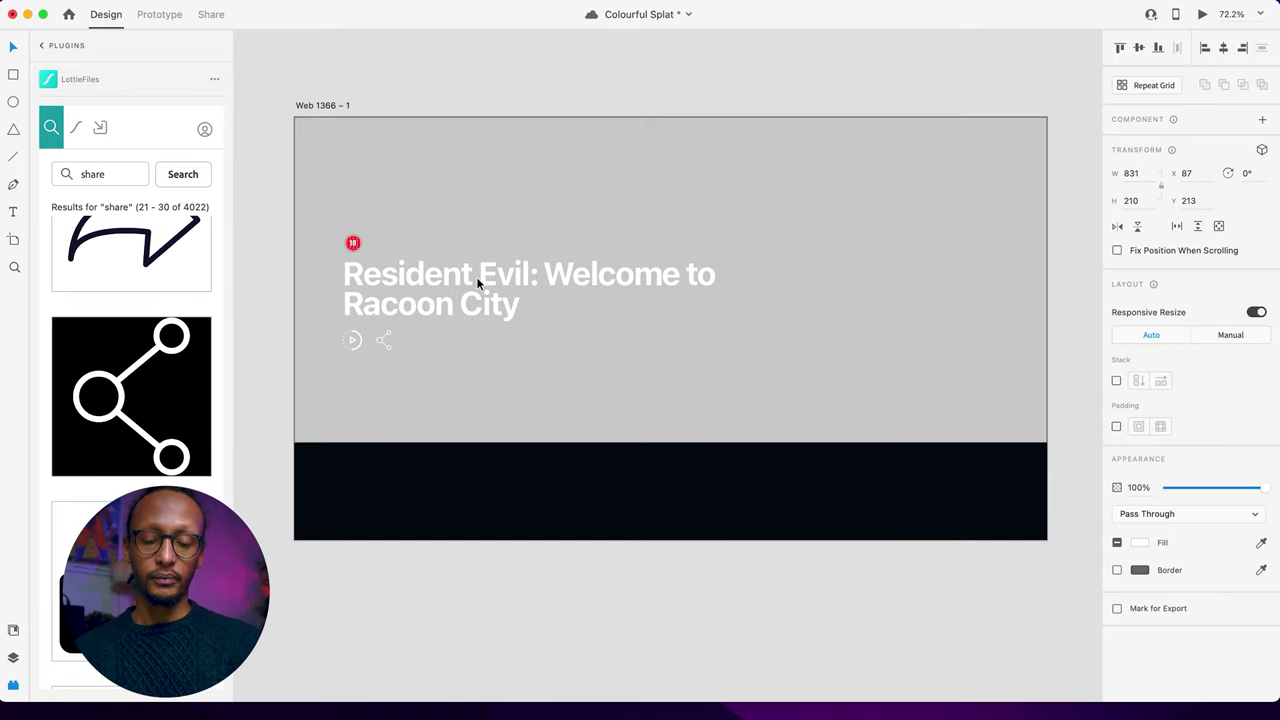
left_click(266, 311)
scroll(867, 430, "right", 3)
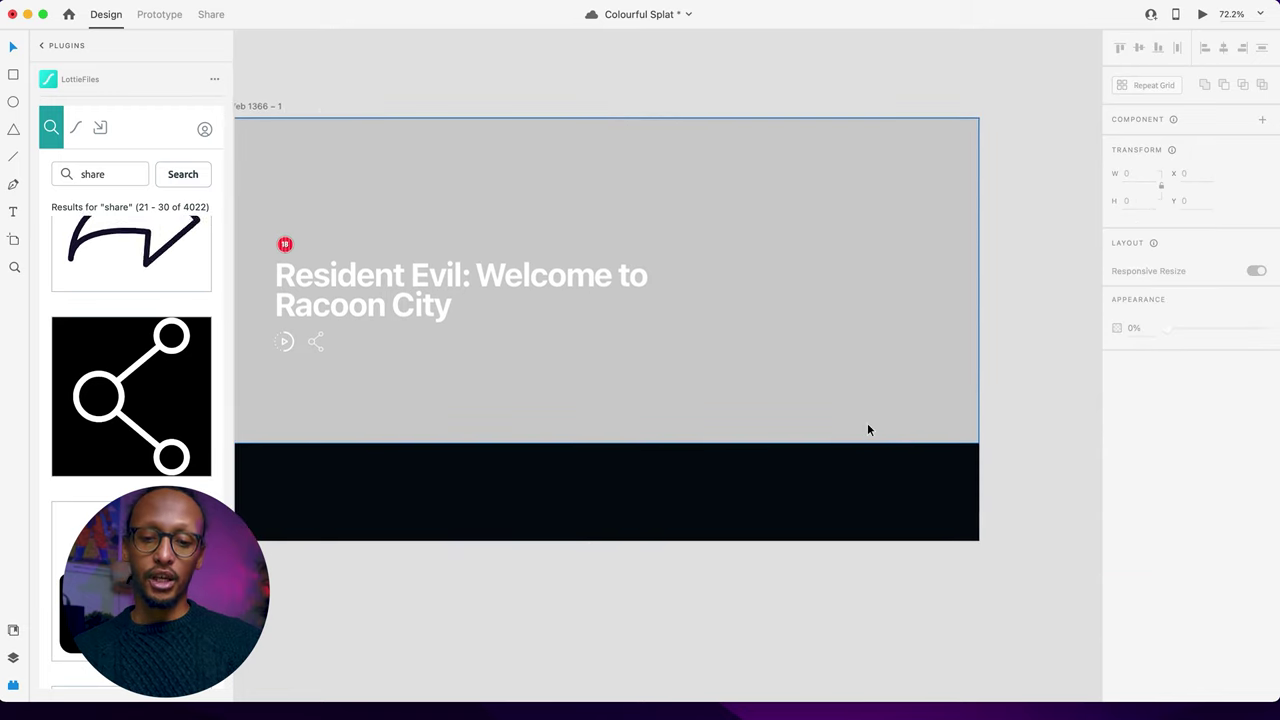
left_click(14, 74)
Step: Draw a small rounded white card in the hero's lower right, sized 128 × 86
mouse_move(694, 413)
left_mouse_down()
mouse_move(775, 387)
mouse_move(771, 358)
left_mouse_up()
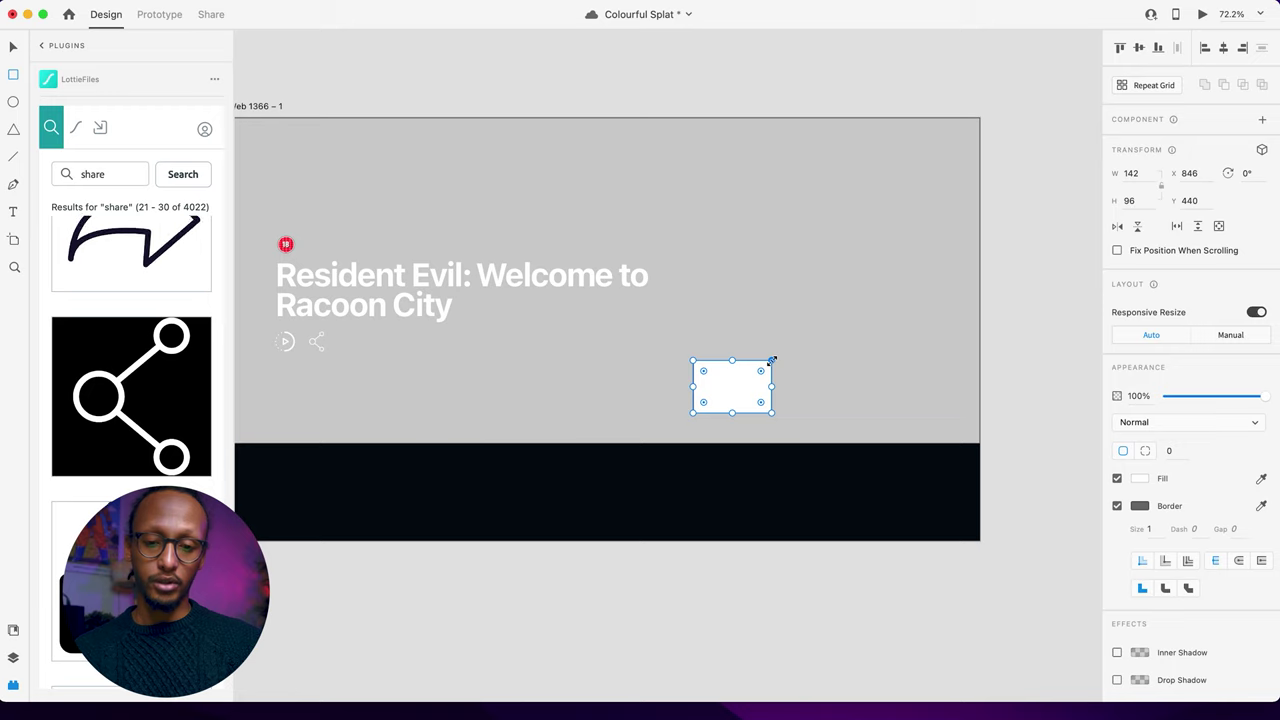
scroll(771, 360, "up", 5)
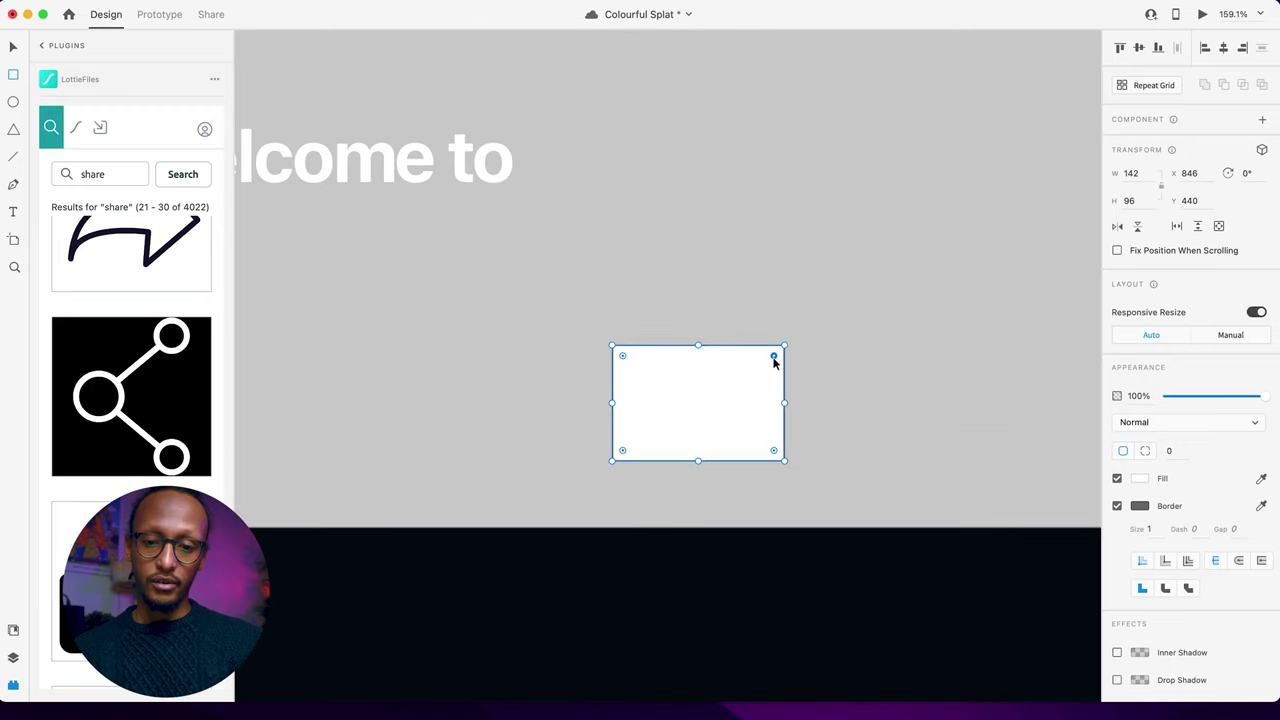
left_click_drag(773, 357, 776, 357)
left_click_drag(717, 414, 717, 440)
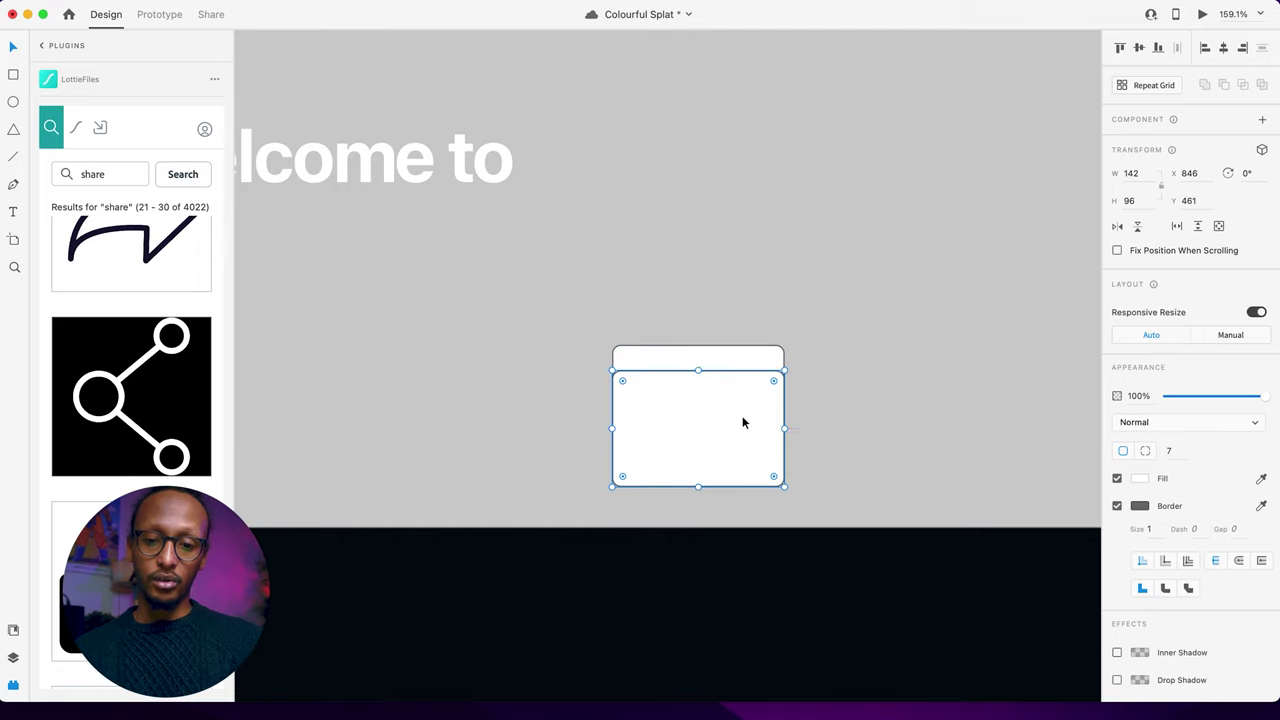
left_click_drag(783, 368, 771, 378)
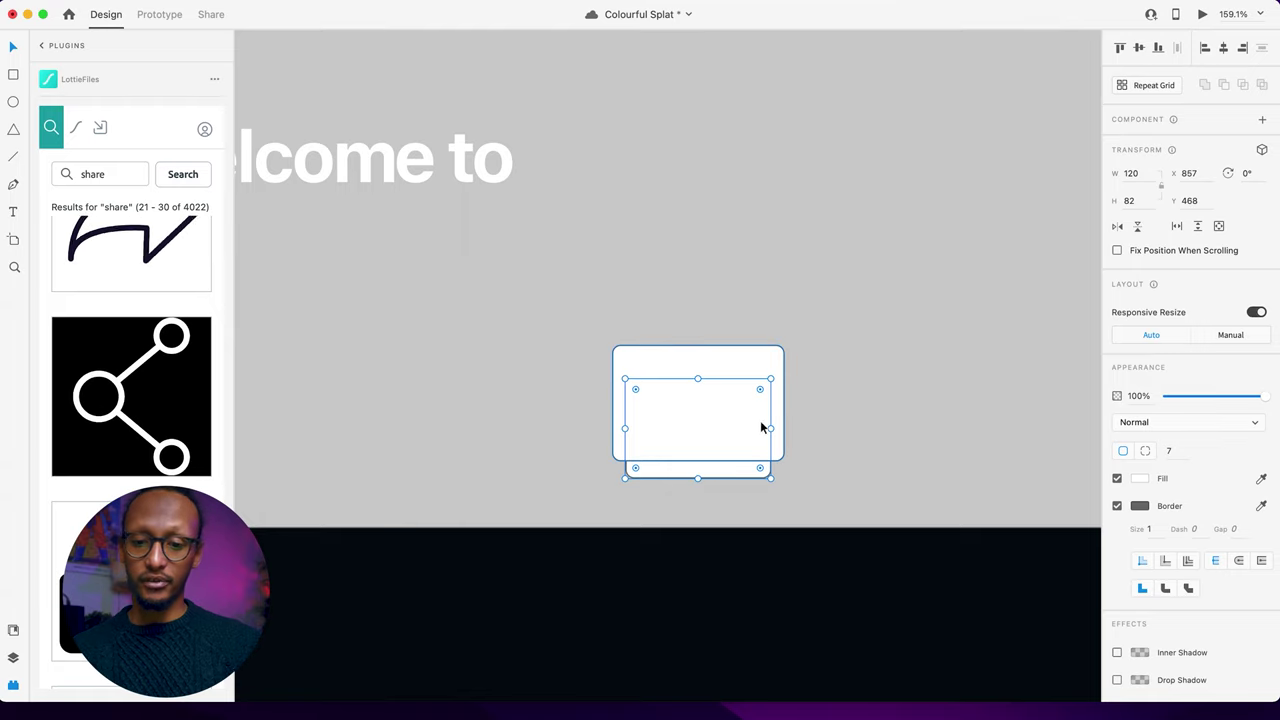
Step: Remove the card's border and repeat the card and its inner shape into a three-card row
left_click(900, 455)
left_click(750, 425)
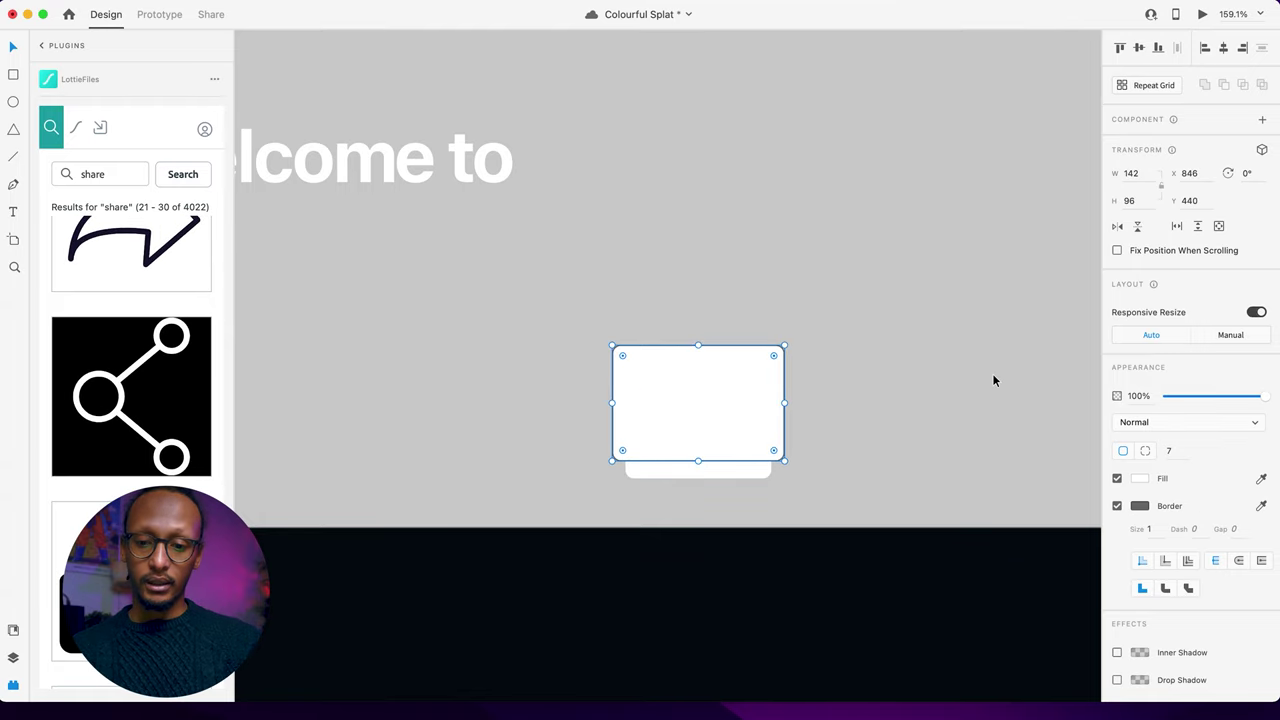
left_click(1117, 506)
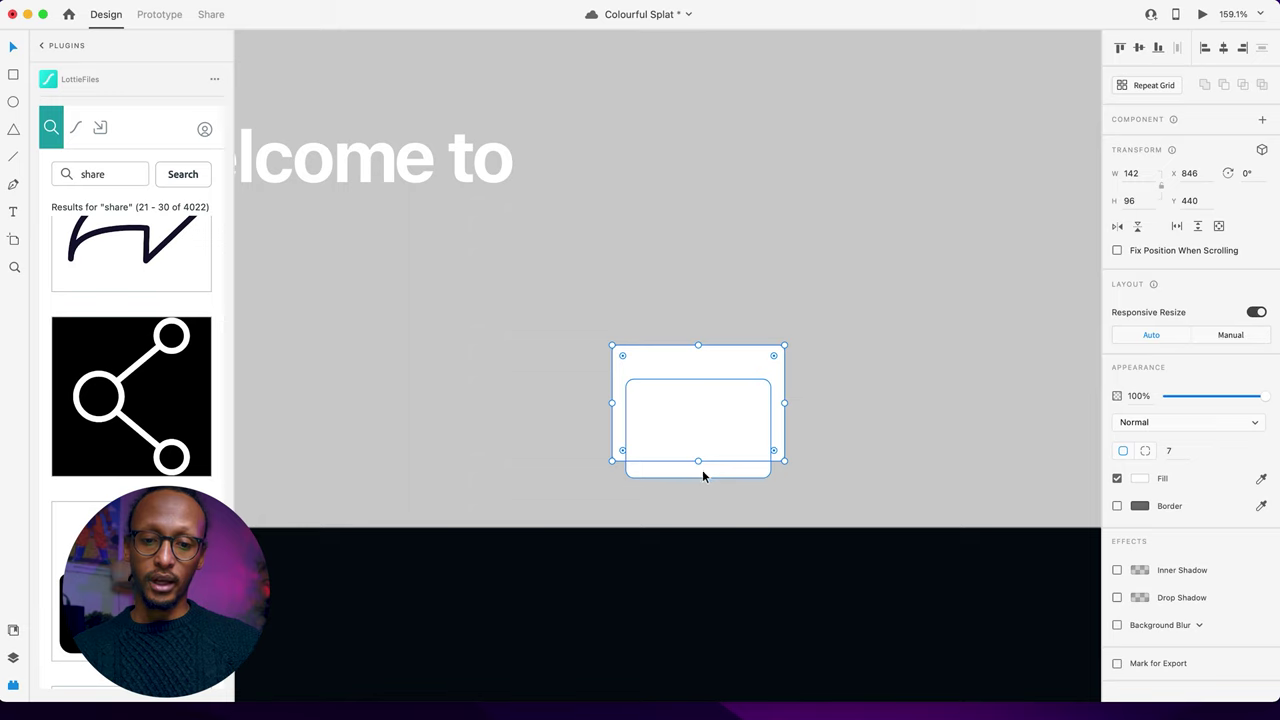
left_click(709, 443)
left_click(680, 366, "shift")
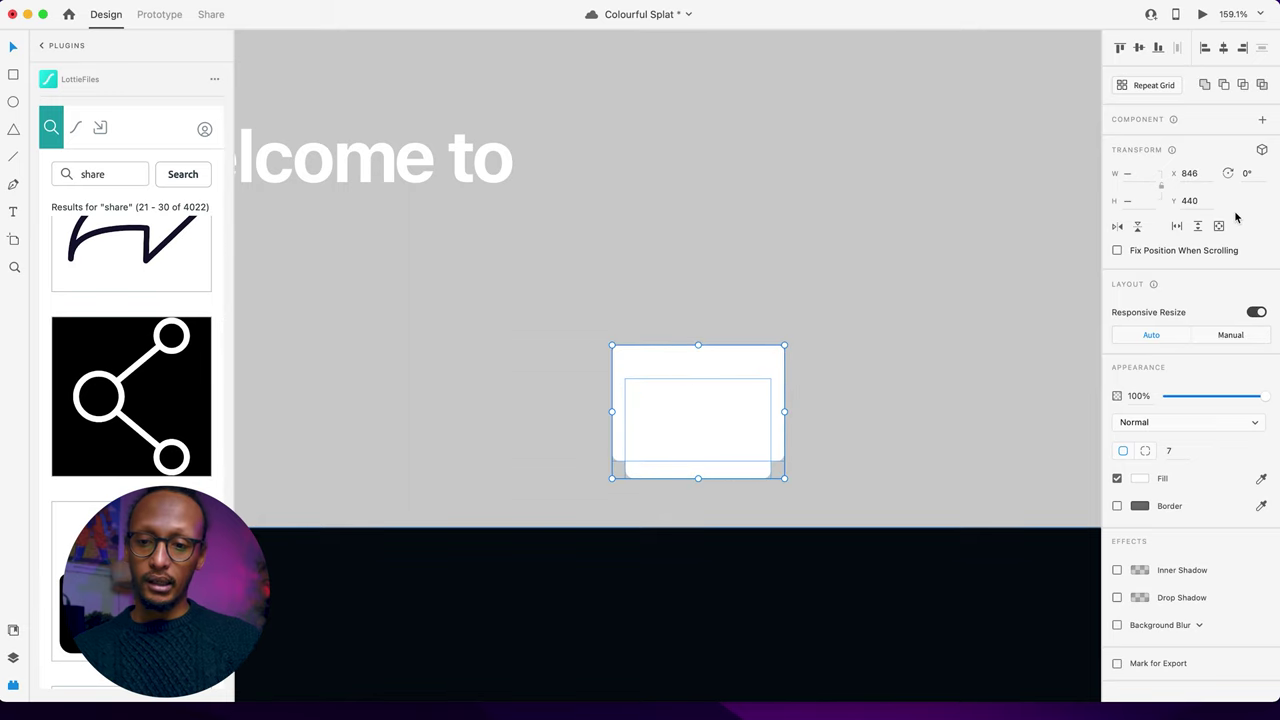
left_click(1148, 88)
left_click_drag(783, 410, 1046, 426)
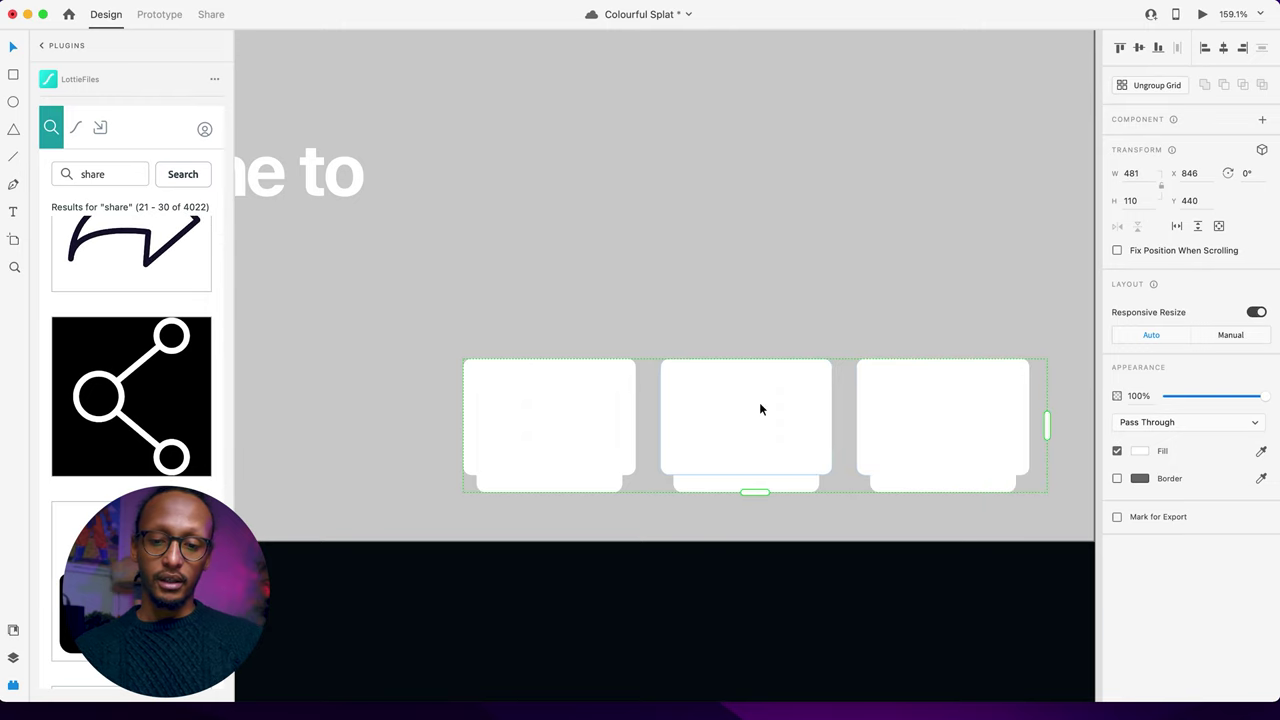
Step: Narrow the repeated cards' spacing to 15 px and nudge the inner shape up slightly
mouse_move(645, 443)
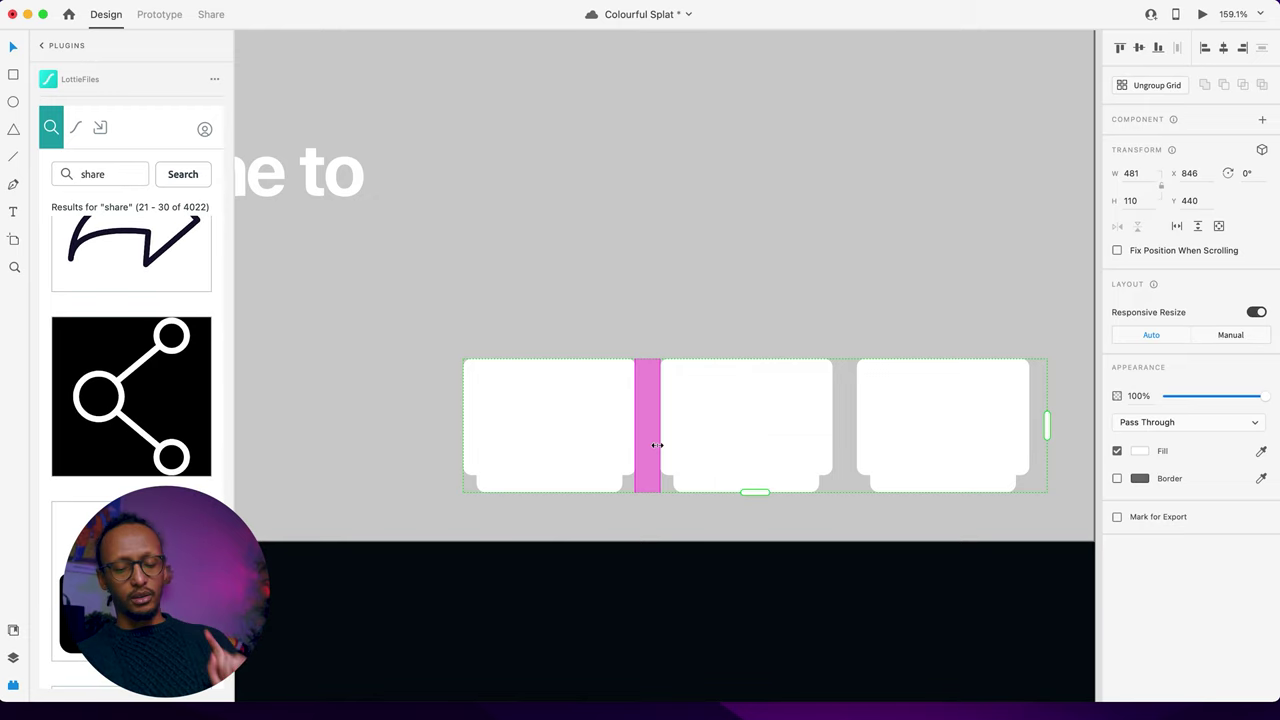
left_click_drag(656, 444, 657, 443)
double_click(572, 491)
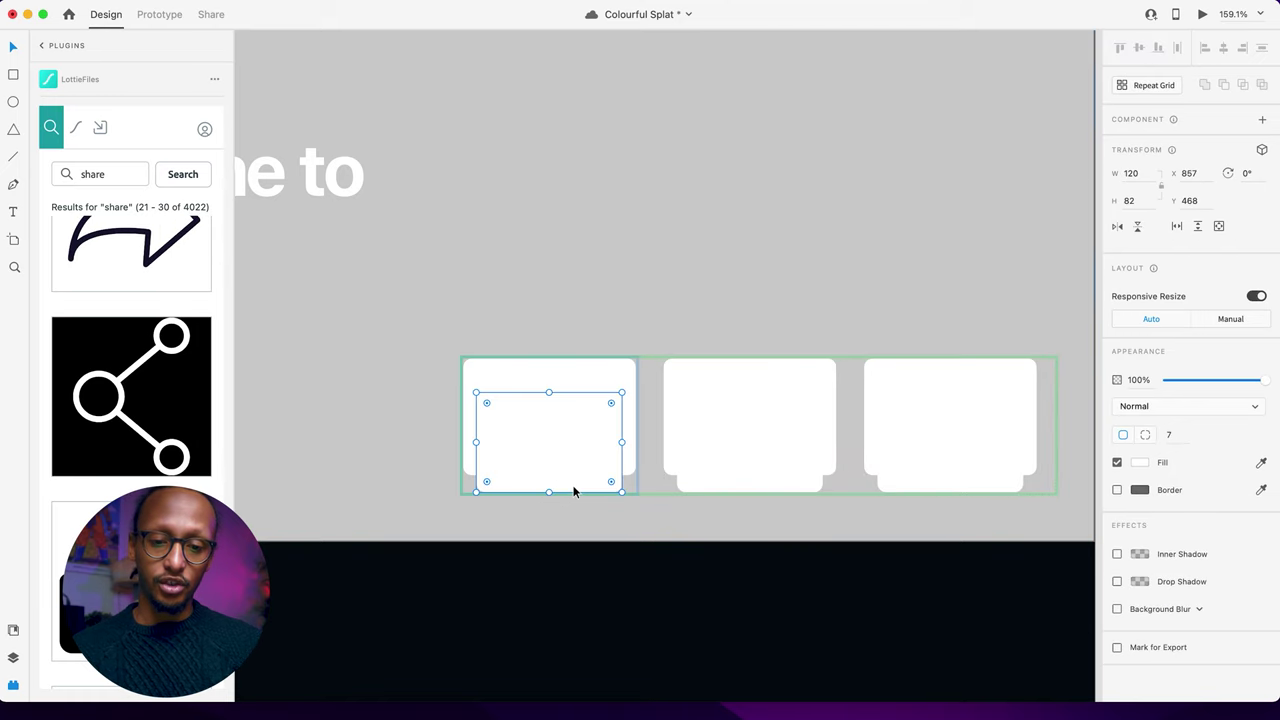
left_click_drag(573, 491, 573, 487)
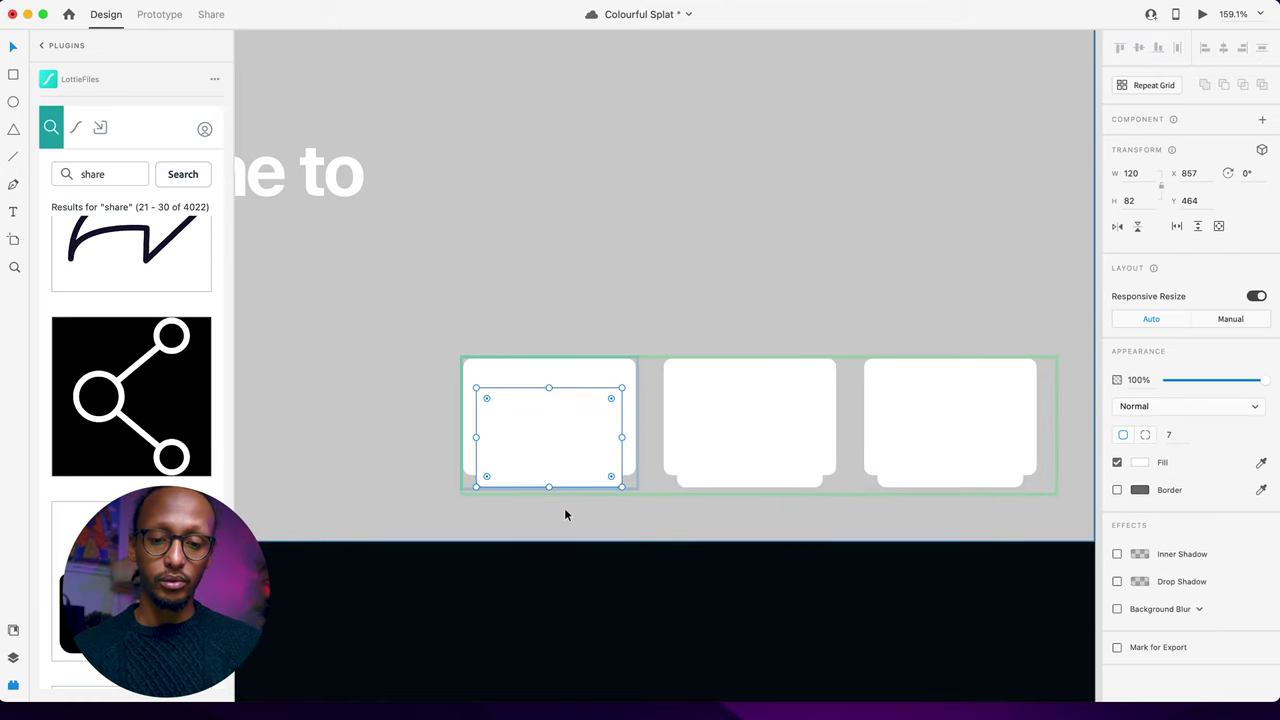
Step: Give the cards' inner shape a 30 Object Blur for soft shadows
left_click(1117, 610)
left_click(1172, 610)
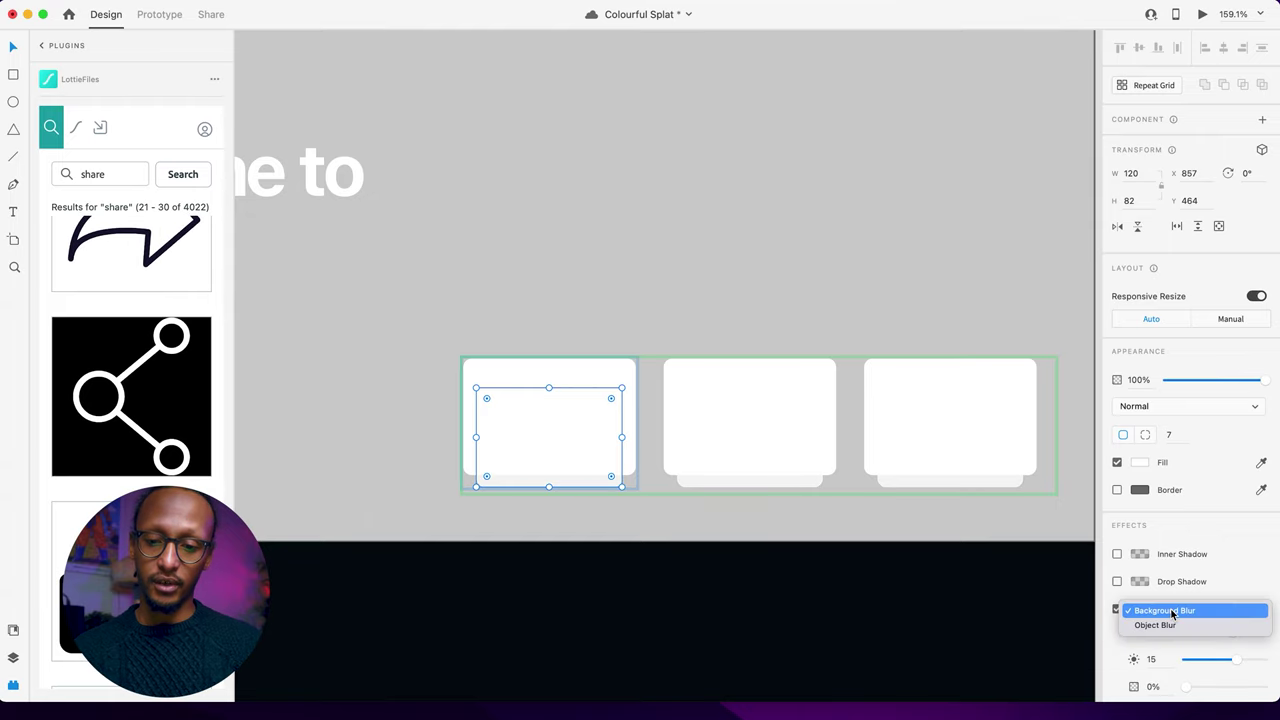
left_click(1160, 625)
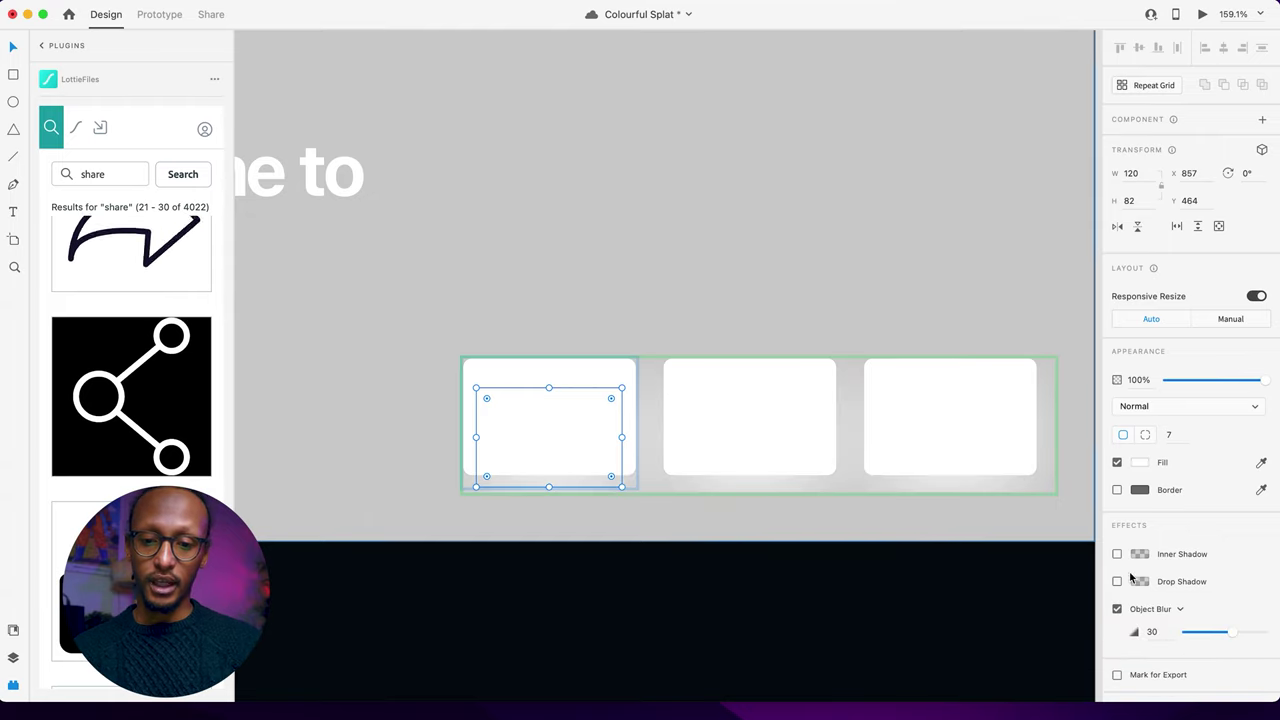
left_click(870, 515)
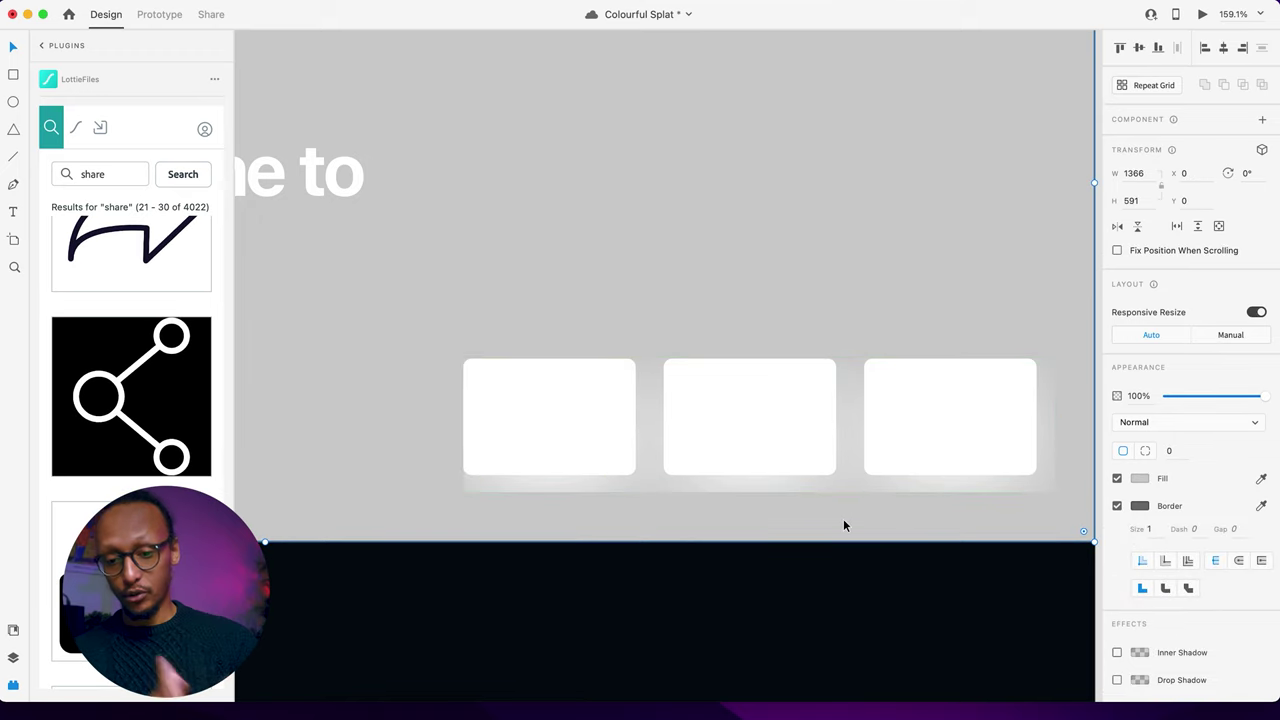
Step: Group the three blurred cards and position the group at X 846, Y 440 in the hero's lower right
left_click(736, 422)
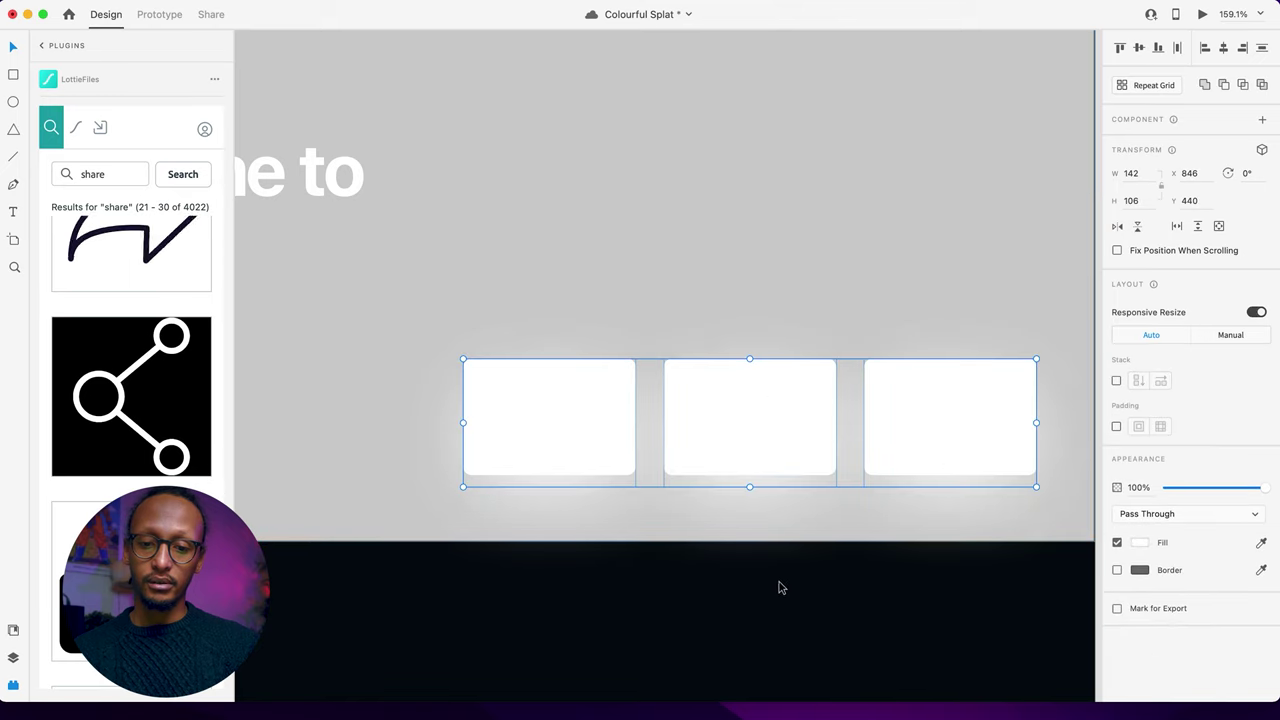
double_click(580, 452)
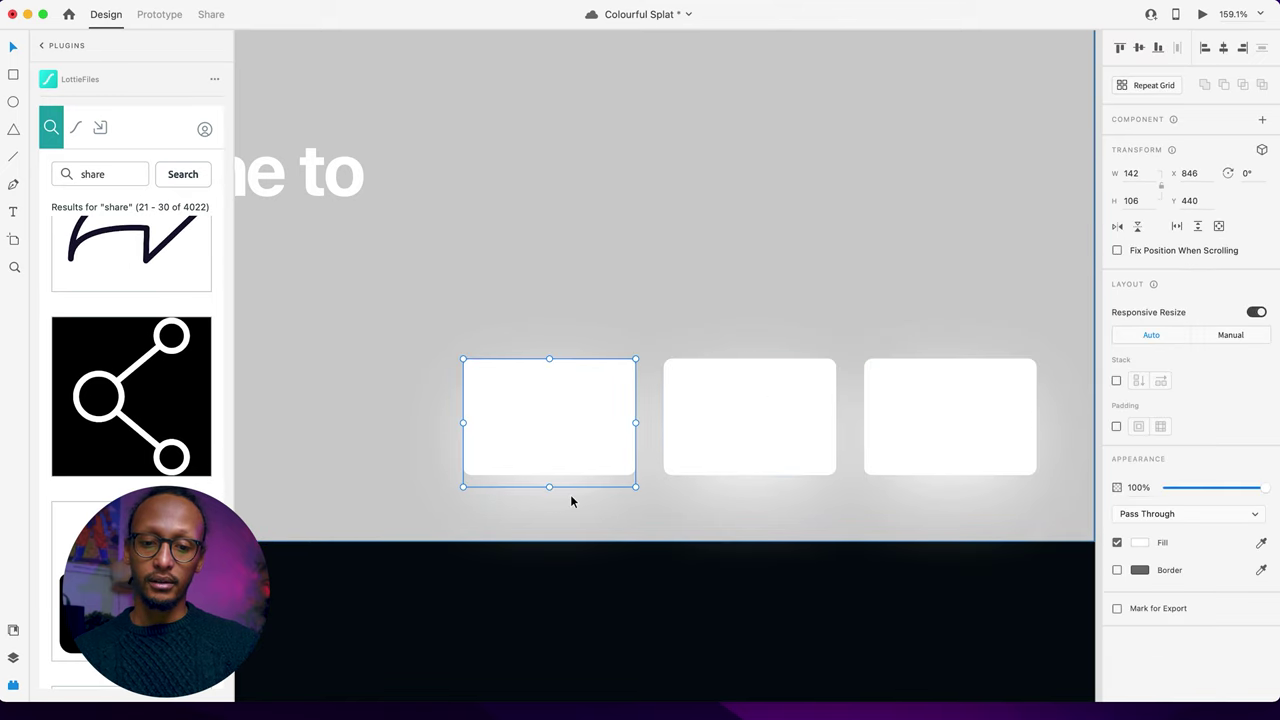
left_click_drag(477, 611, 1030, 430)
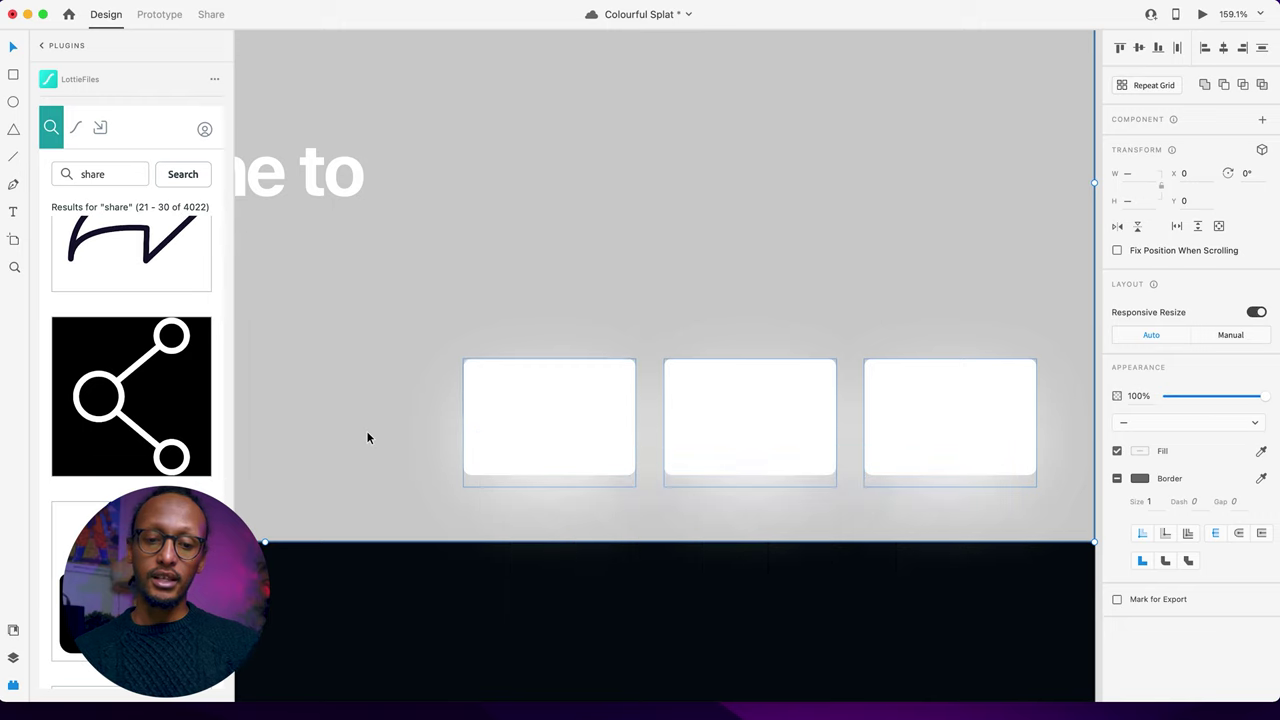
key("super+g")
scroll(500, 448, "down", 5)
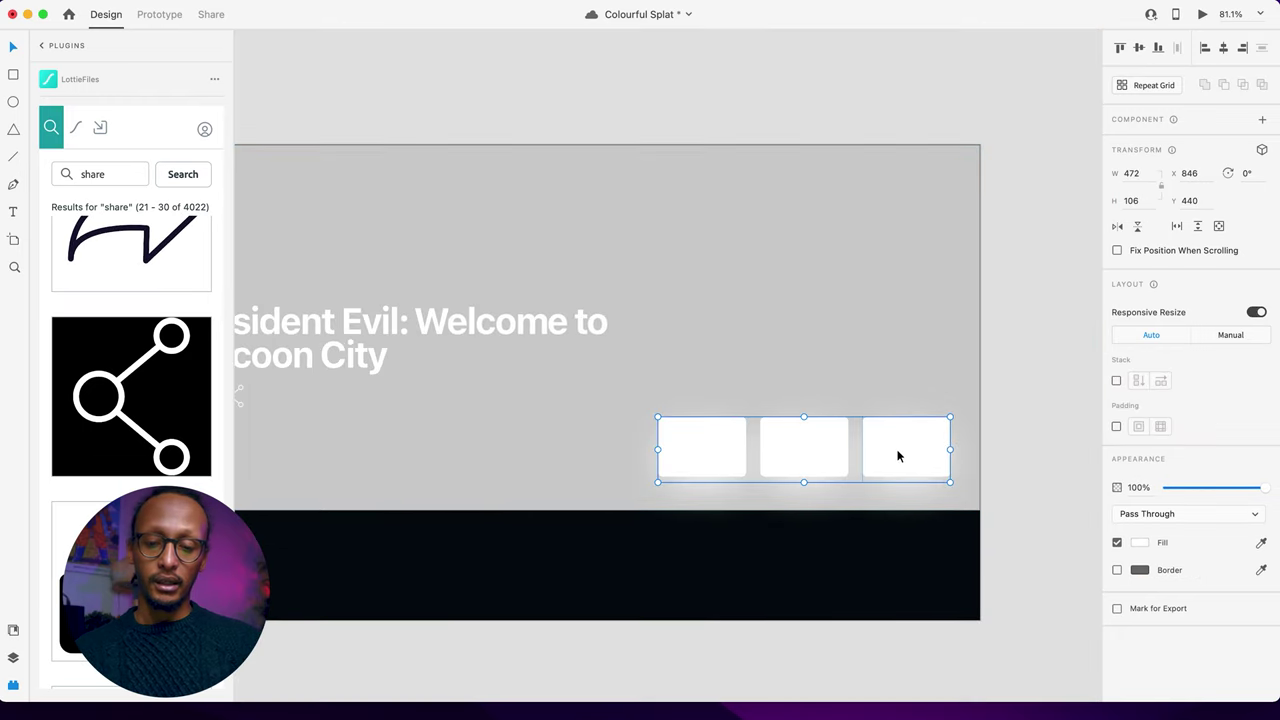
mouse_move(897, 451)
left_mouse_down()
mouse_move(909, 509)
mouse_move(895, 449)
left_mouse_up()
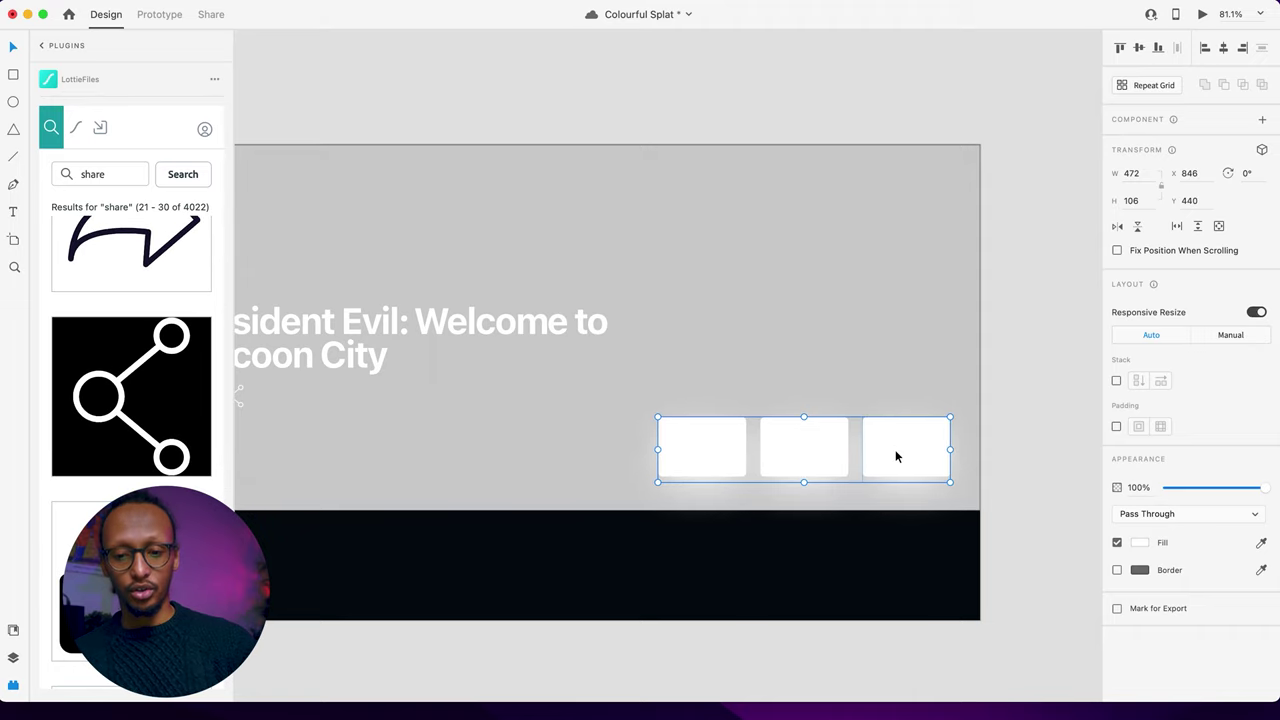
left_click(1063, 463)
key("super+0")
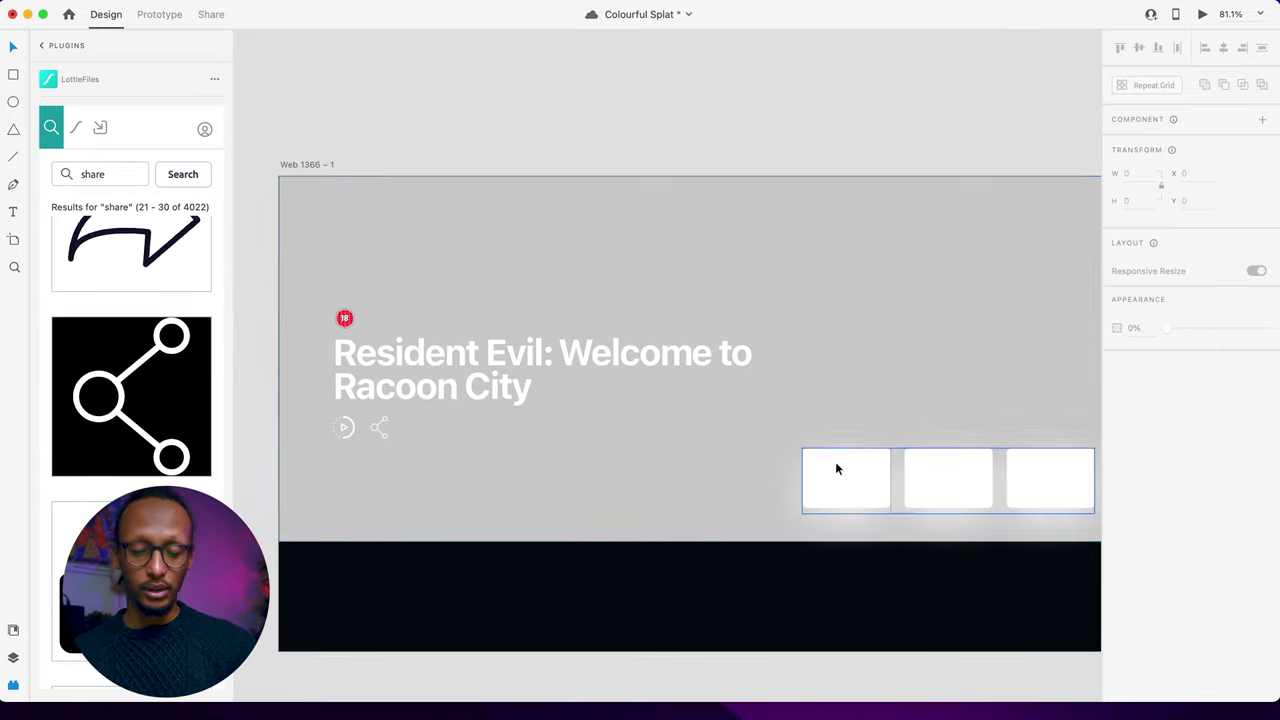
scroll(594, 500, "down", 2)
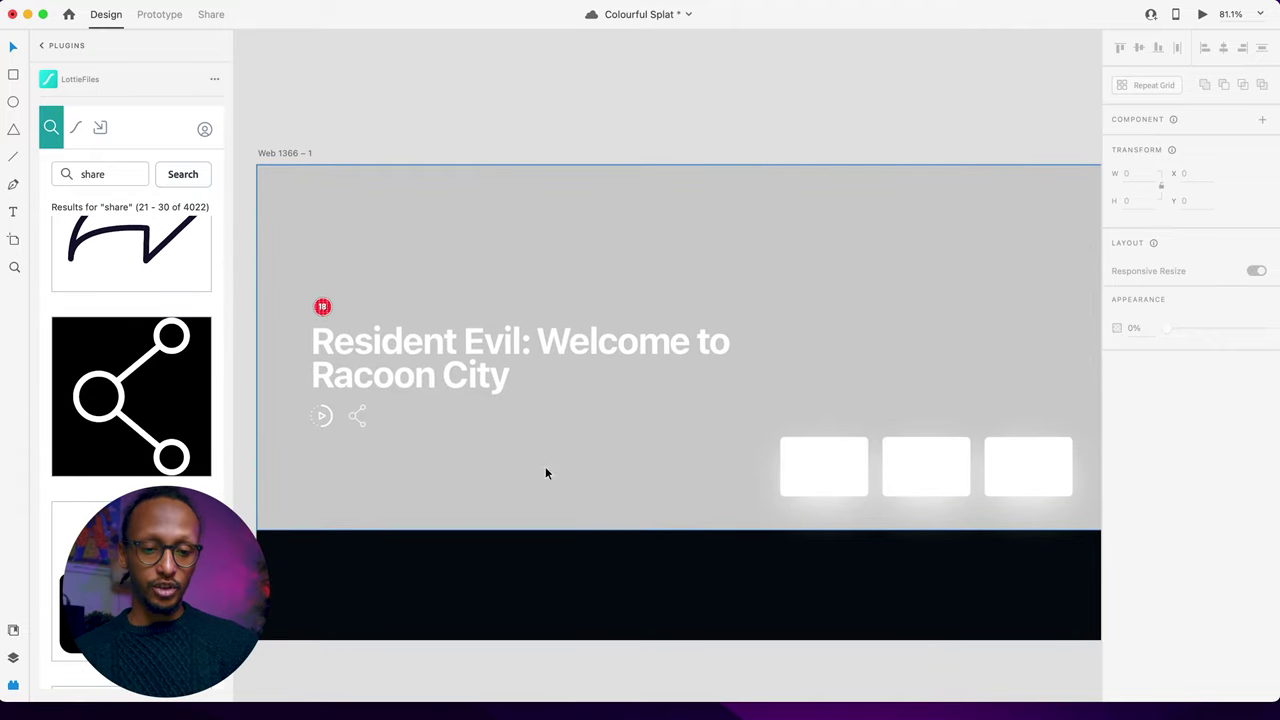
Step: Draw a white card with corner radius 12 on the dark band and repeat it into four 285 × 150 cards
left_click(13, 74)
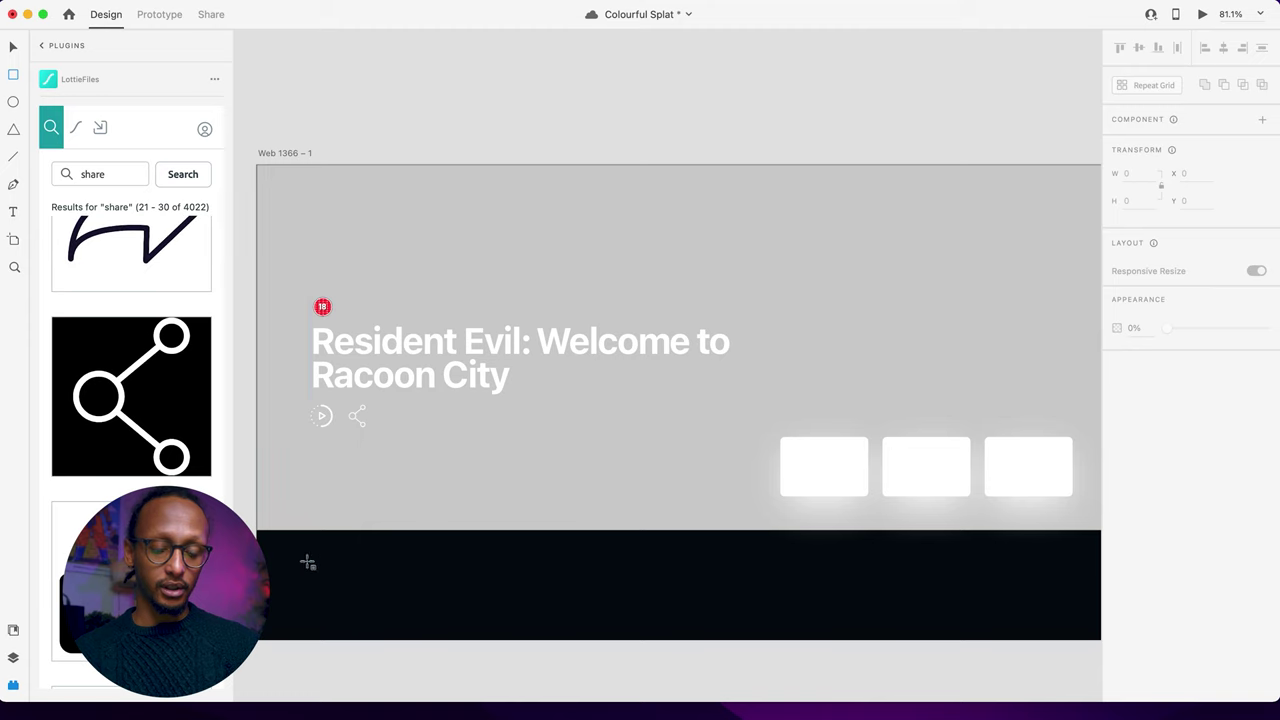
mouse_move(307, 562)
left_mouse_down()
mouse_move(471, 628)
mouse_move(484, 654)
left_mouse_up()
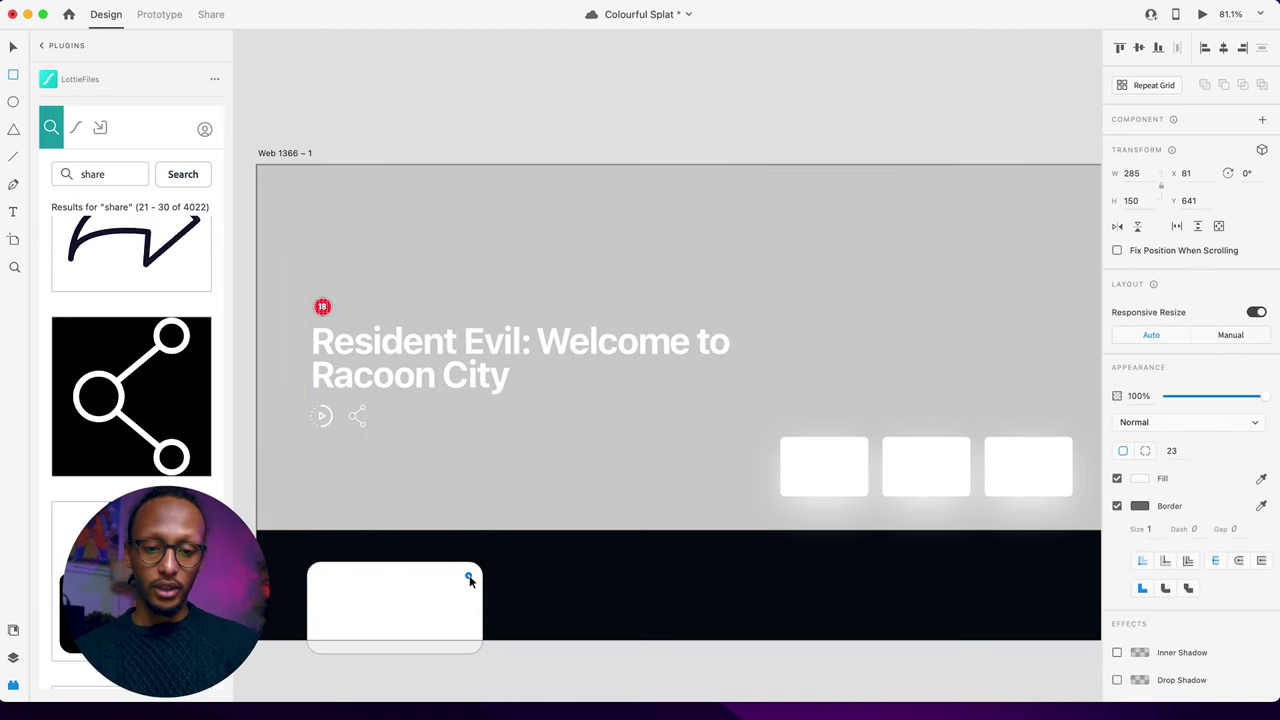
left_click_drag(474, 575, 481, 566)
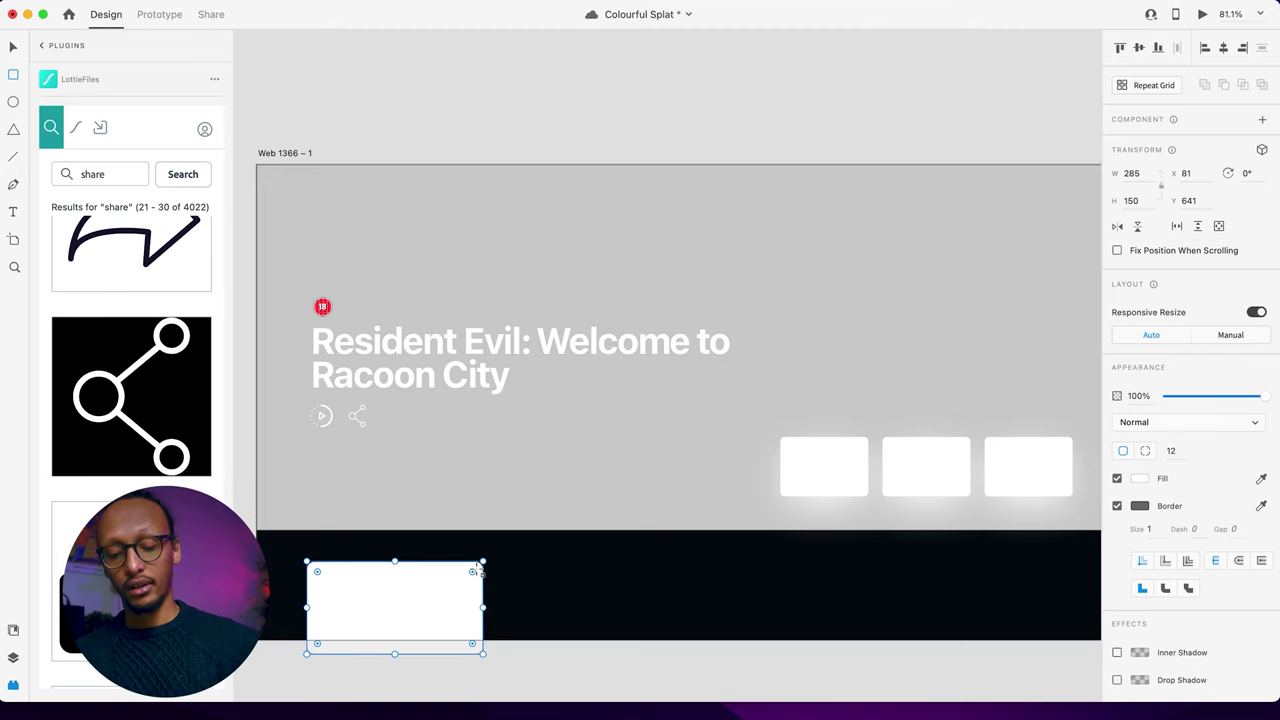
left_click(535, 626)
left_click_drag(404, 600, 994, 585)
scroll(994, 590, "right", 5)
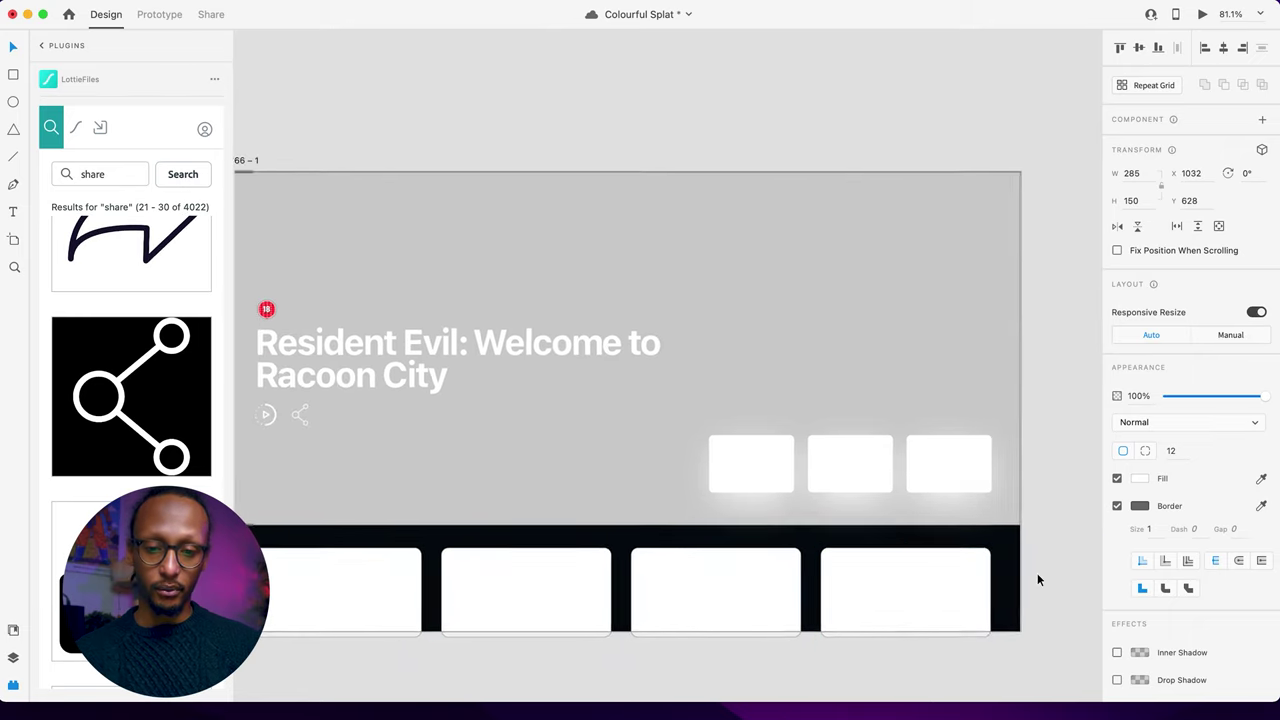
scroll(1037, 578, "down", 2)
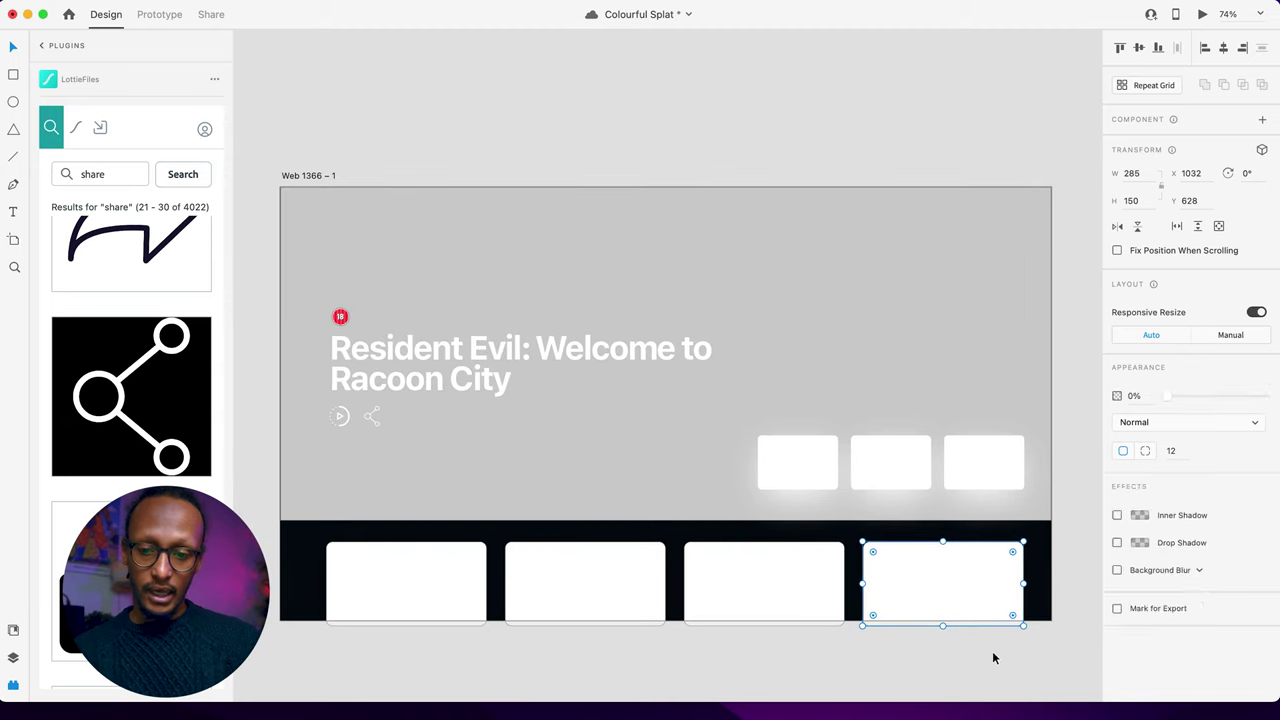
left_click_drag(994, 657, 402, 585)
Step: Shift the hero card group left so its right edge lines up with the bottom row
left_click(635, 646)
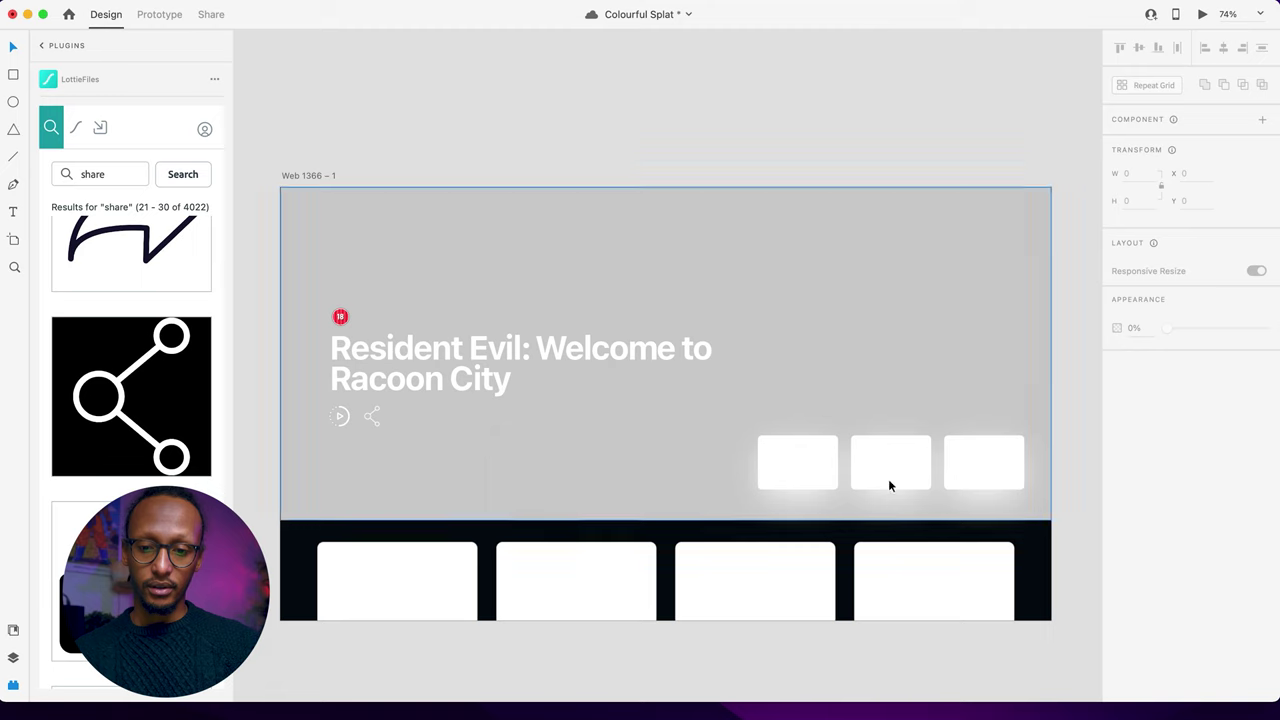
left_click(960, 472)
left_click_drag(968, 480, 960, 480)
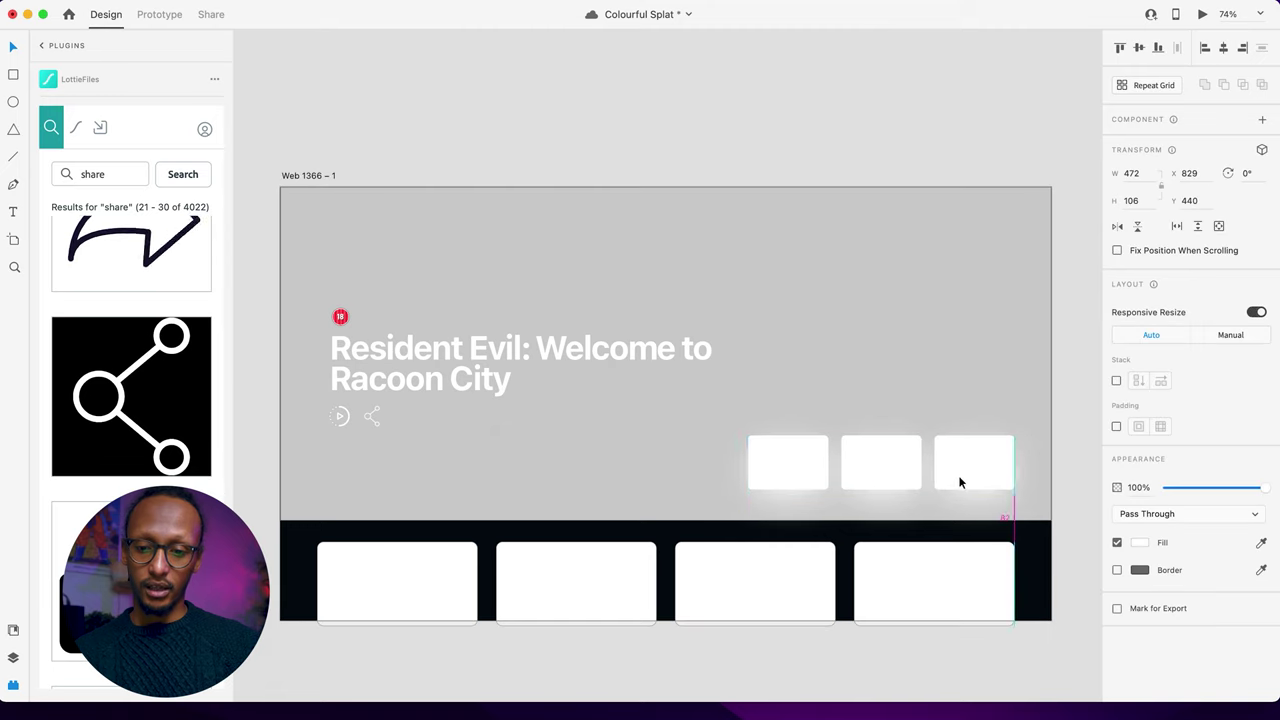
left_click(1077, 409)
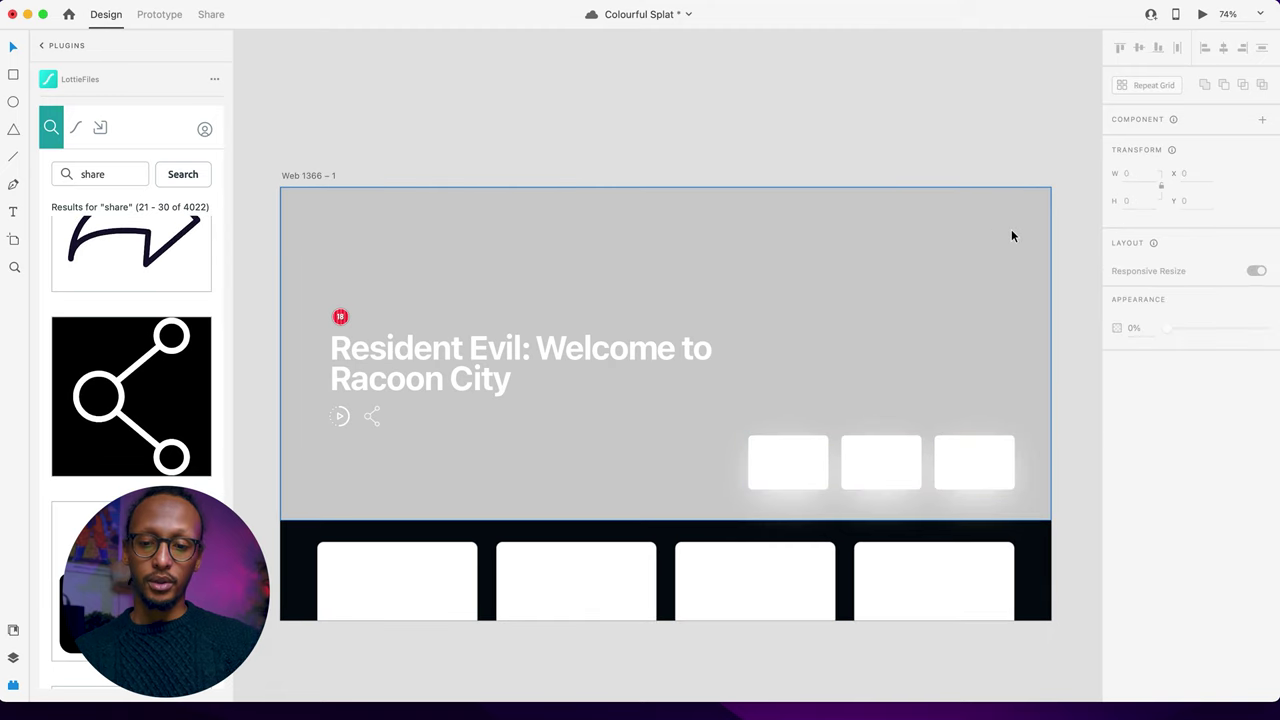
scroll(1007, 232, "up", 5)
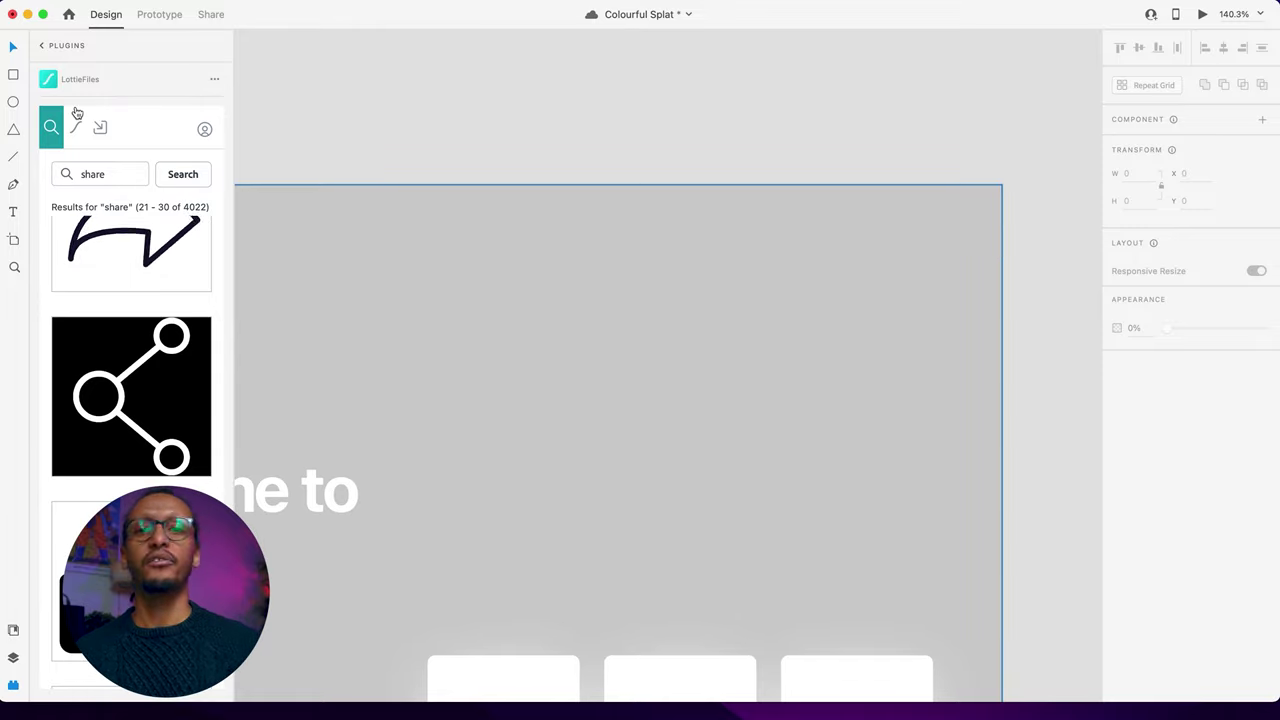
Step: Switch from the LottieFiles plugin to the Icons 4 Design plugin
left_click(14, 683)
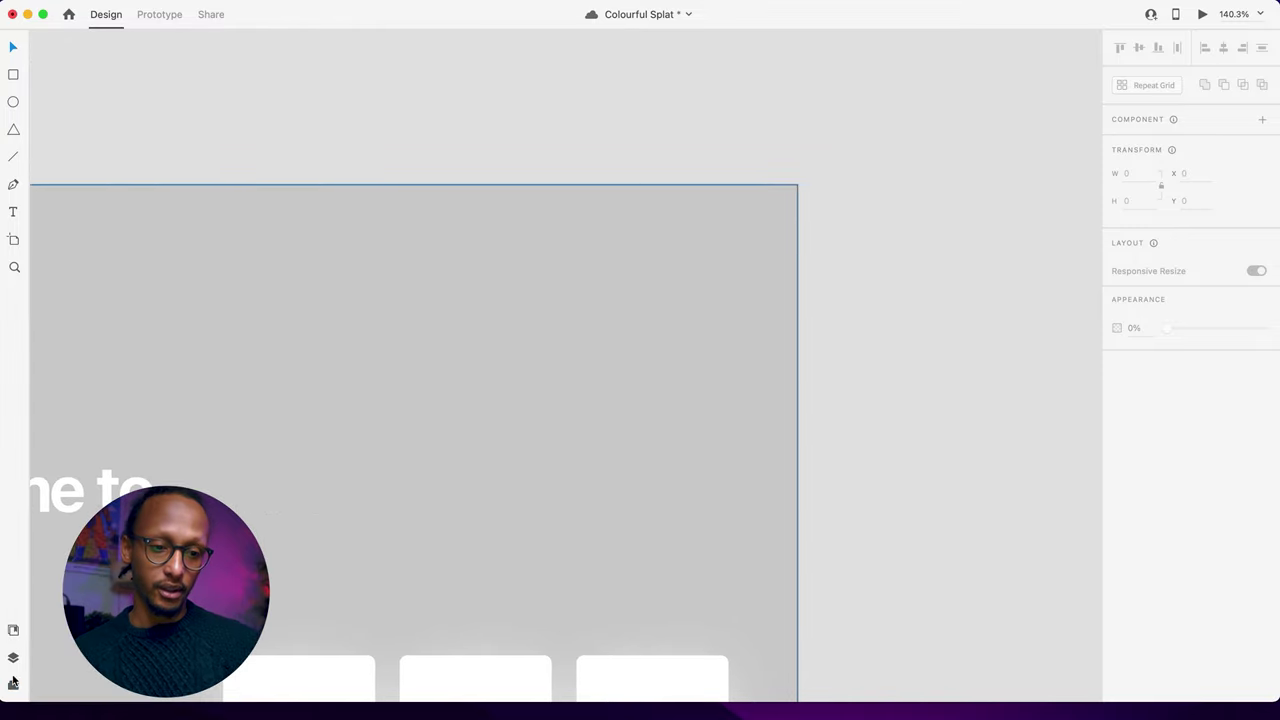
left_click(14, 685)
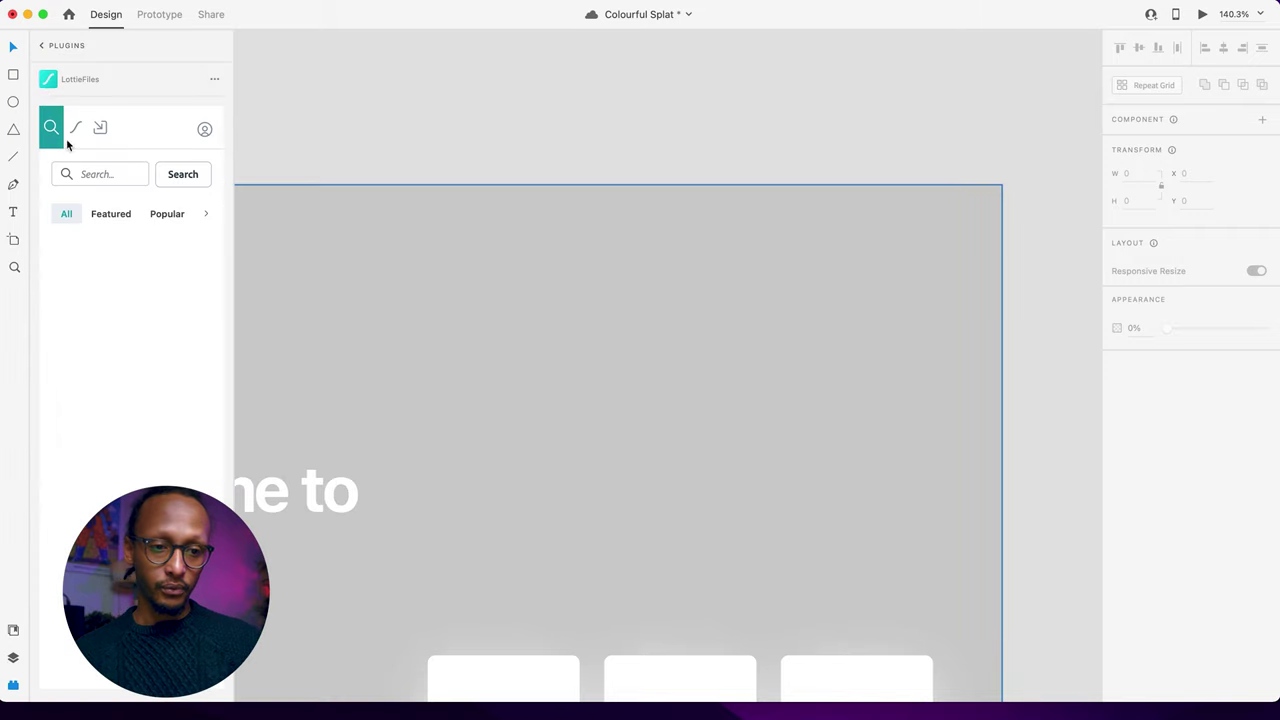
left_click(40, 47)
left_click(78, 81)
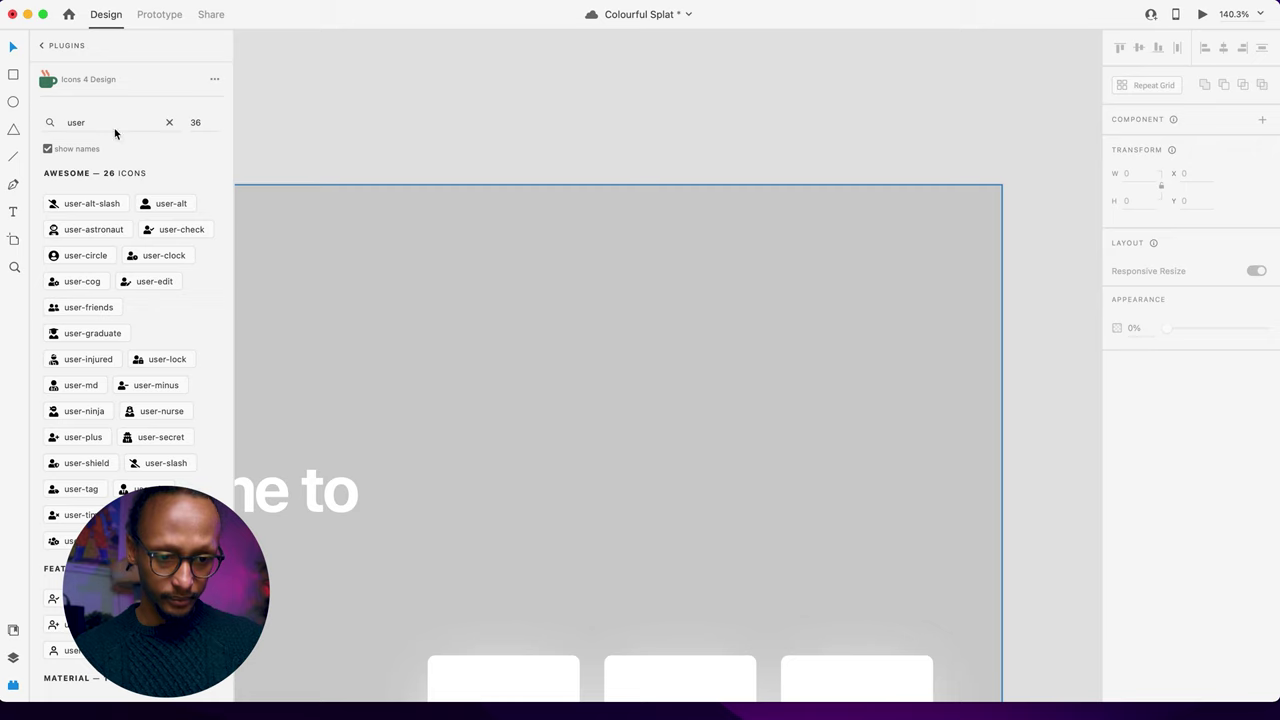
scroll(100, 375, "down", 2)
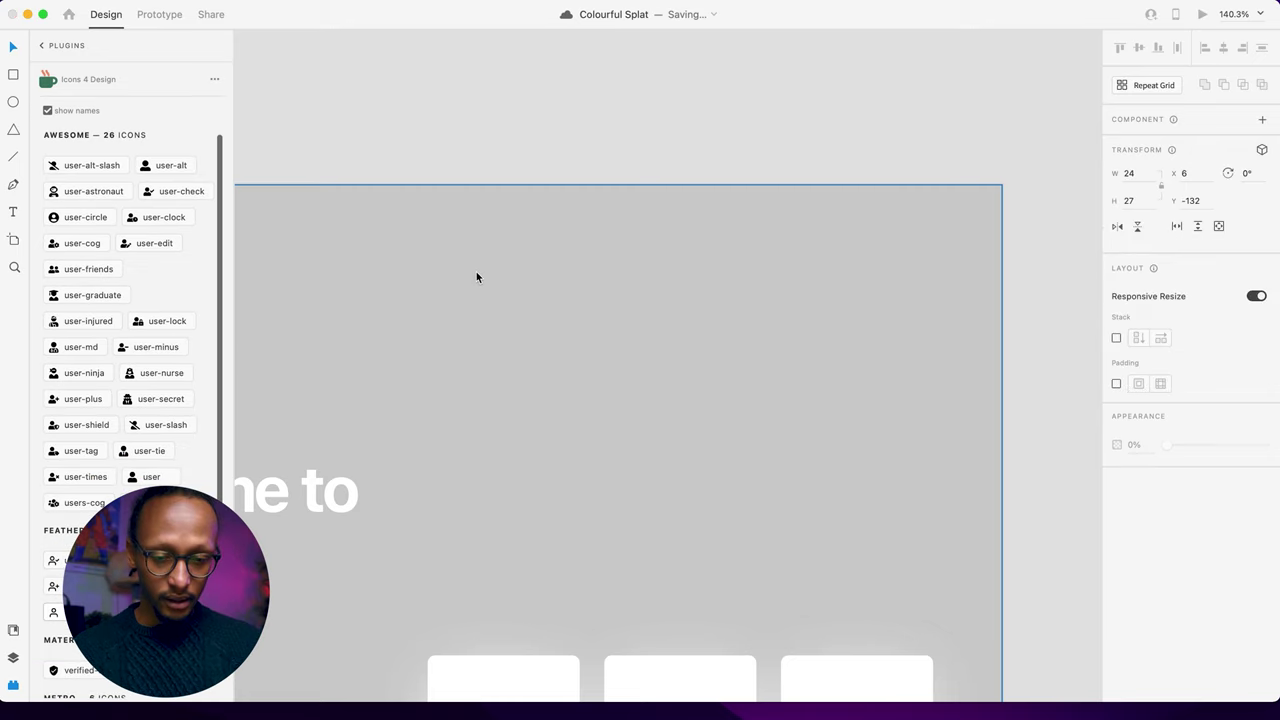
Step: Paste the user icon onto the artboard and move it near the top-right corner
key("cmd+z")
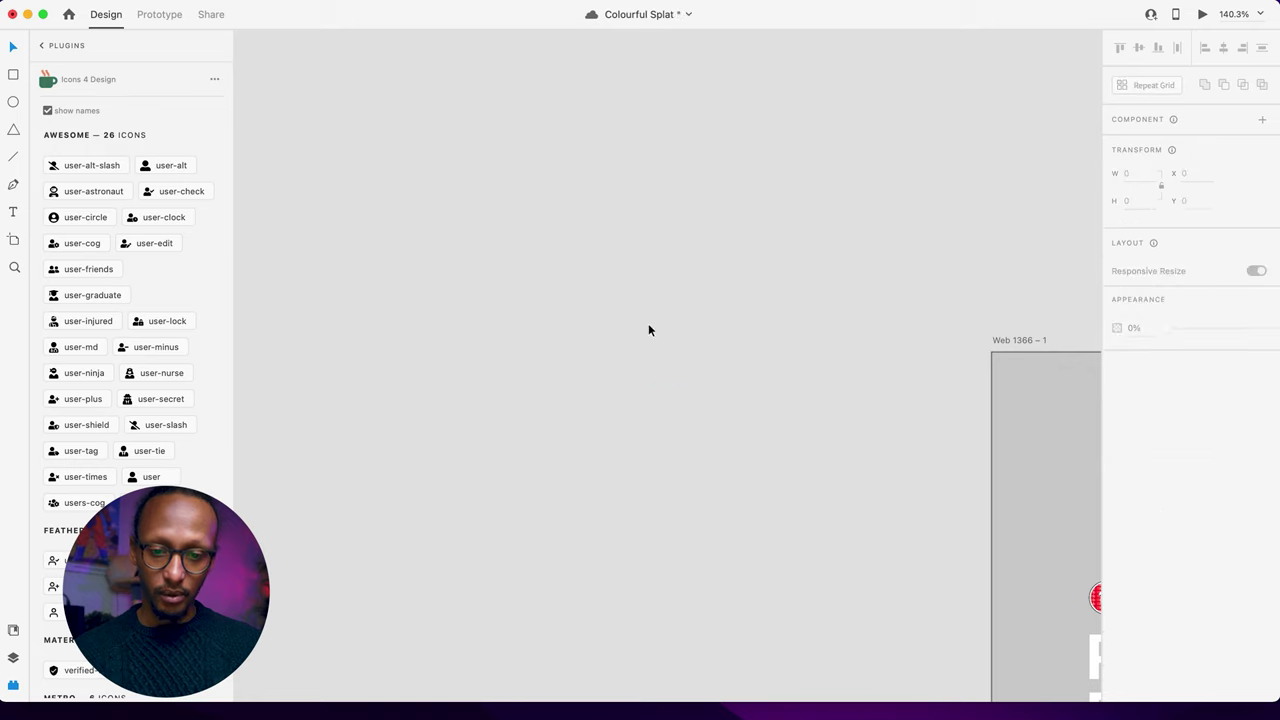
right_click(648, 323)
left_click(912, 269)
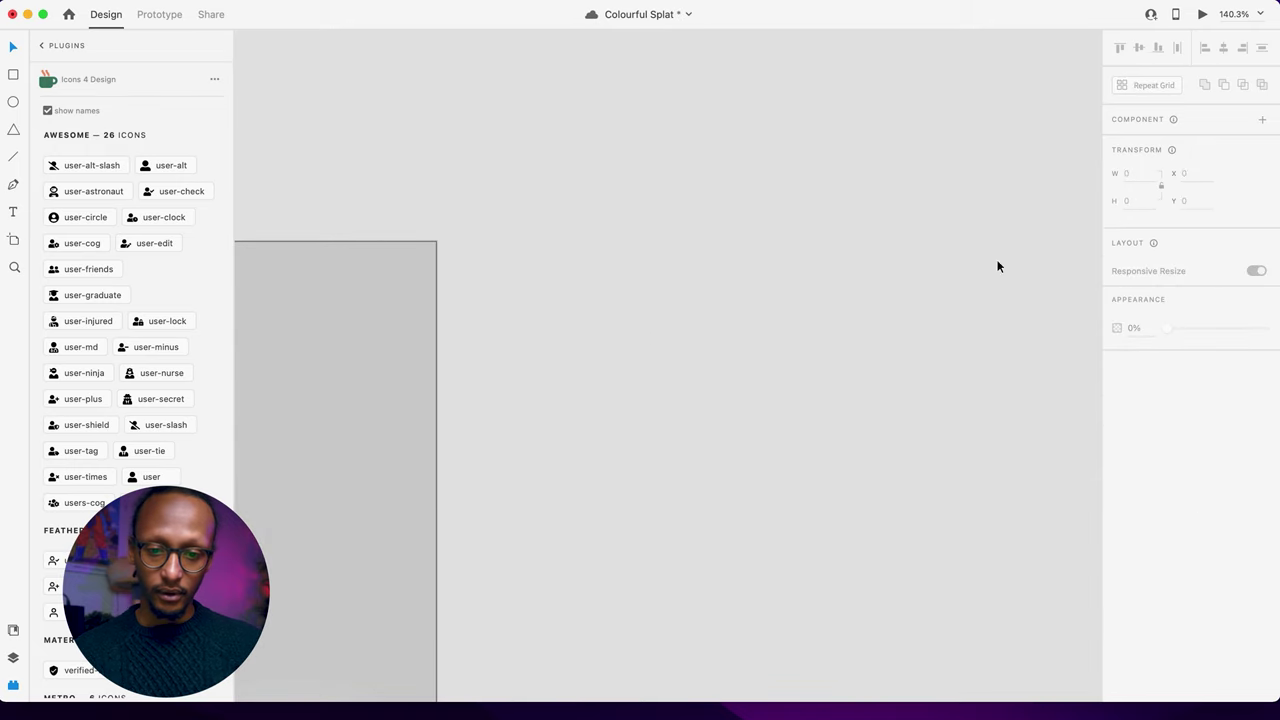
key("cmd+shift+z")
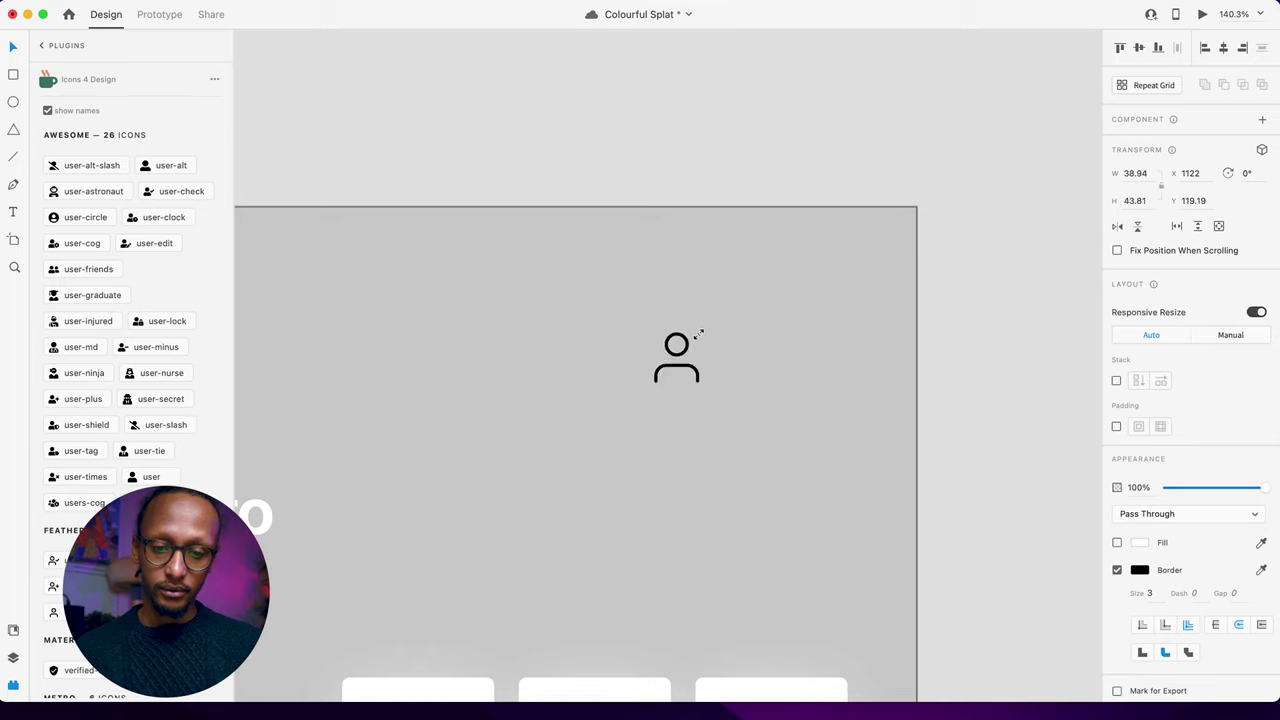
left_click_drag(686, 360, 742, 325)
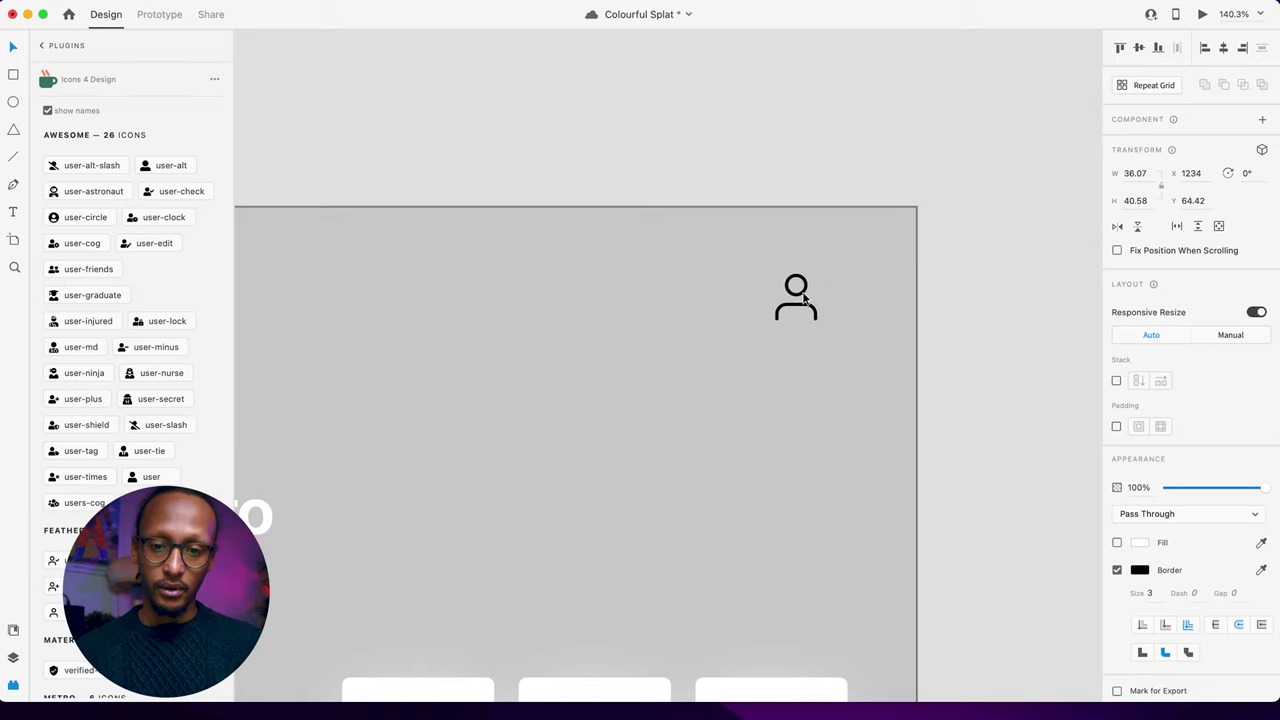
left_click_drag(830, 305, 838, 301)
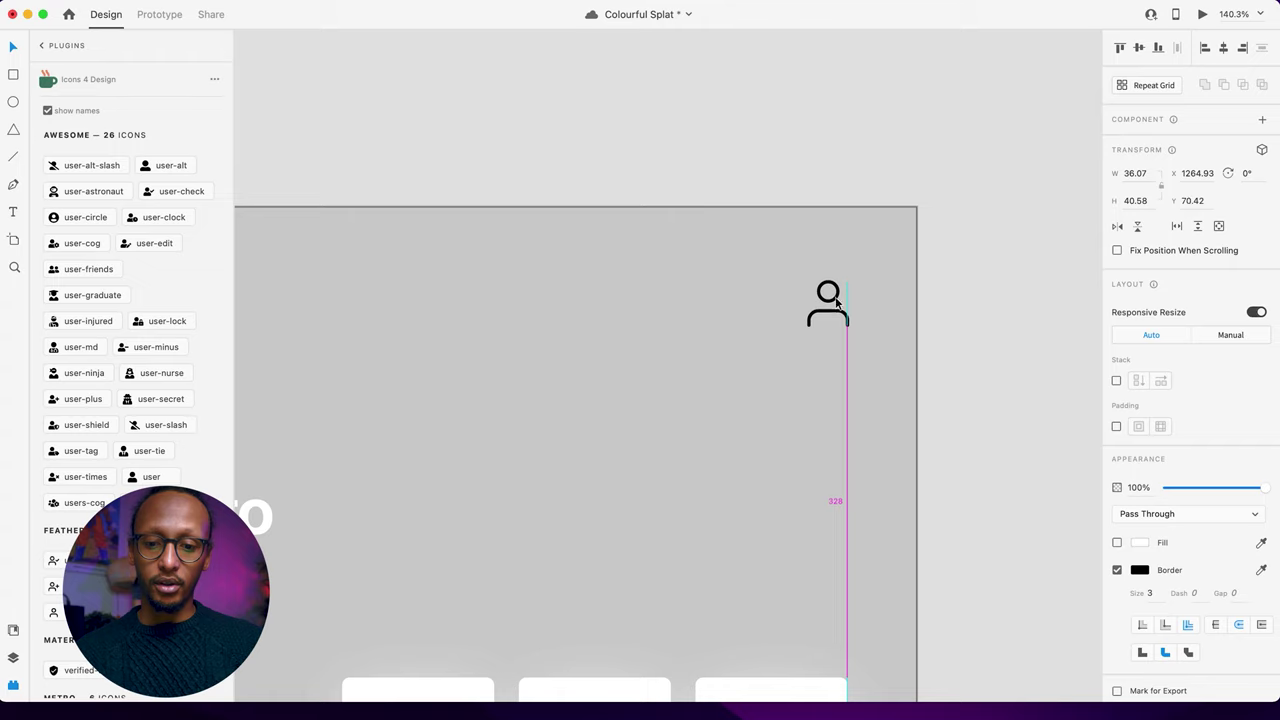
Step: Set the user icon's border colour to white
left_click(1140, 571)
left_click_drag(1056, 554, 912, 419)
left_click(967, 215)
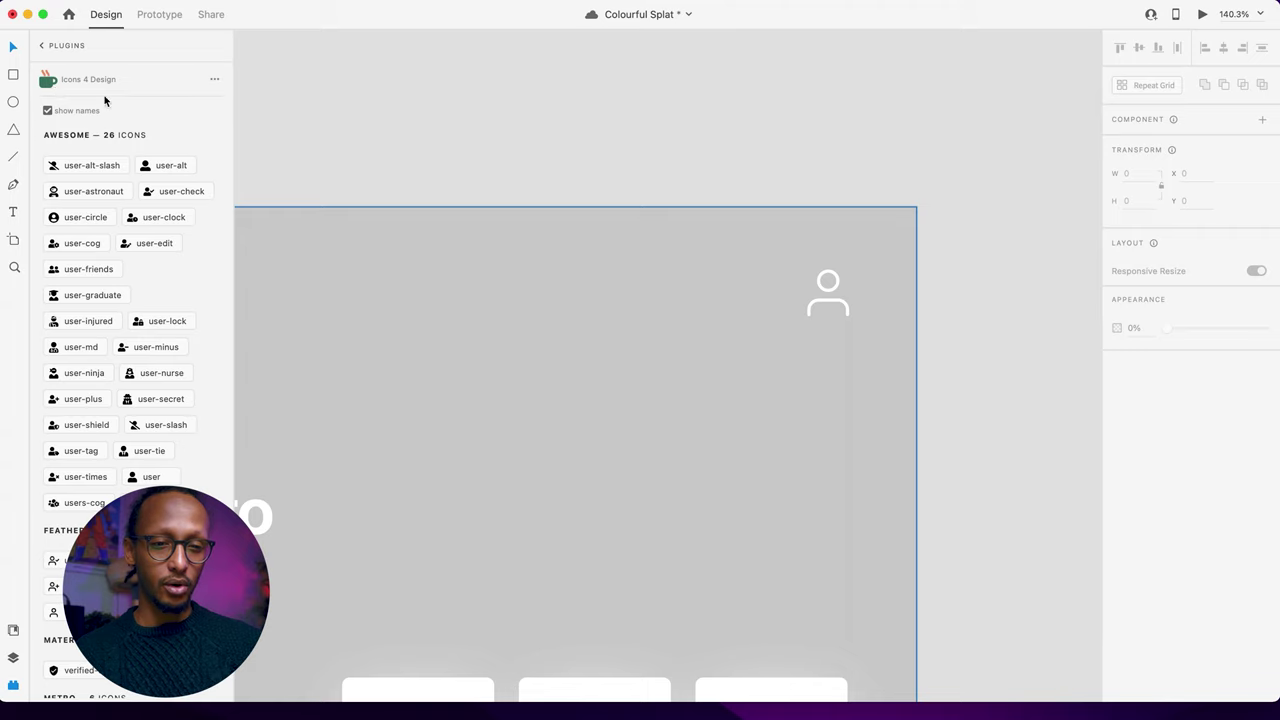
Step: Search Icons 4 Design for a gear icon ('gear', 'cog', 'setting') and insert the Feather settings icon
scroll(105, 170, "up", 2)
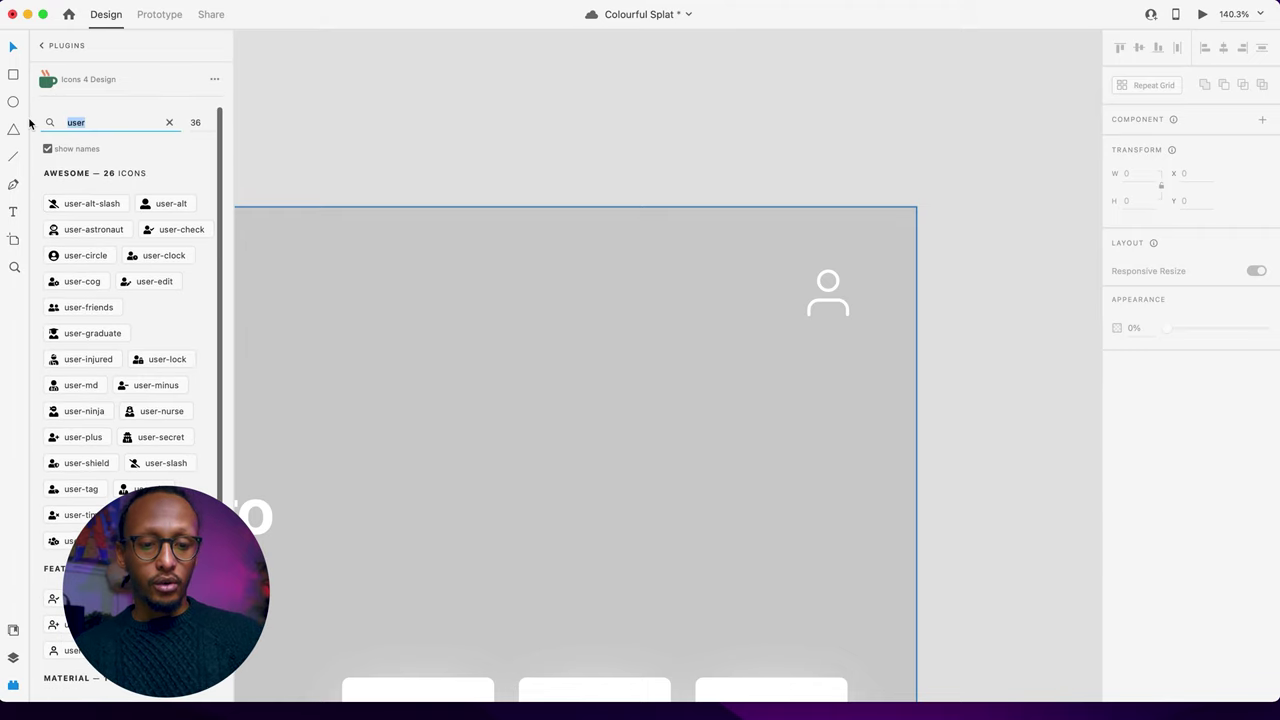
type("gea")
key("Return")
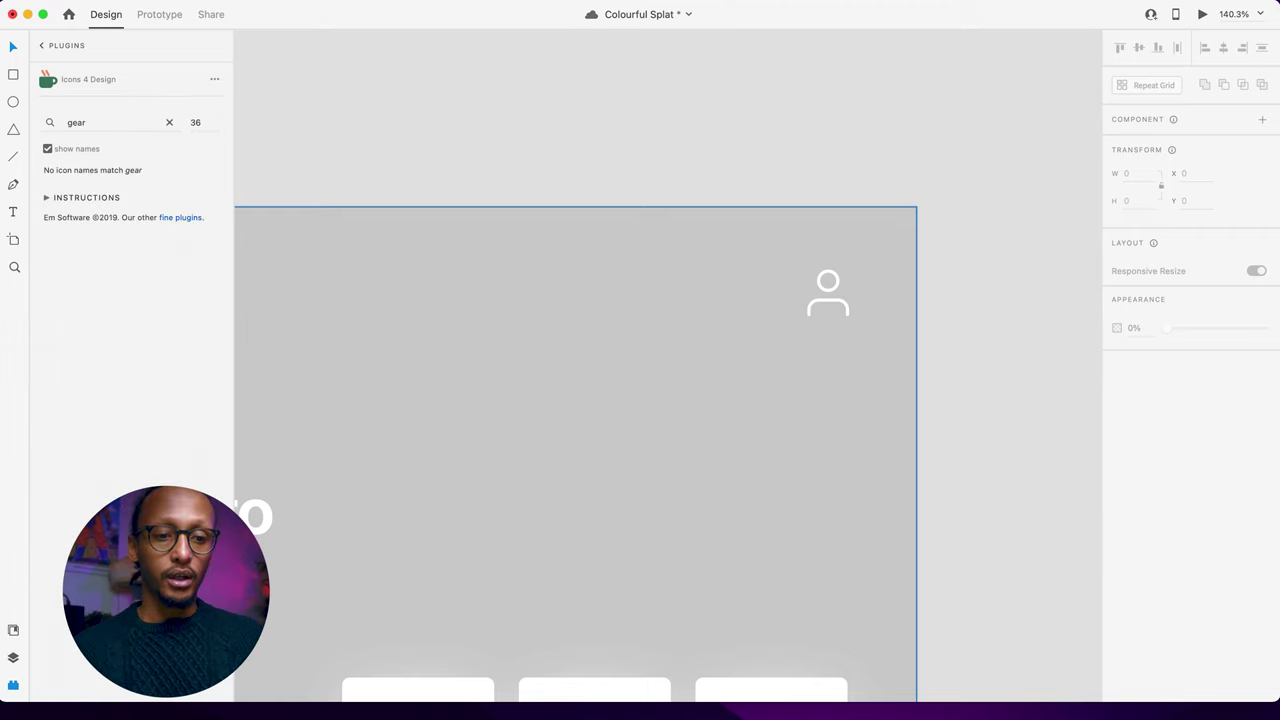
type("c")
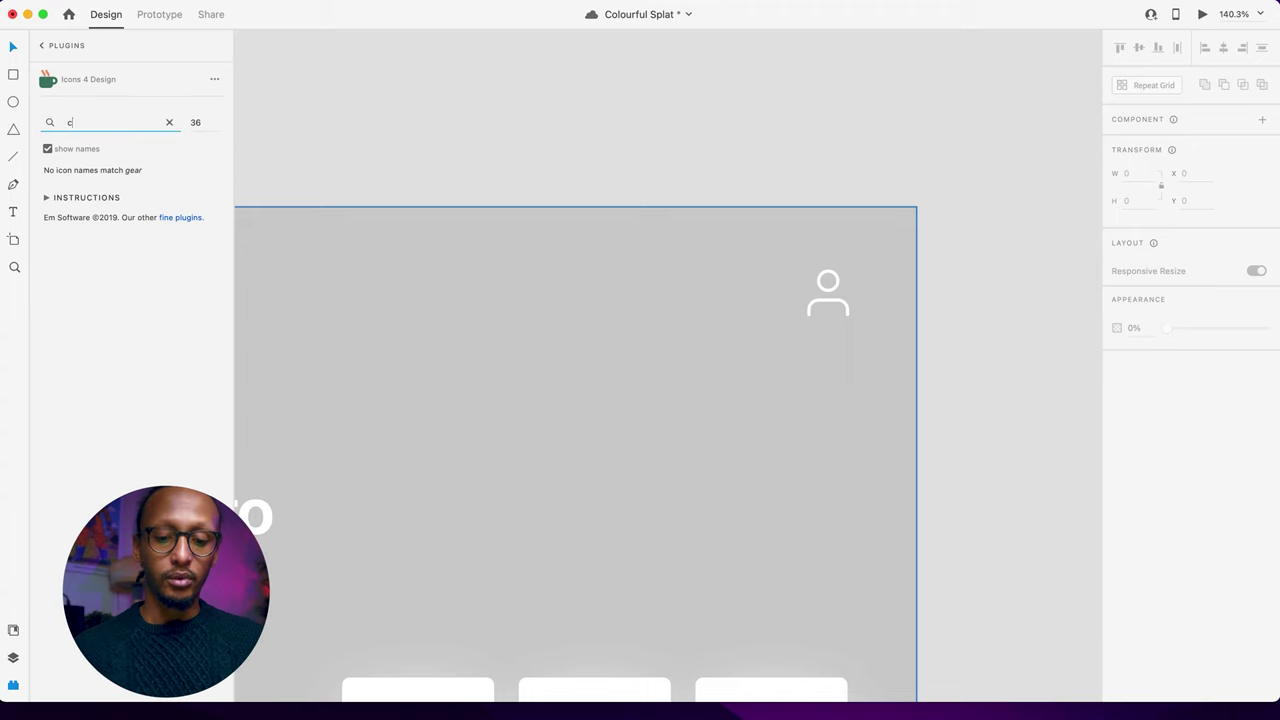
type("og")
key("Return")
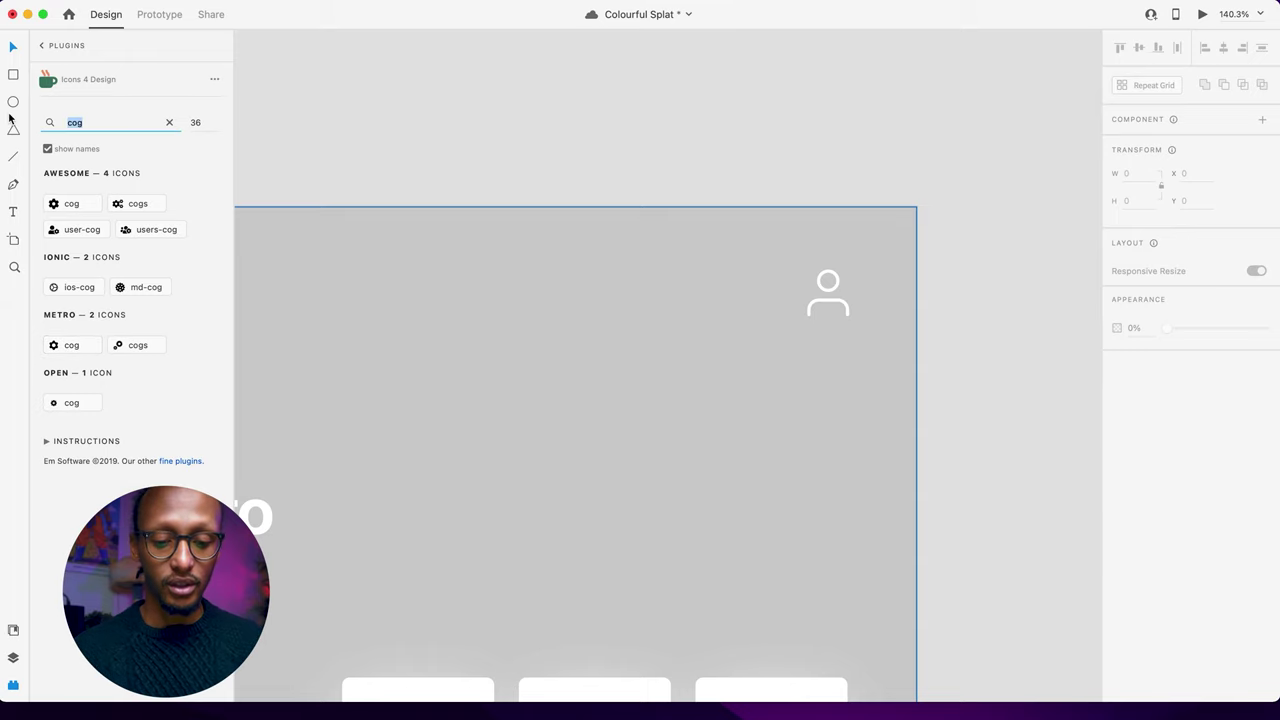
type("gea")
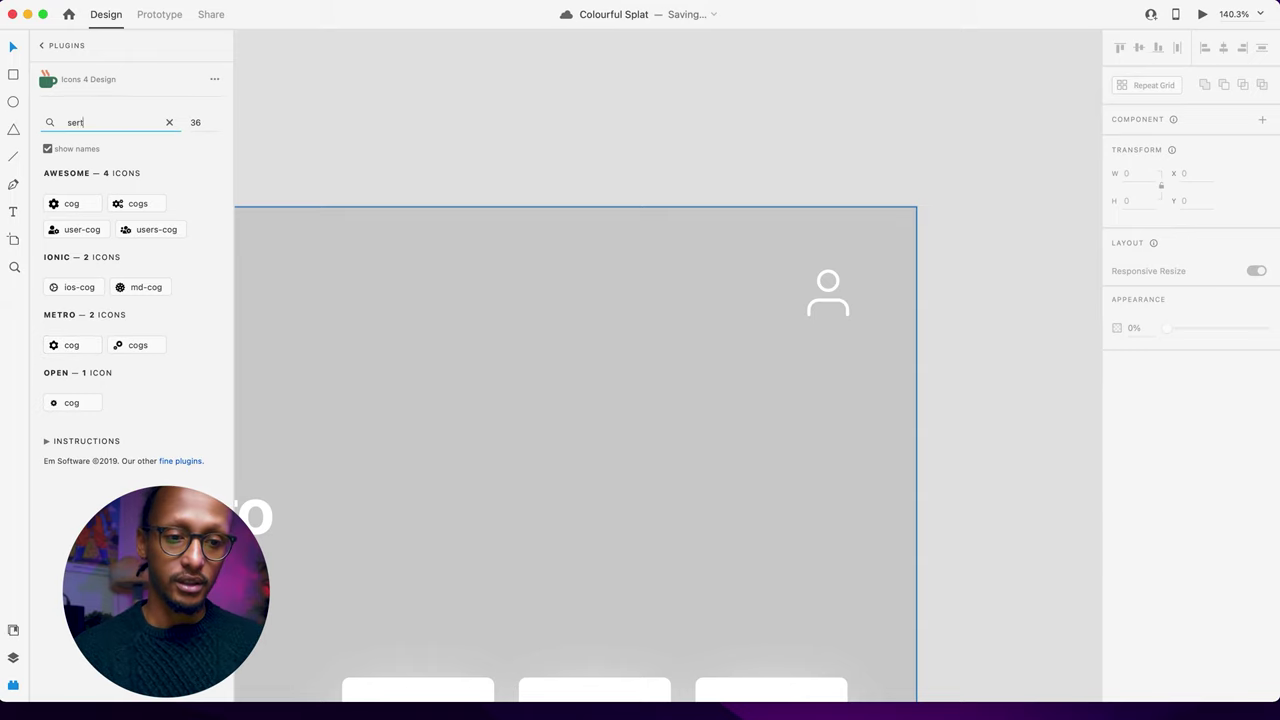
type("ting")
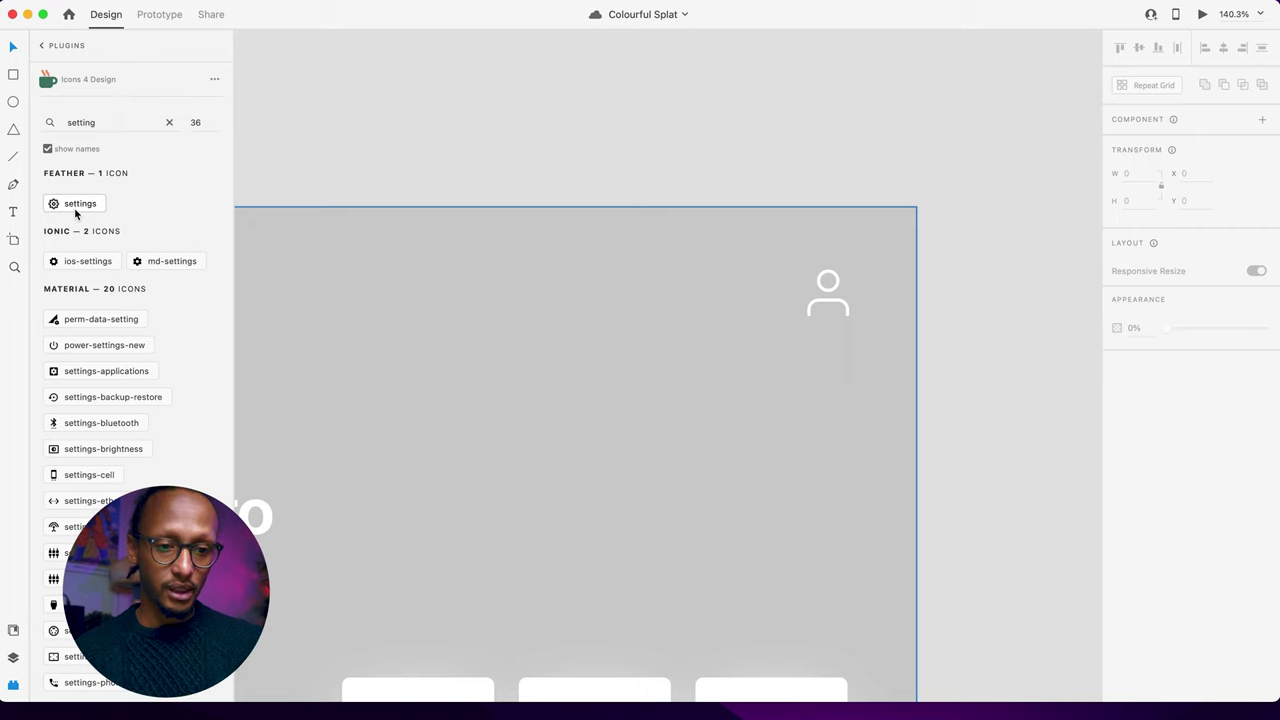
left_click(78, 206)
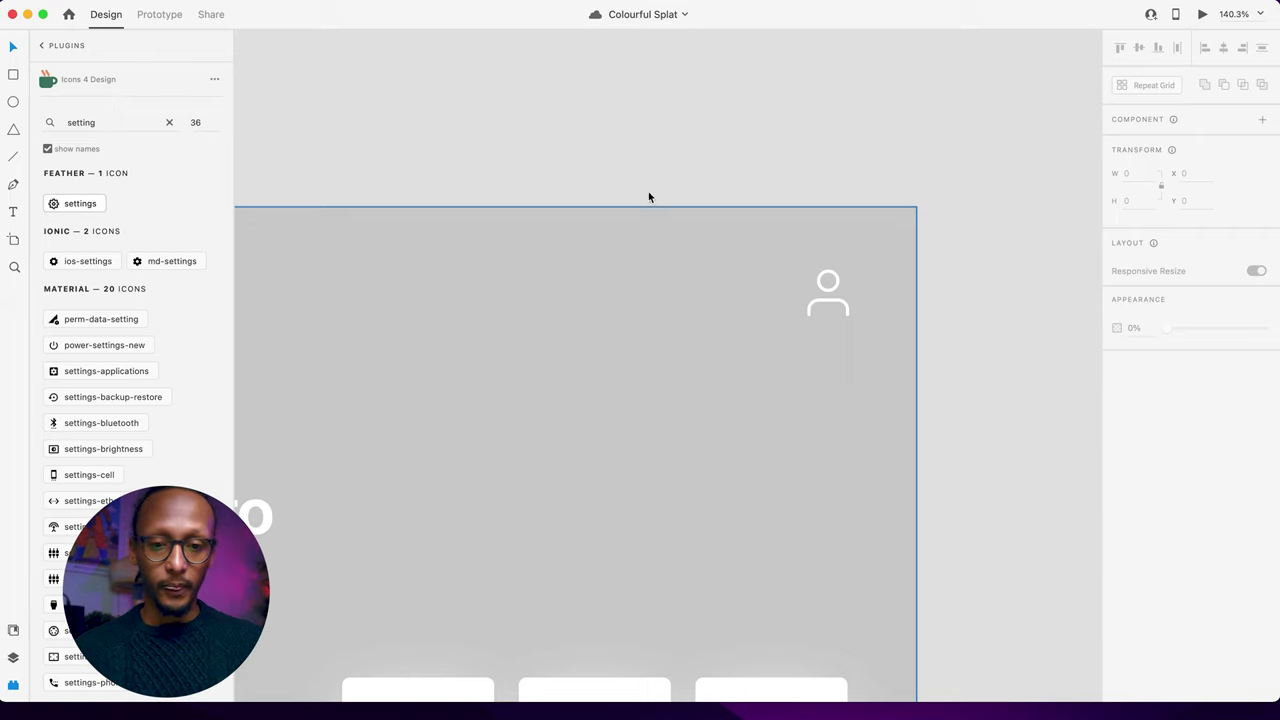
left_click(74, 210)
left_click(86, 206)
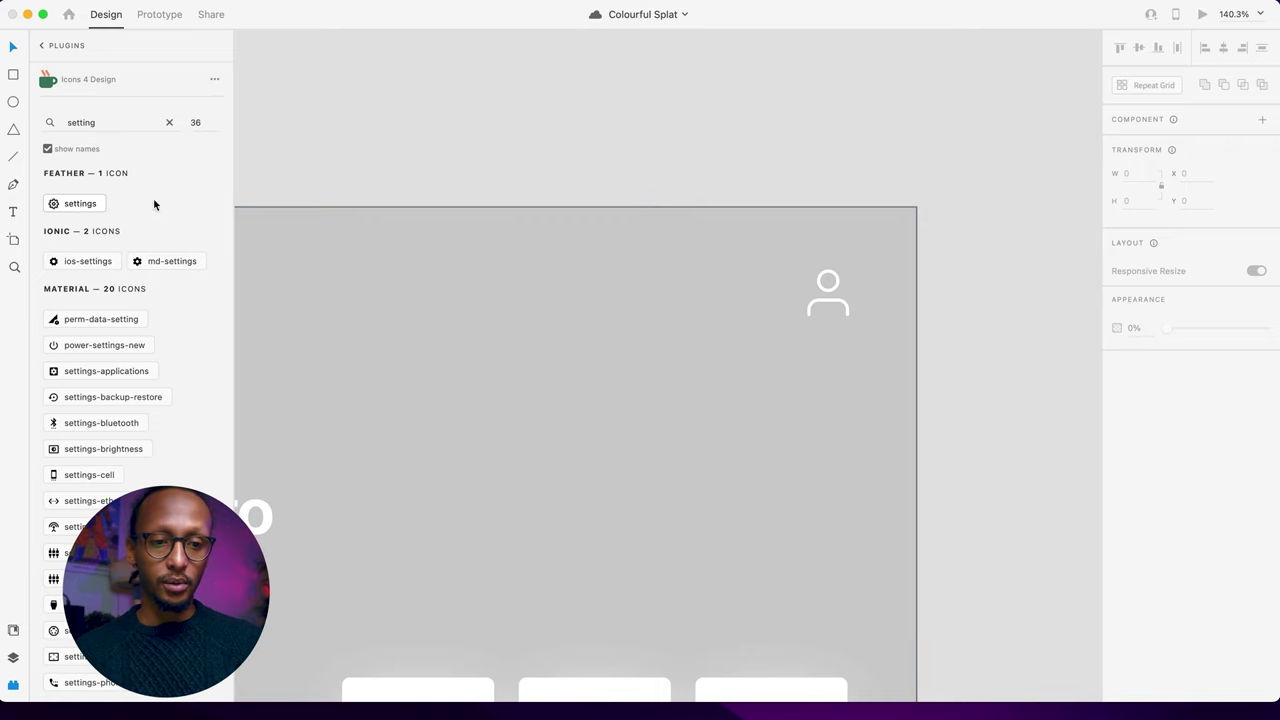
Step: Paste the gear icon onto the artboard and place it beside the user icon
key("Delete")
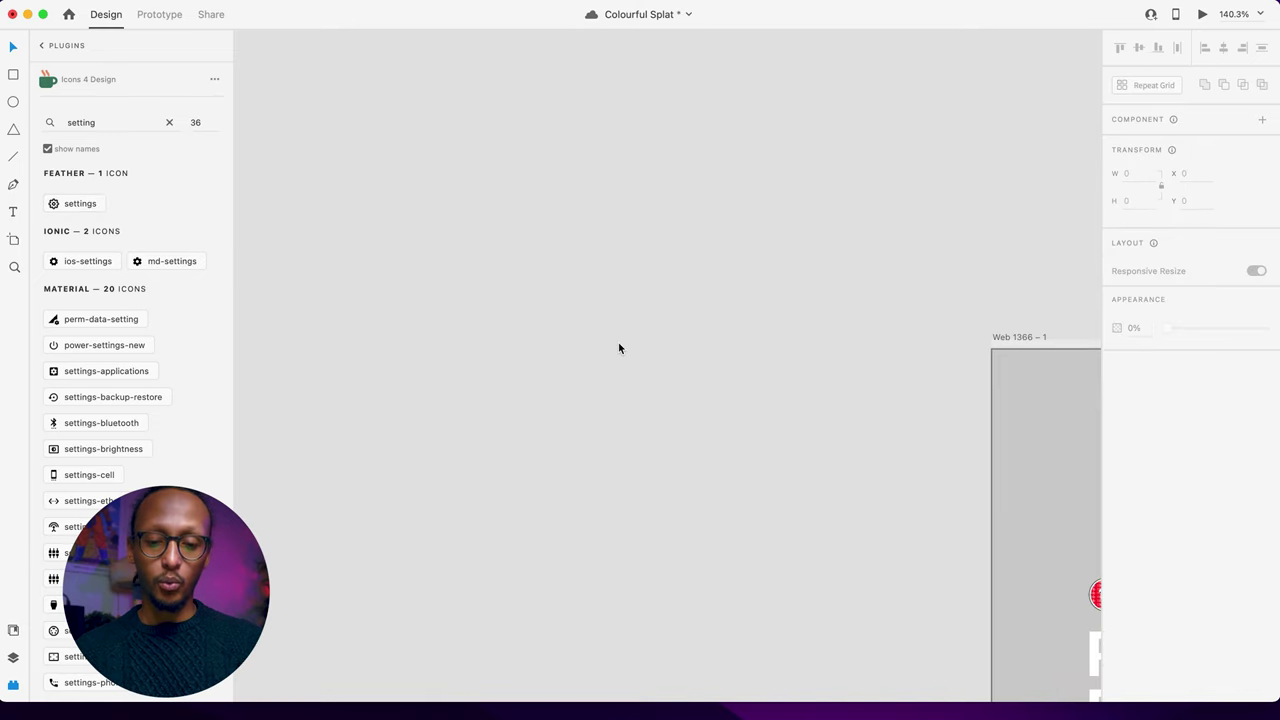
scroll(618, 342, "right", 10)
scroll(618, 342, "down", 5)
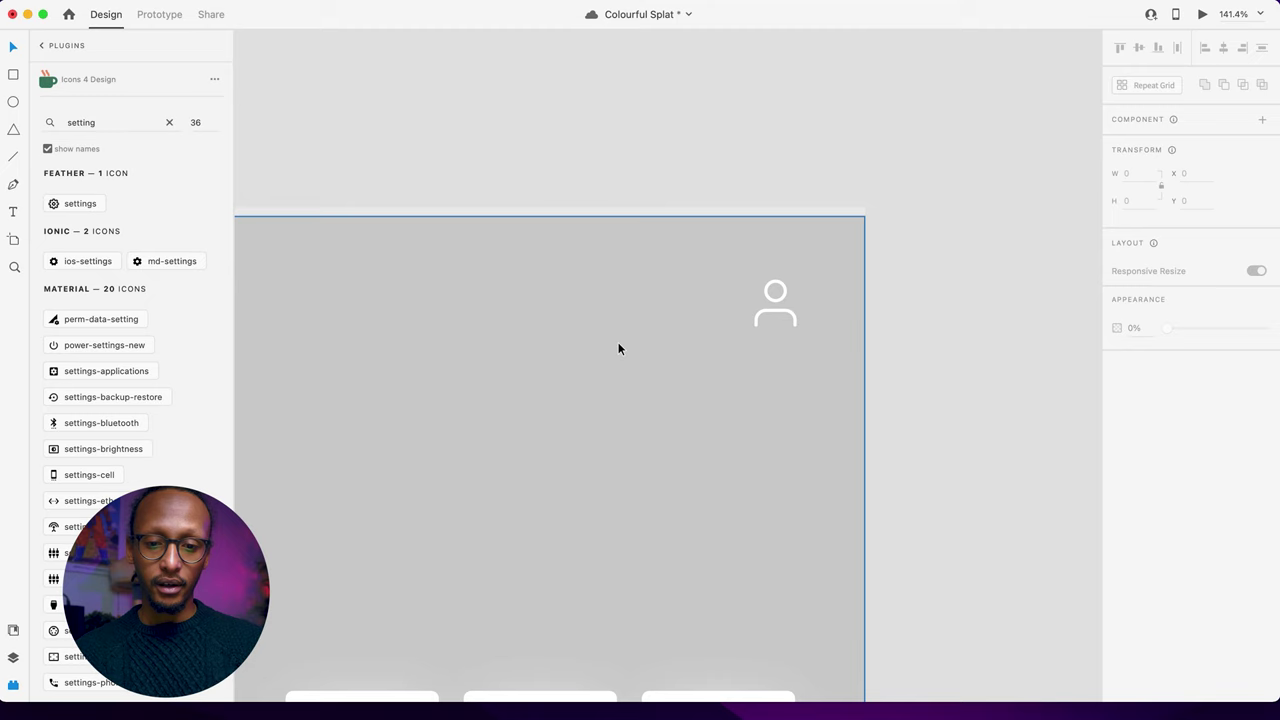
key("super+z")
left_click_drag(654, 355, 621, 336)
left_click(845, 290)
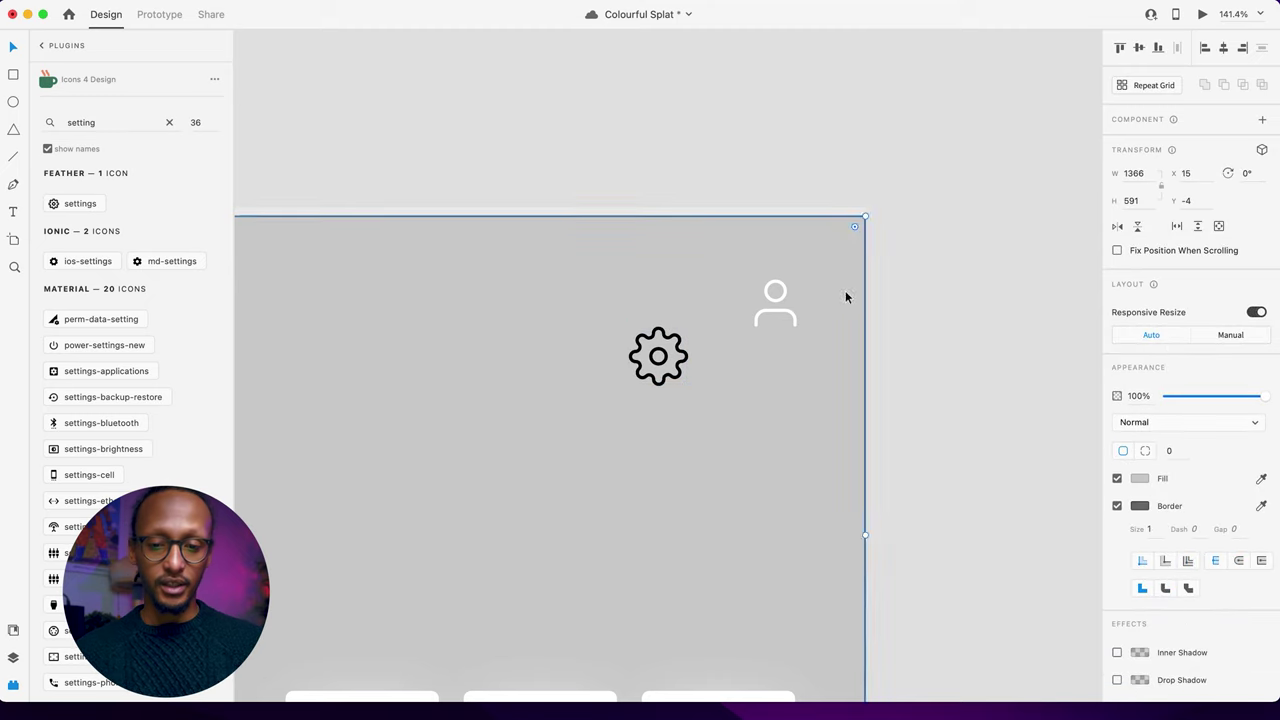
left_click_drag(668, 366, 862, 310)
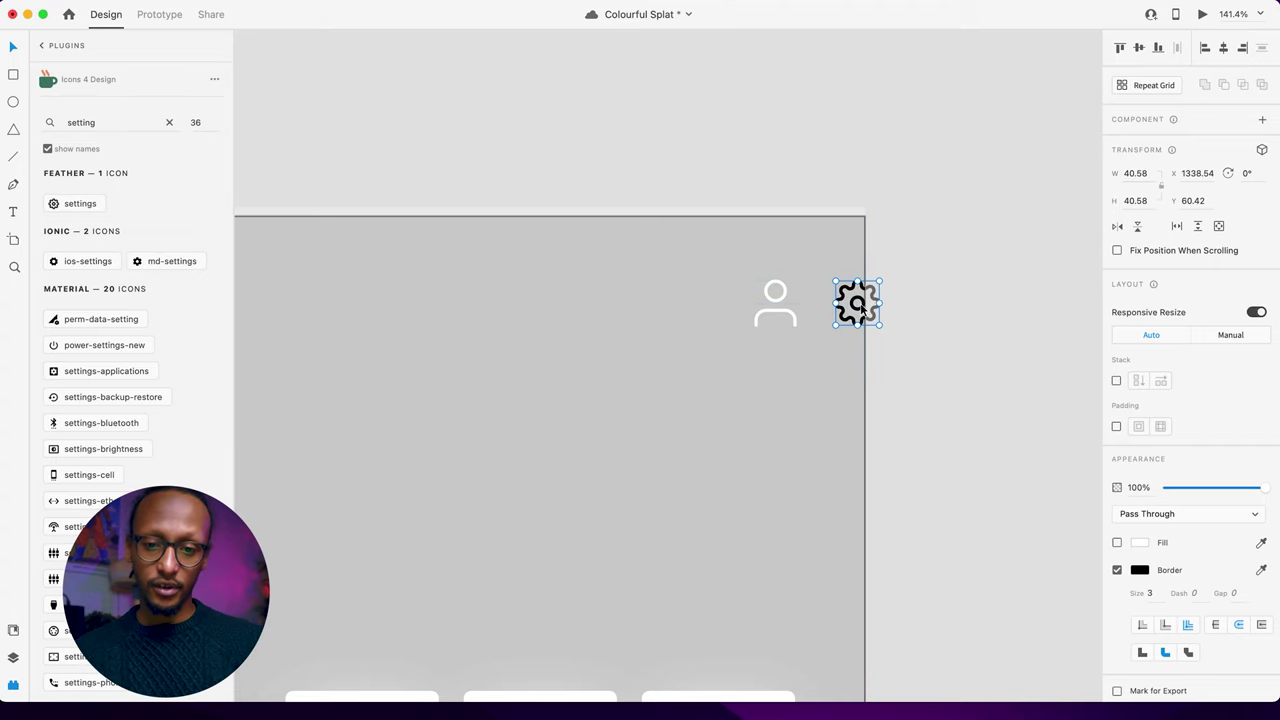
left_click(785, 318, "shift")
scroll(785, 318, "up", 4)
scroll(785, 318, "left", 4)
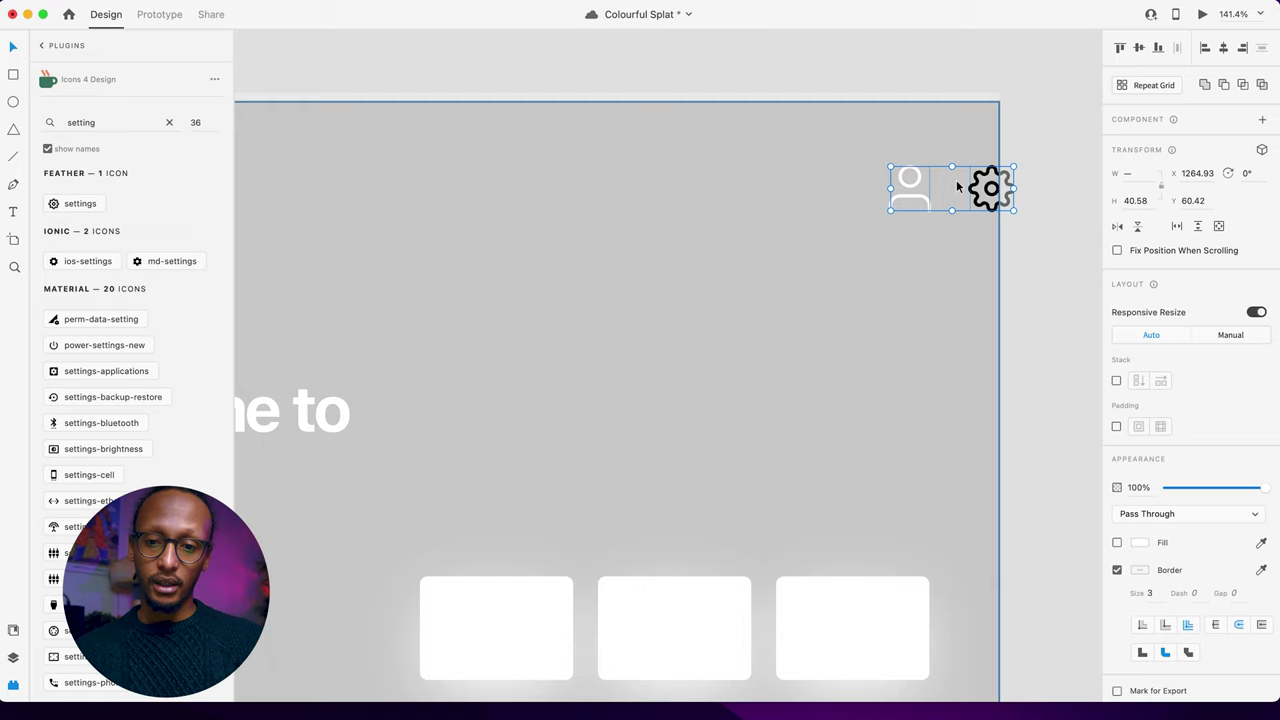
left_click_drag(981, 197, 898, 200)
Step: Shrink the user and gear icons to about 29 px tall with a white 2 px border
left_click(903, 81)
left_click(914, 202)
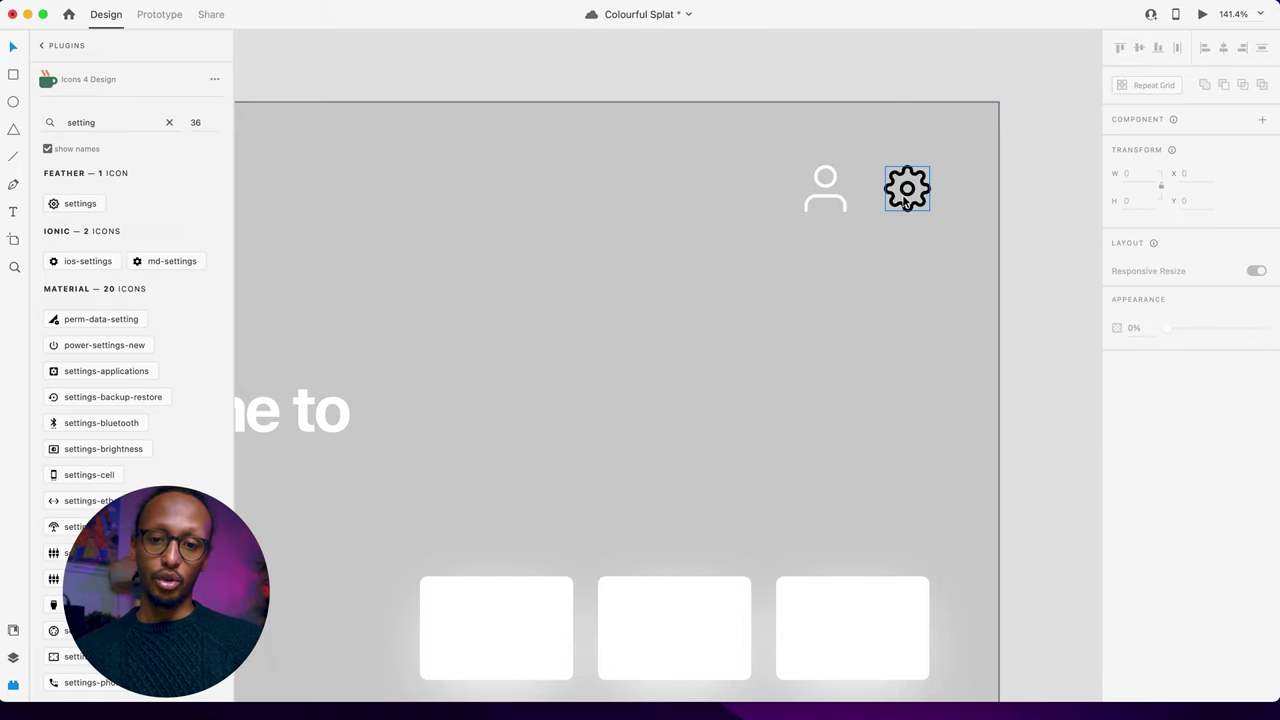
key("super+a")
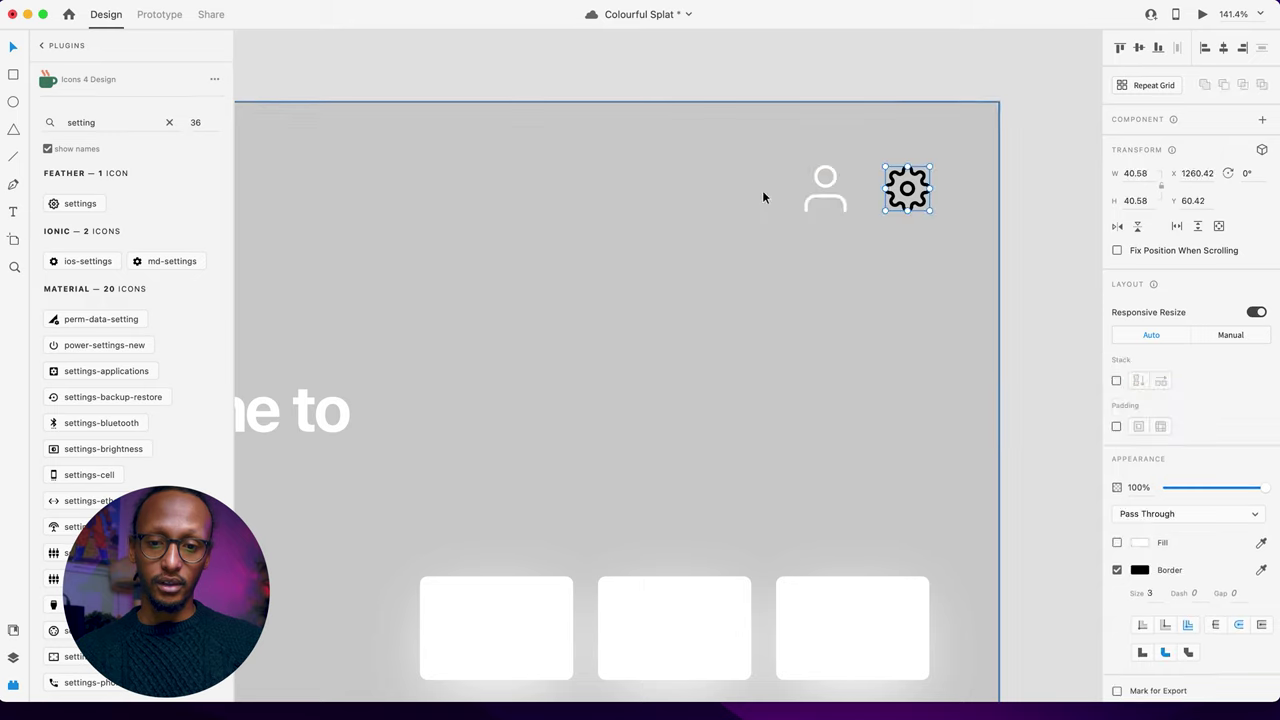
left_click(824, 196)
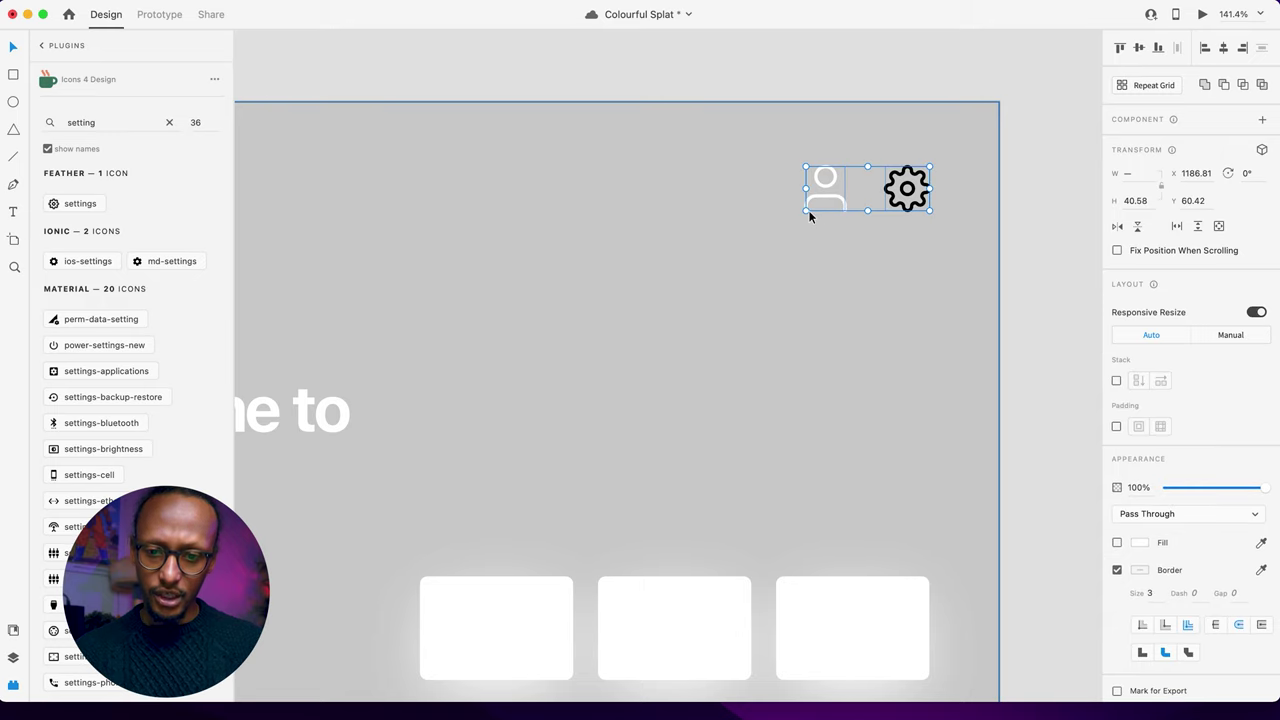
left_click_drag(806, 208, 834, 200)
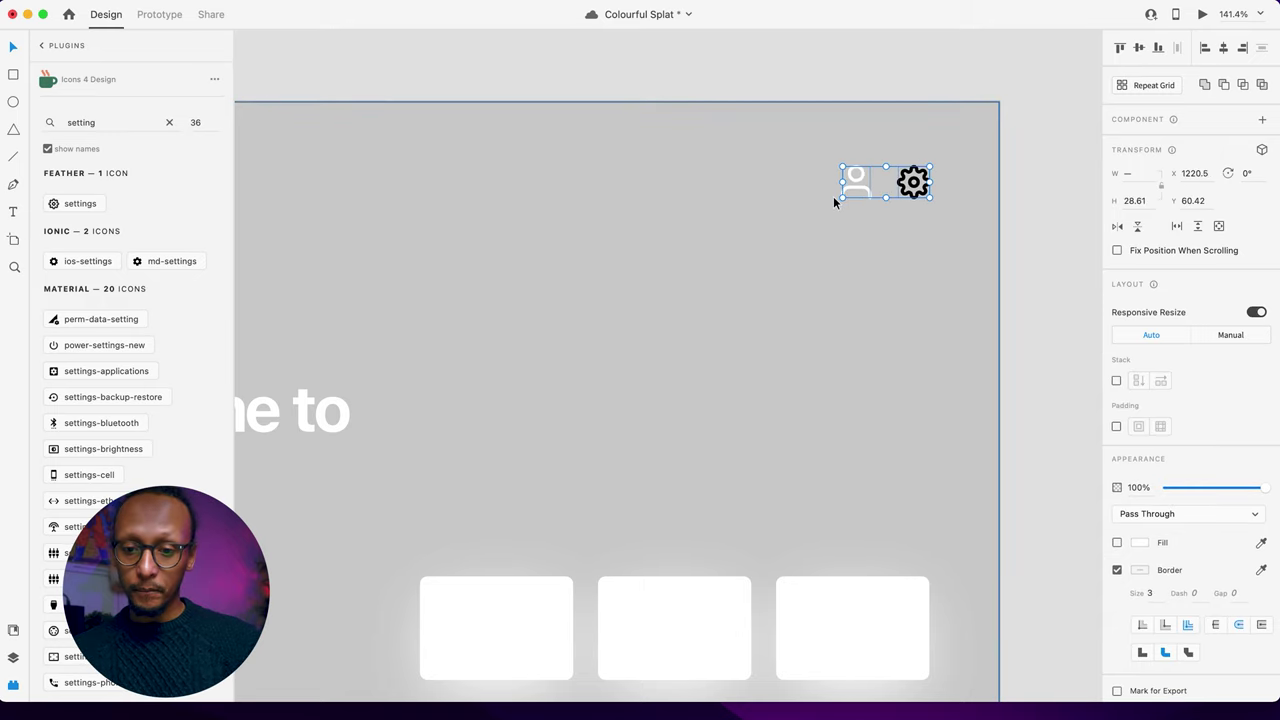
type("2")
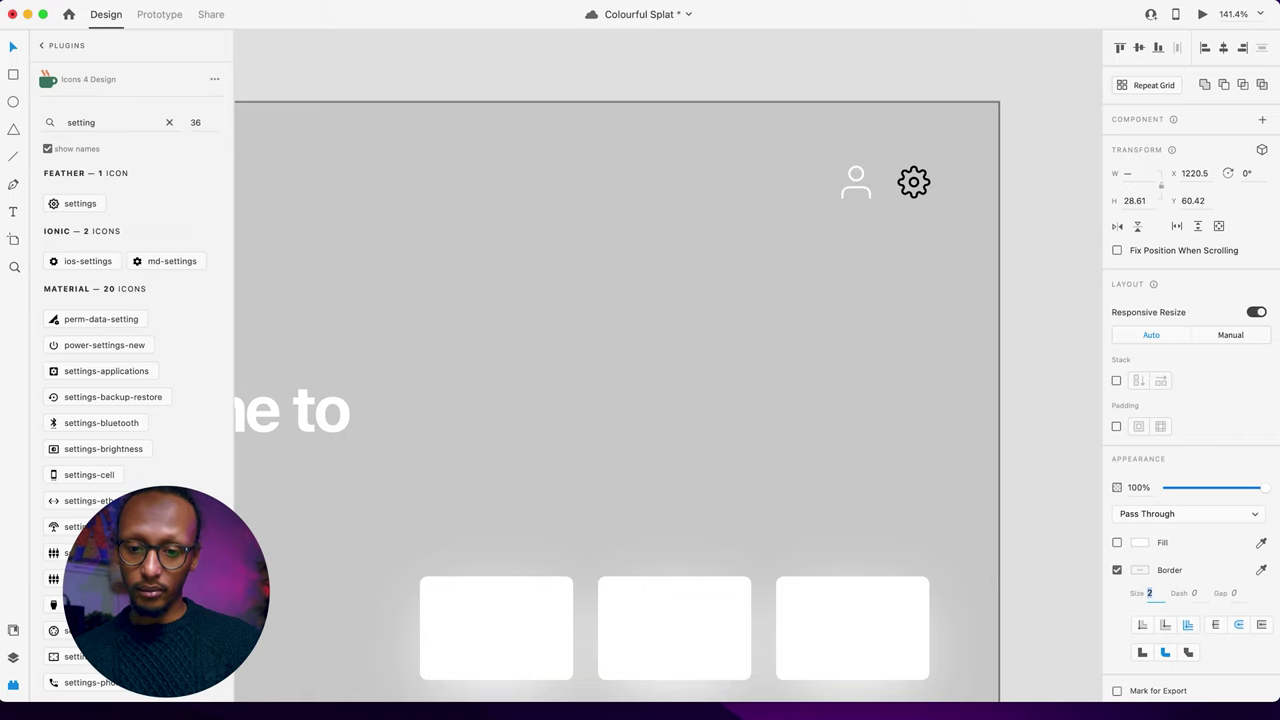
left_click(1137, 570)
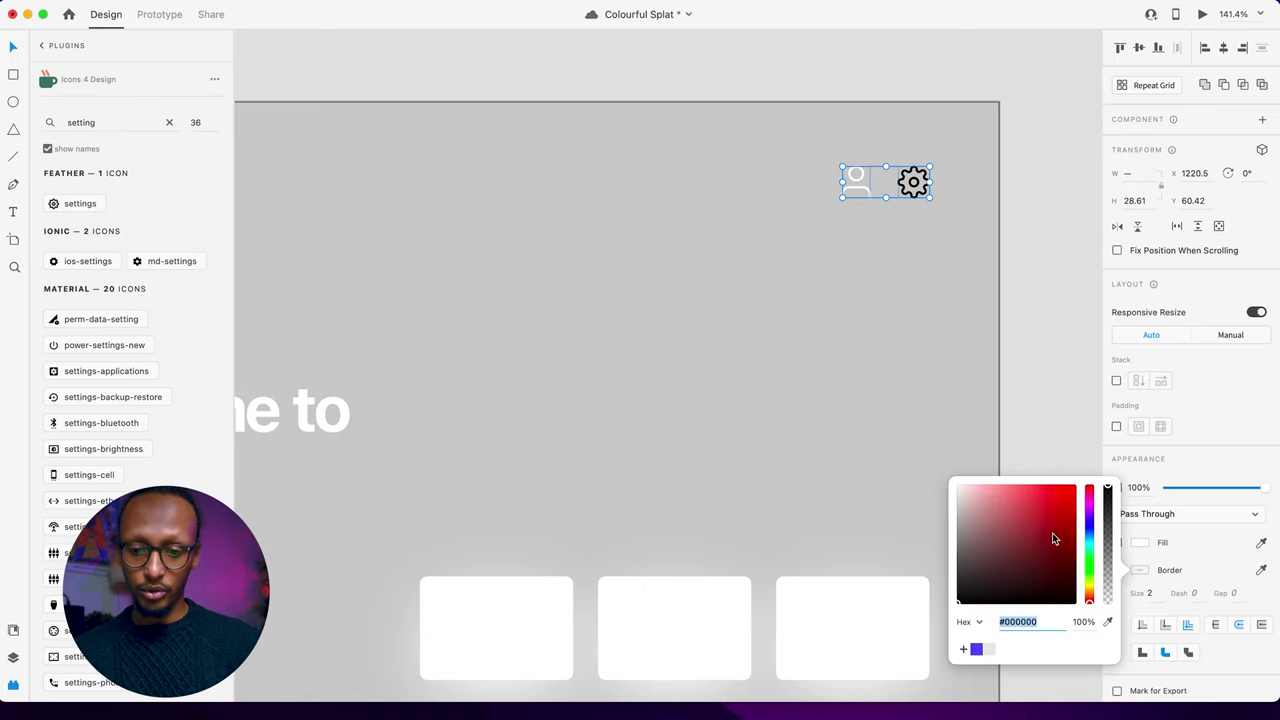
left_click(1080, 326)
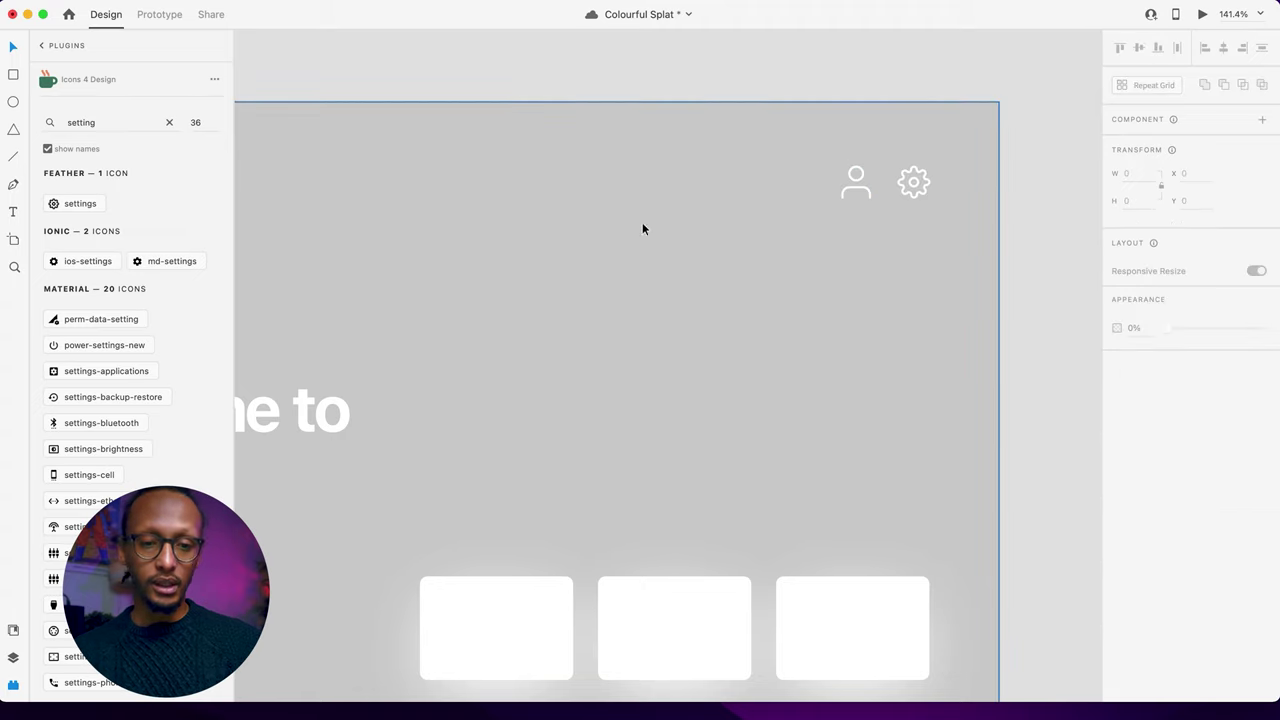
Step: Insert the 'search' magnifier icon, line it up left of the user icon, and fill it white
double_click(113, 121)
type("search")
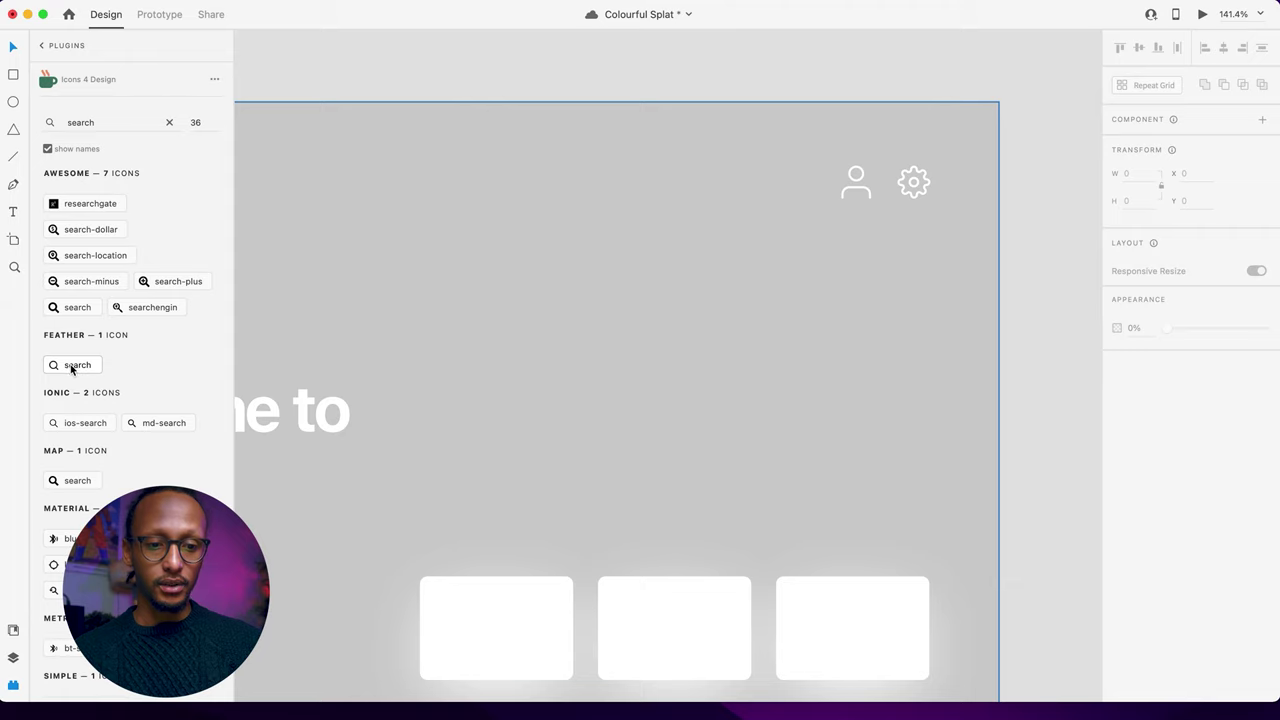
left_click(90, 422)
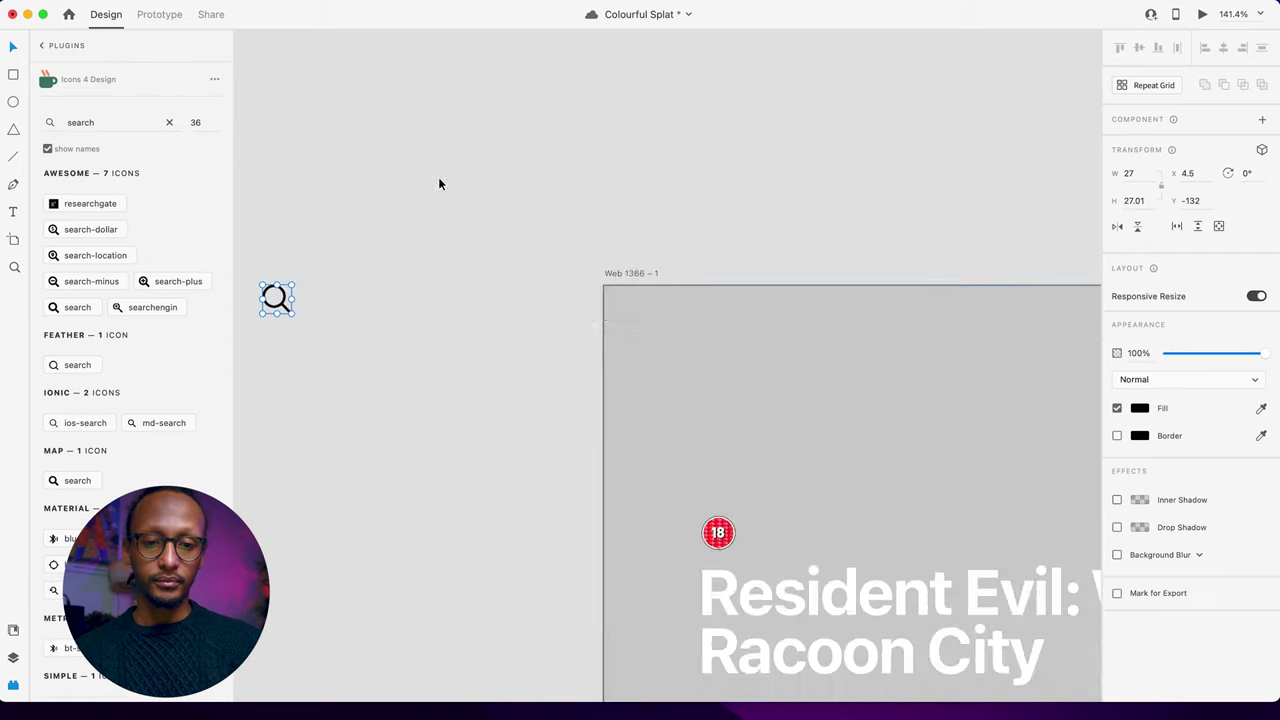
key("Delete")
scroll(606, 303, "right", 15)
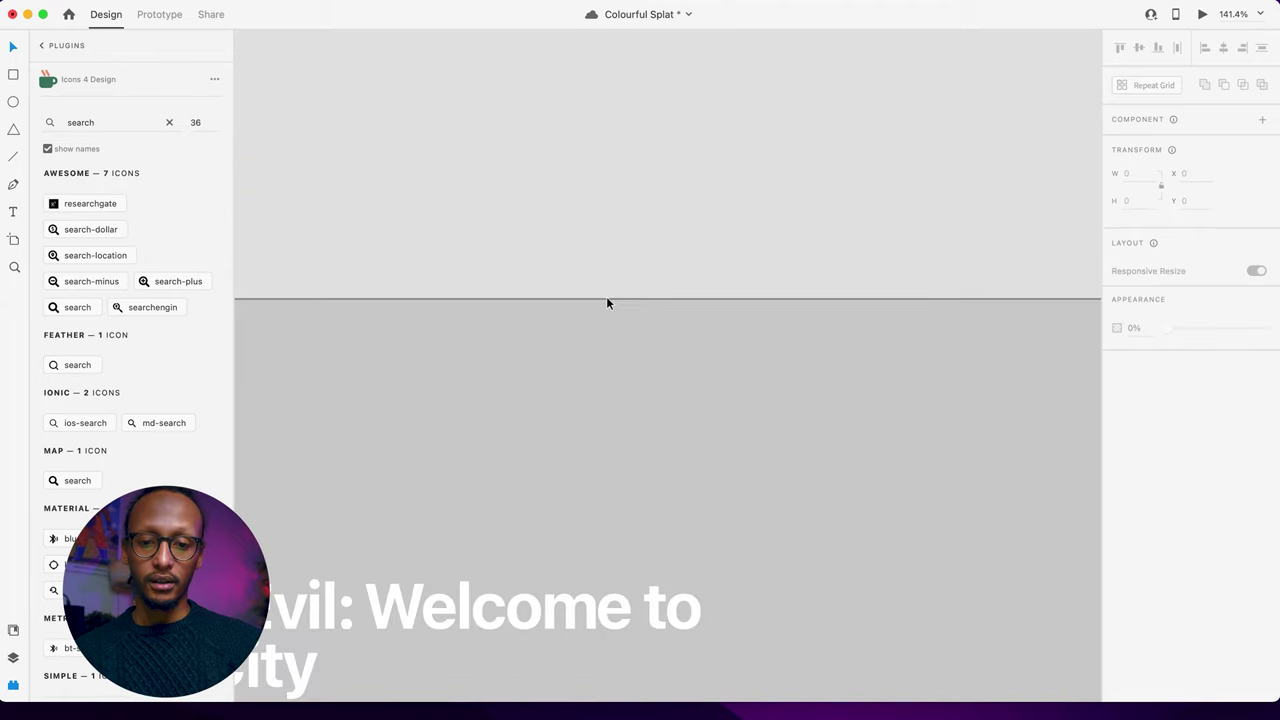
key("super+z")
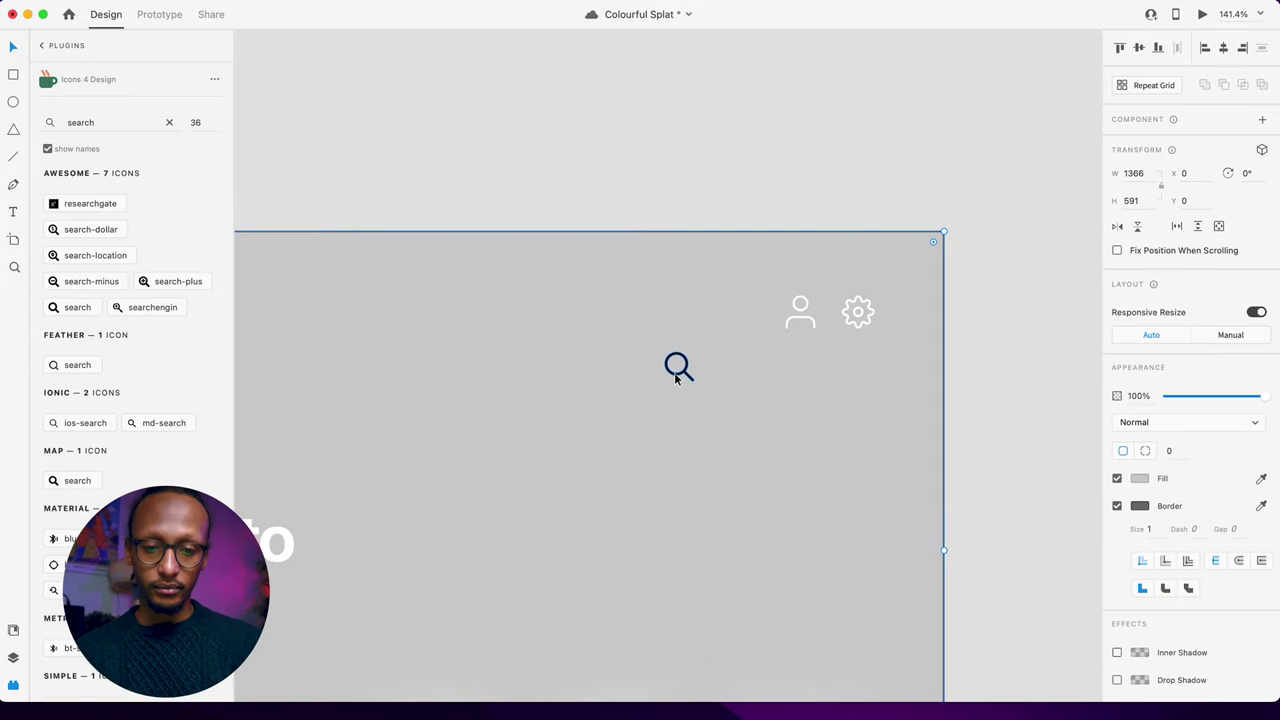
left_click_drag(677, 368, 745, 321)
left_click(1140, 451)
left_click_drag(1010, 430, 962, 376)
Step: Bring the hero background rectangle to front, shrink it to a top strip, and remove its border
left_click(713, 126)
key("super+0")
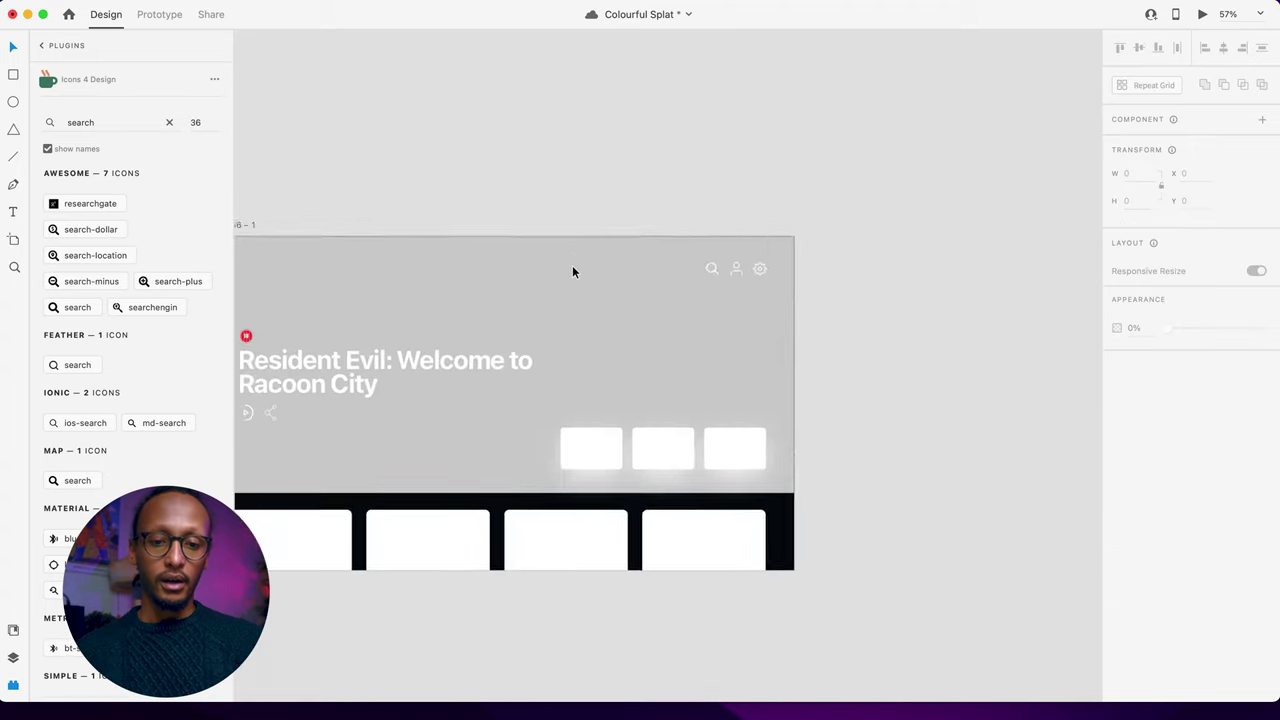
key("super+equal")
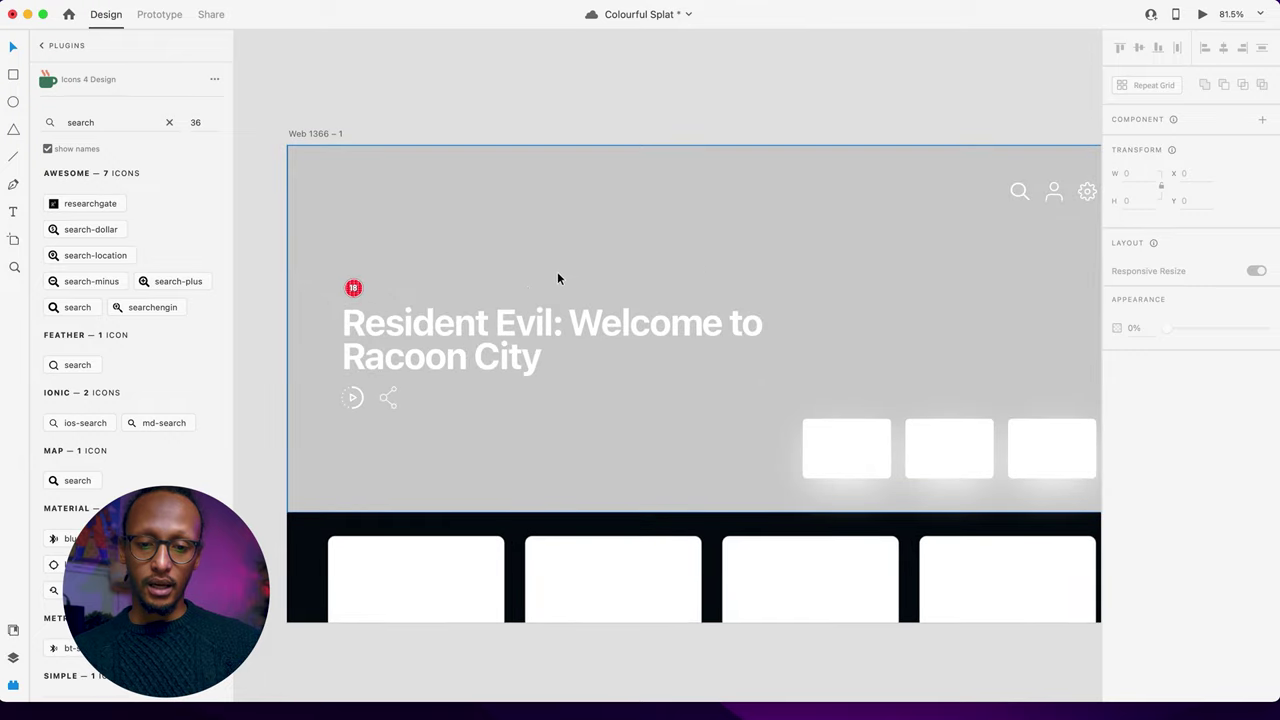
scroll(516, 294, "right", 3)
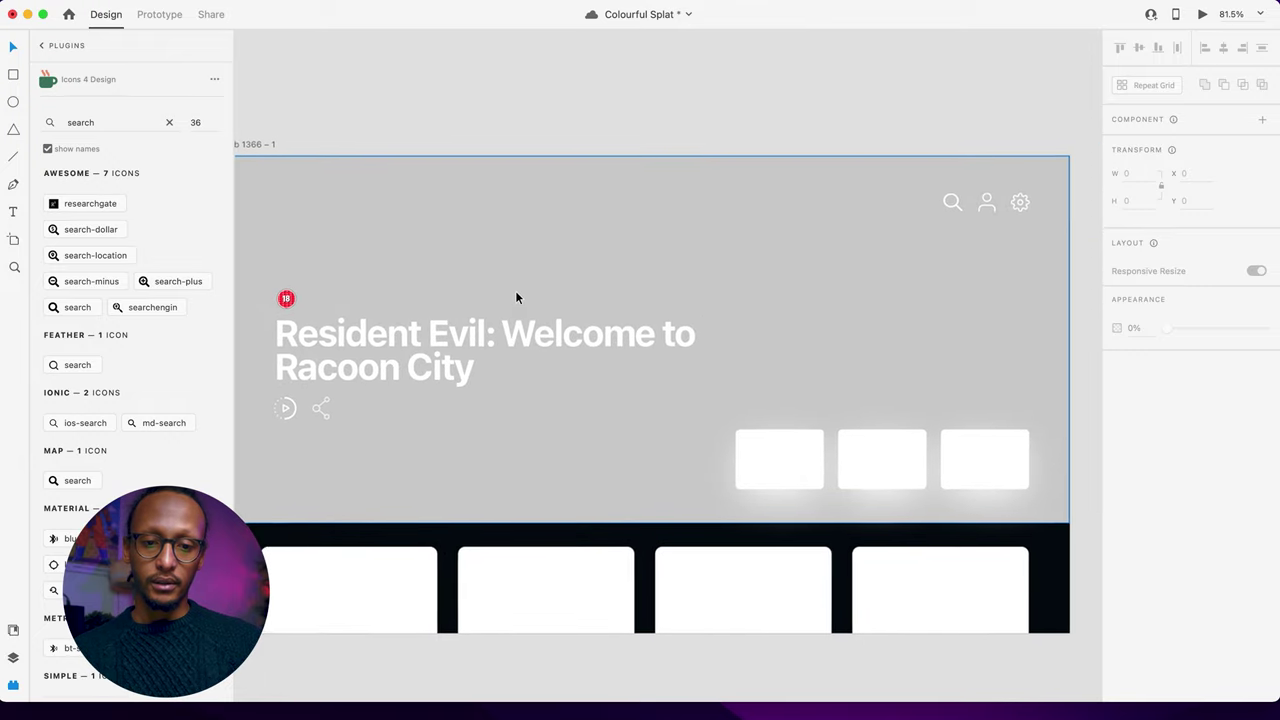
scroll(514, 293, "down", 3)
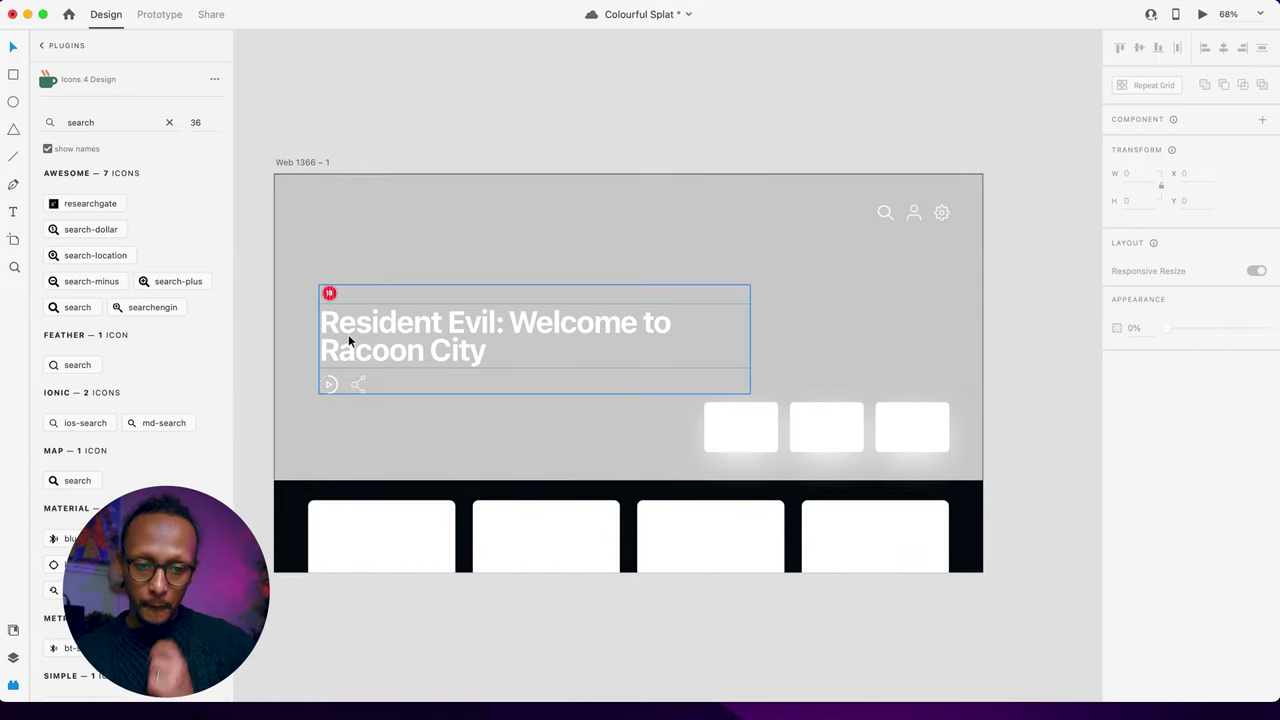
left_click(334, 297)
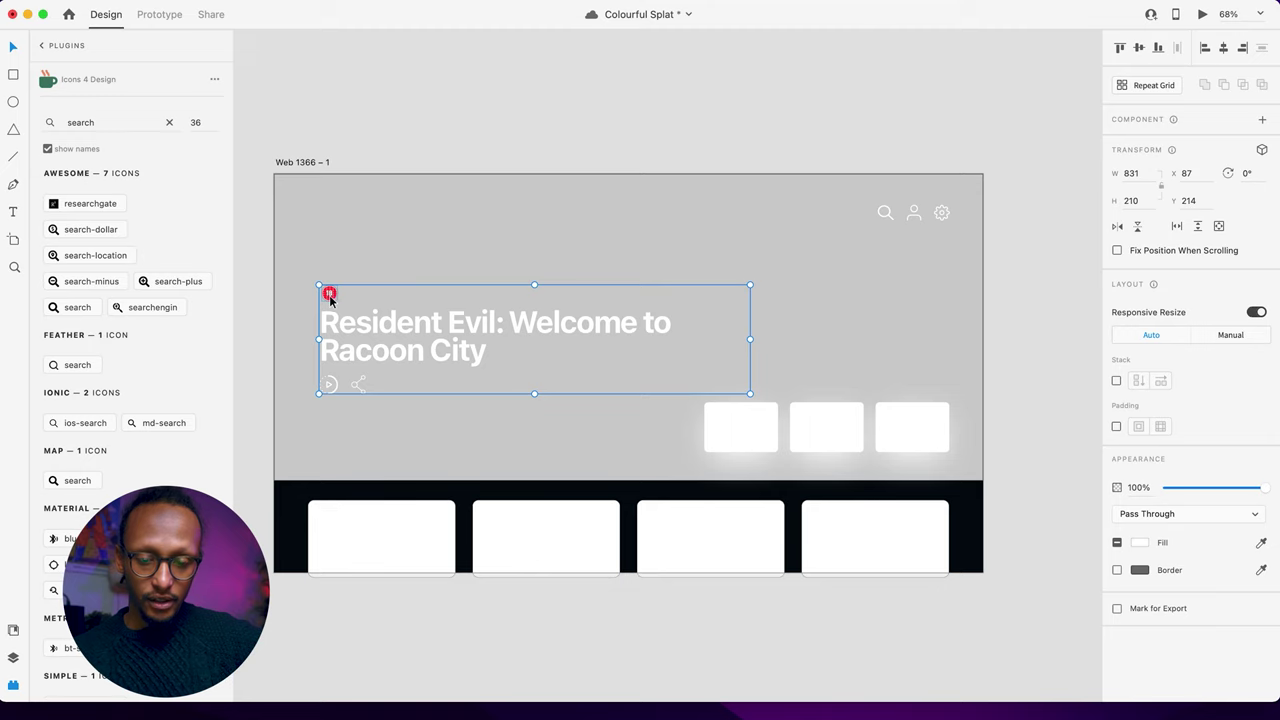
left_click(435, 140)
left_click(461, 207)
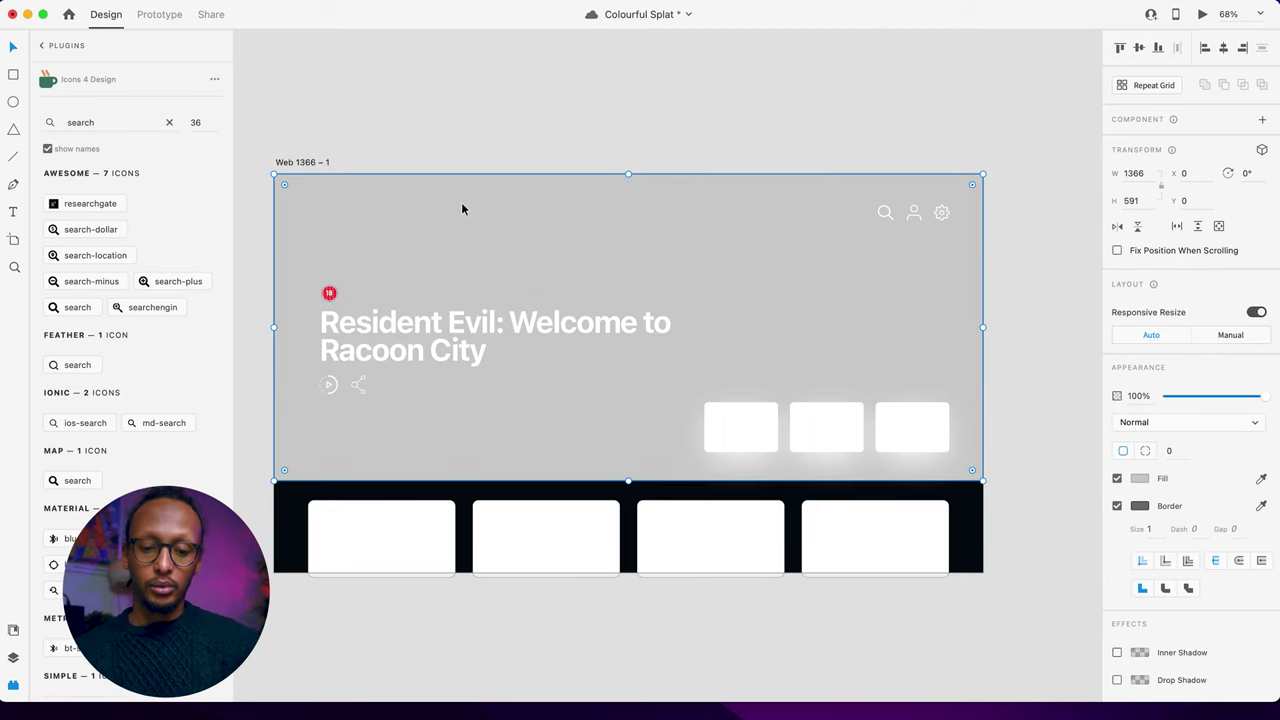
key("super+shift+bracketright")
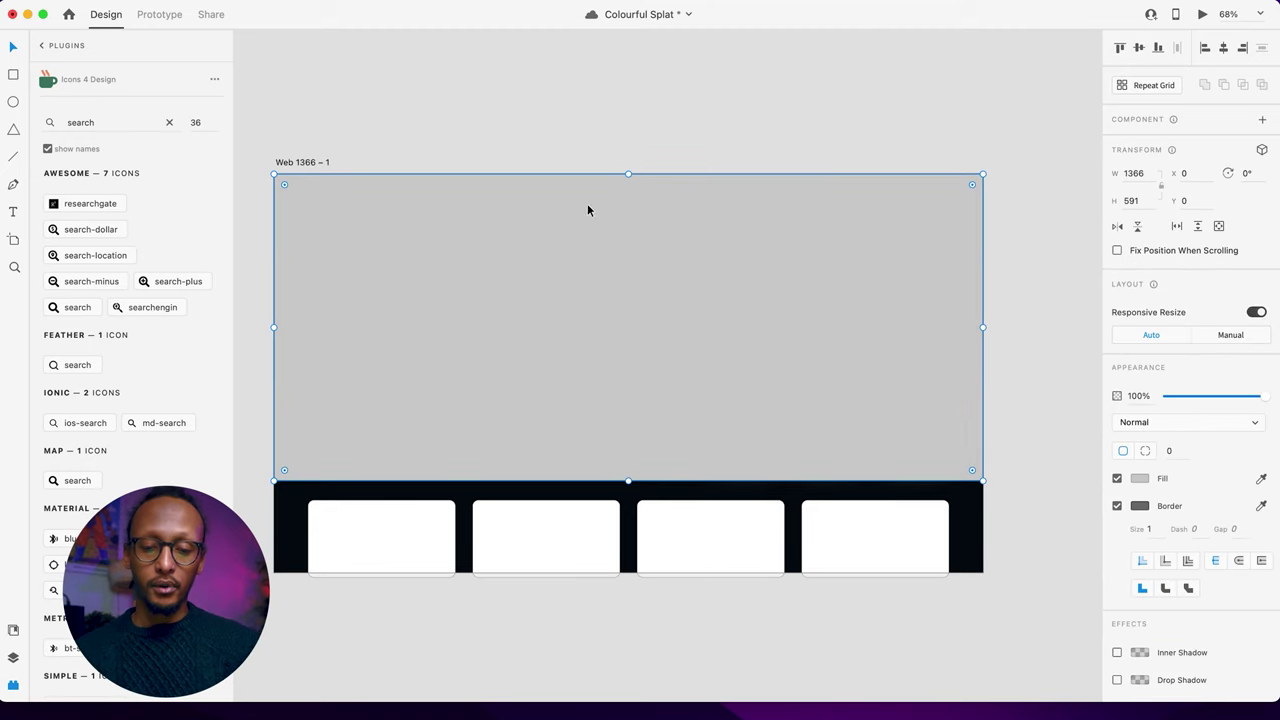
left_click_drag(628, 482, 628, 279)
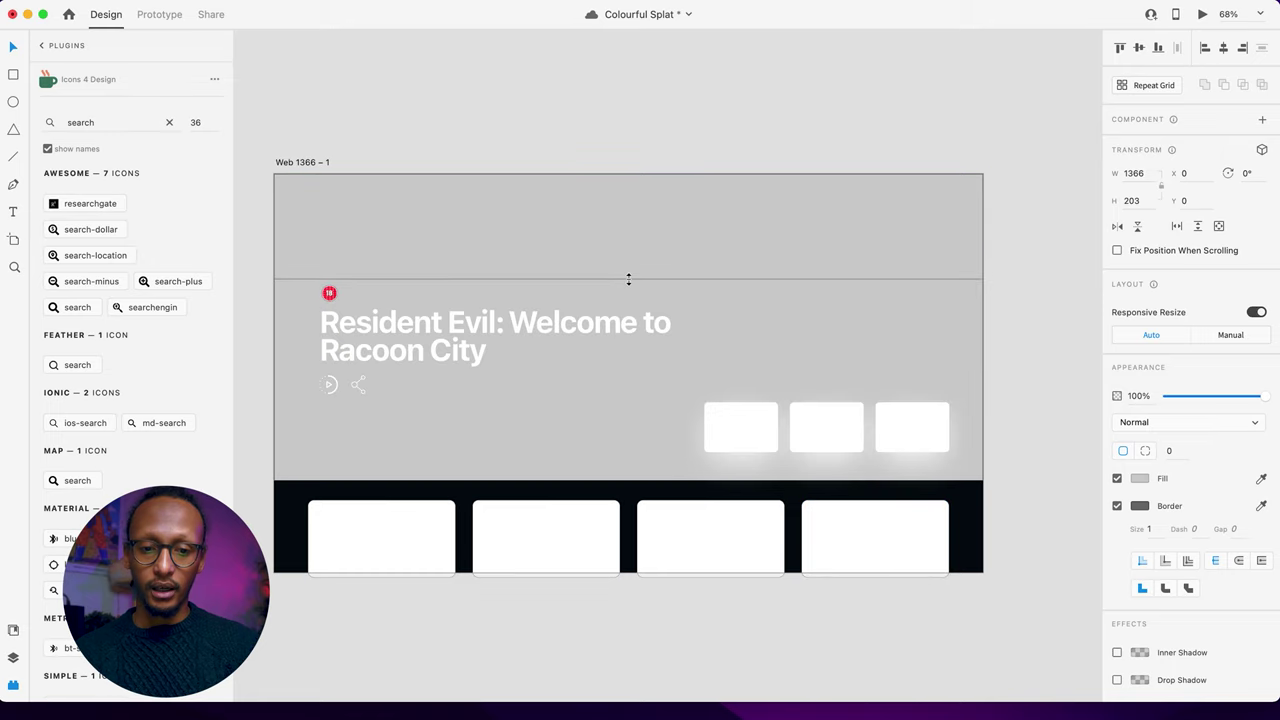
left_click(1117, 506)
Step: Fill the strip with a black-to-transparent linear gradient
left_click(1140, 478)
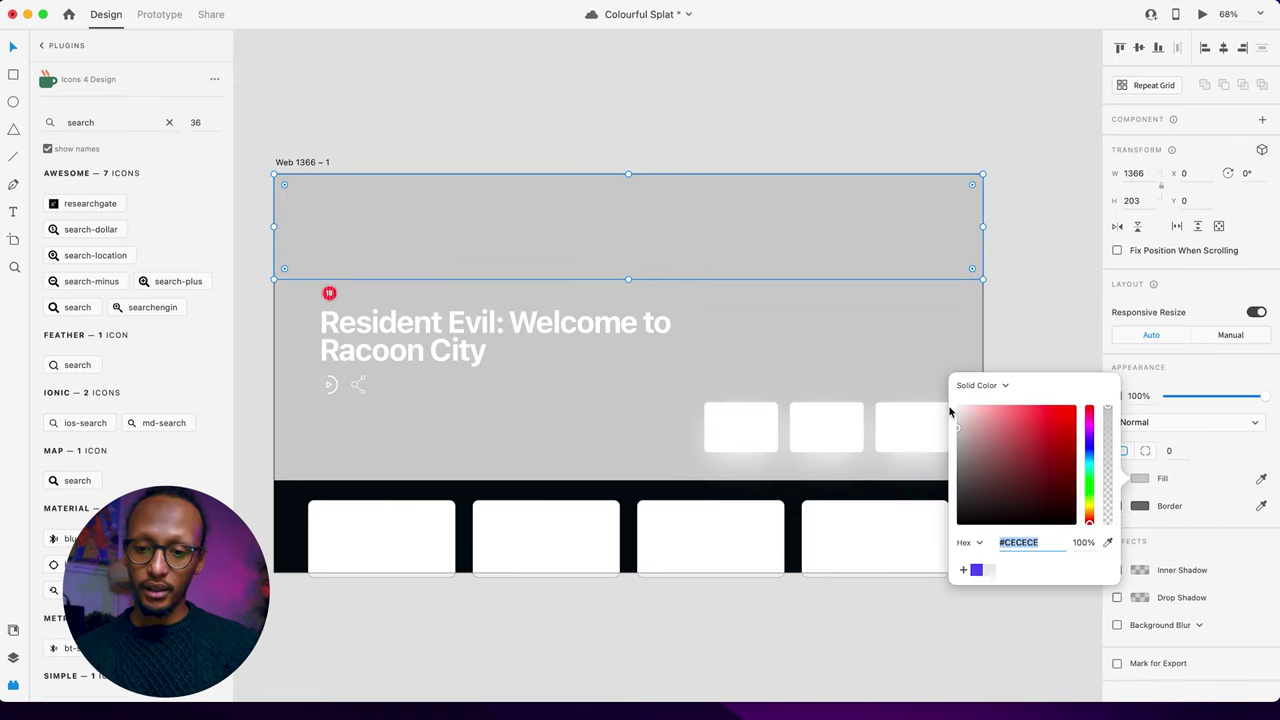
left_click(988, 387)
left_click(995, 401)
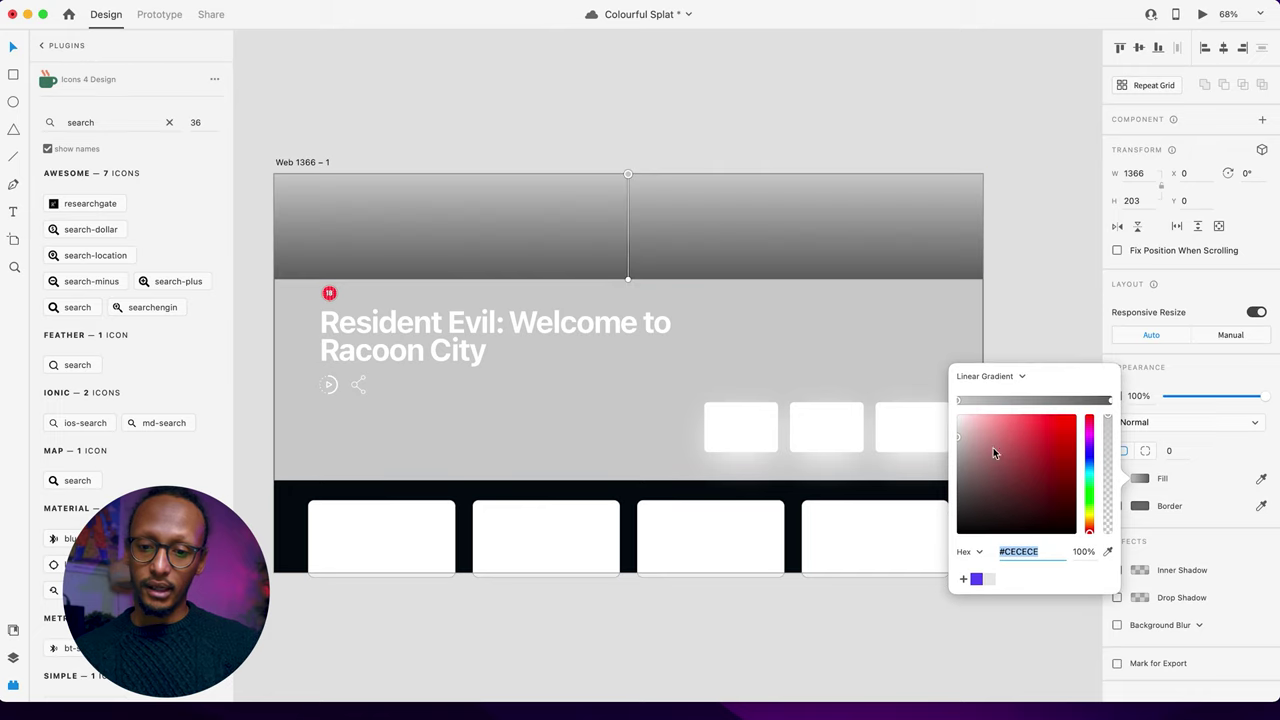
left_click(1110, 401)
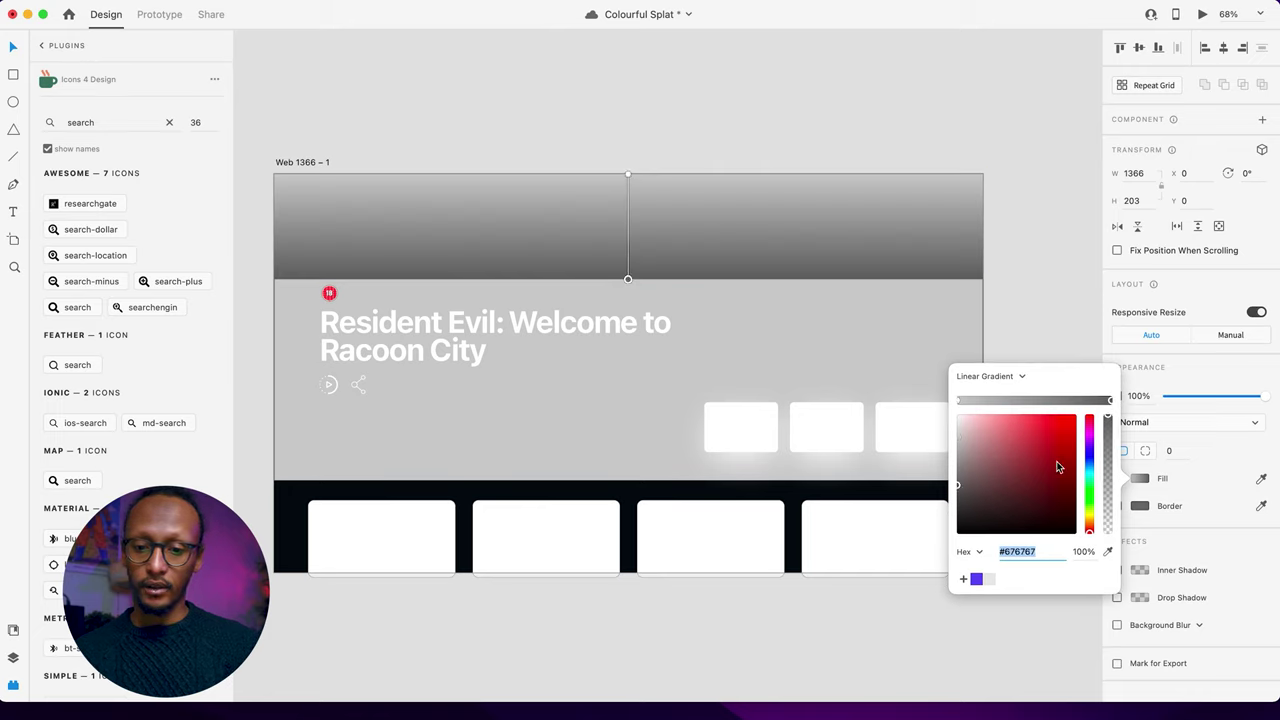
left_click_drag(1058, 467, 890, 604)
left_click(958, 401)
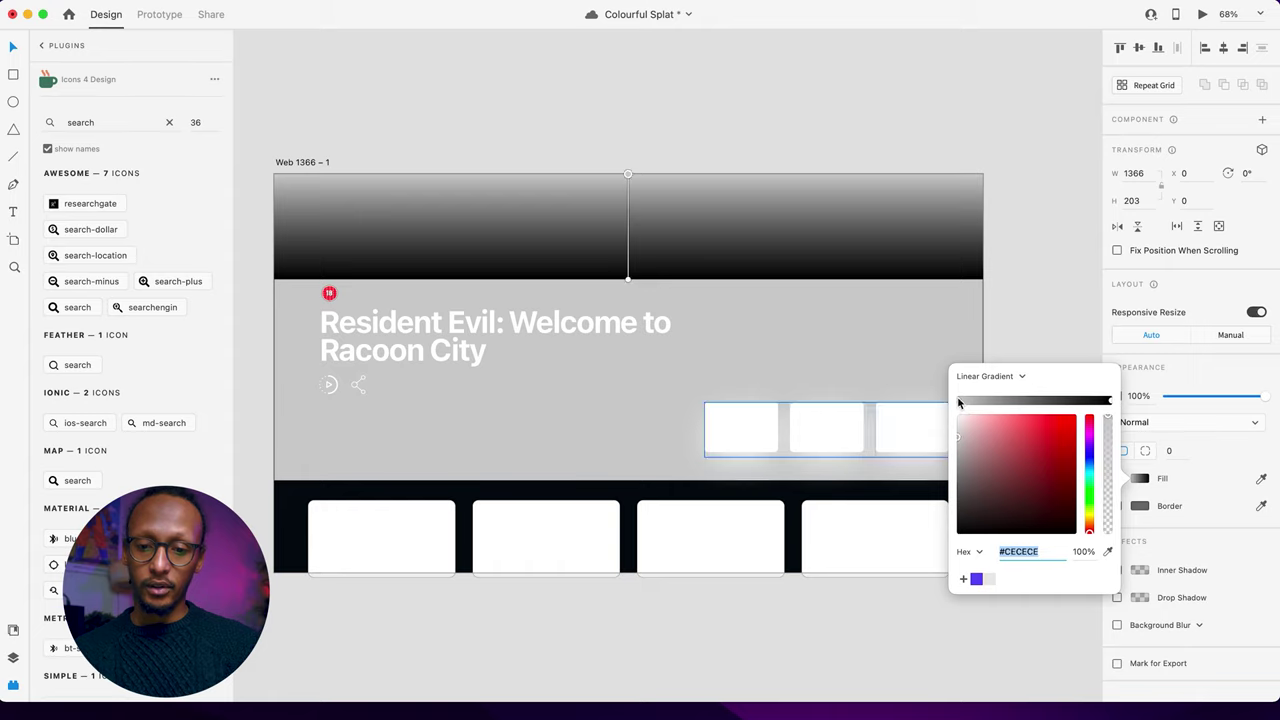
left_click_drag(1000, 470, 905, 621)
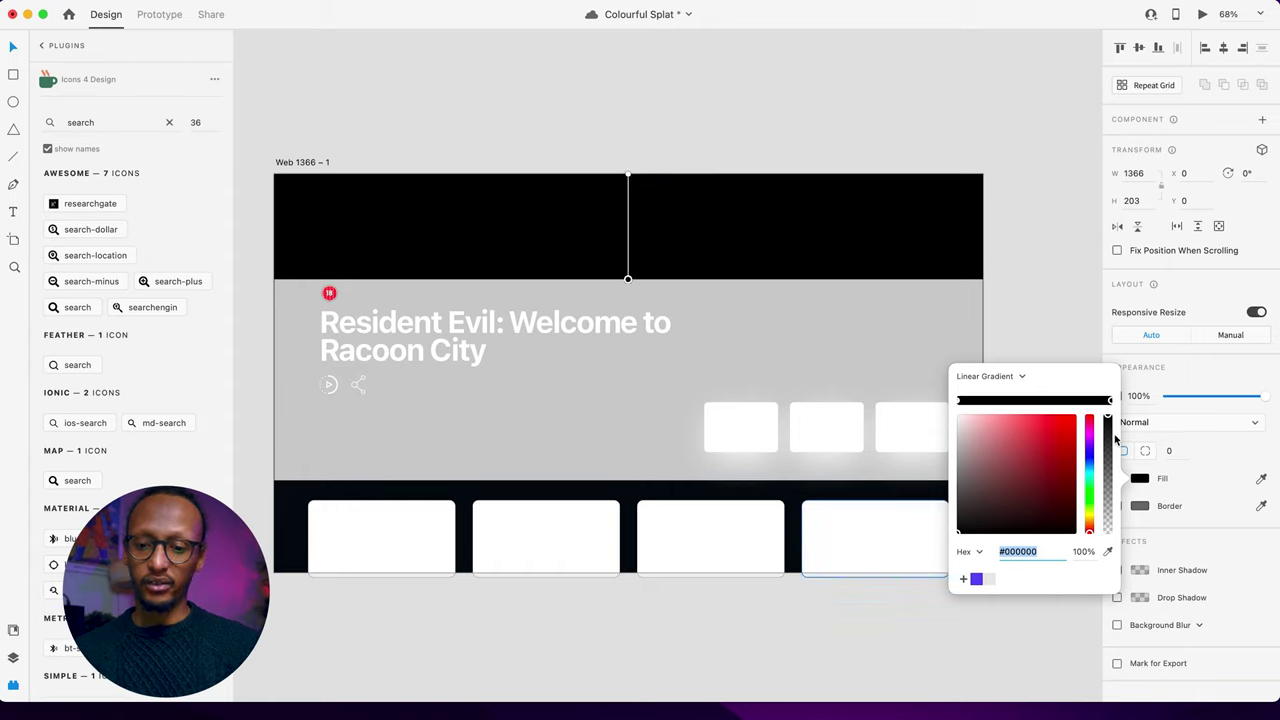
left_click_drag(1111, 521, 1109, 585)
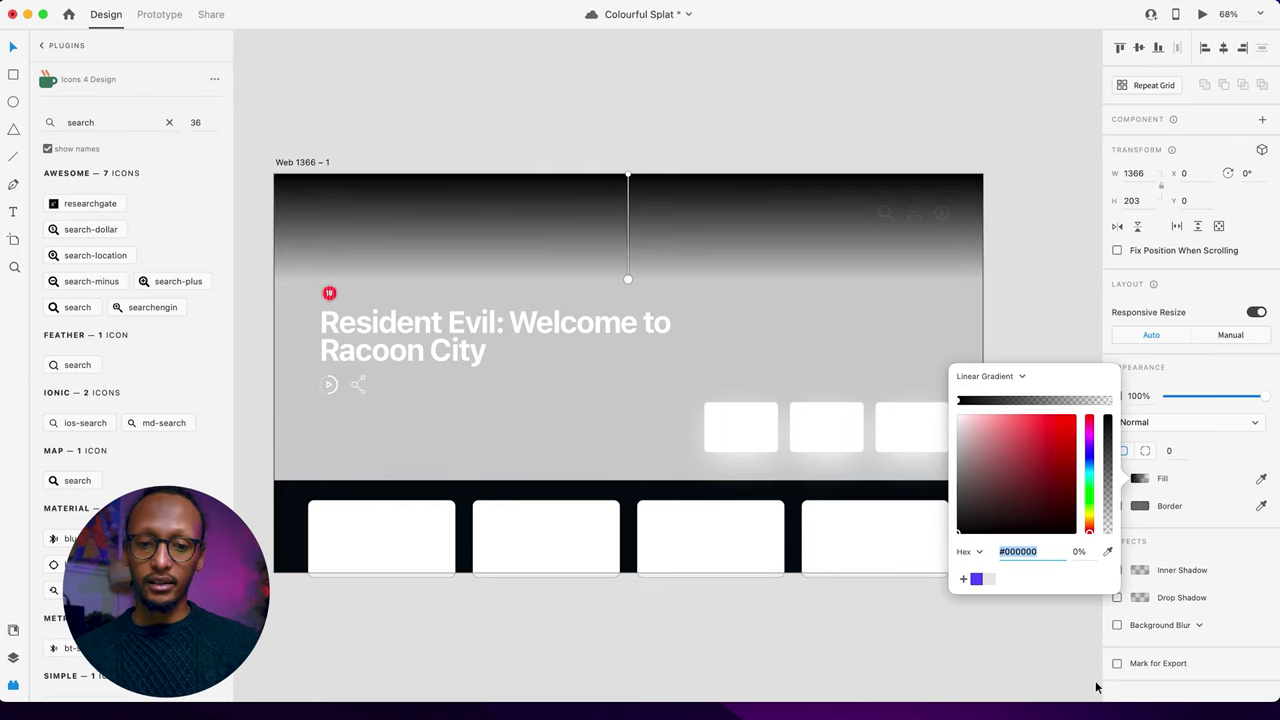
left_click(677, 234)
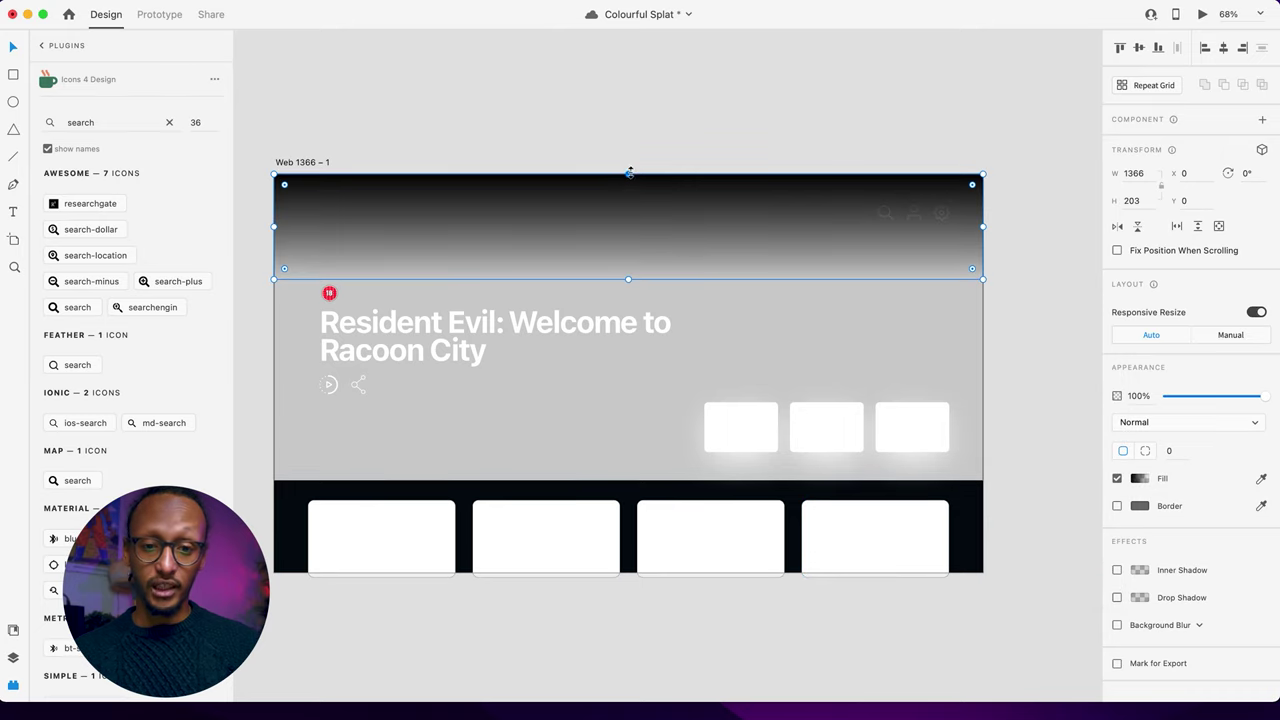
Step: Stretch the gradient overlay over the upper hero and send it behind the title text
left_click_drag(627, 173, 625, 85)
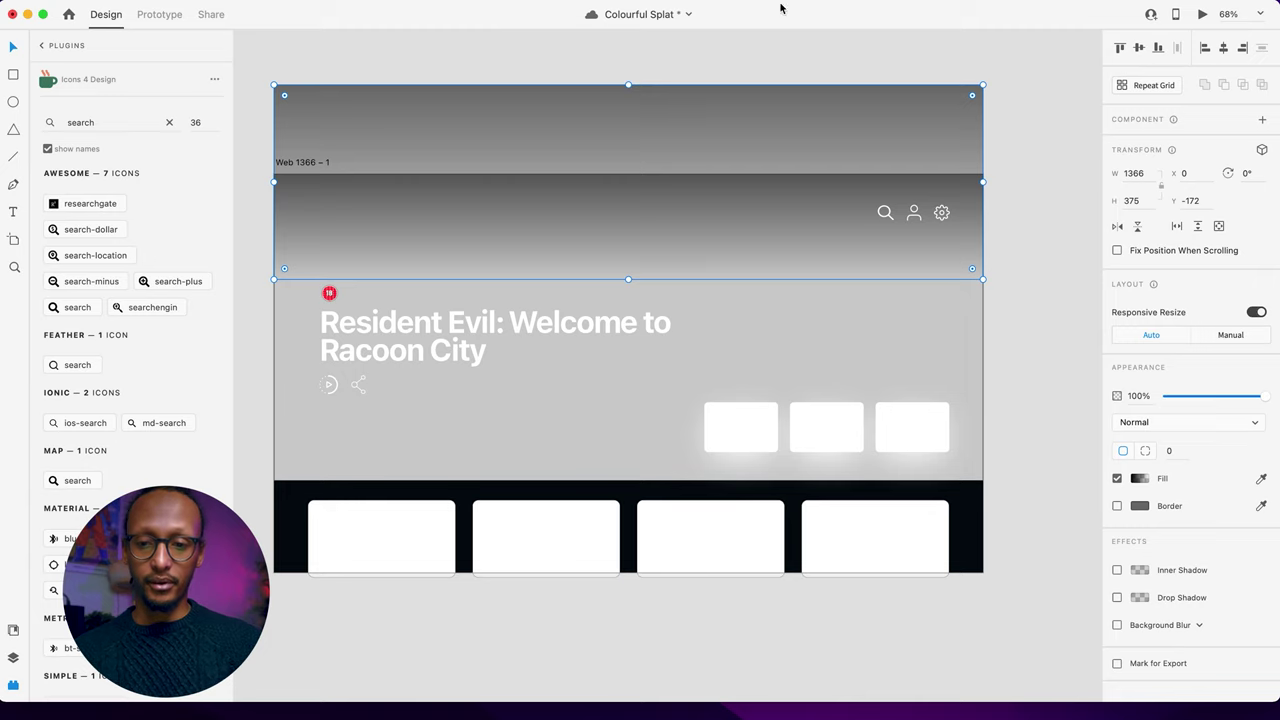
left_click(996, 147)
left_click(581, 226)
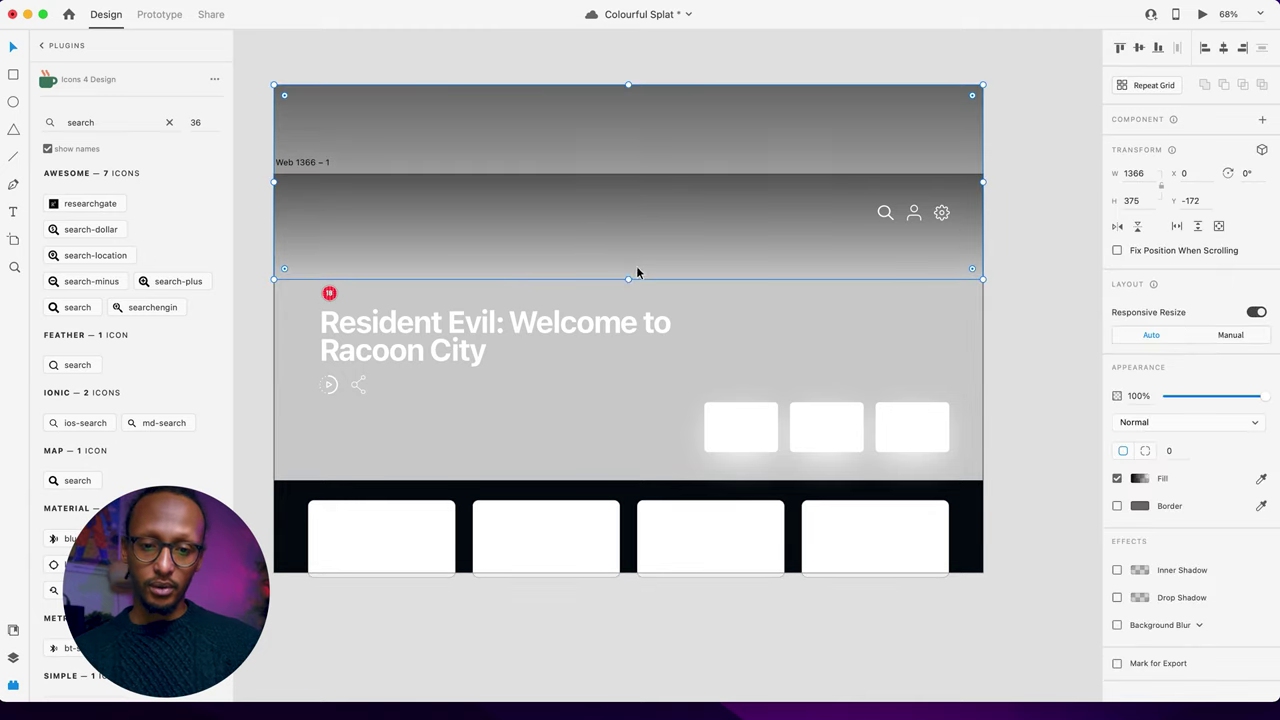
left_click_drag(628, 278, 643, 388)
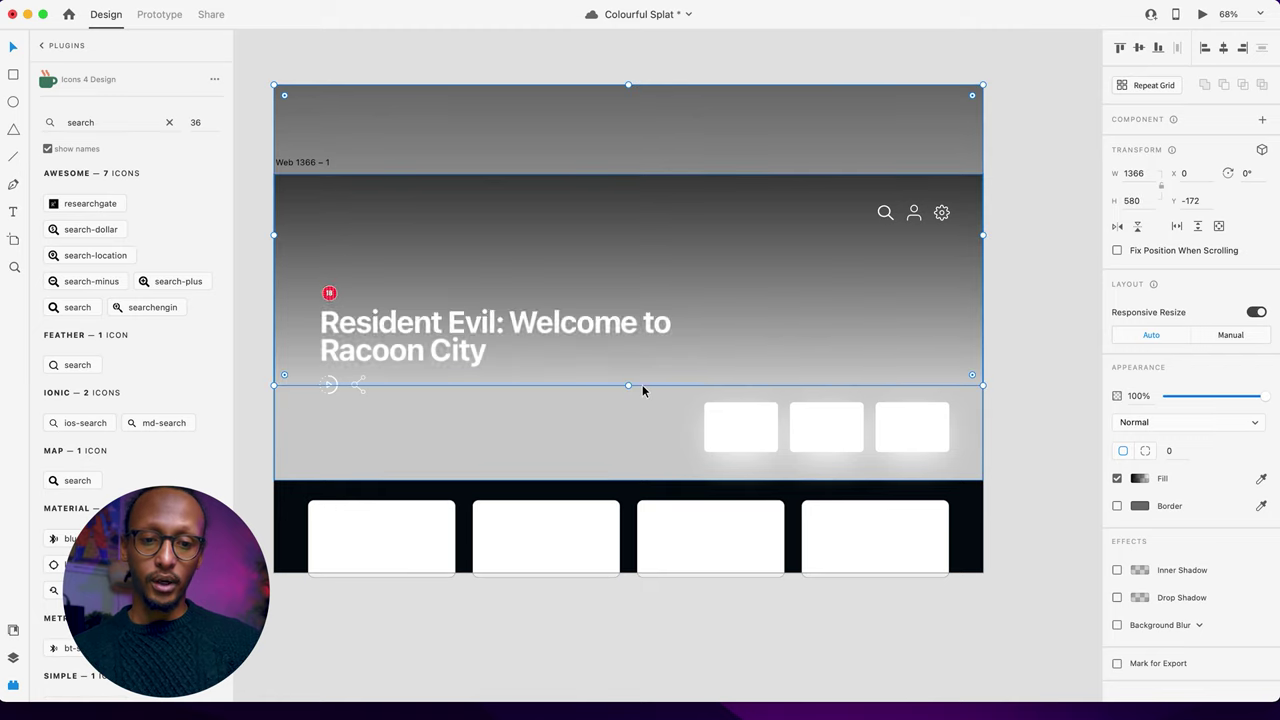
key("super+[")
left_click(1035, 335)
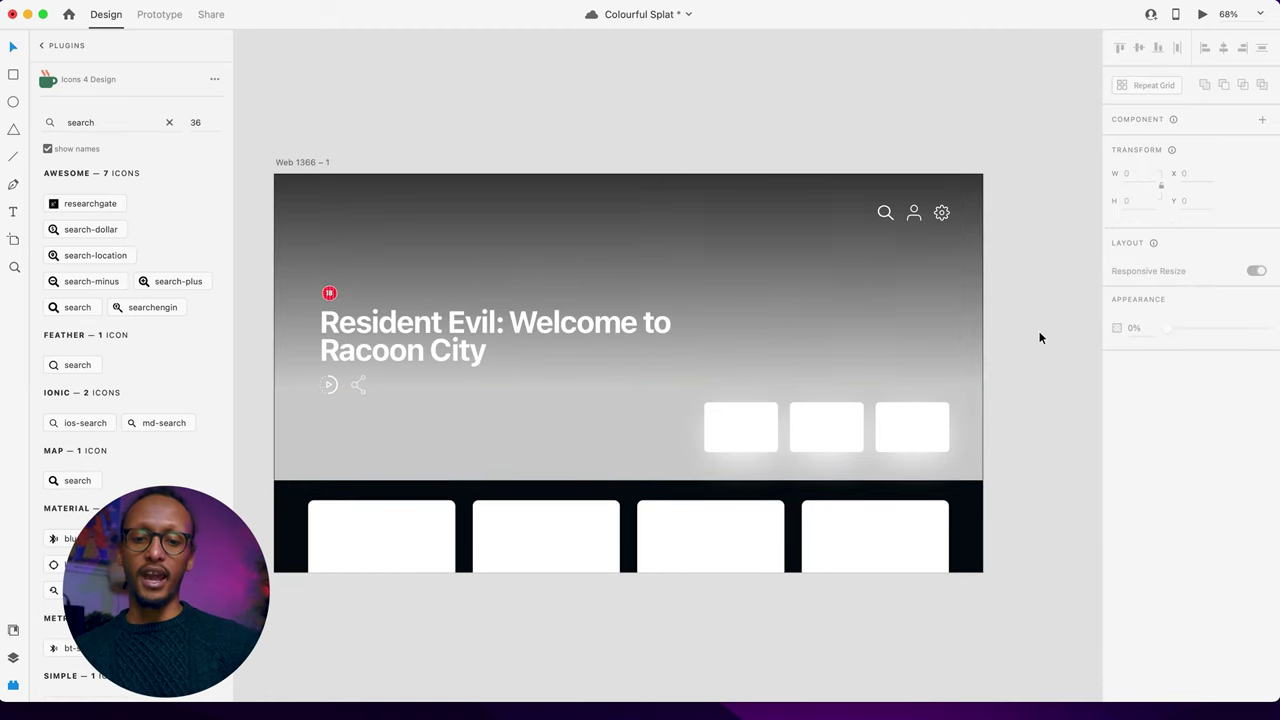
Step: Lower the gradient overlay's opacity to 40%
left_click(491, 447)
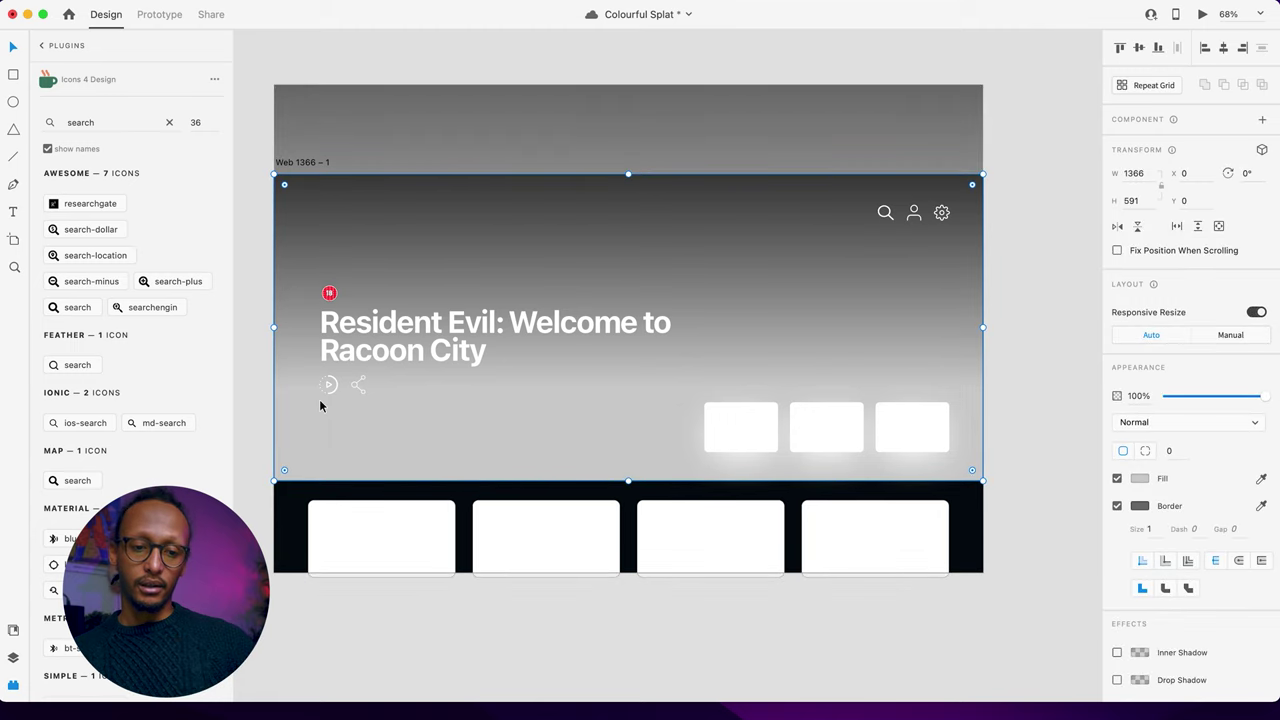
left_click(370, 194)
left_click(1139, 479)
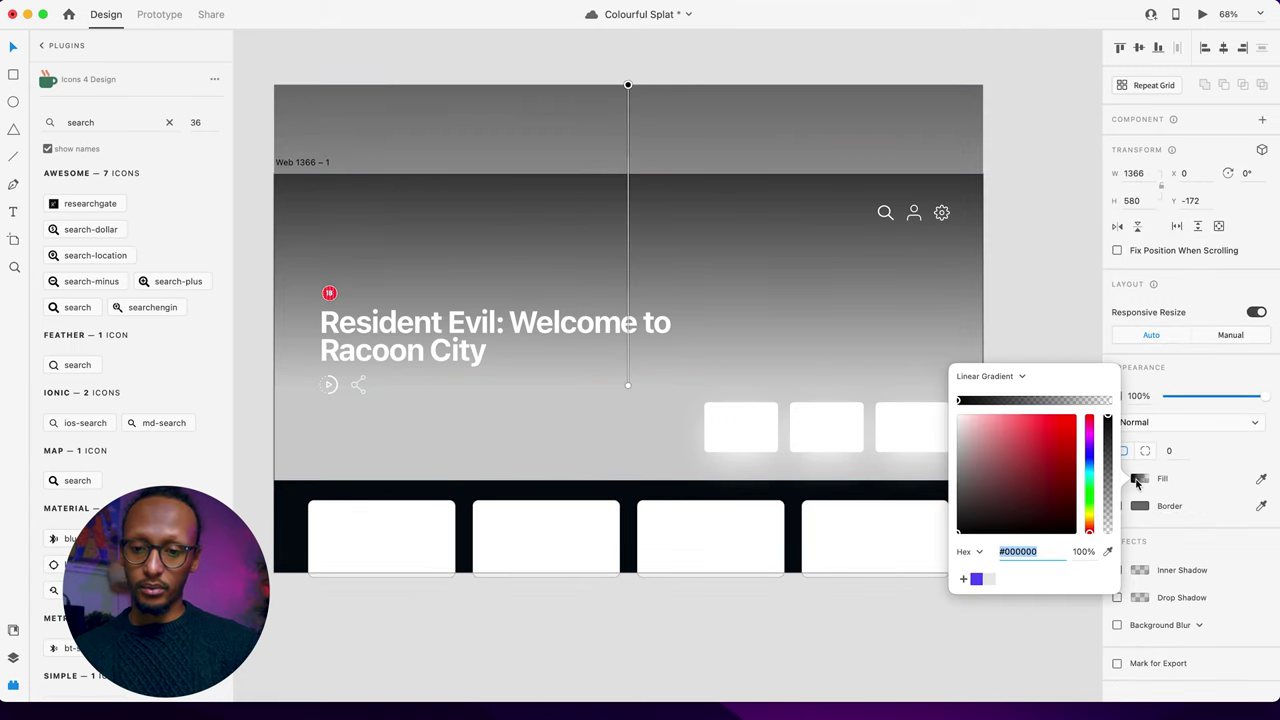
left_click(1110, 402)
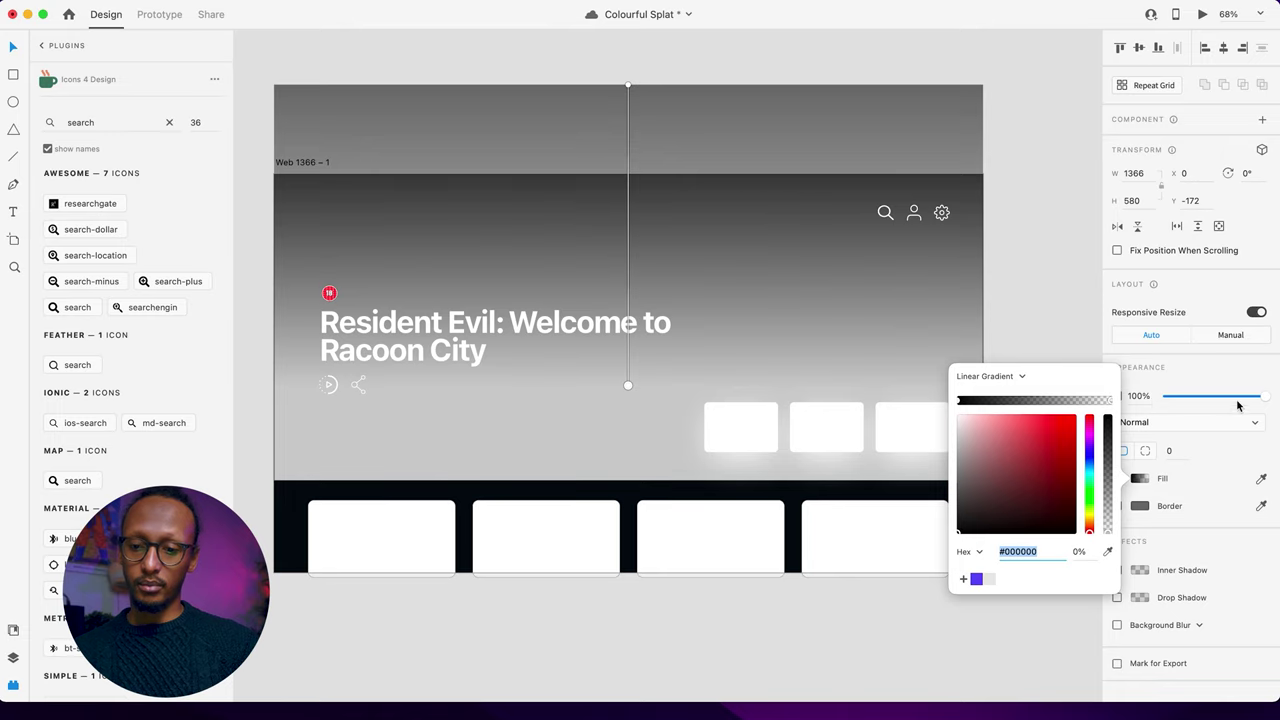
left_click_drag(1238, 404, 1206, 396)
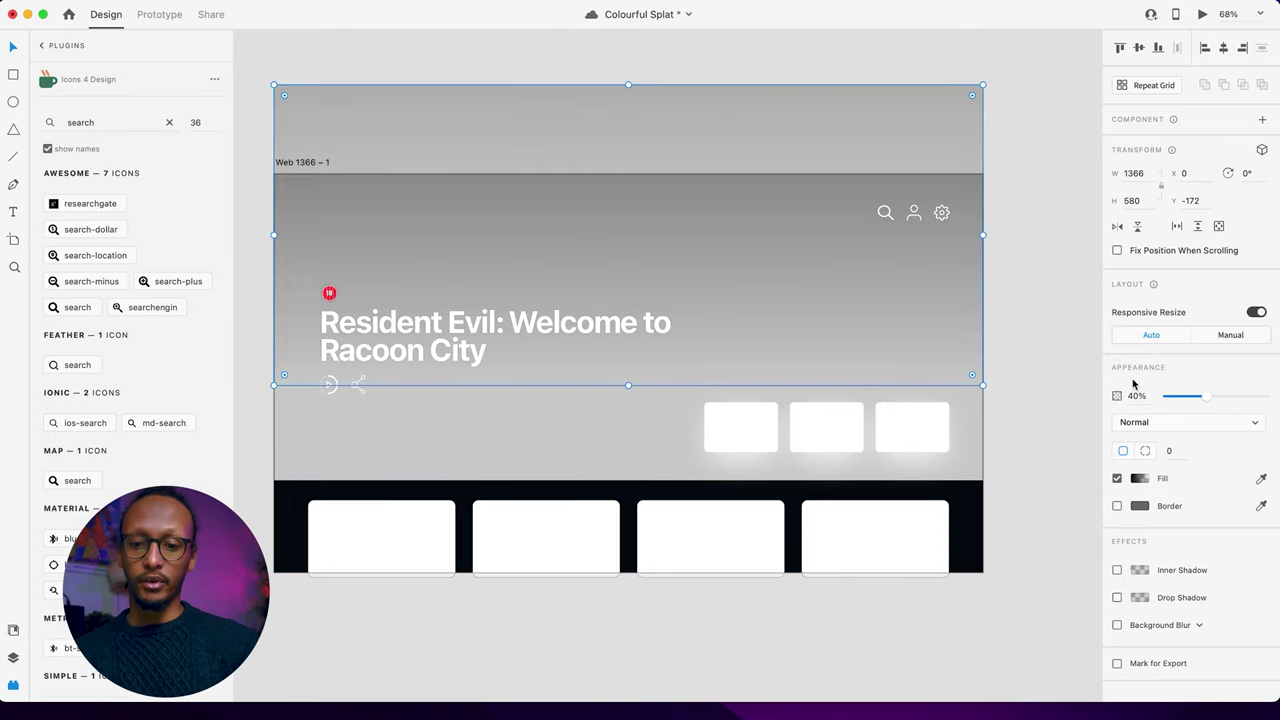
left_click(1052, 329)
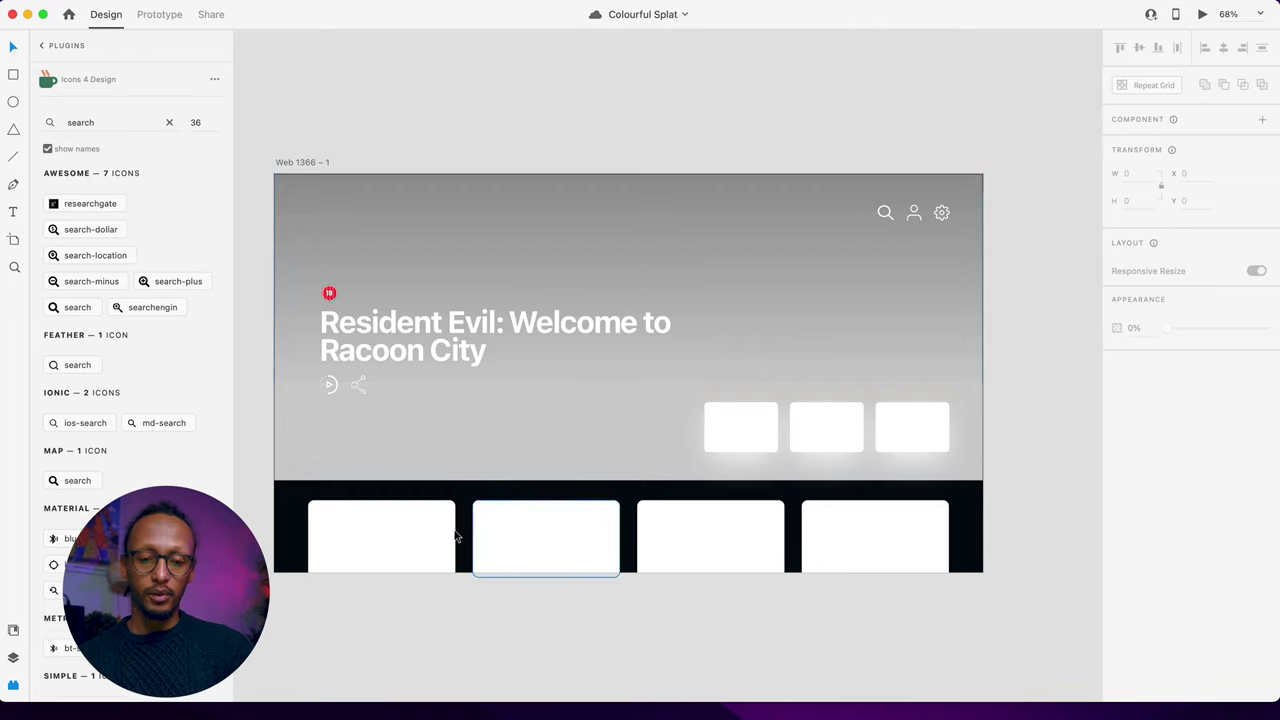
left_click(352, 560)
Step: Add a 'Newest Films Added' heading above the card row, aligned with the first card
key("Escape")
left_click_drag(870, 622, 393, 566)
left_click(322, 503)
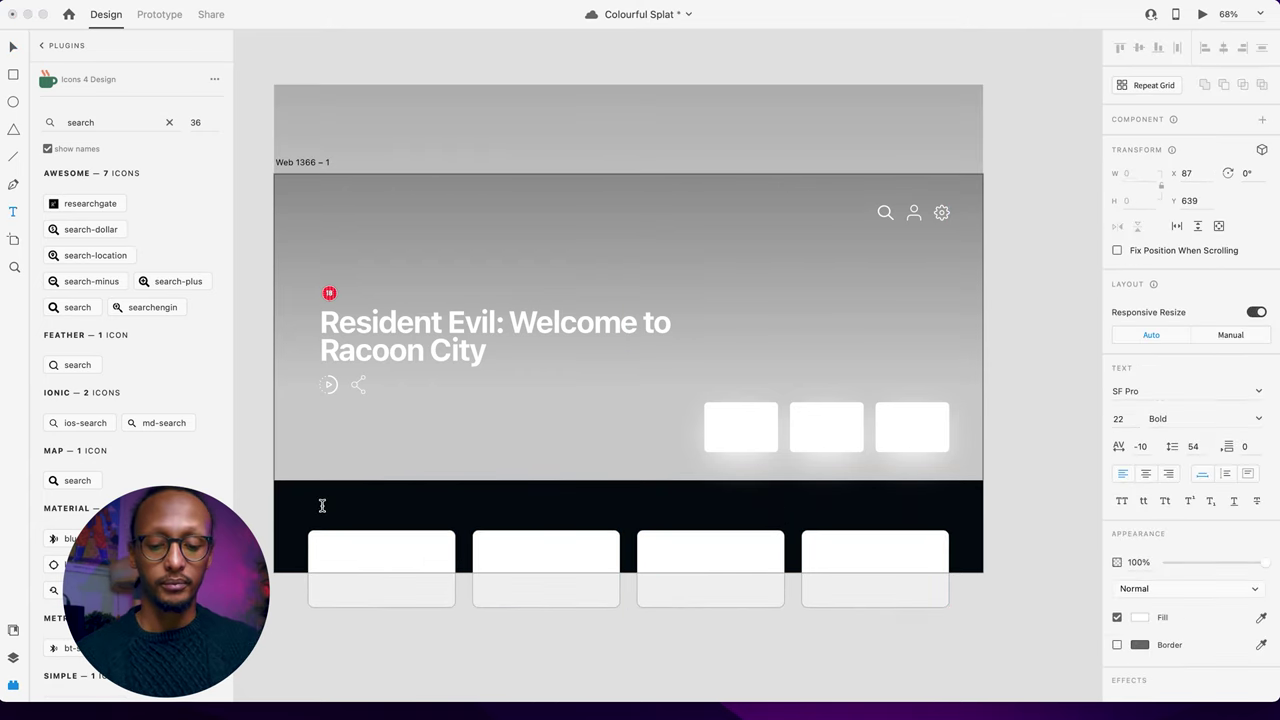
type("Lord")
key("BackSpace")
key("BackSpace")
key("BackSpace")
key("BackSpace")
type("Newest")
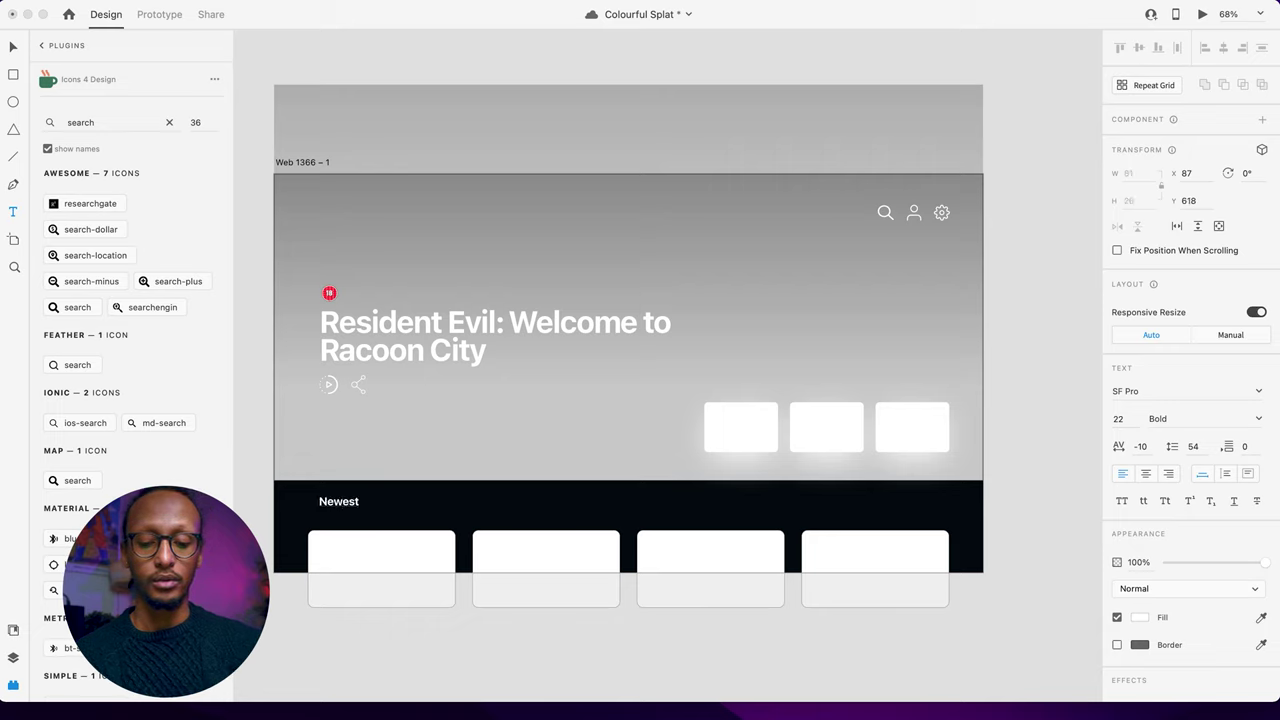
type(" Films Added")
key("Escape")
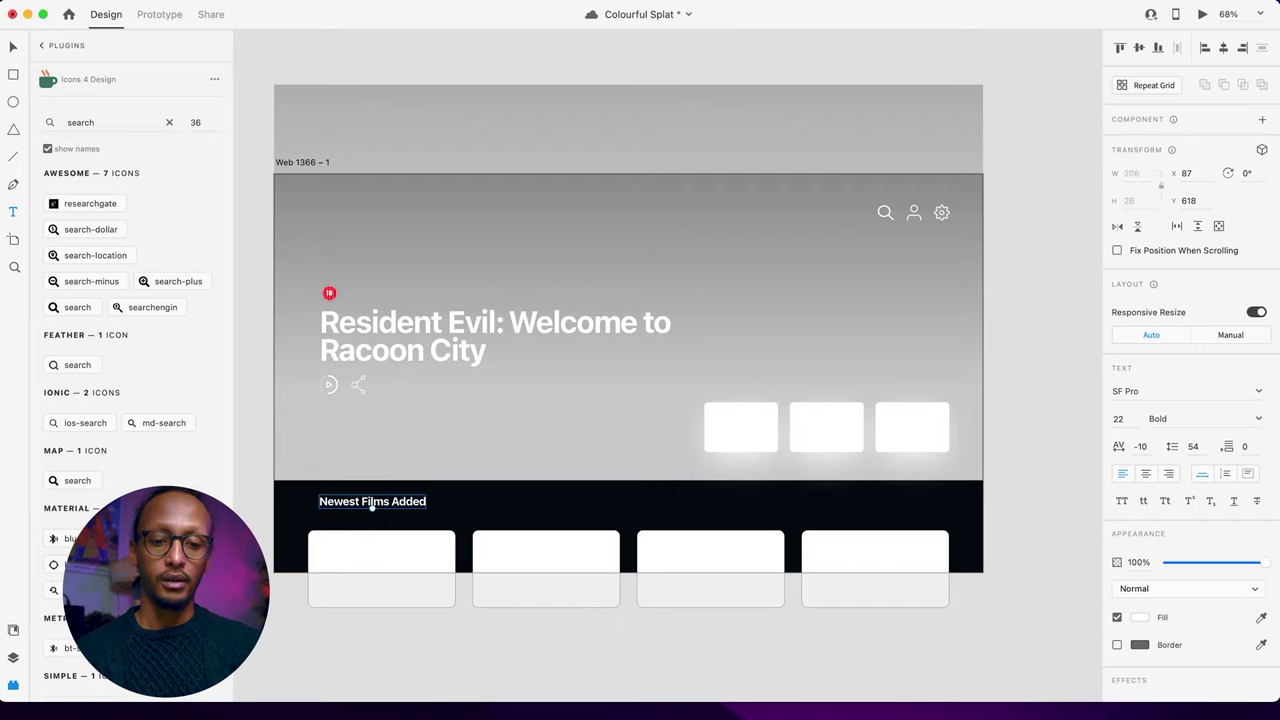
left_click_drag(349, 511, 340, 517)
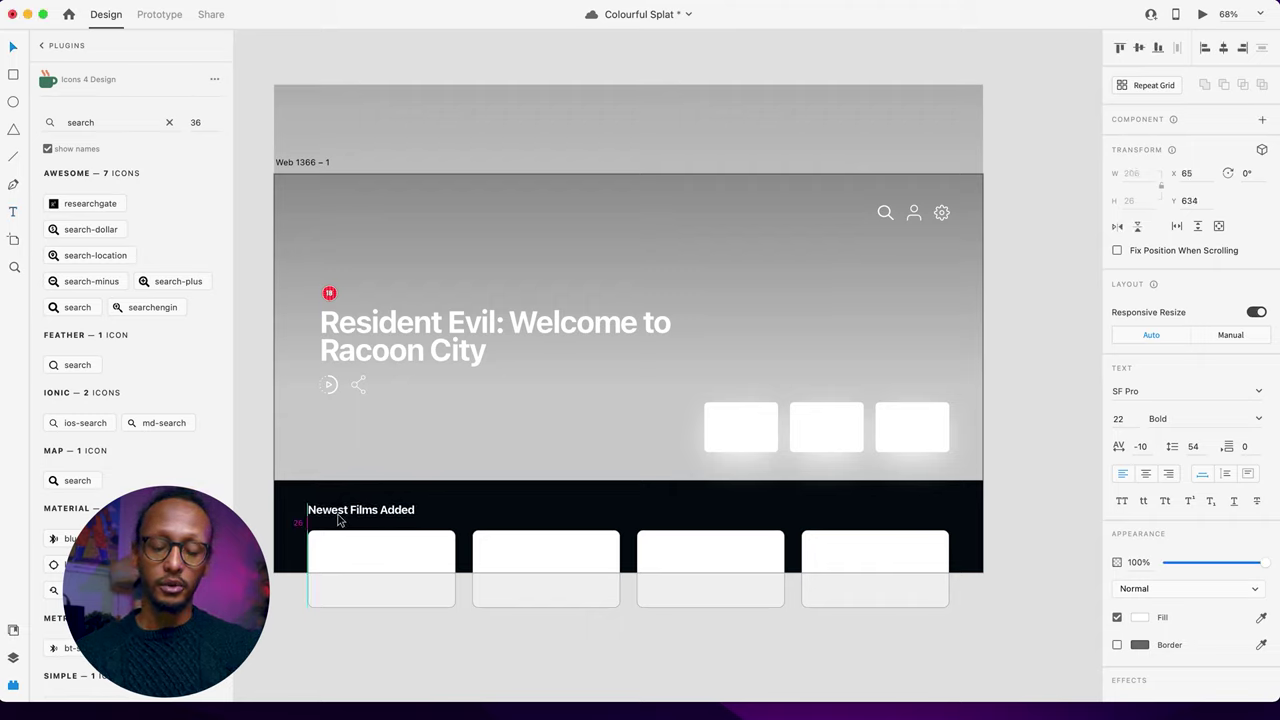
left_click(353, 634)
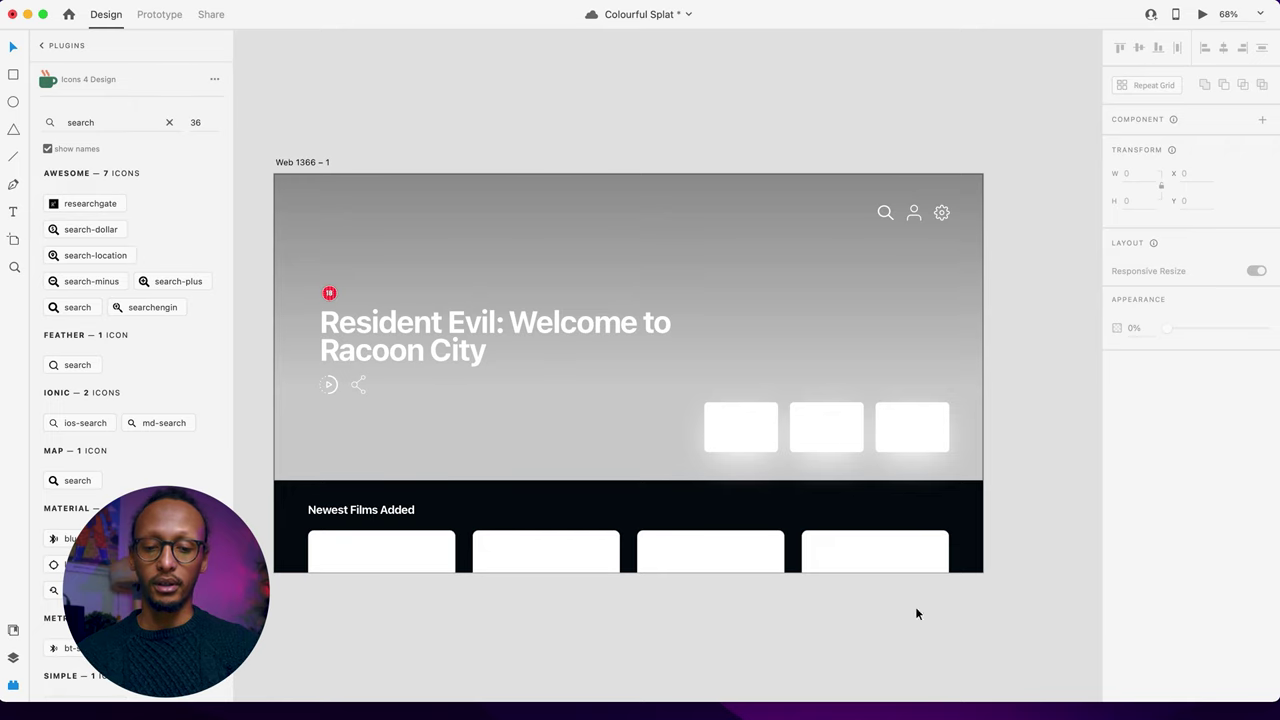
Step: Duplicate the heading to the row's right end, replace its text with '>', then delete it
left_click_drag(391, 515, 924, 508)
double_click(909, 510)
key("BackSpace")
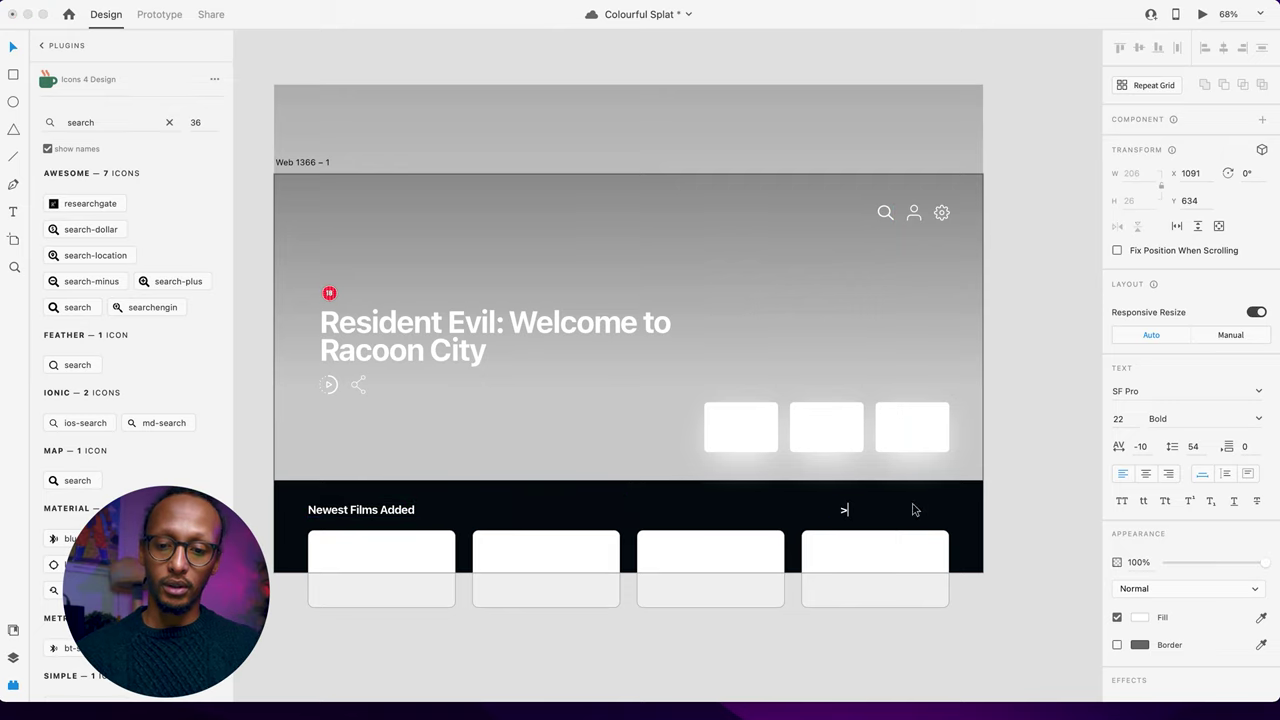
type(">")
key("shift+Left")
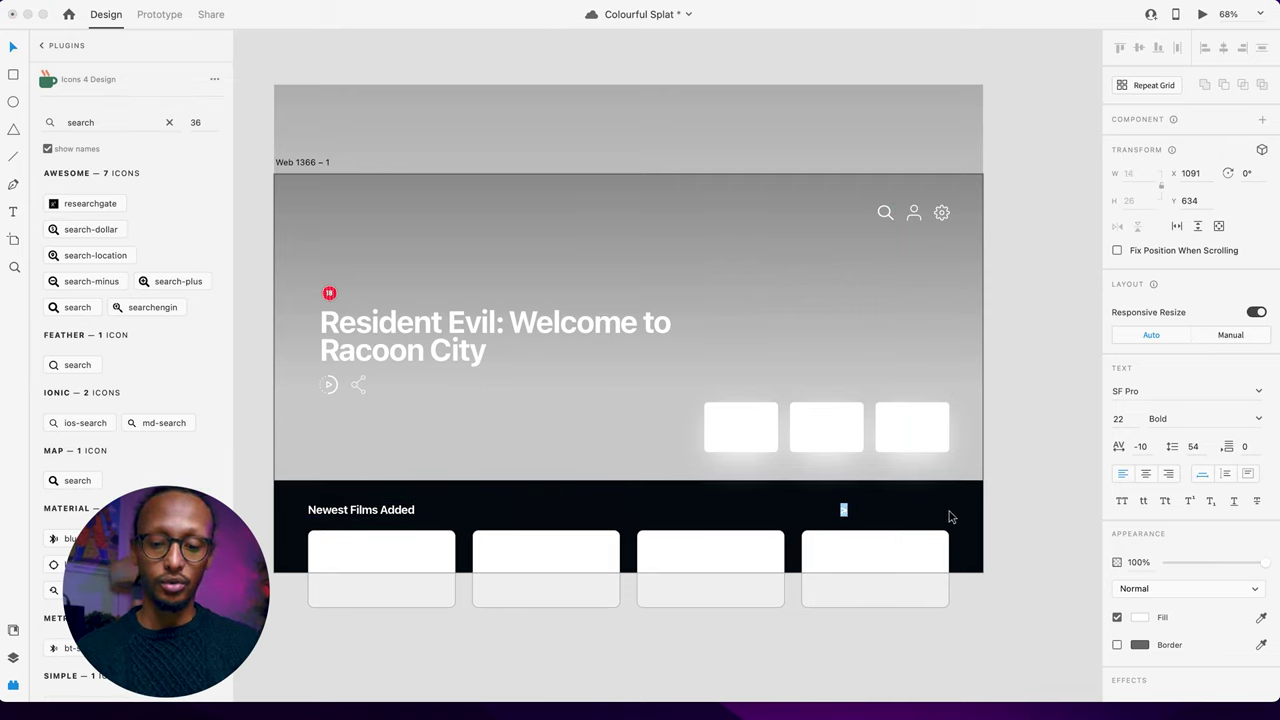
key("BackSpace")
Step: Search Icons 4 Design for 'chevron' and insert the chevron-right icon
left_click(1049, 526)
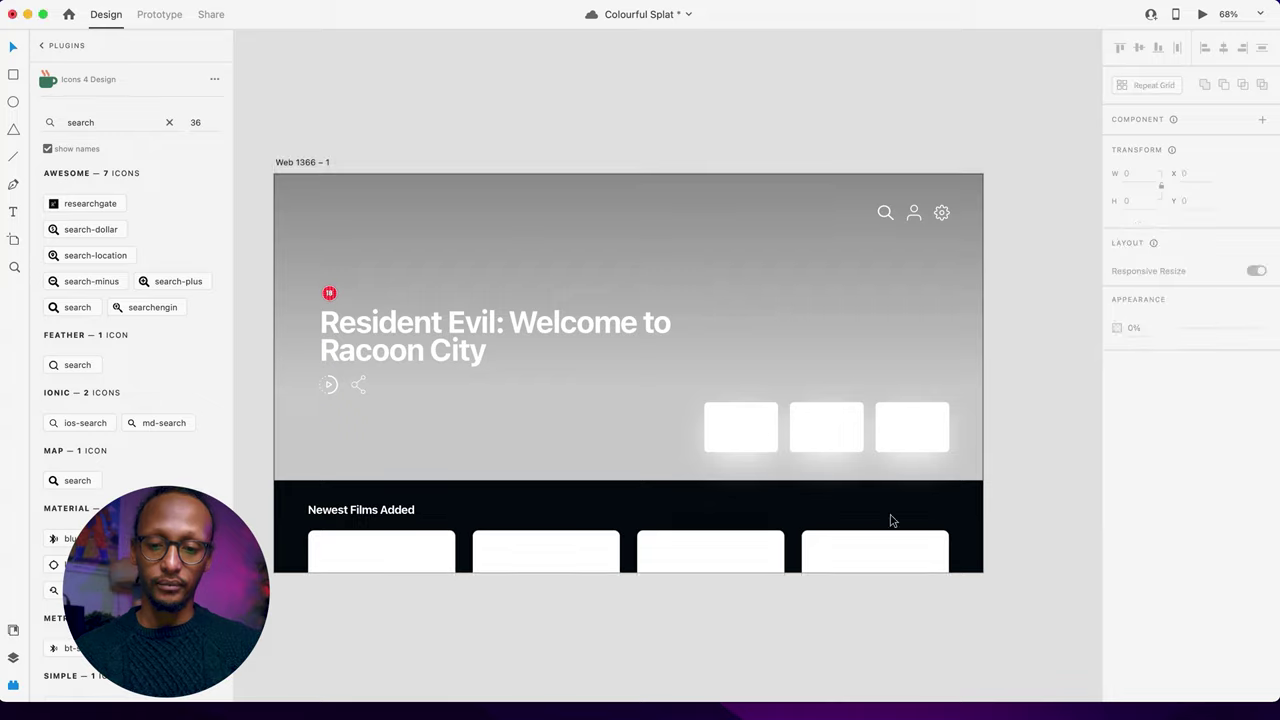
double_click(109, 125)
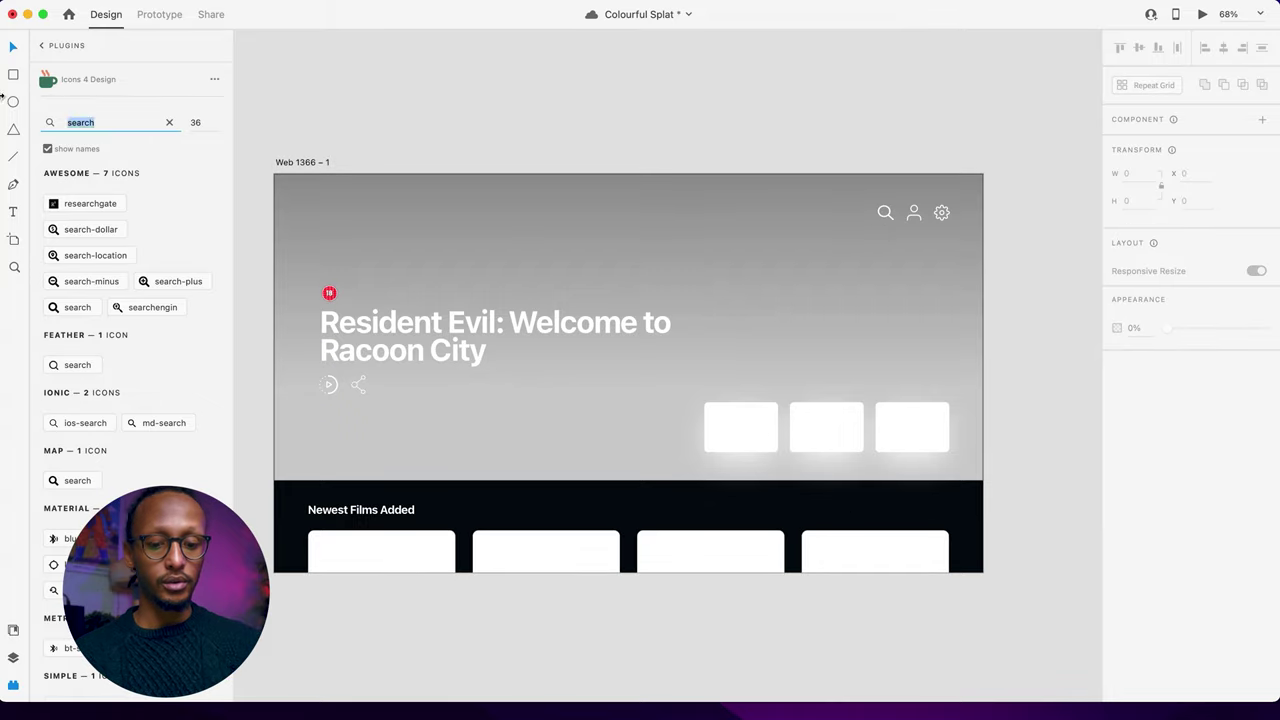
type("chevro")
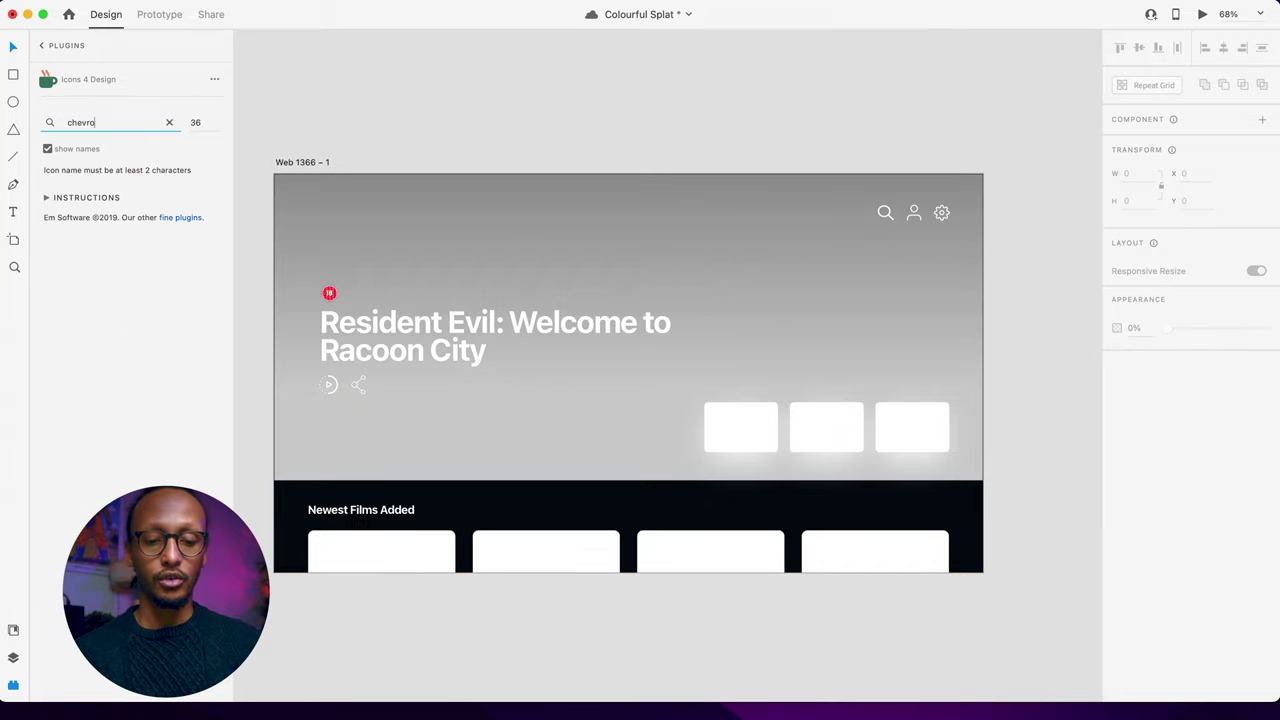
type("n rigt")
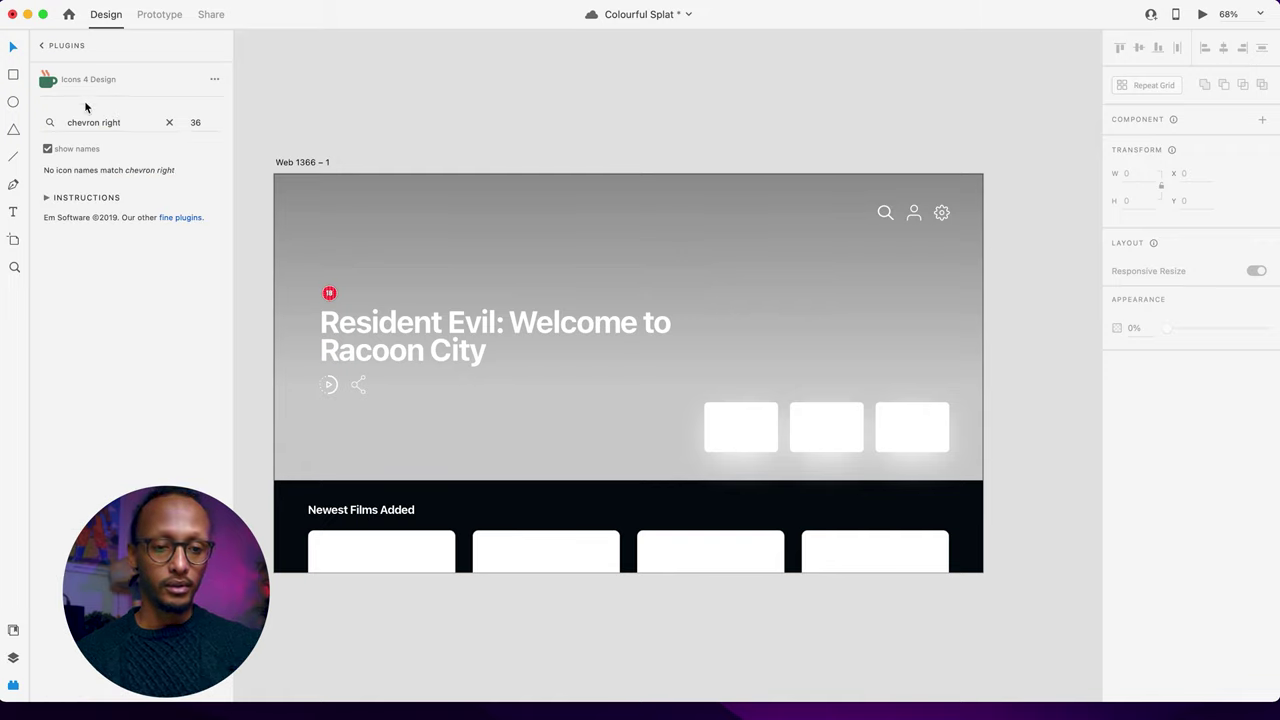
left_click_drag(101, 122, 217, 120)
key("BackSpace")
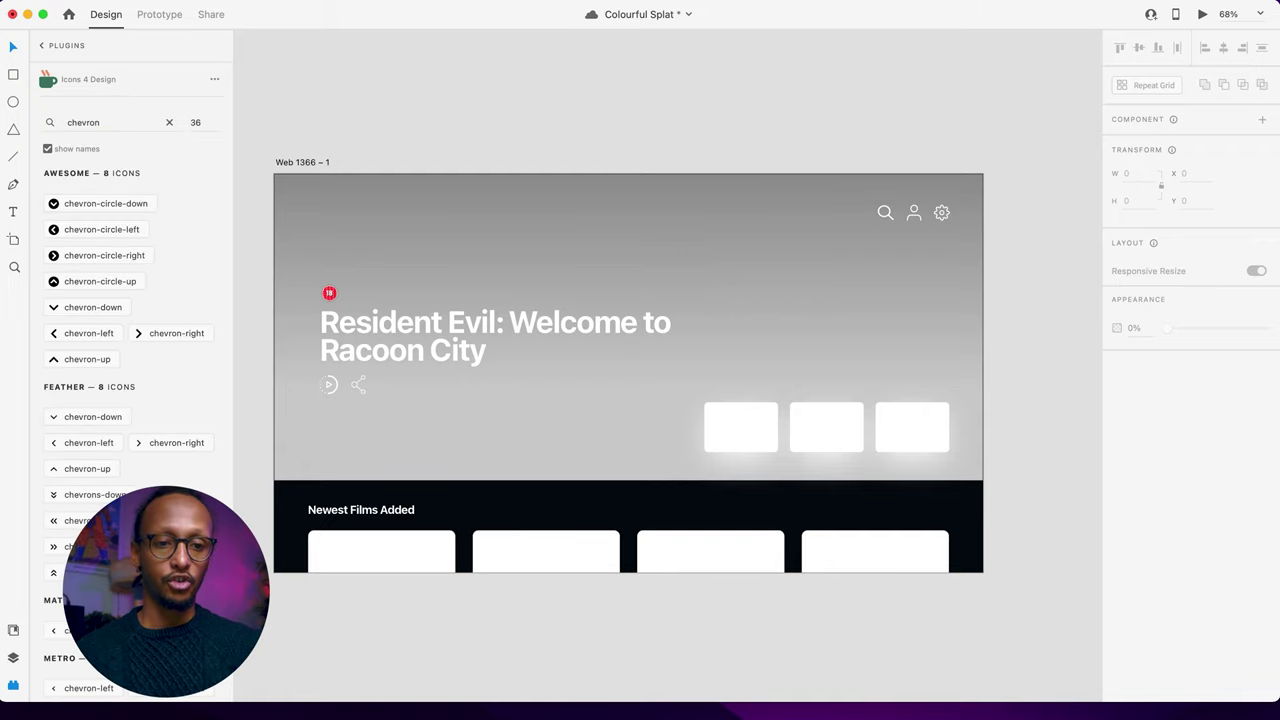
left_click(175, 341)
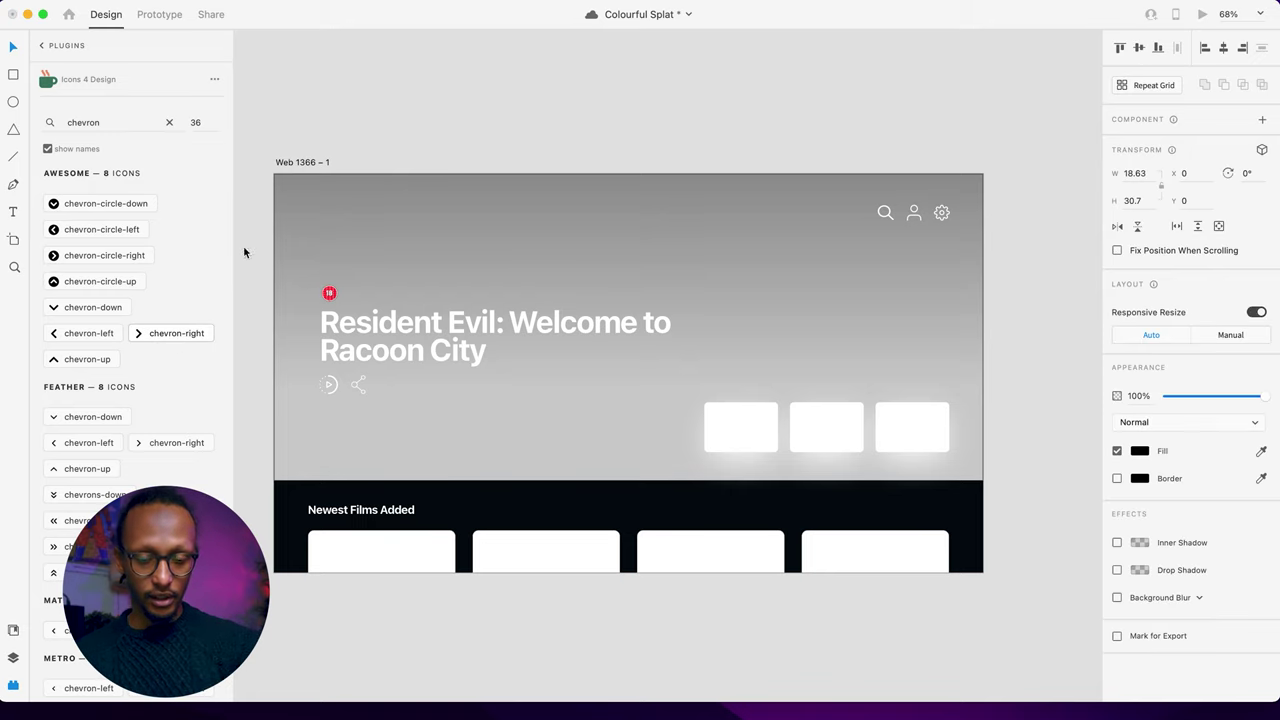
Step: Move the chevron to the Newest Films bar's right end and set its fill to #FFFFFF
left_click_drag(281, 184, 940, 513)
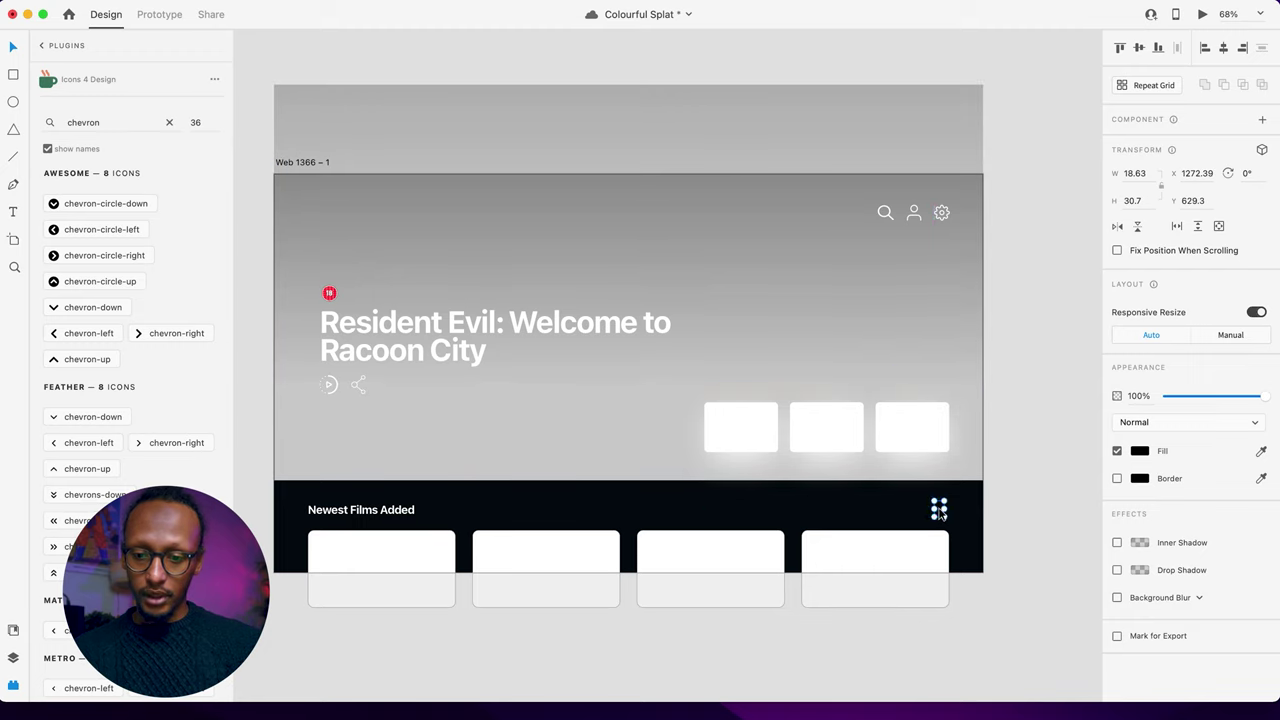
left_click(1140, 452)
type("ffffff")
key("Return")
left_click(1031, 246)
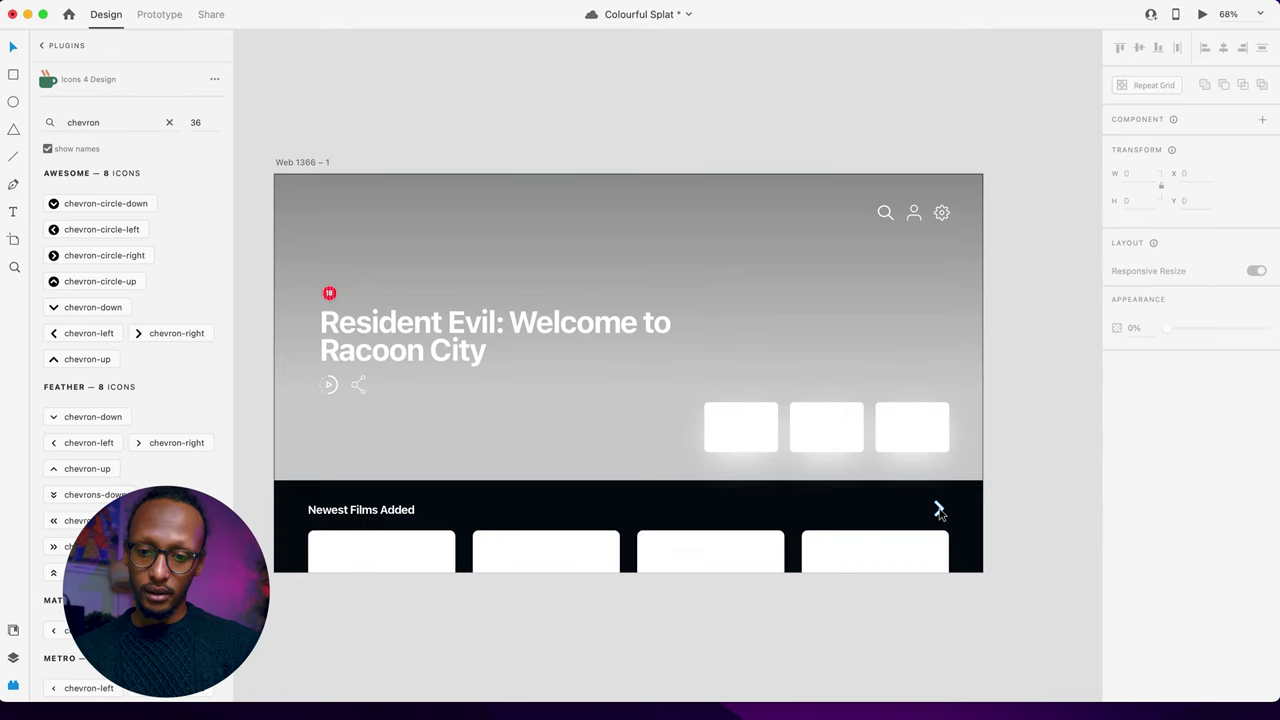
left_click(938, 508)
scroll(975, 575, "up", 2)
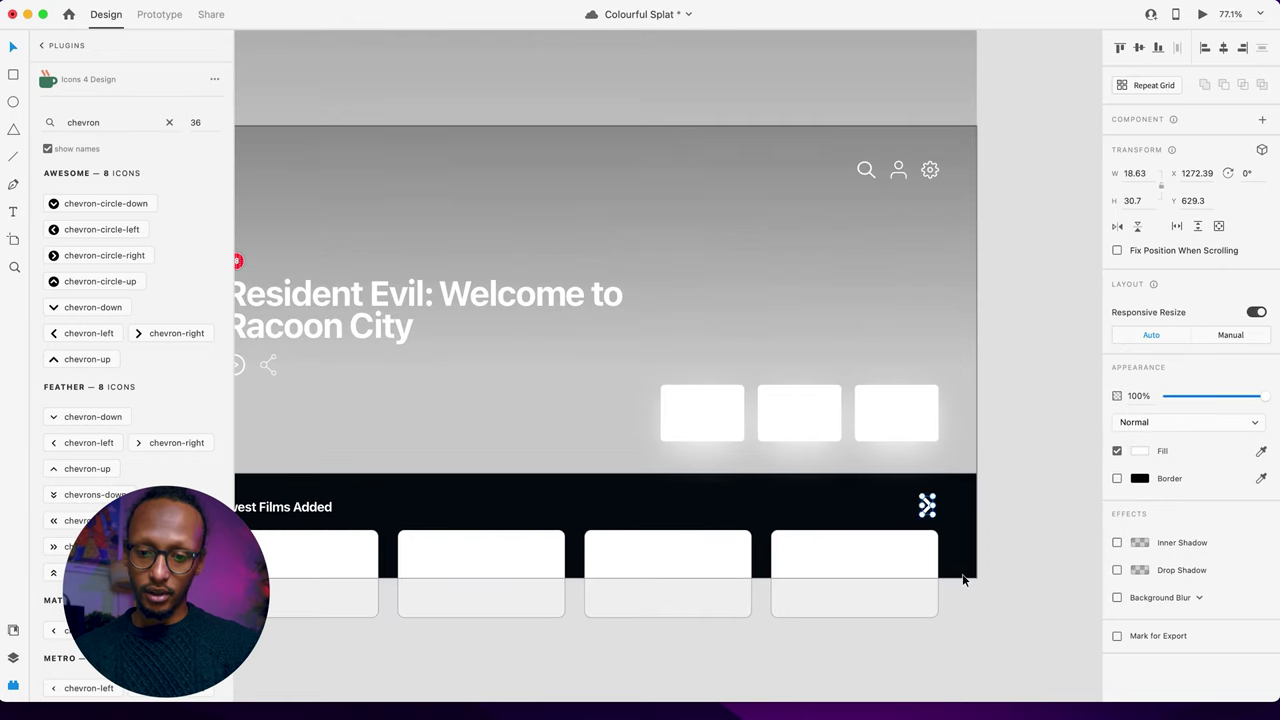
Step: Give the chevron an inside-aligned border with size 2
scroll(965, 578, "up", 3)
key("super+3")
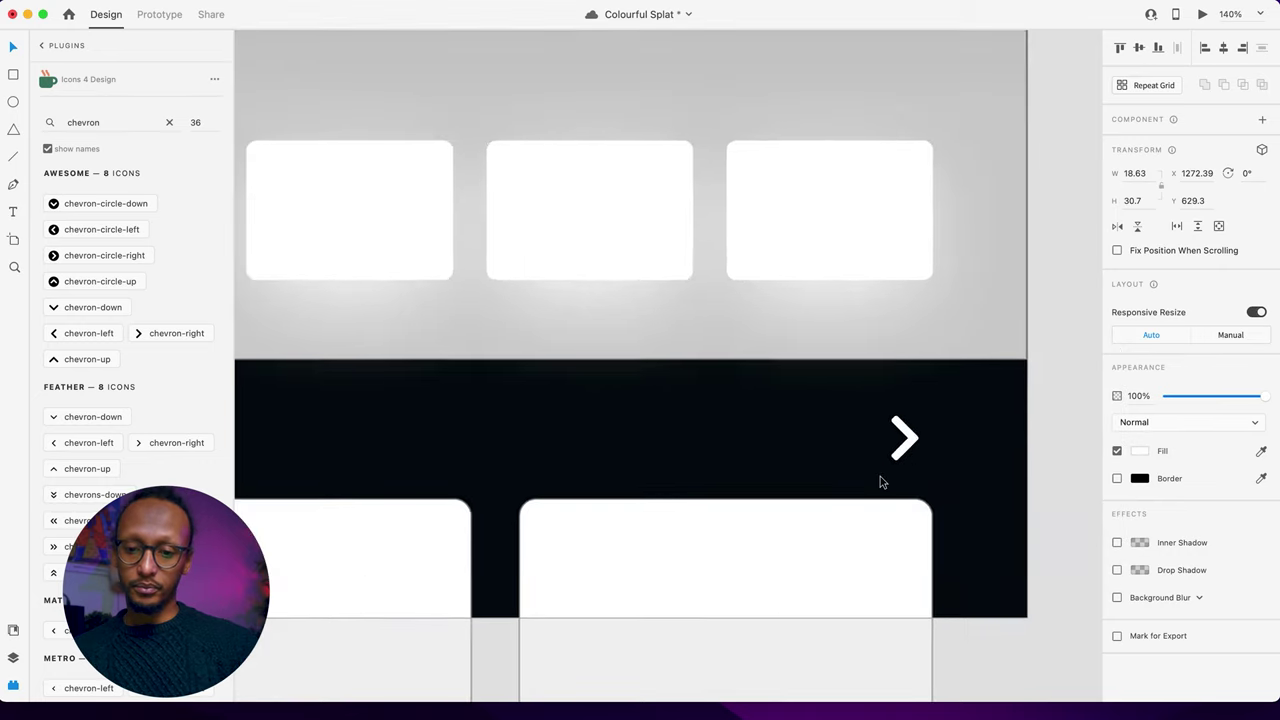
left_click(1117, 478)
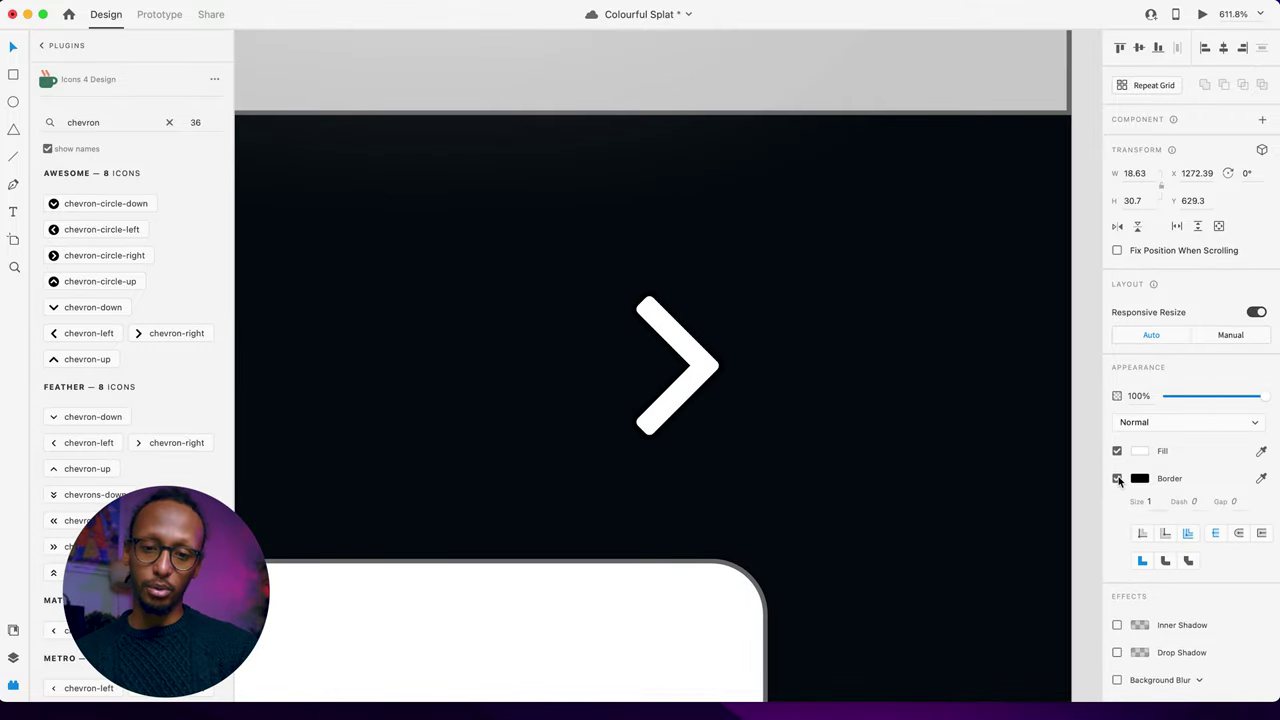
left_click(1261, 478)
left_click(946, 425)
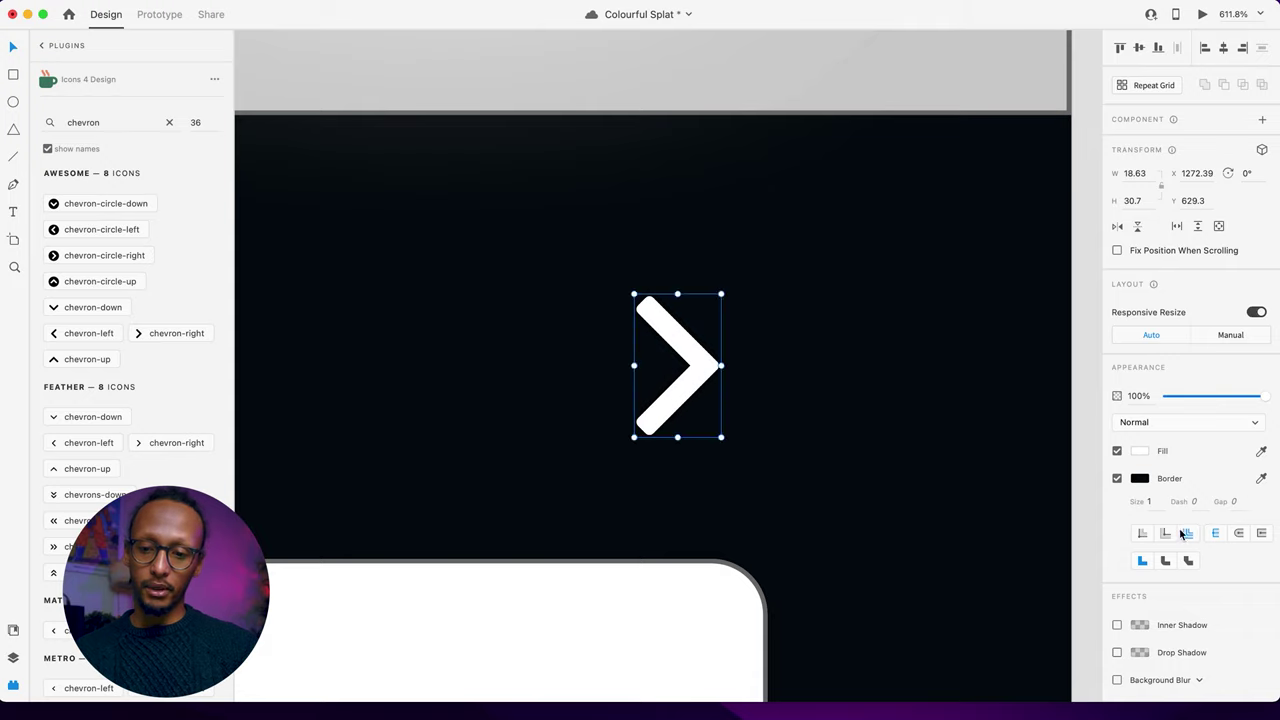
left_click(1143, 535)
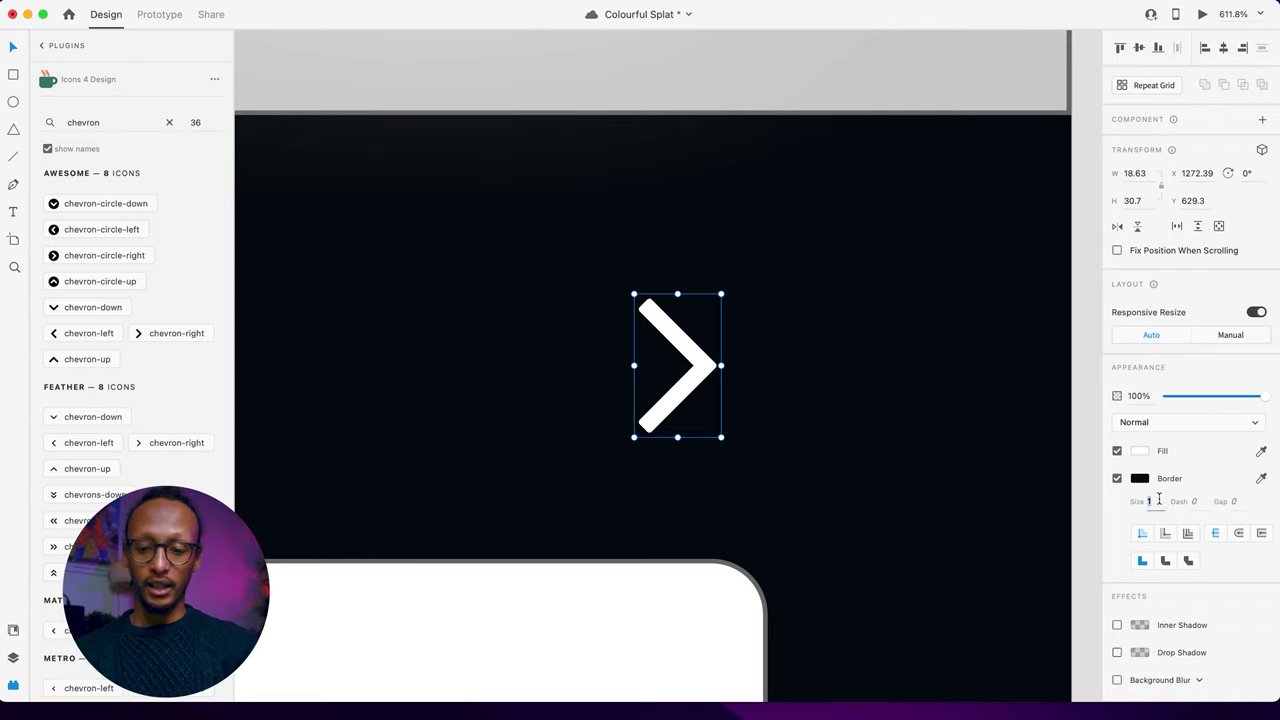
left_click(1157, 501)
type("2")
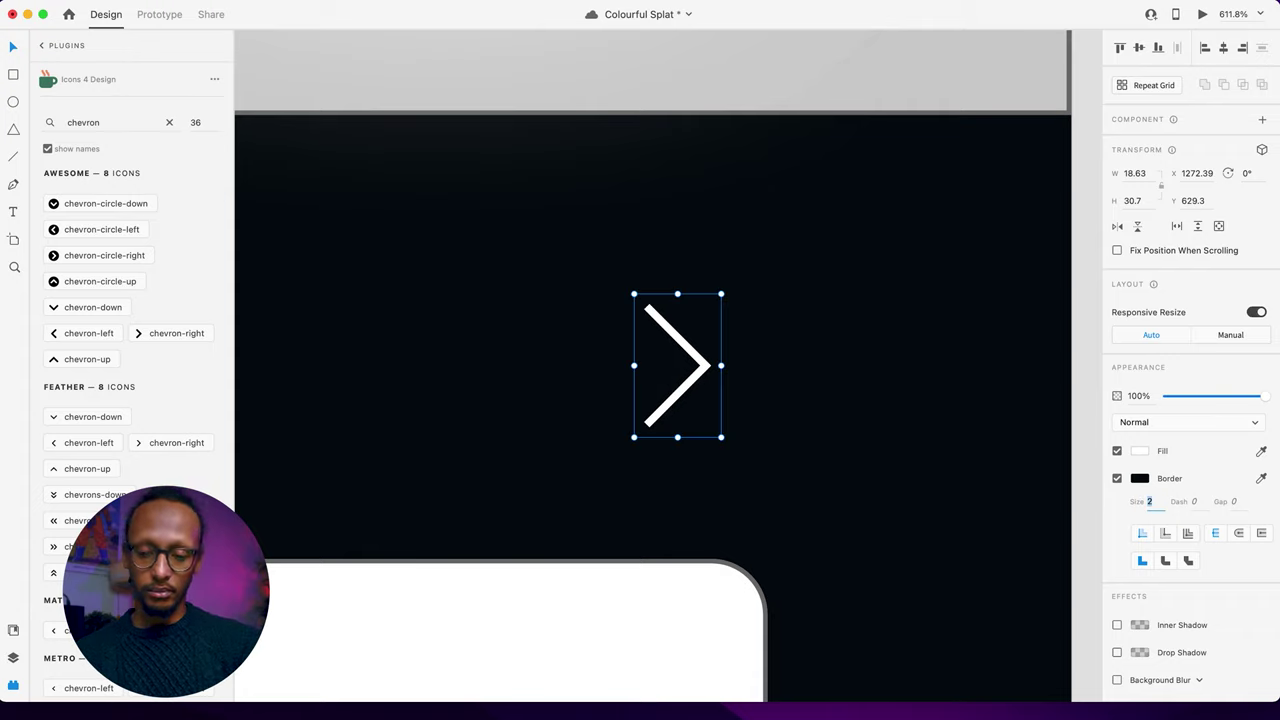
key("Escape")
Step: Shrink the chevron to about 13.33 × 21.97, set border size 1, and nudge it lower
key("super+0")
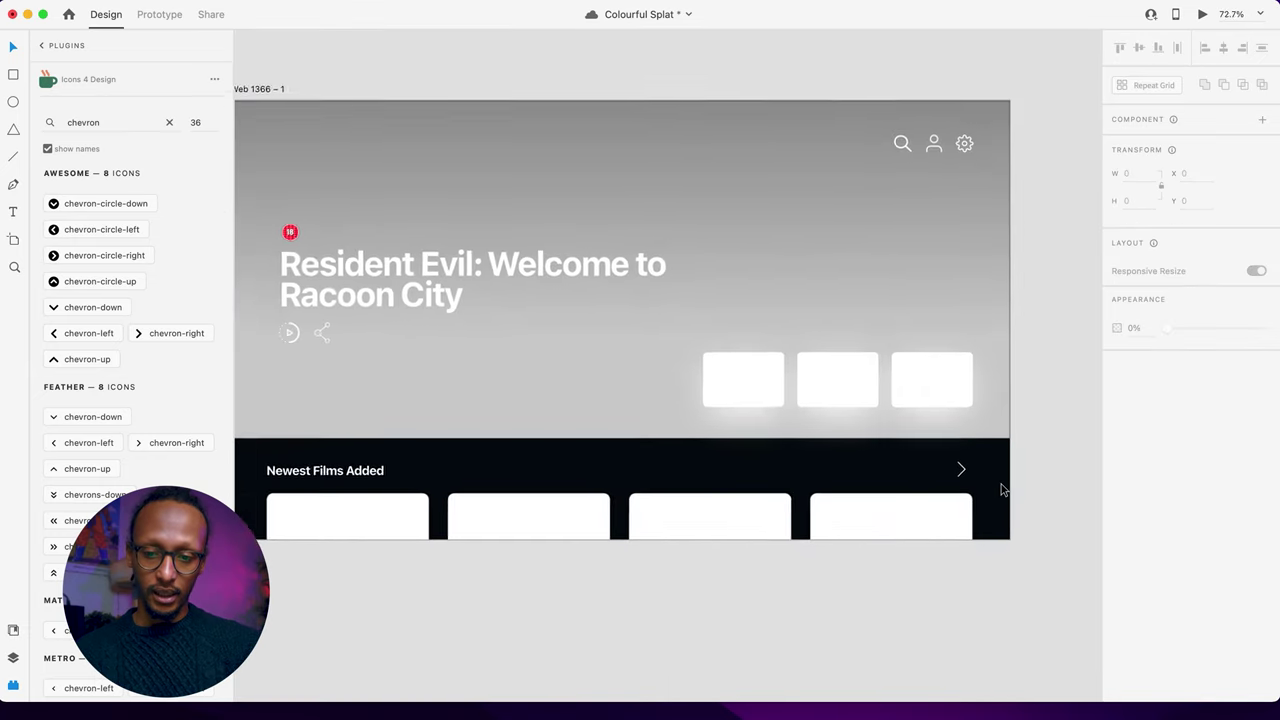
scroll(1001, 484, "up", 5)
left_click(852, 461)
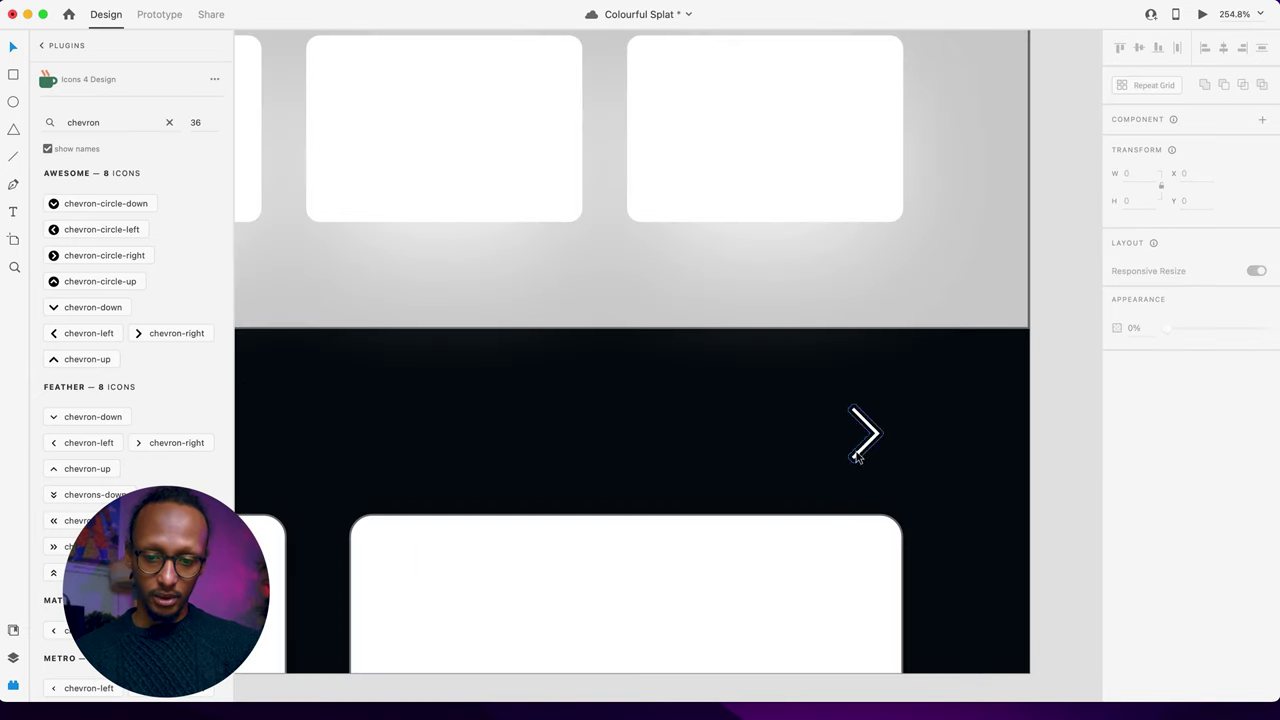
left_click_drag(846, 466, 857, 446)
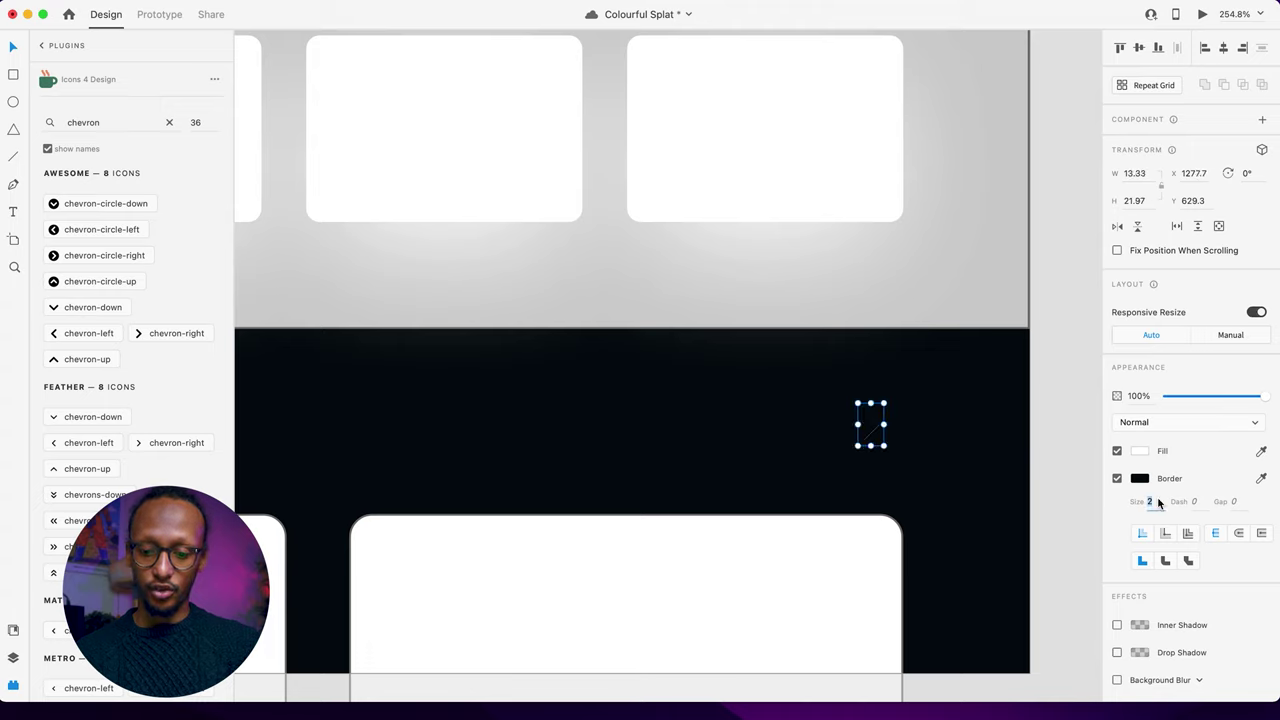
type("1")
left_click_drag(873, 436, 890, 451)
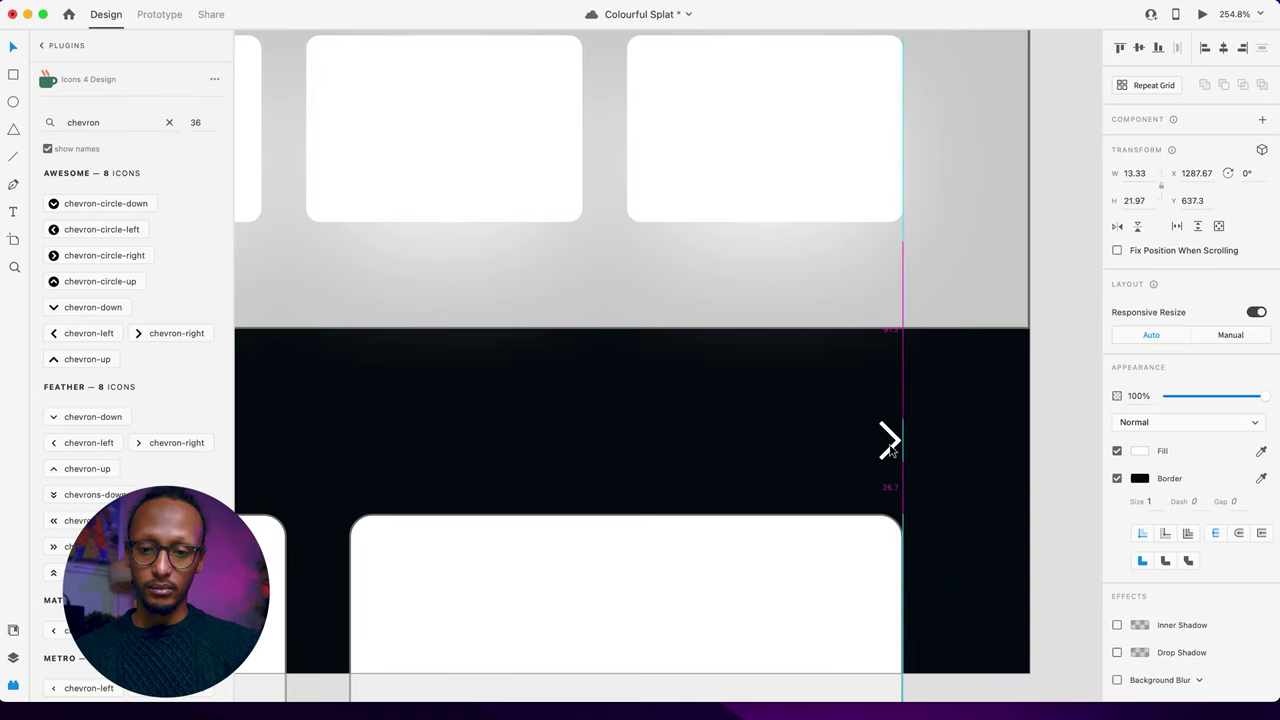
Step: Check the chevron's alignment against the Newest Films Added row and review the design
scroll(890, 451, "down", 5)
left_click(1000, 430)
scroll(880, 470, "left", 3)
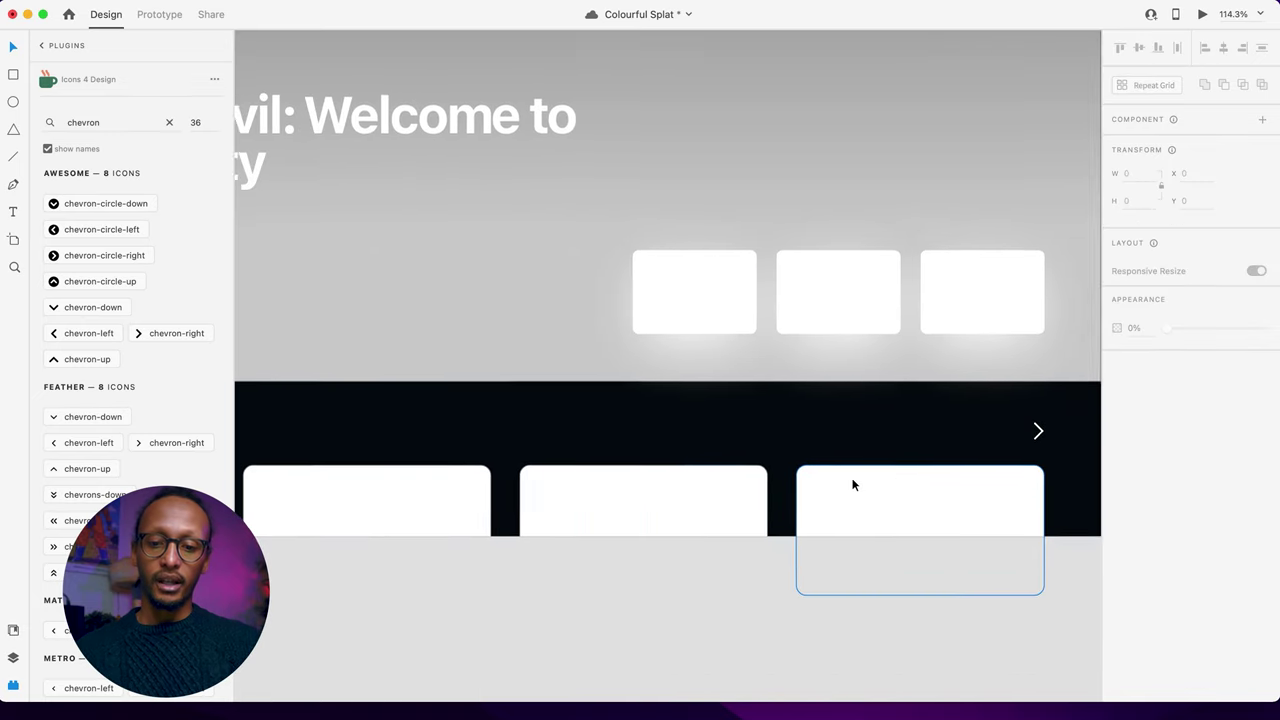
scroll(850, 484, "down", 5)
scroll(880, 480, "left", 2)
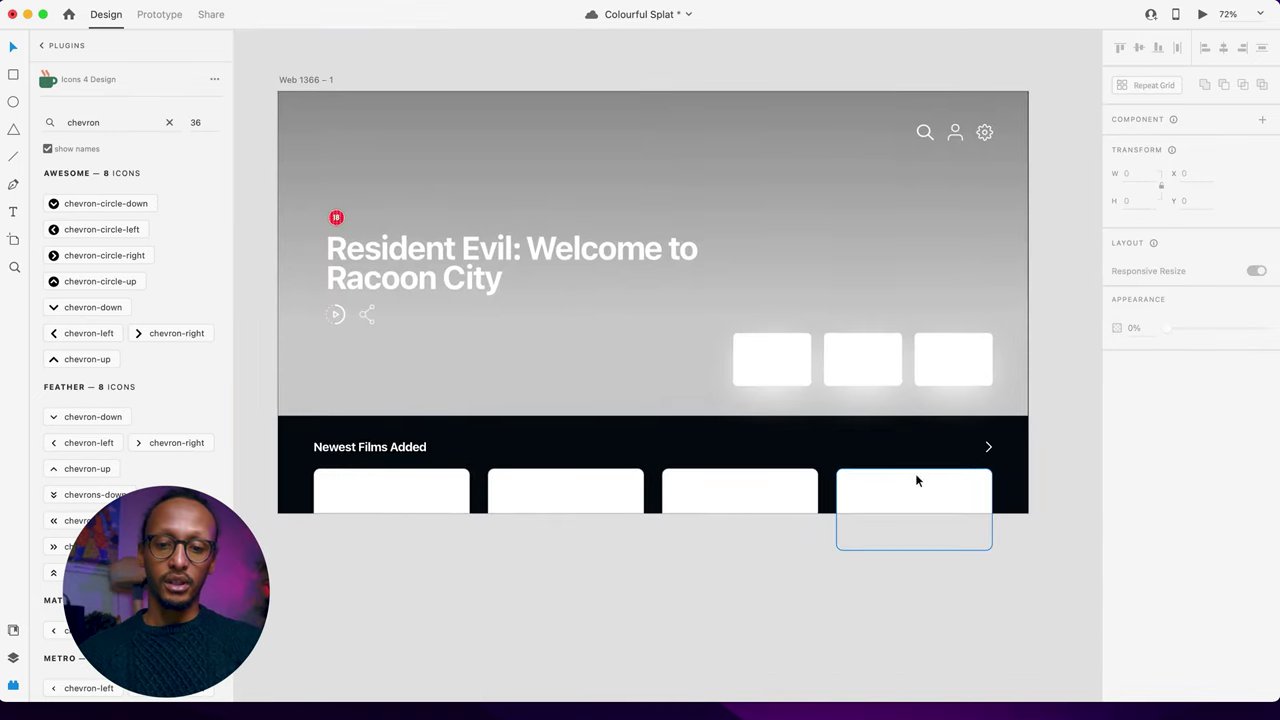
left_click(992, 451)
left_click(360, 456)
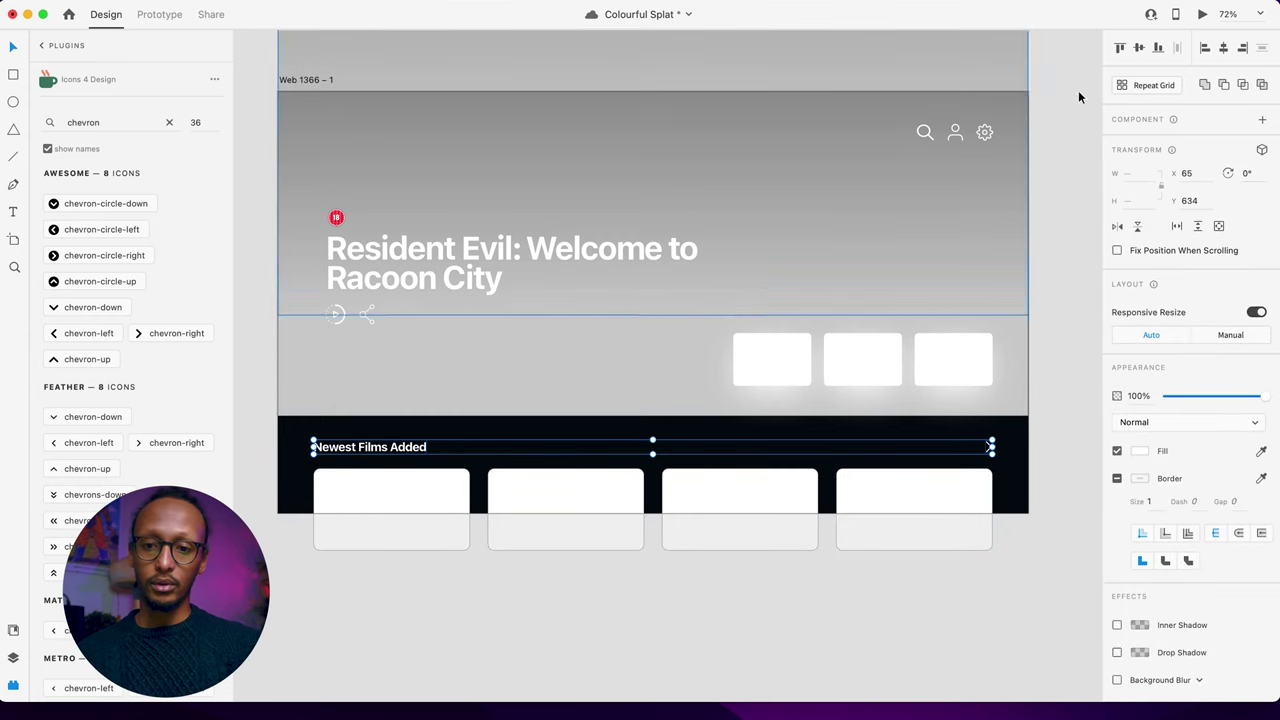
left_click(264, 467)
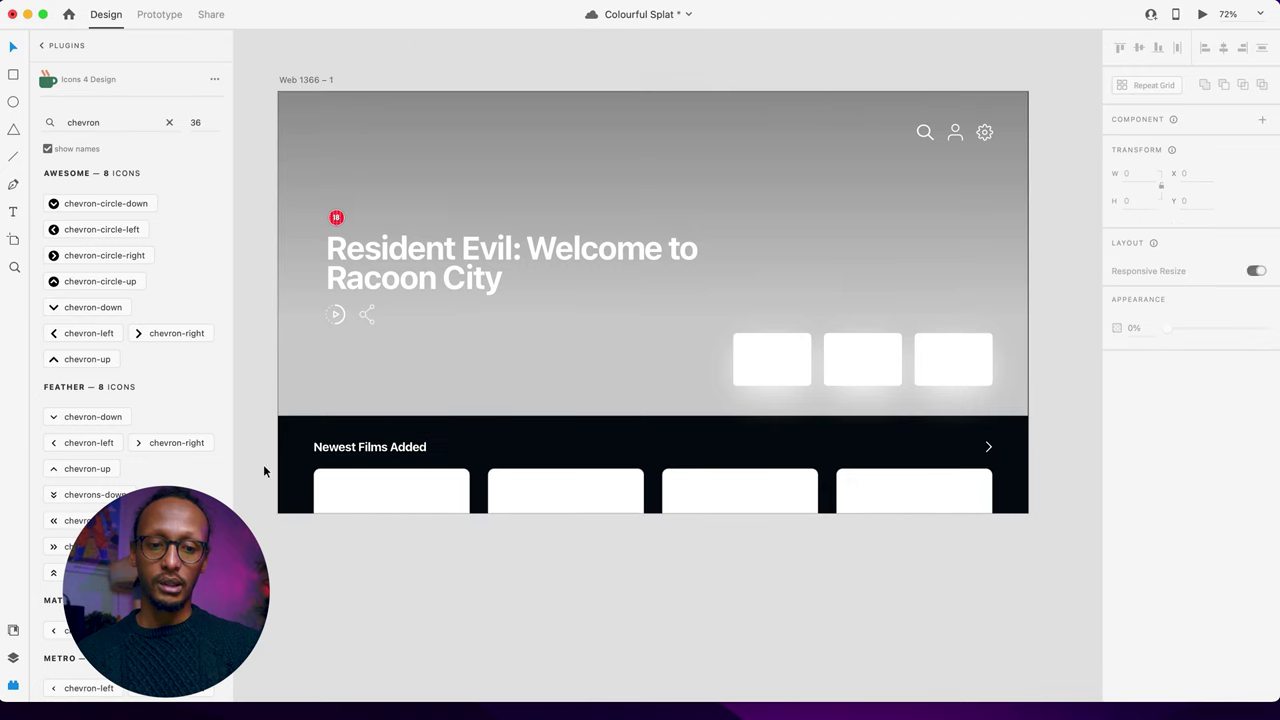
scroll(454, 471, "up", 3)
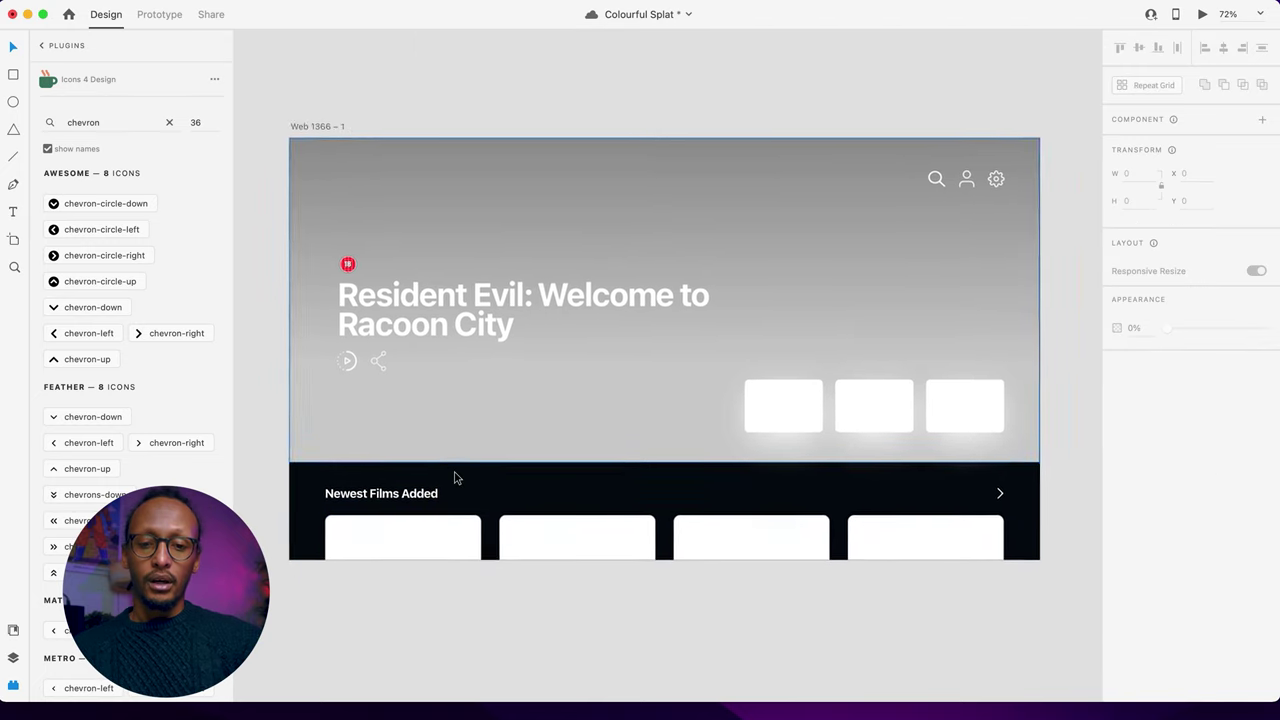